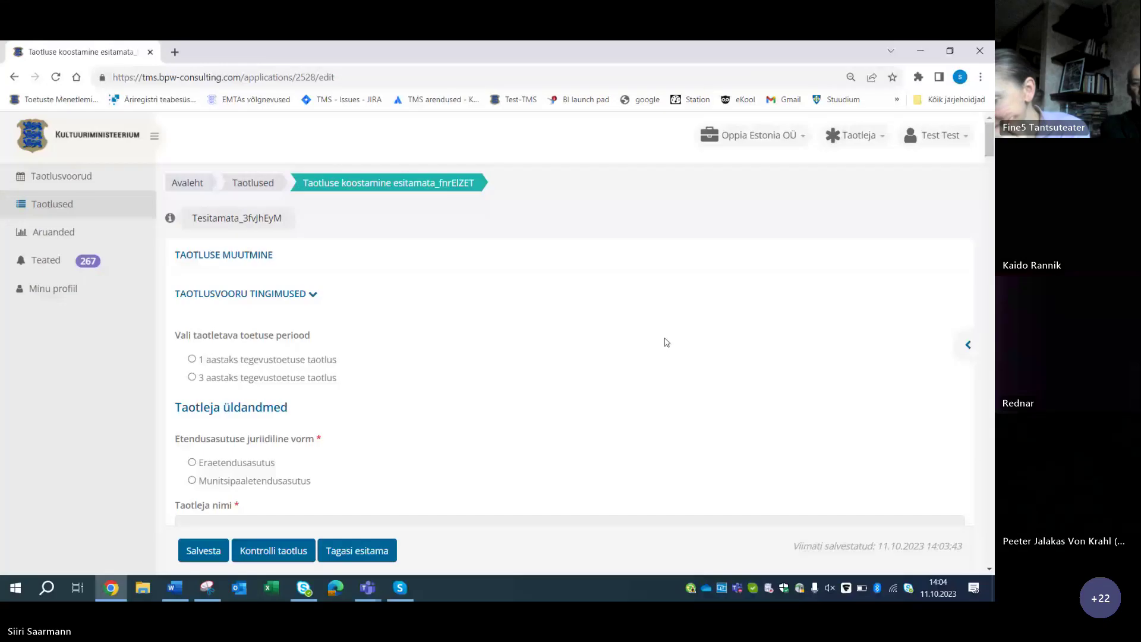
Enlarge the application form page to 125% zoom
left_click(982, 81)
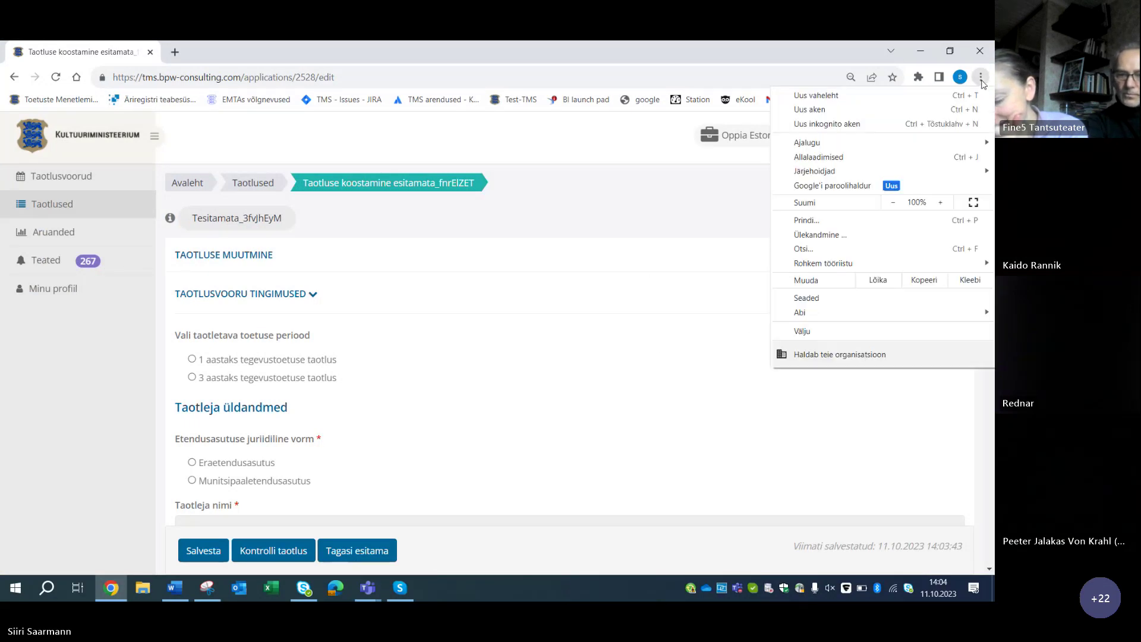
left_click(941, 203)
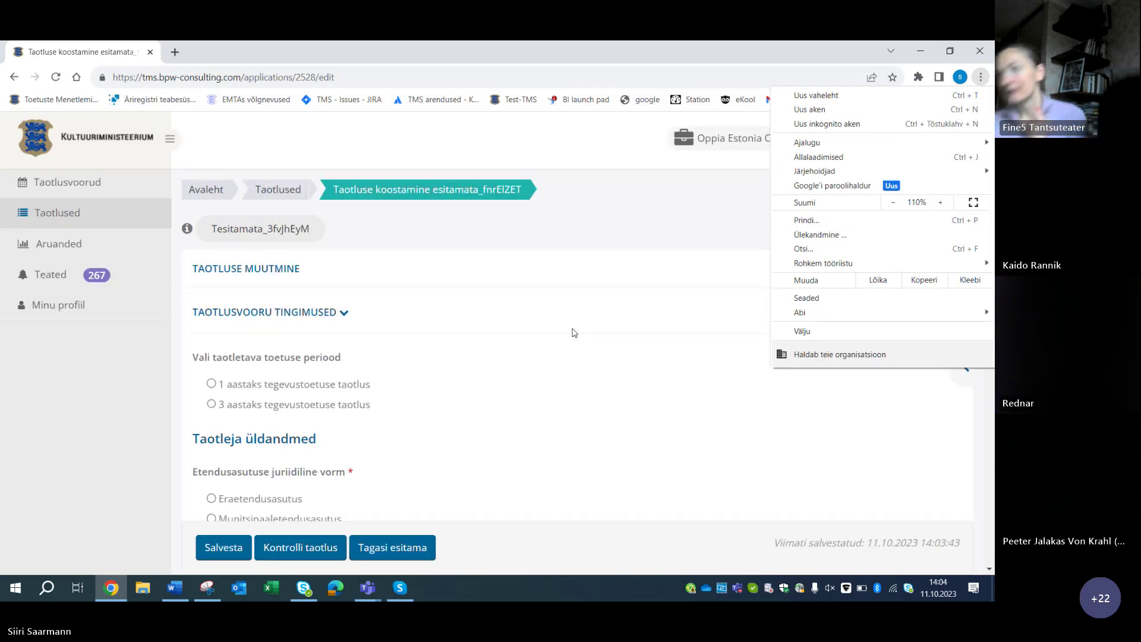
left_click(739, 324)
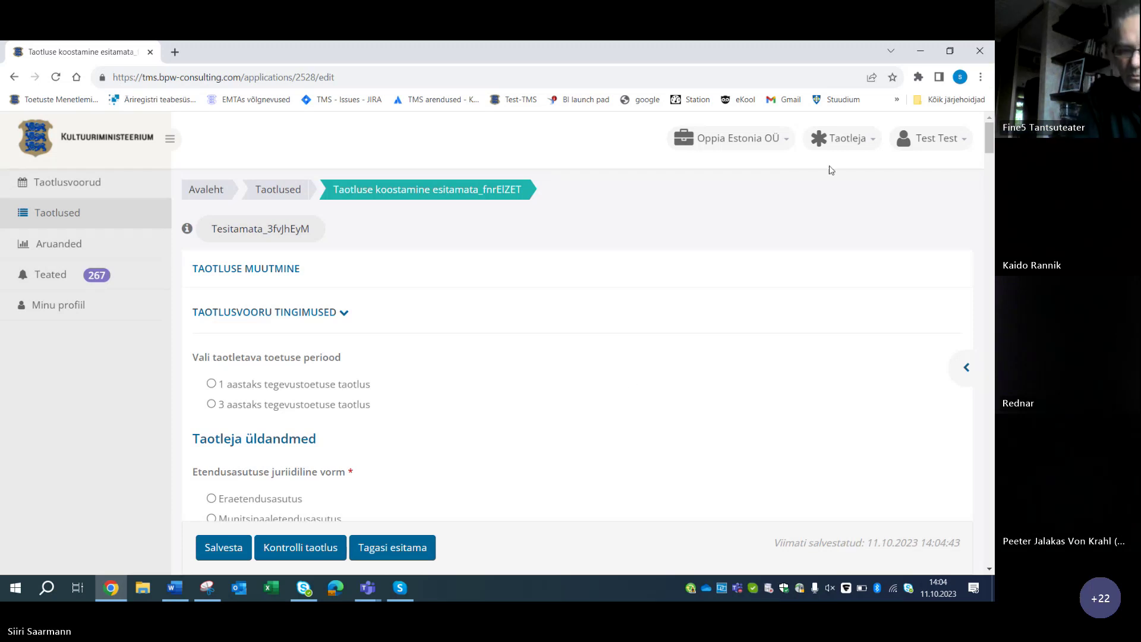
left_click(981, 77)
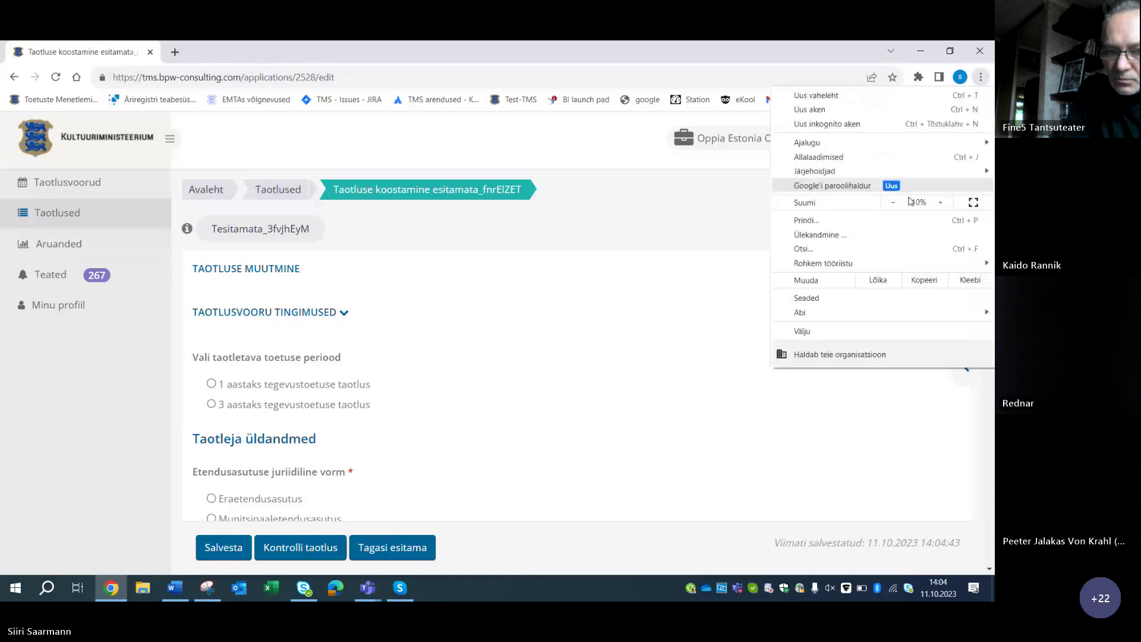
left_click(941, 202)
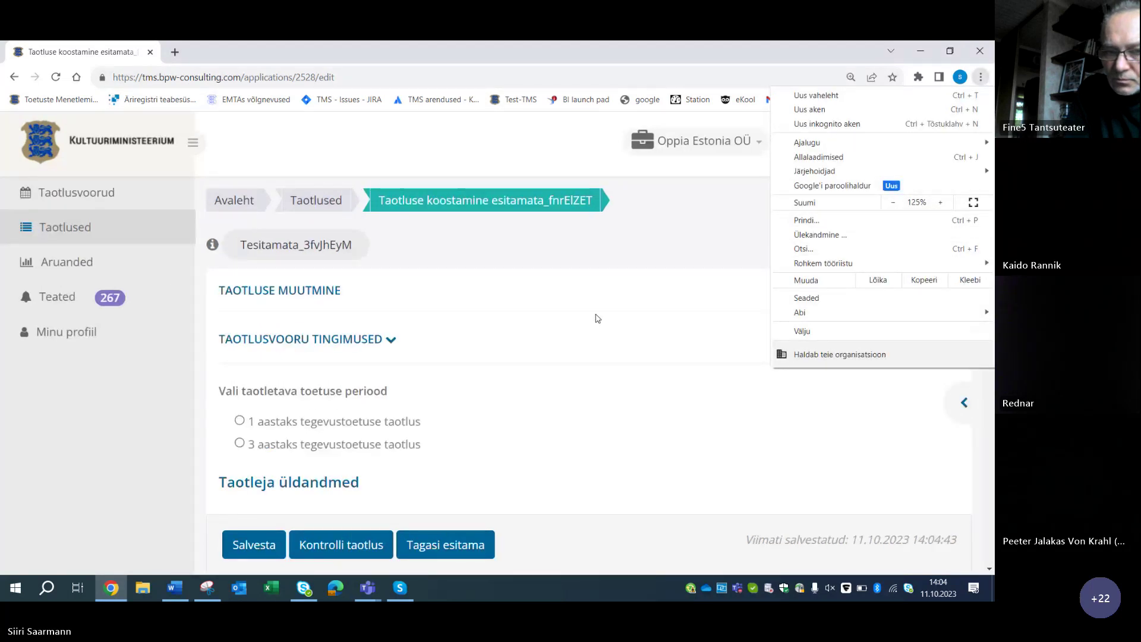
left_click(555, 374)
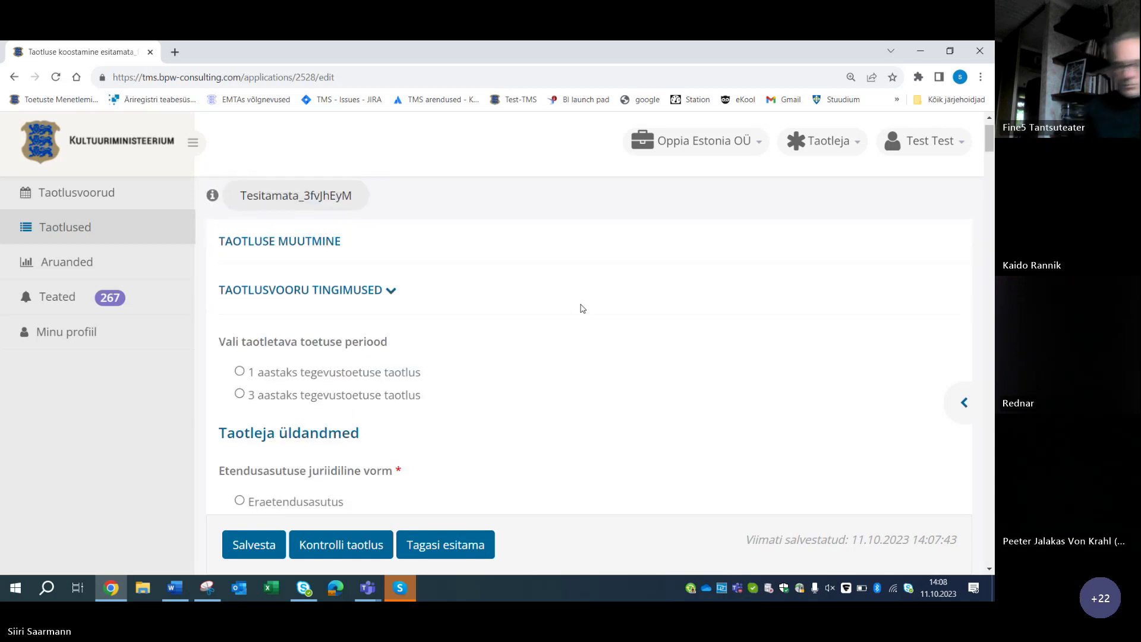
Review the support period options and the applicant's general data fields, from legal form to company size
scroll(623, 320, "down", 1)
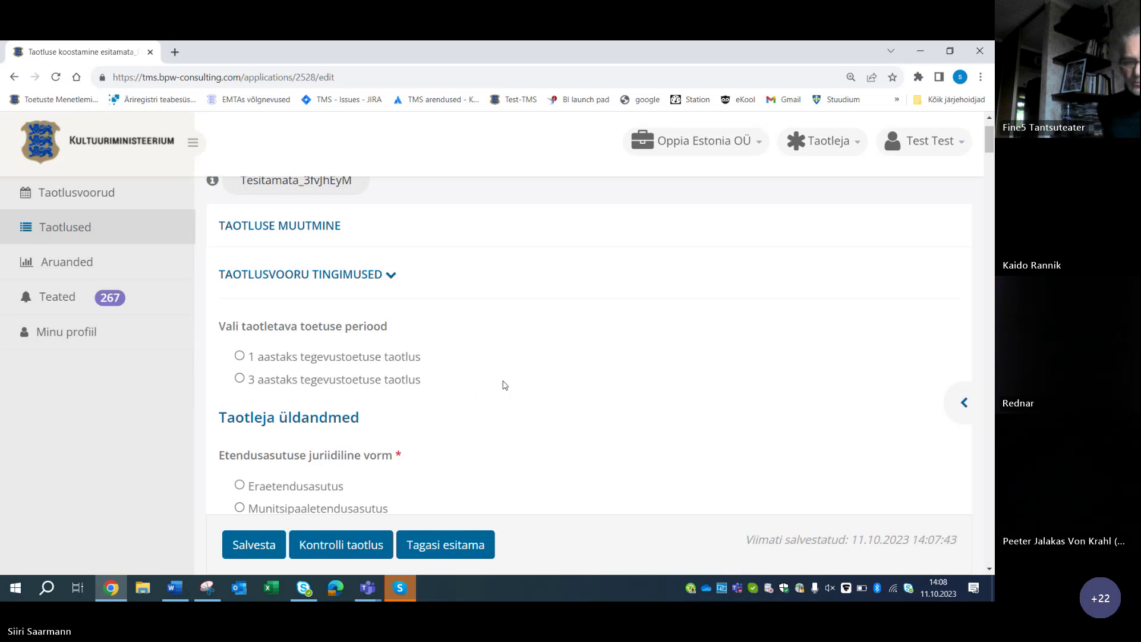
scroll(503, 383, "down", 1)
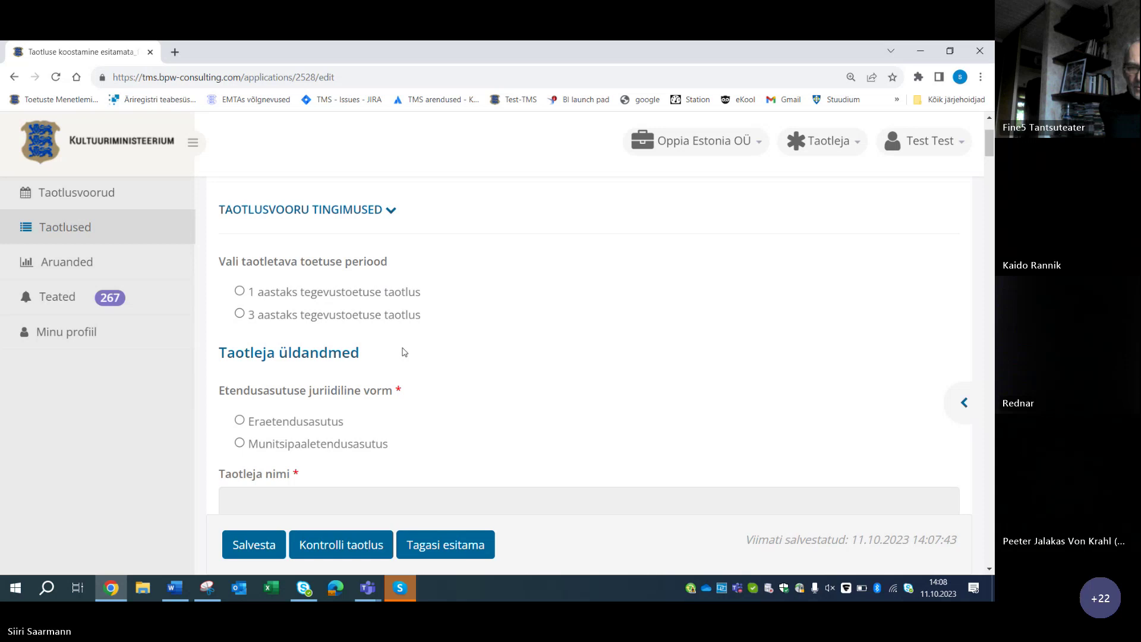
scroll(412, 351, "down", 1)
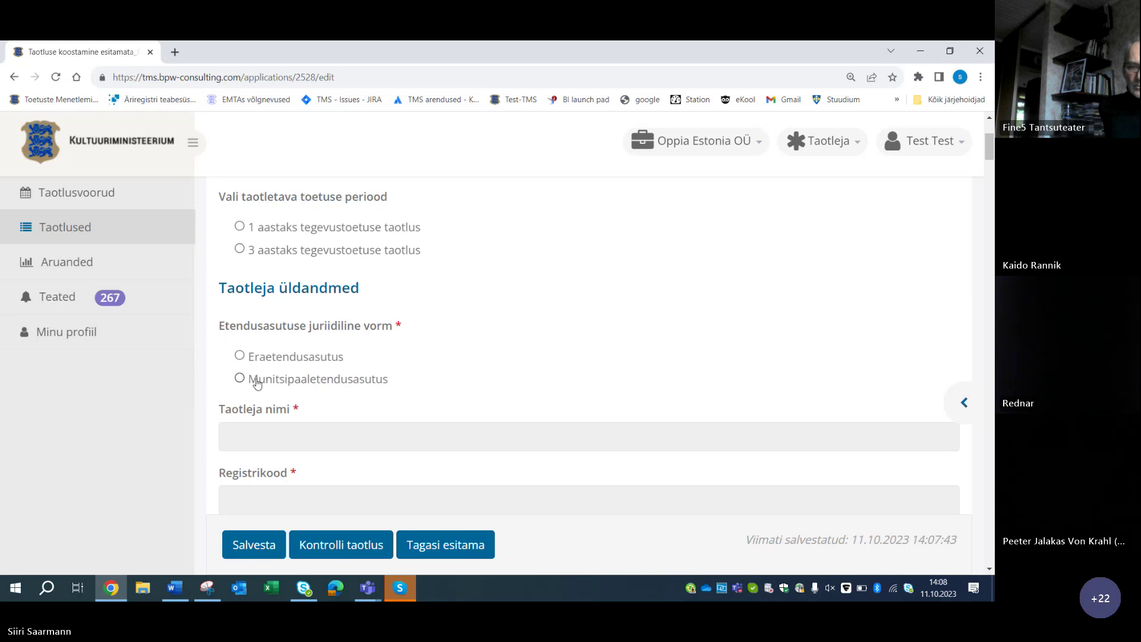
scroll(378, 399, "down", 1)
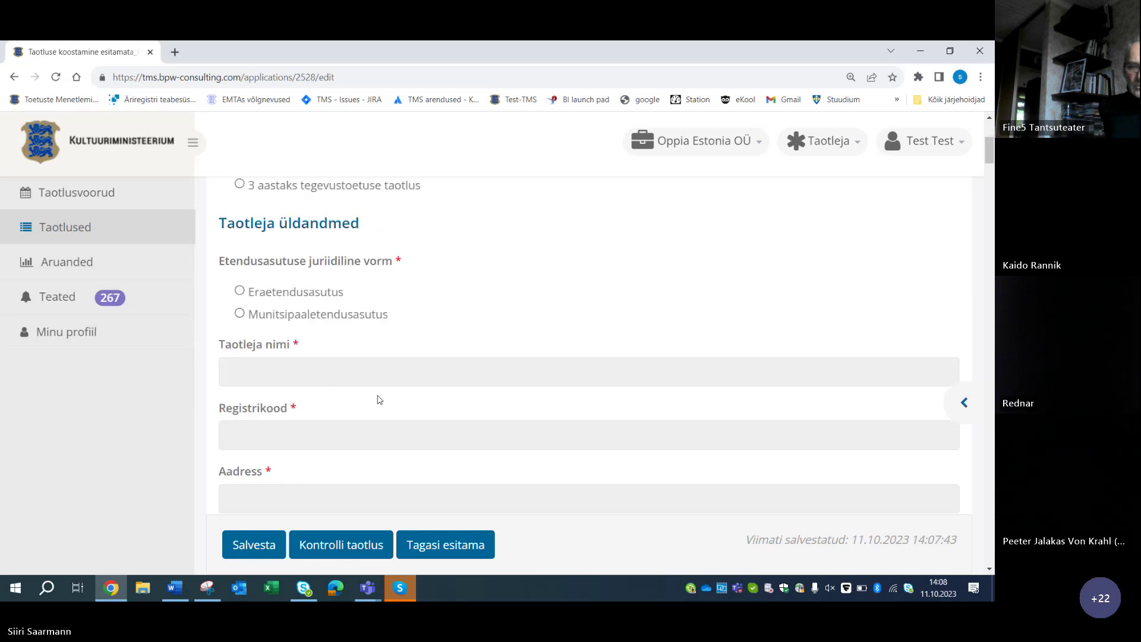
scroll(368, 397, "down", 2)
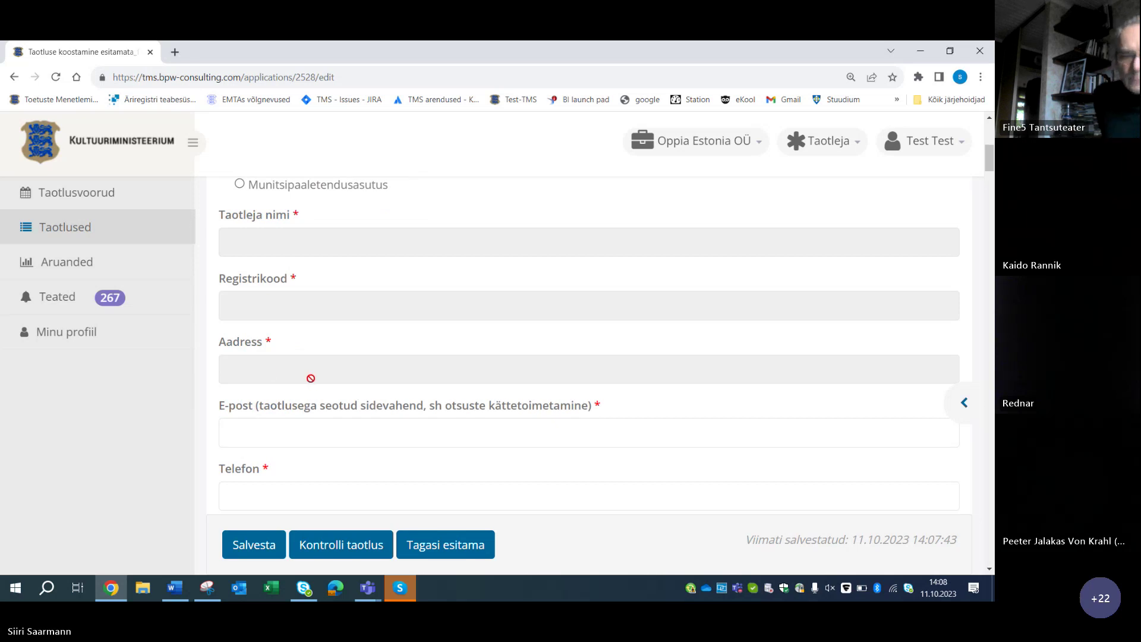
scroll(311, 378, "up", 1)
scroll(311, 378, "down", 1)
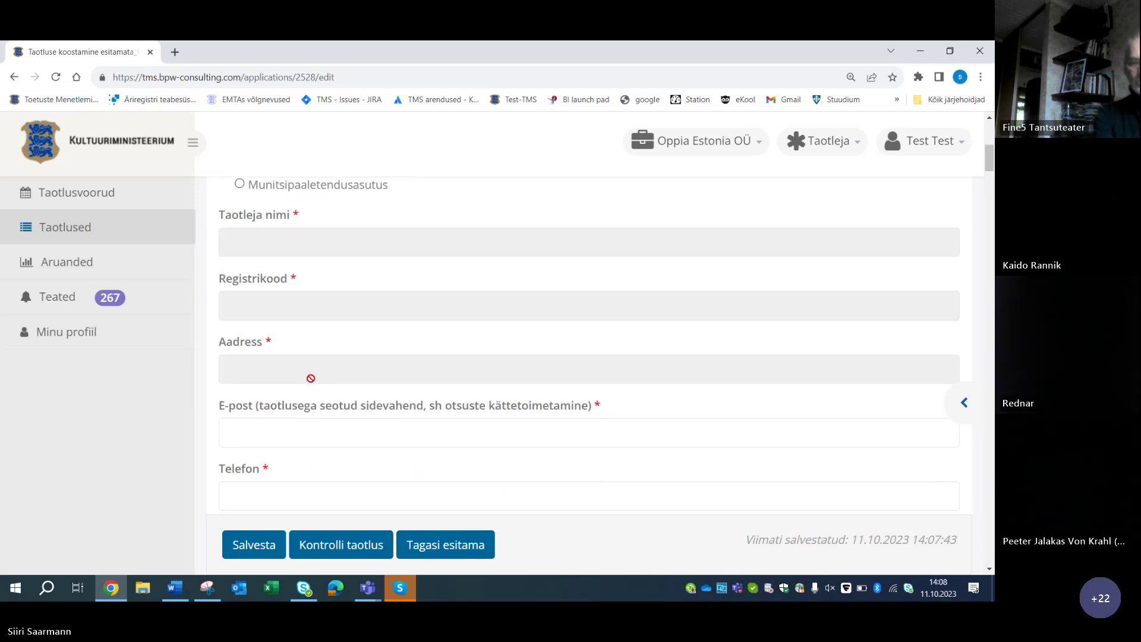
scroll(295, 421, "down", 1)
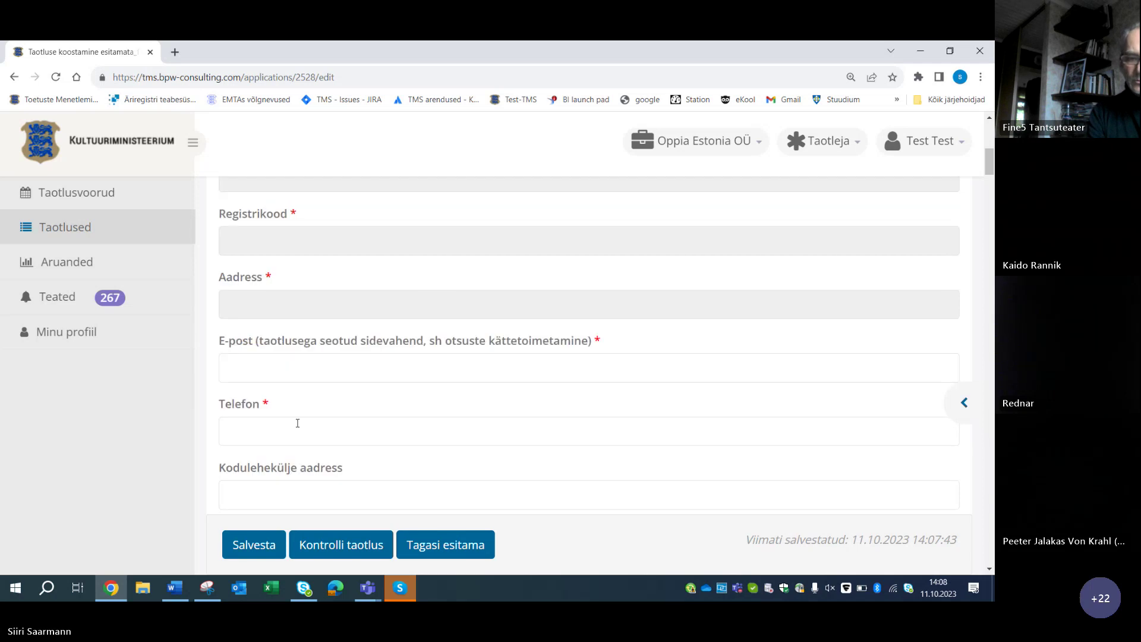
scroll(309, 387, "down", 1)
scroll(392, 368, "down", 4)
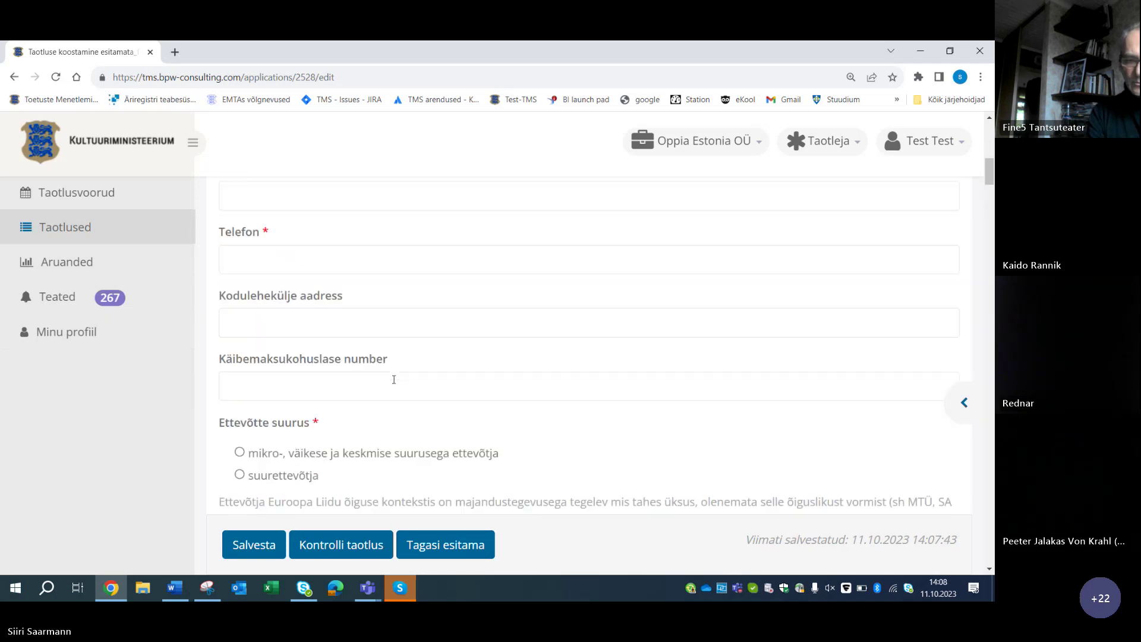
Examine the contact person fields and the applicant's bank details section of the application
scroll(366, 358, "down", 2)
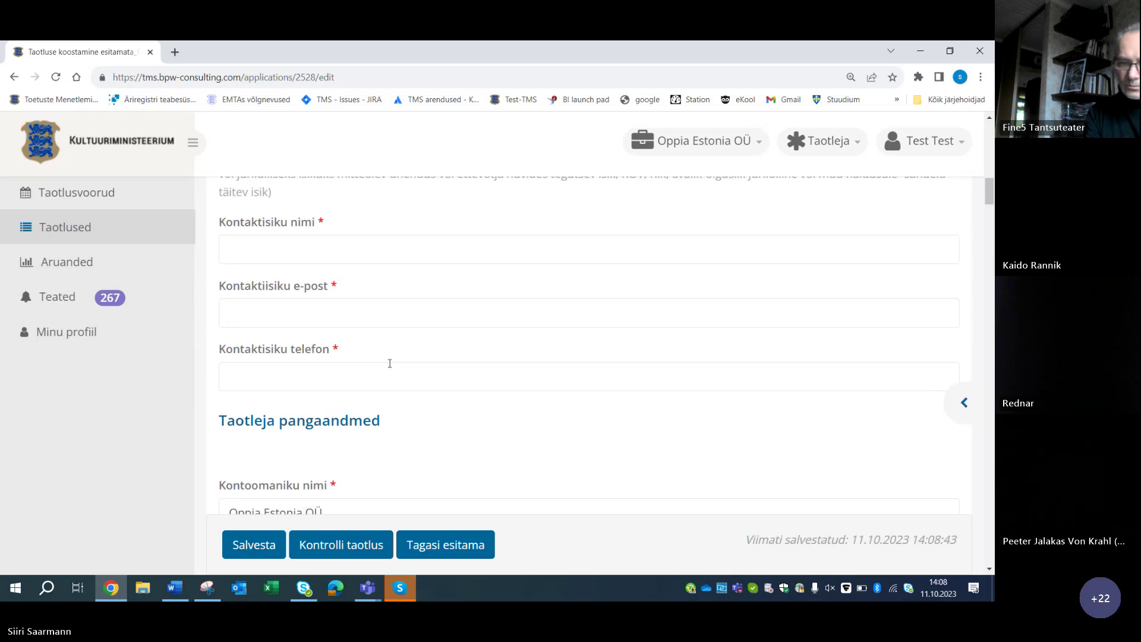
scroll(390, 363, "down", 1)
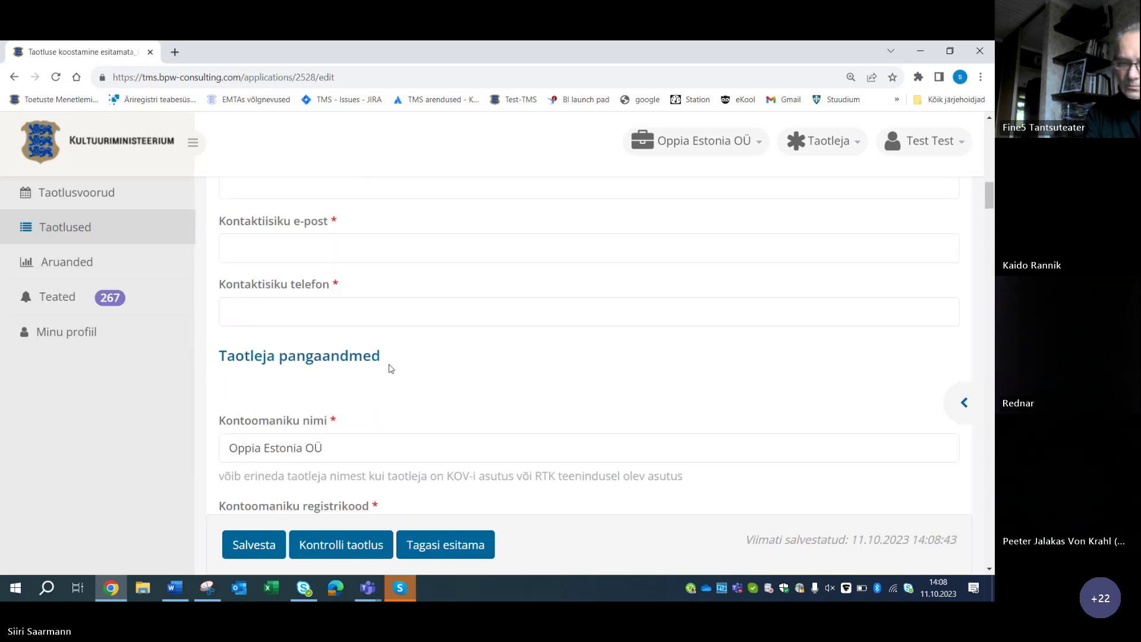
scroll(390, 368, "down", 6)
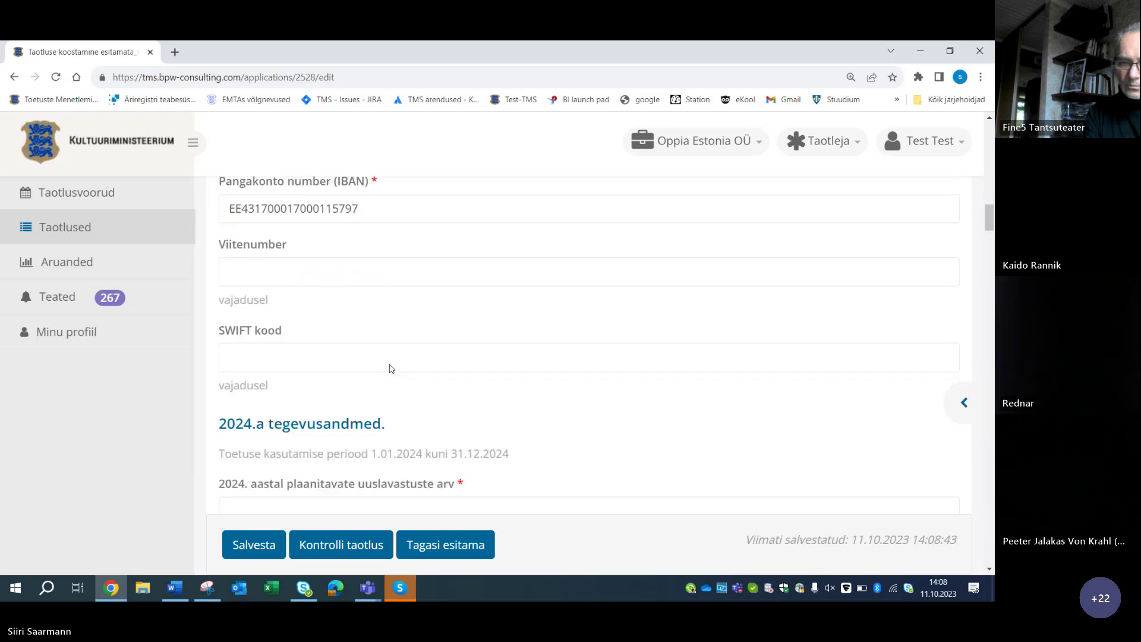
scroll(392, 368, "down", 2)
scroll(392, 368, "down", 1)
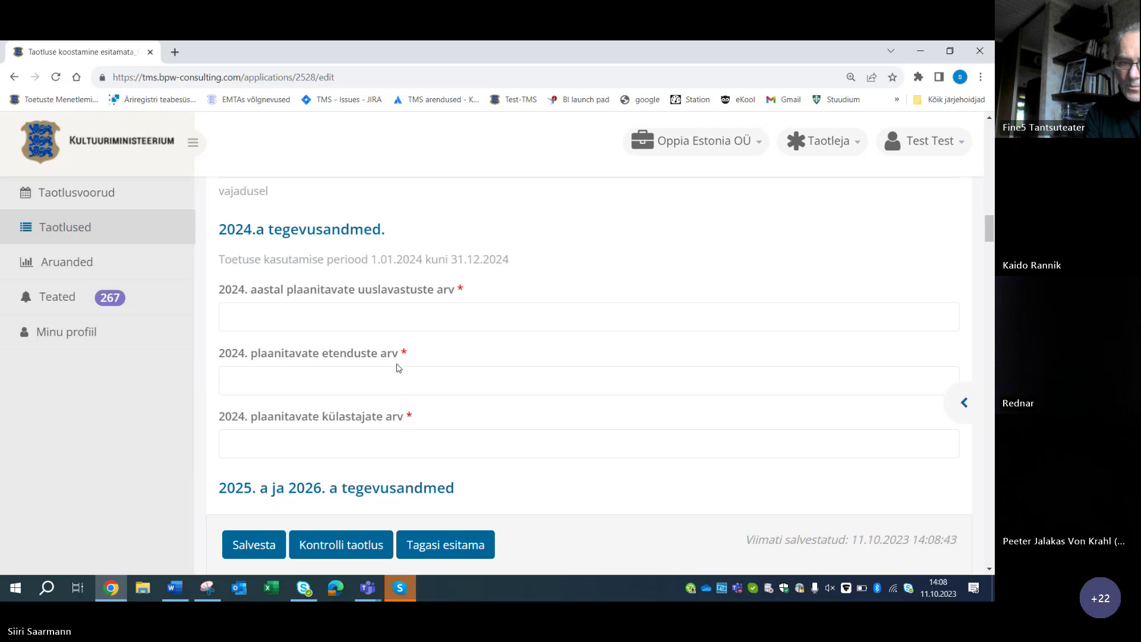
scroll(402, 367, "up", 2)
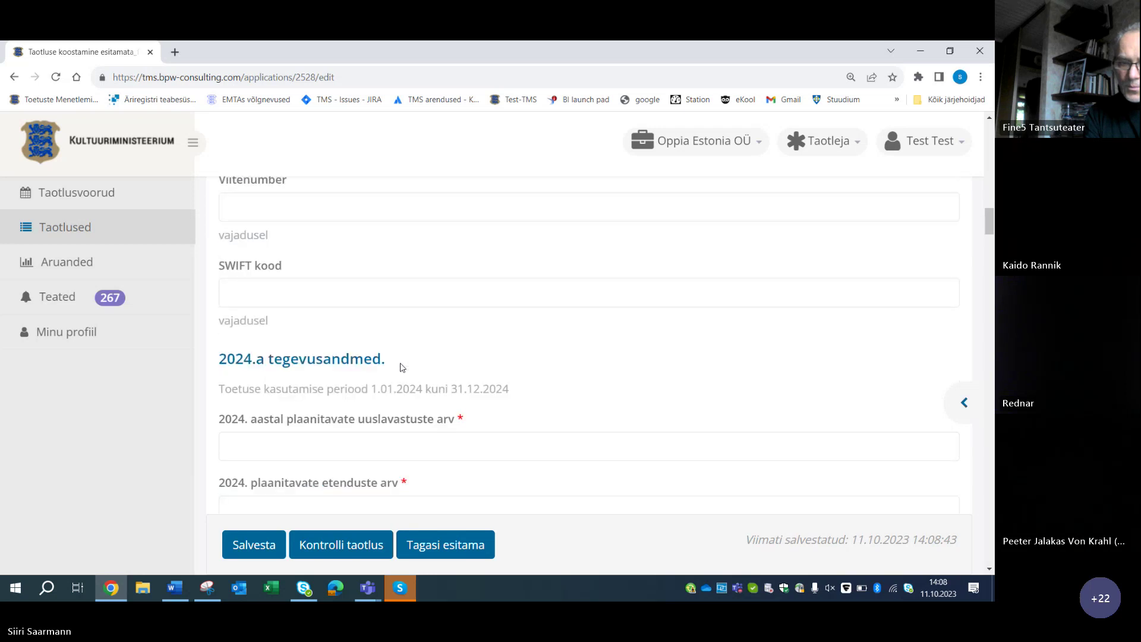
scroll(402, 368, "up", 2)
scroll(403, 368, "up", 5)
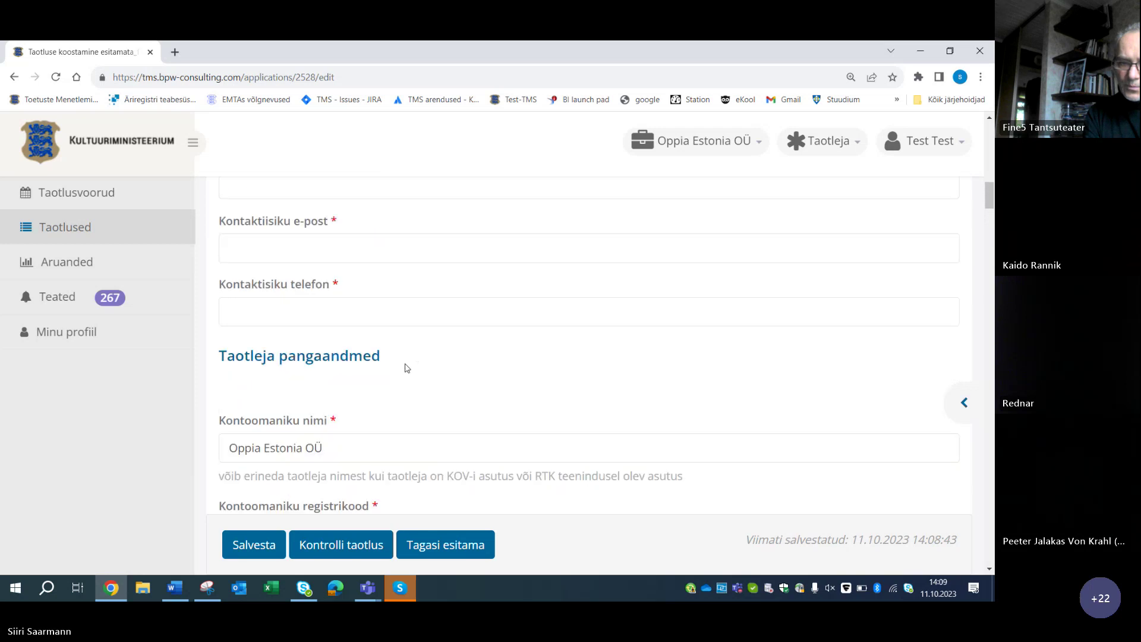
scroll(407, 368, "up", 2)
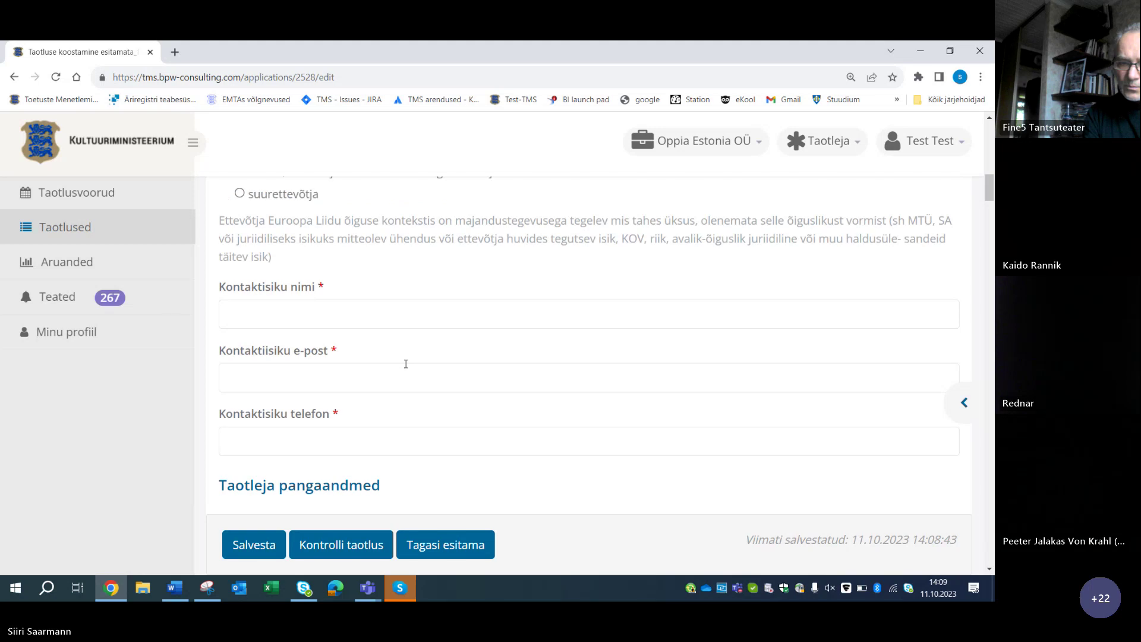
scroll(406, 364, "down", 1)
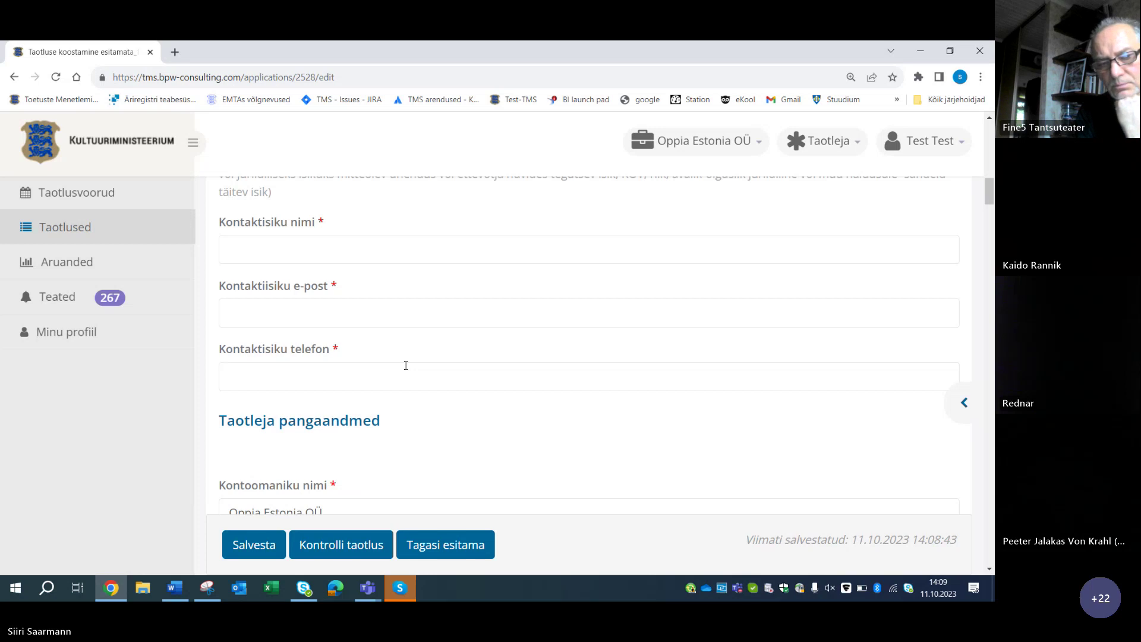
scroll(406, 365, "down", 1)
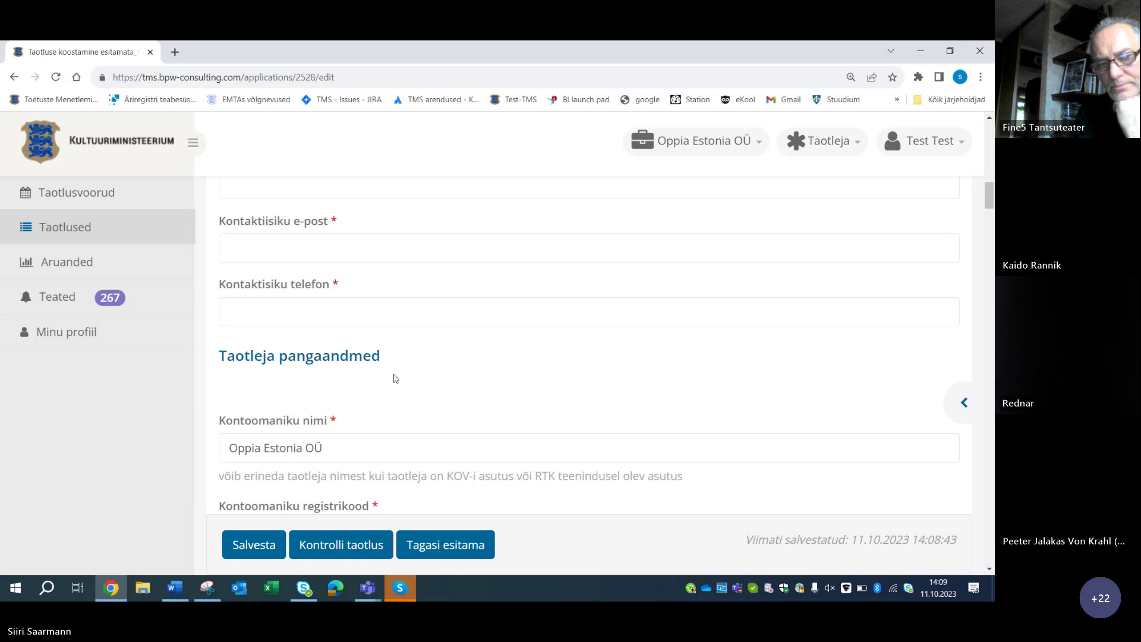
scroll(397, 374, "down", 1)
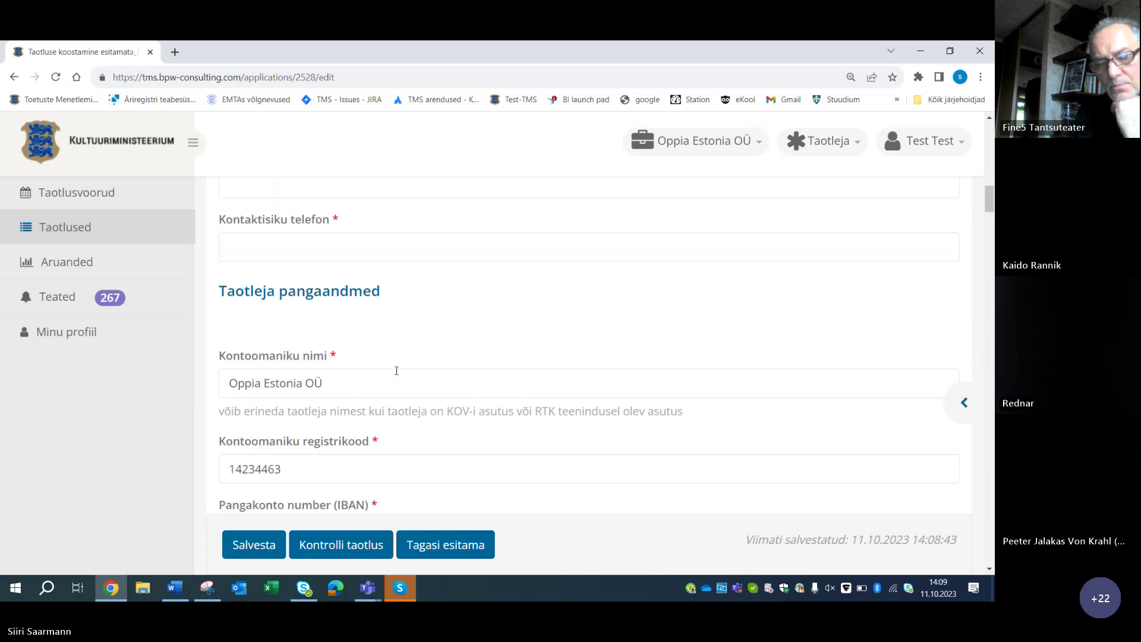
scroll(397, 371, "up", 1)
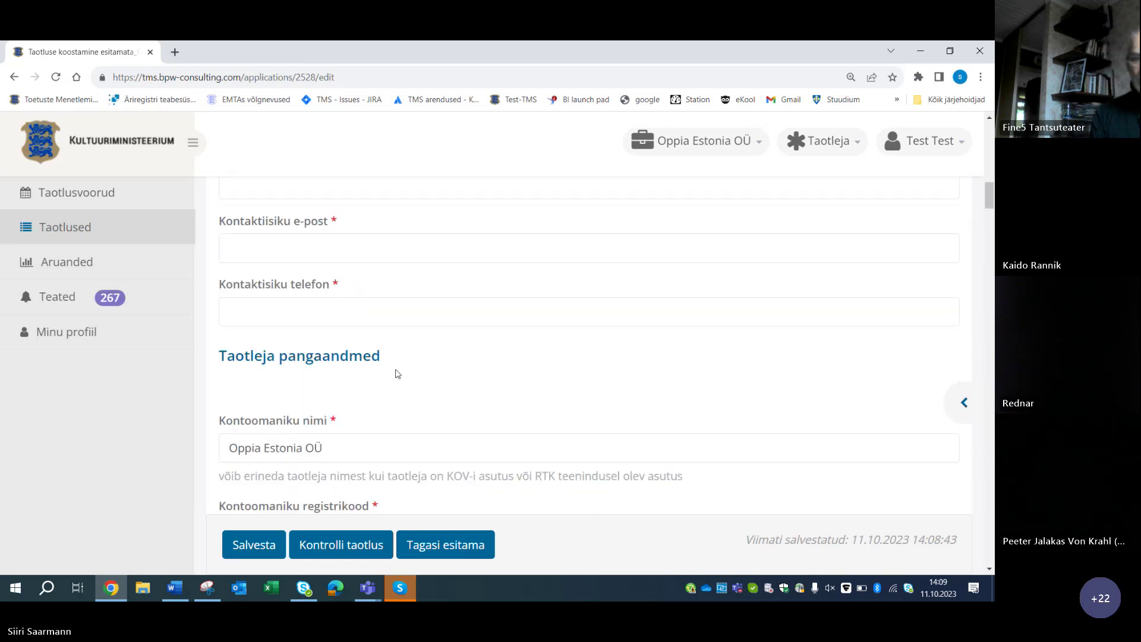
scroll(397, 372, "down", 1)
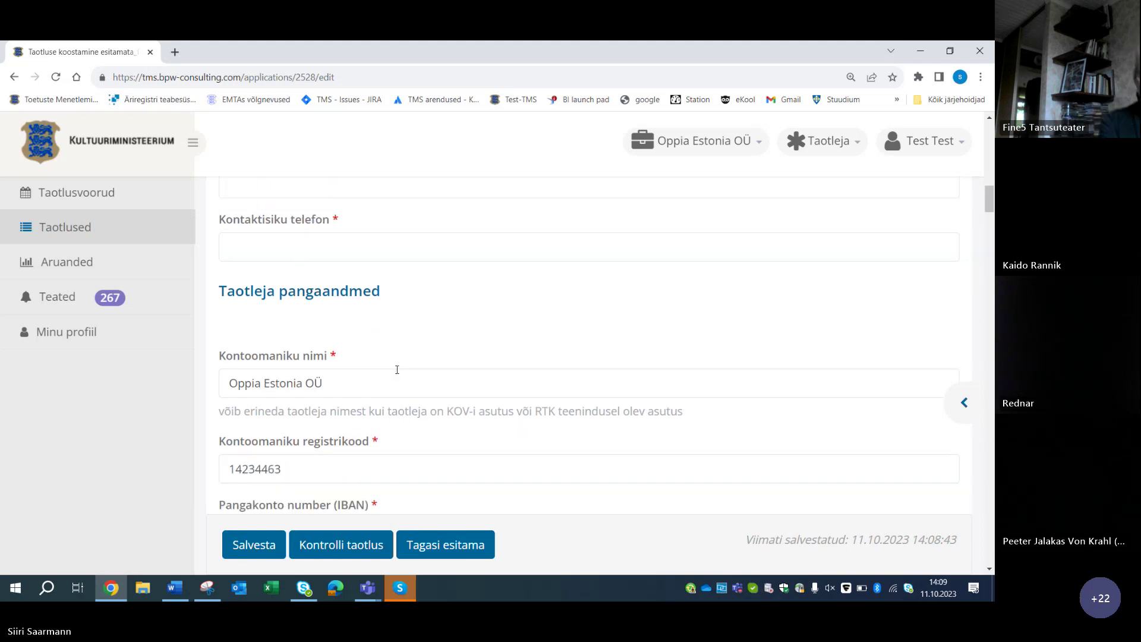
scroll(397, 370, "down", 2)
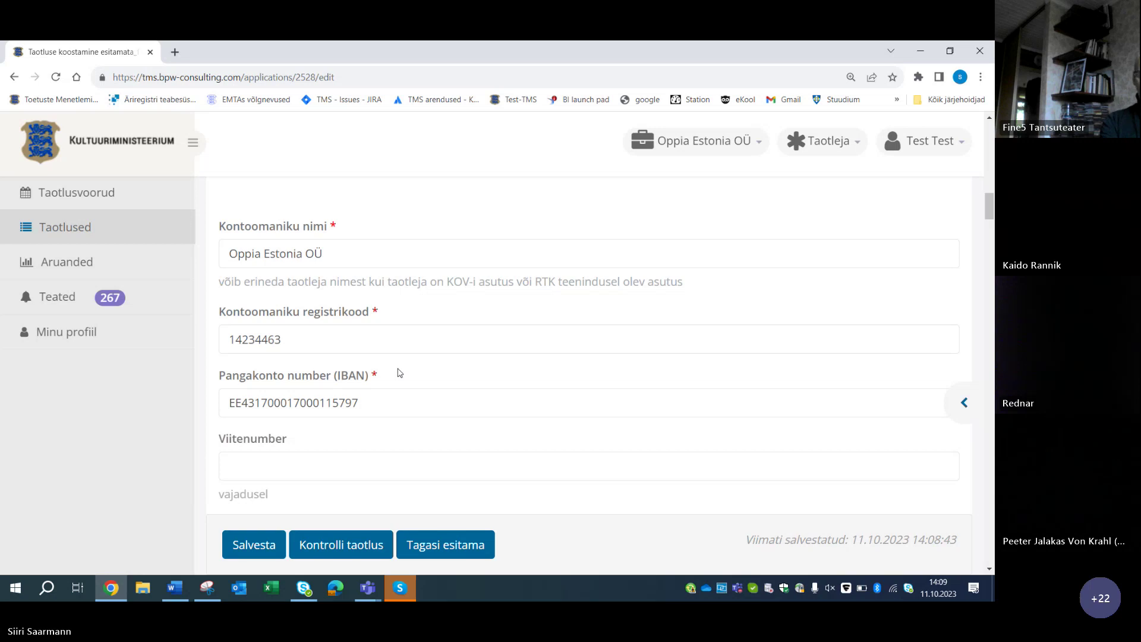
scroll(400, 373, "down", 1)
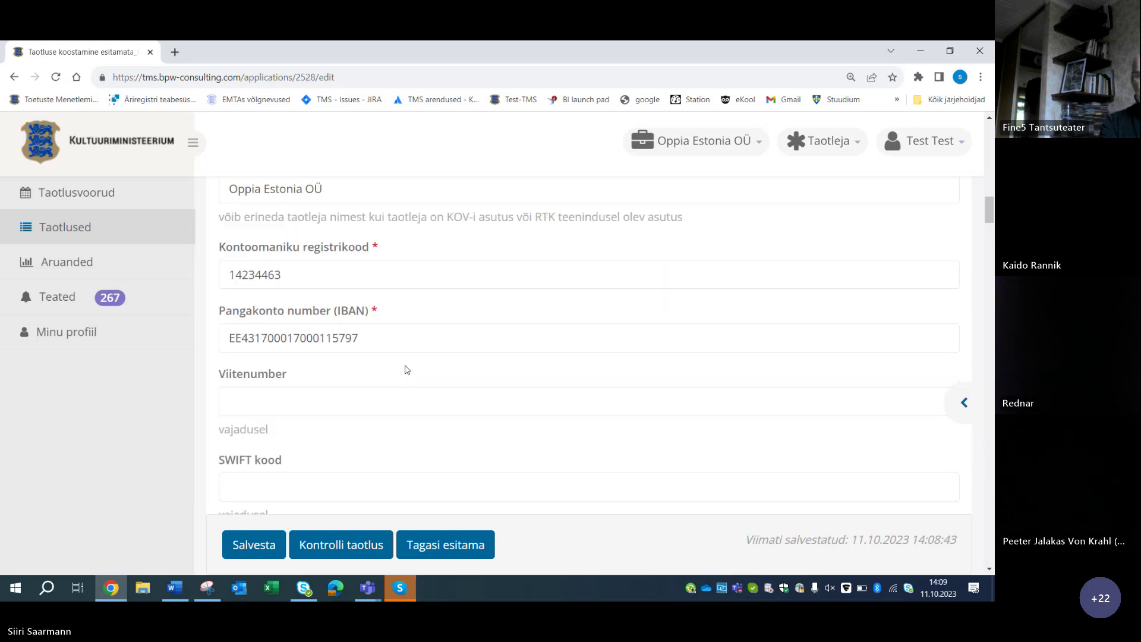
Try entering "7 et" as the number of new productions planned for 2024, and clear the field
scroll(407, 369, "down", 5)
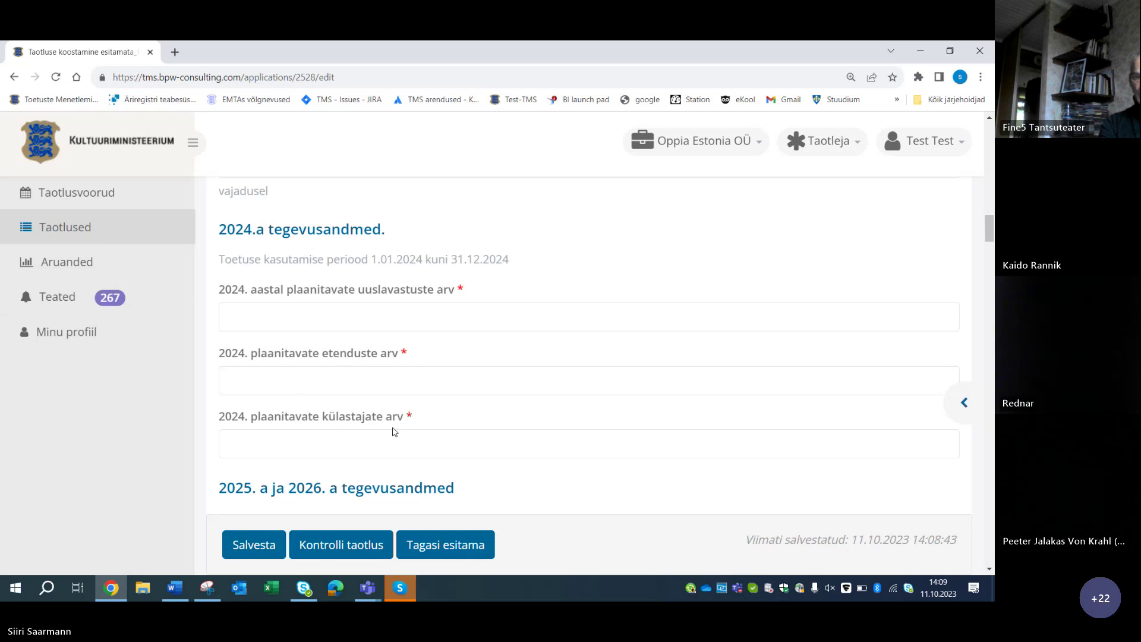
left_click(359, 316)
left_click(306, 386)
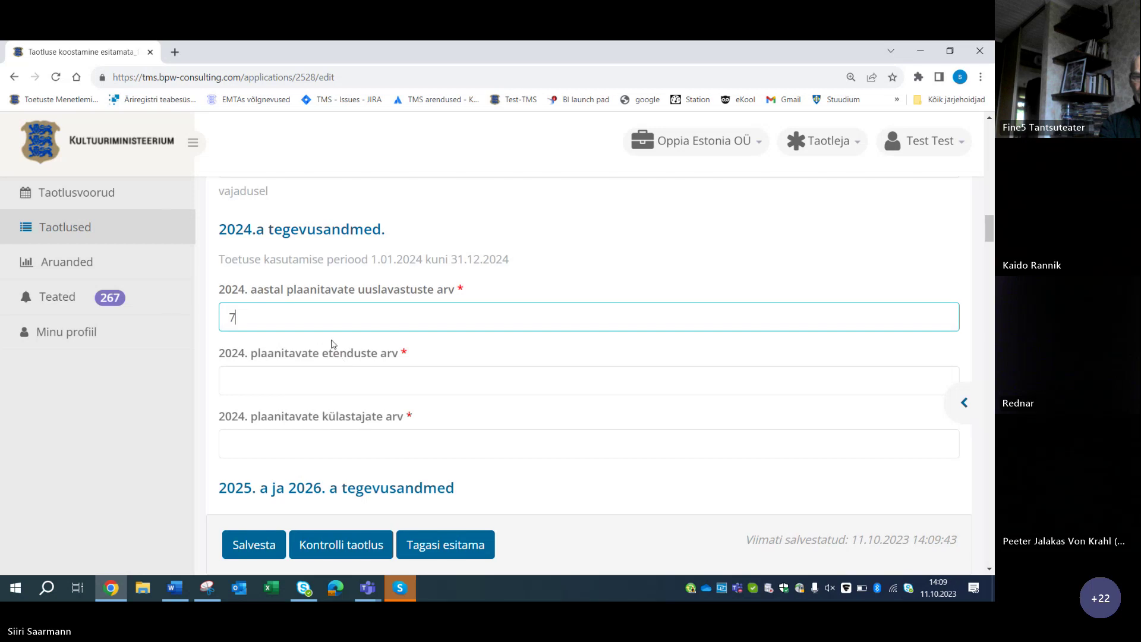
type("et")
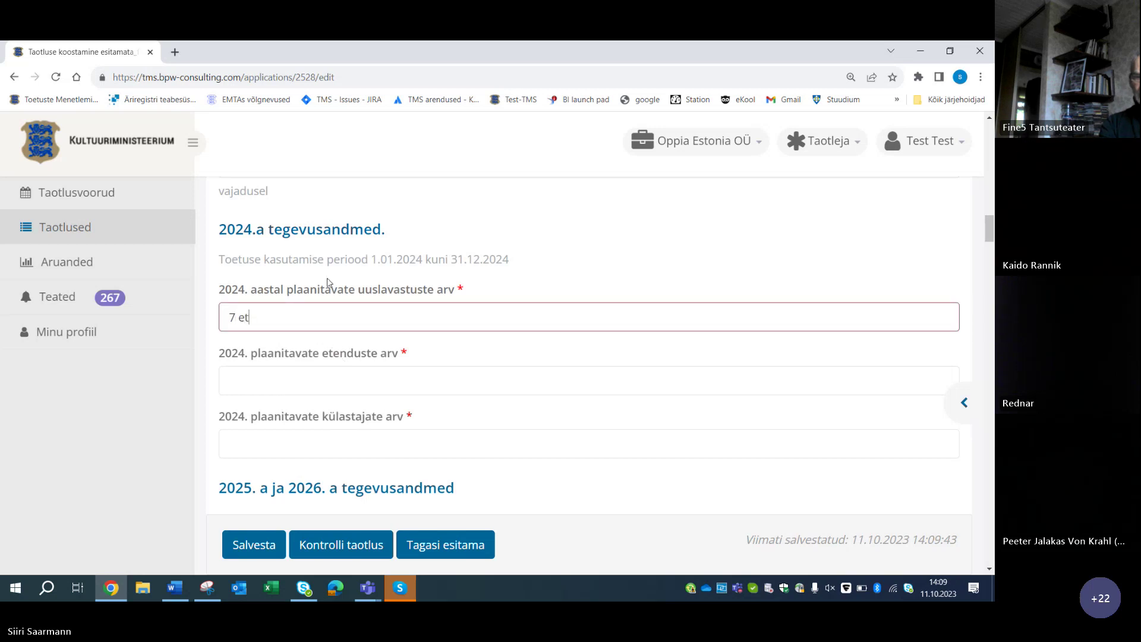
key("BackSpace")
key("BackSpace")
key("BackSpace")
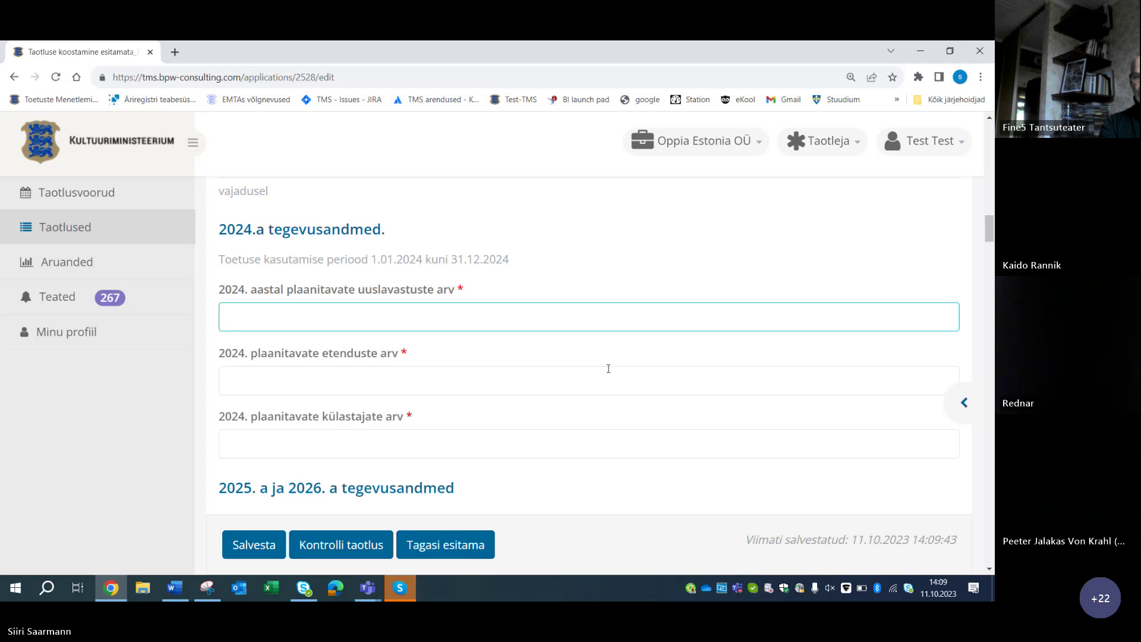
Review the planned new productions, performances and visitor number fields for 2024, 2025 and 2026
scroll(608, 368, "down", 1)
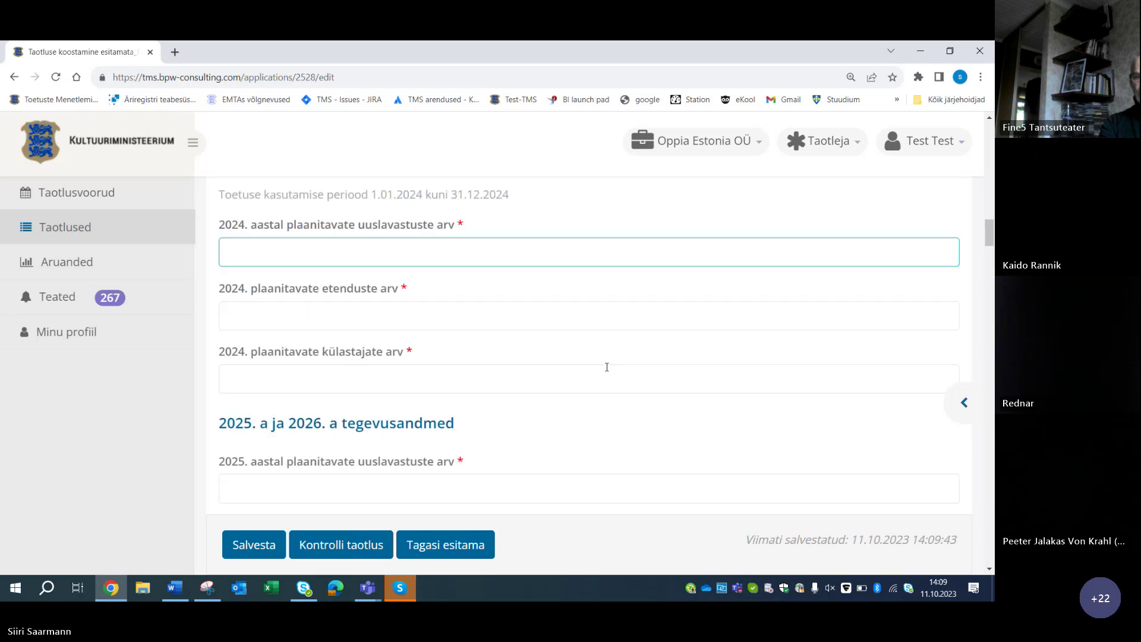
scroll(607, 367, "down", 2)
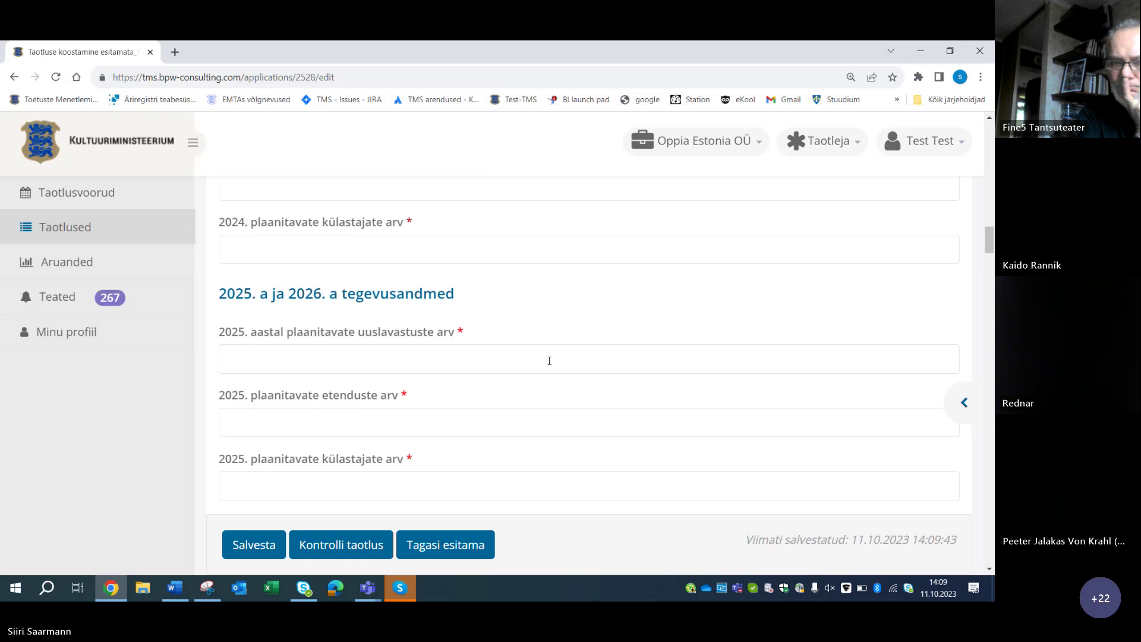
scroll(550, 361, "down", 2)
scroll(548, 364, "up", 1)
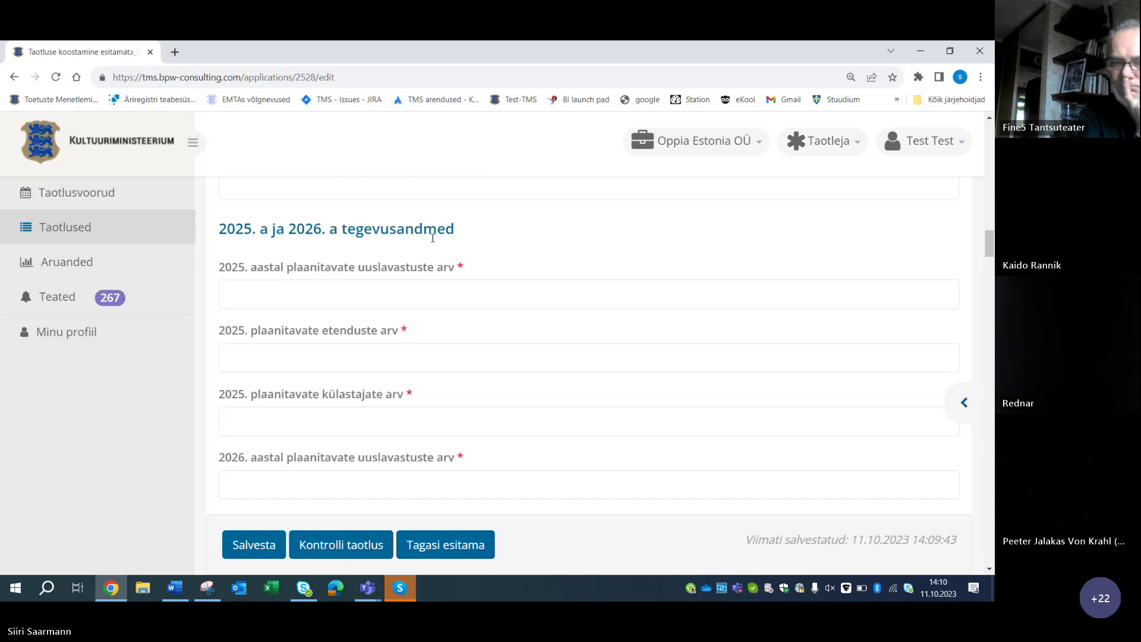
scroll(465, 295, "down", 1)
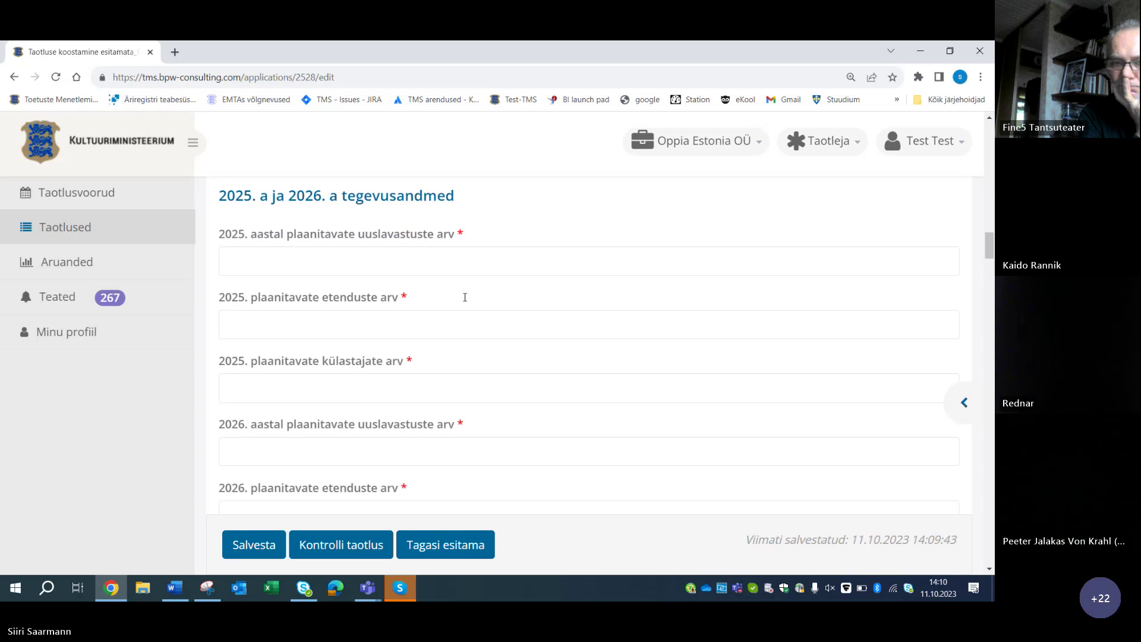
scroll(465, 298, "down", 1)
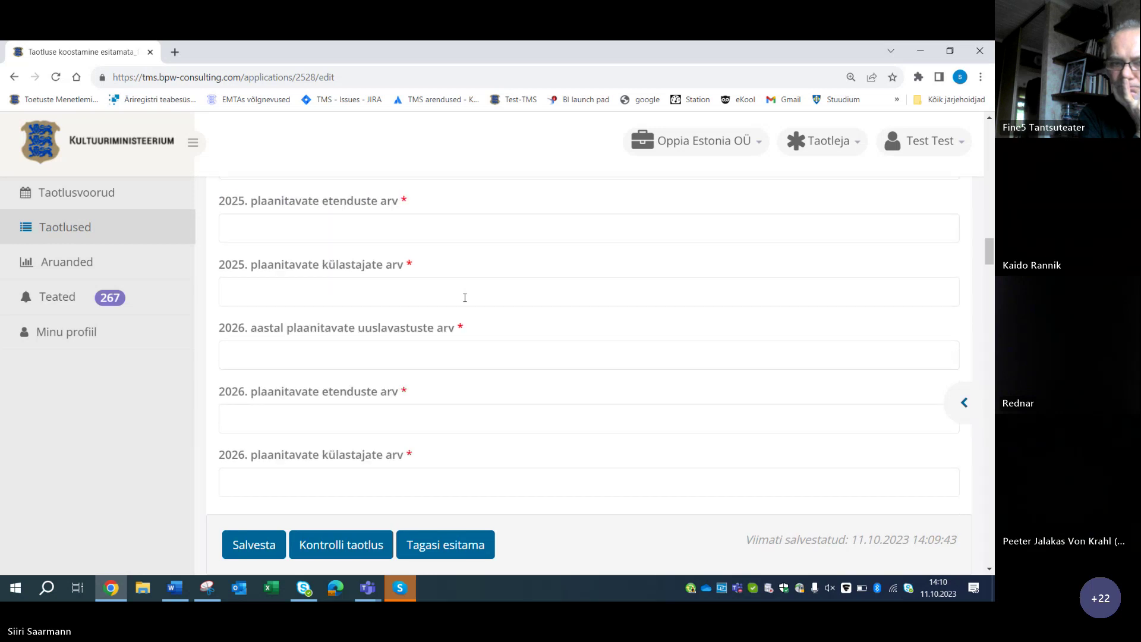
scroll(465, 298, "down", 1)
scroll(465, 298, "up", 1)
scroll(467, 298, "down", 2)
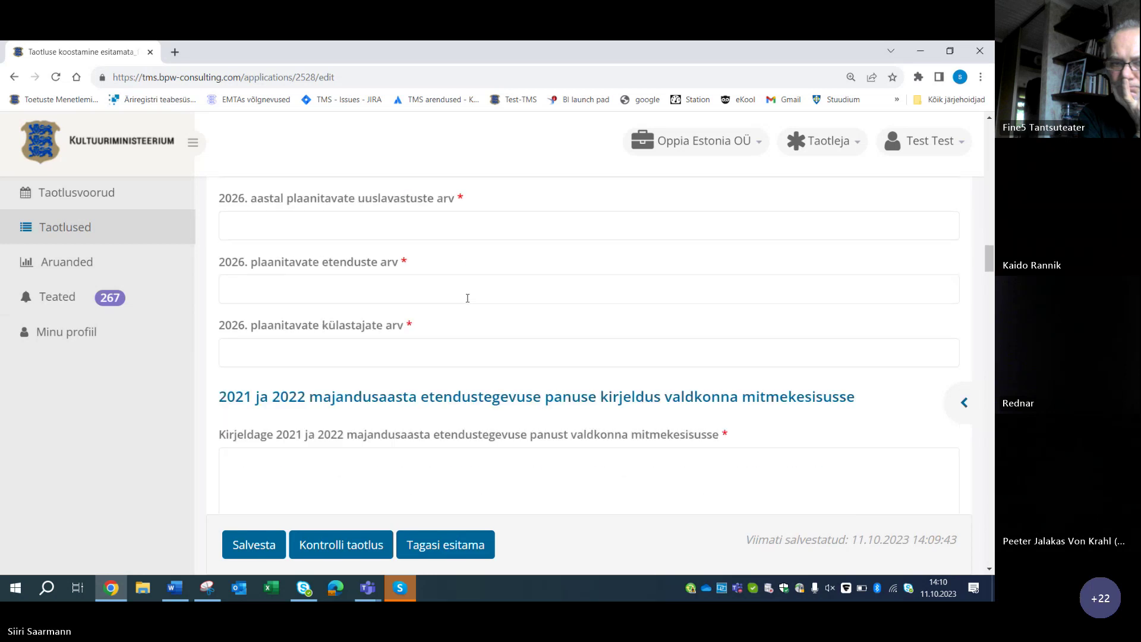
Examine the description field for the 2021 and 2022 performing activity's contribution to the field's diversity, including its length limit
scroll(467, 297, "down", 2)
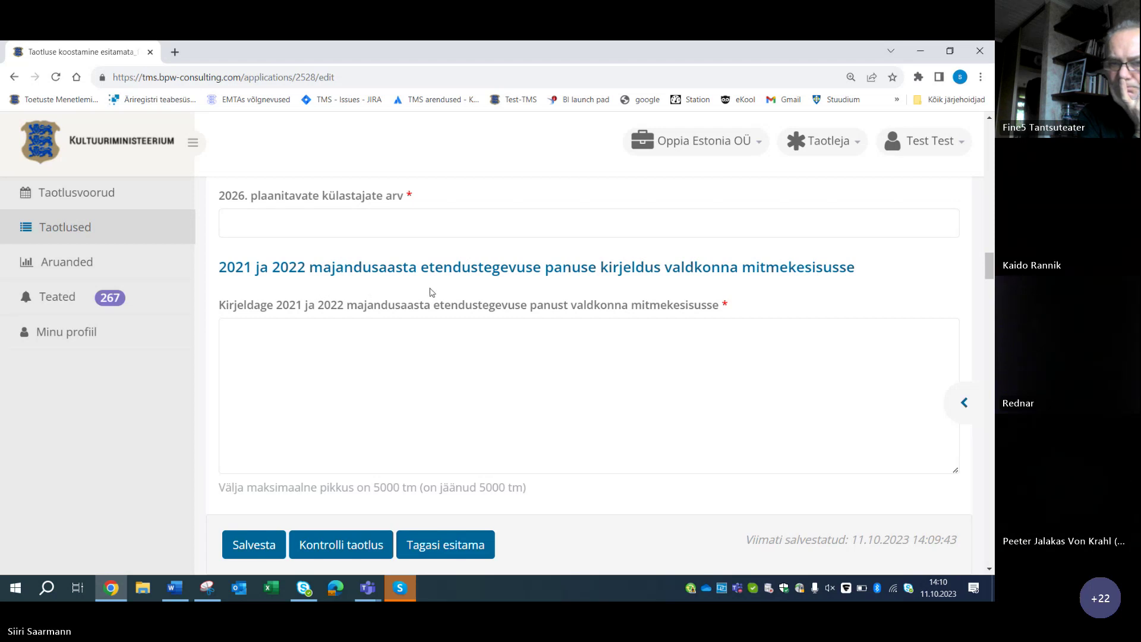
scroll(424, 330, "down", 1)
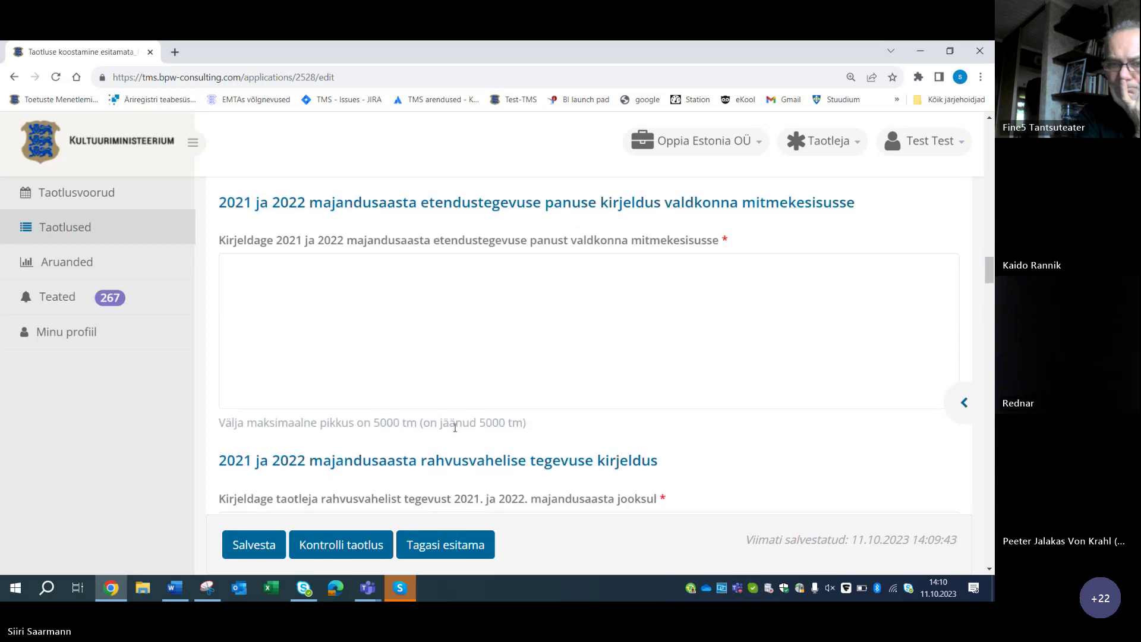
scroll(508, 391, "down", 1)
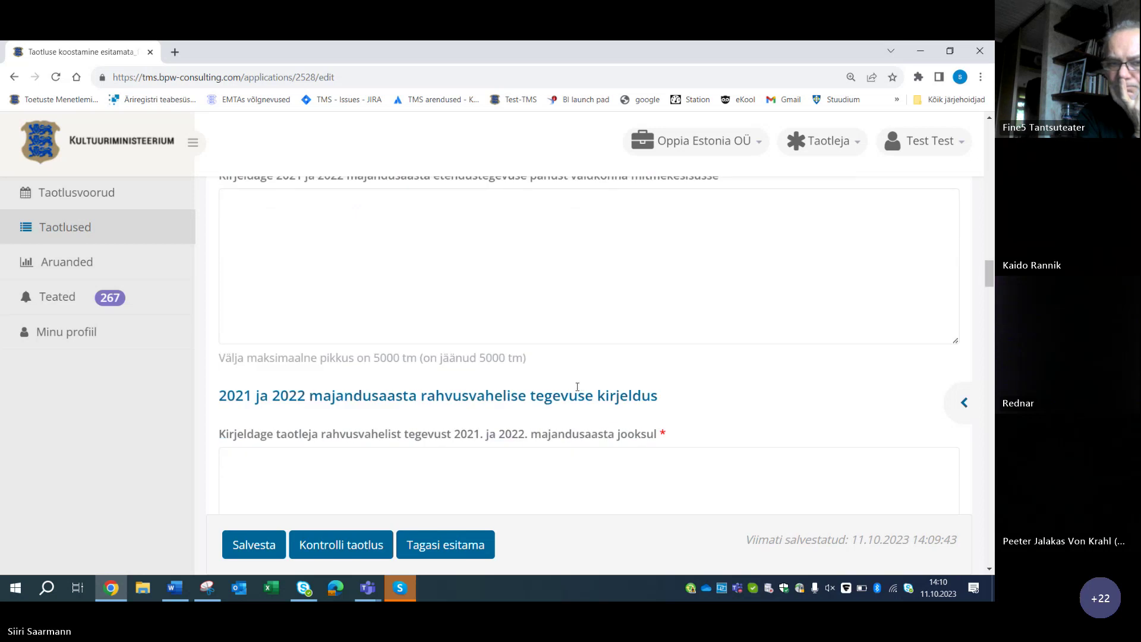
scroll(578, 387, "up", 1)
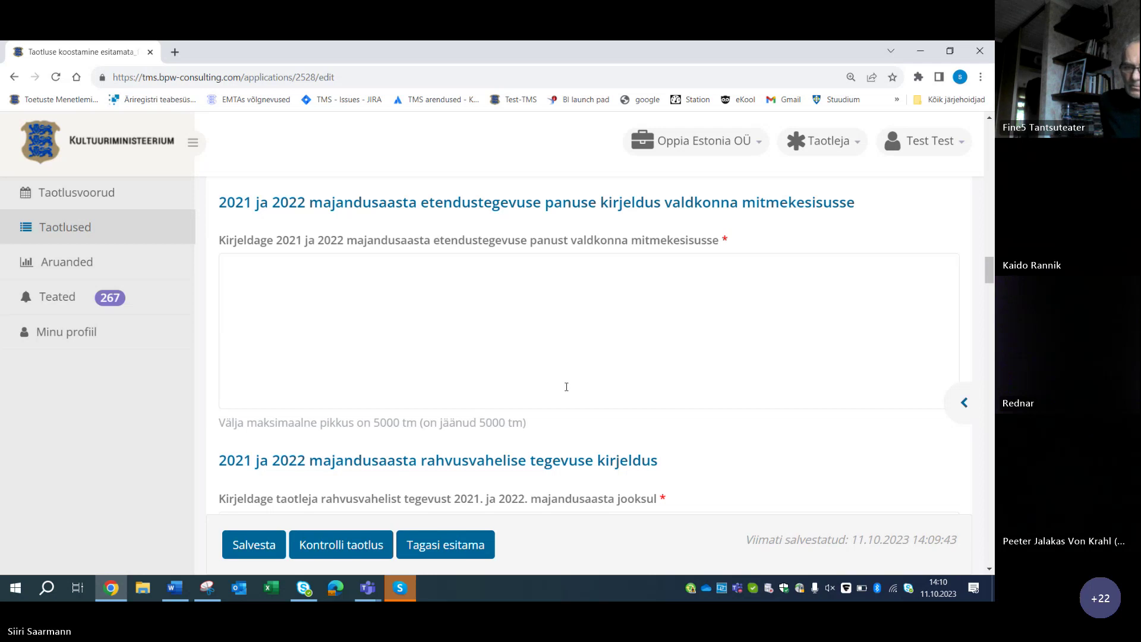
scroll(570, 384, "down", 1)
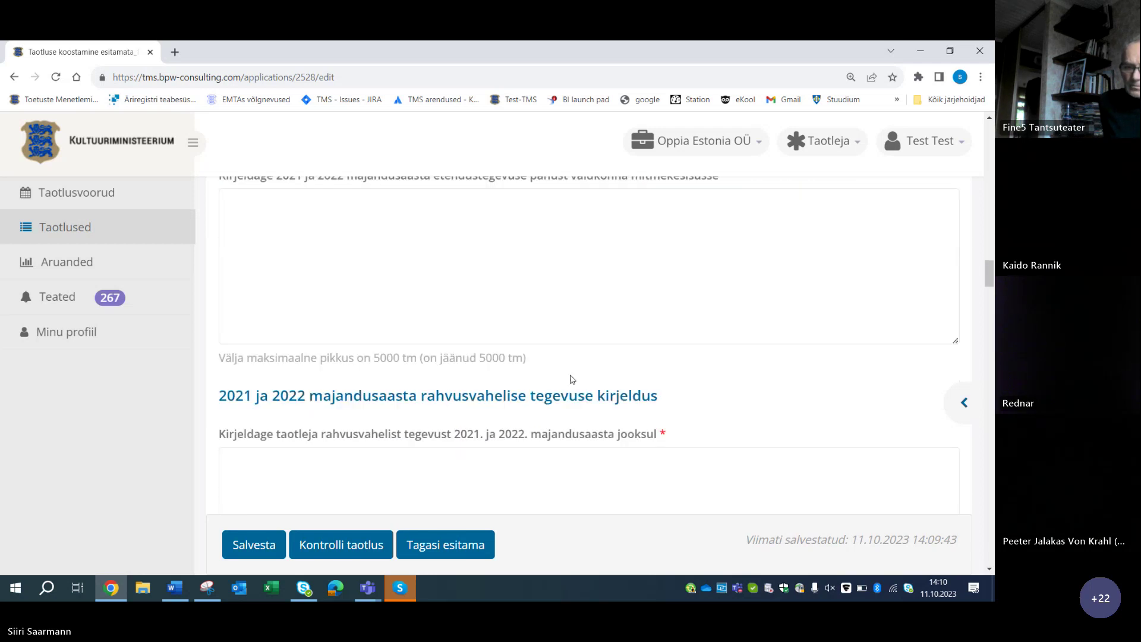
scroll(572, 379, "up", 1)
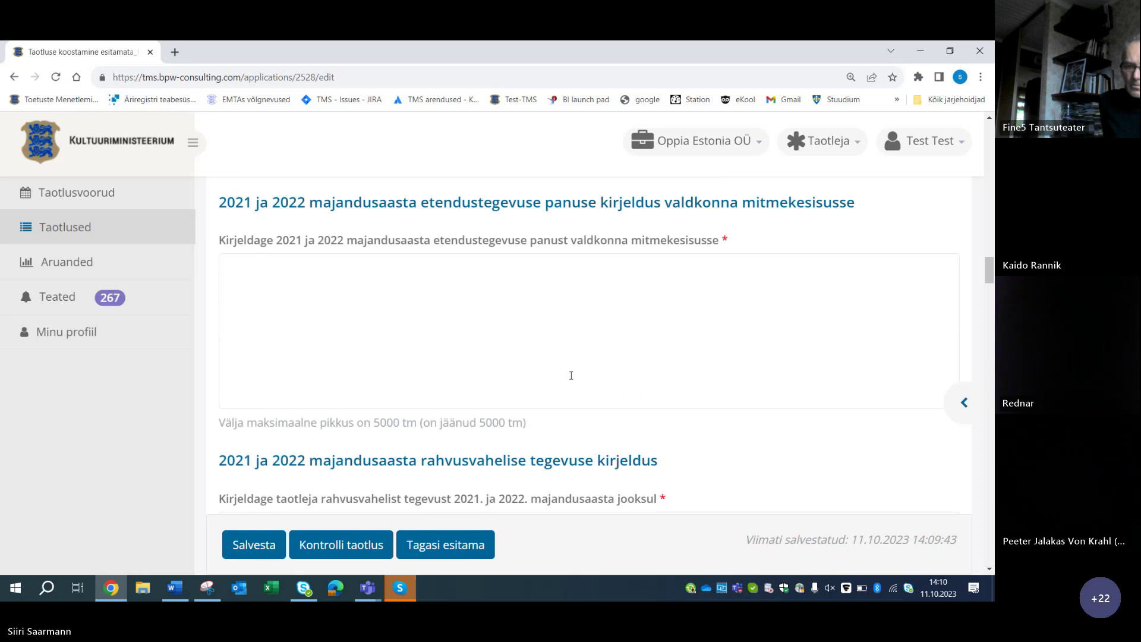
scroll(571, 376, "down", 1)
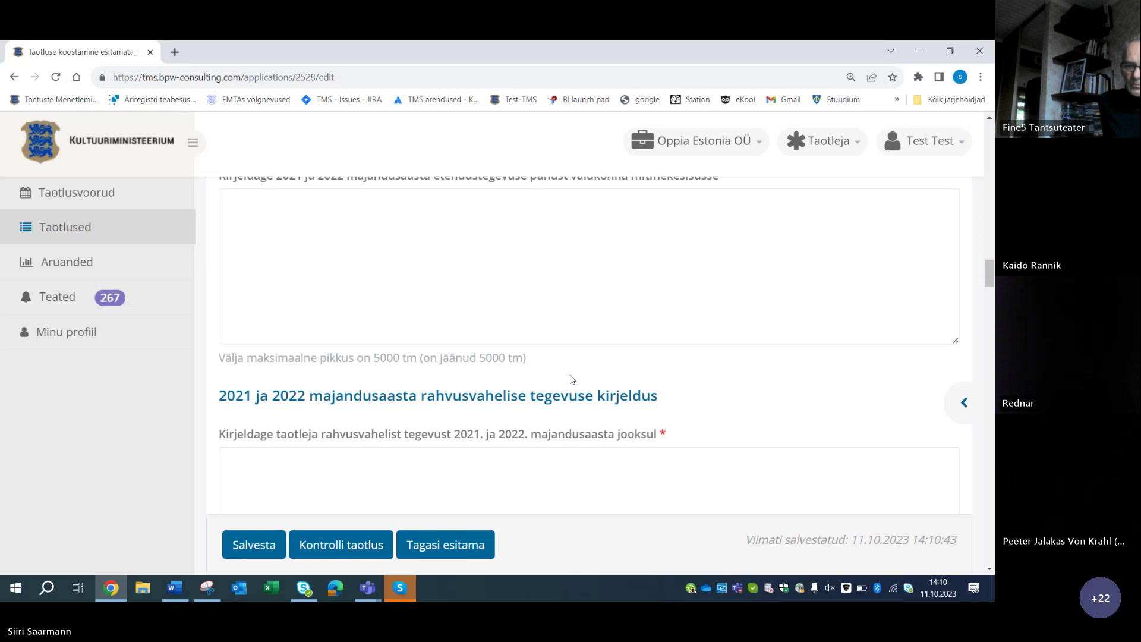
scroll(571, 379, "up", 1)
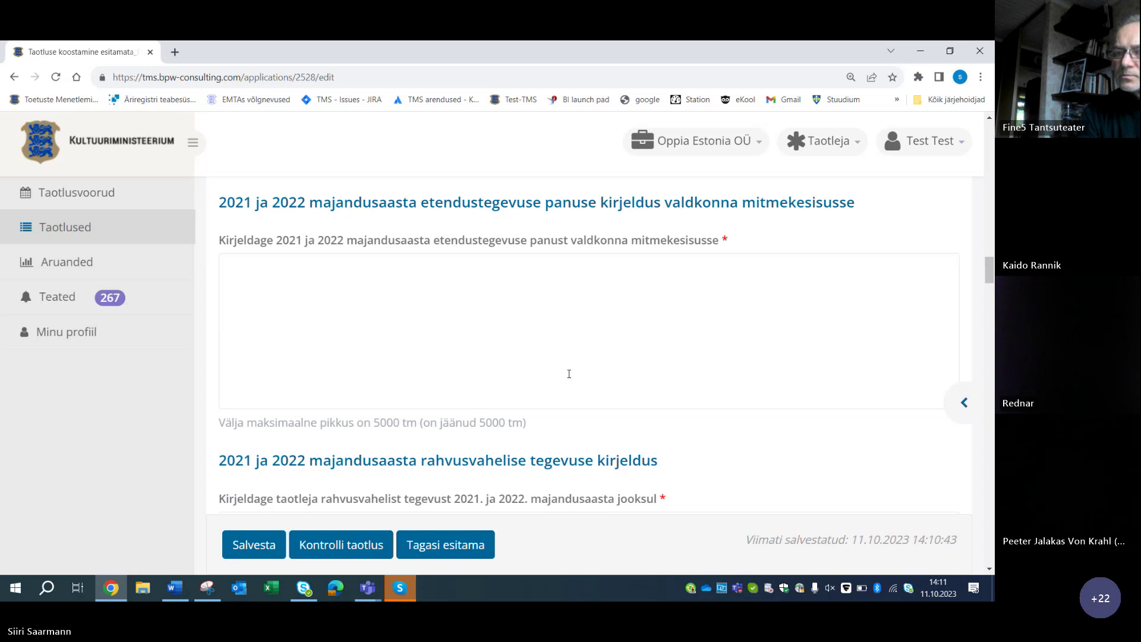
scroll(569, 374, "down", 3)
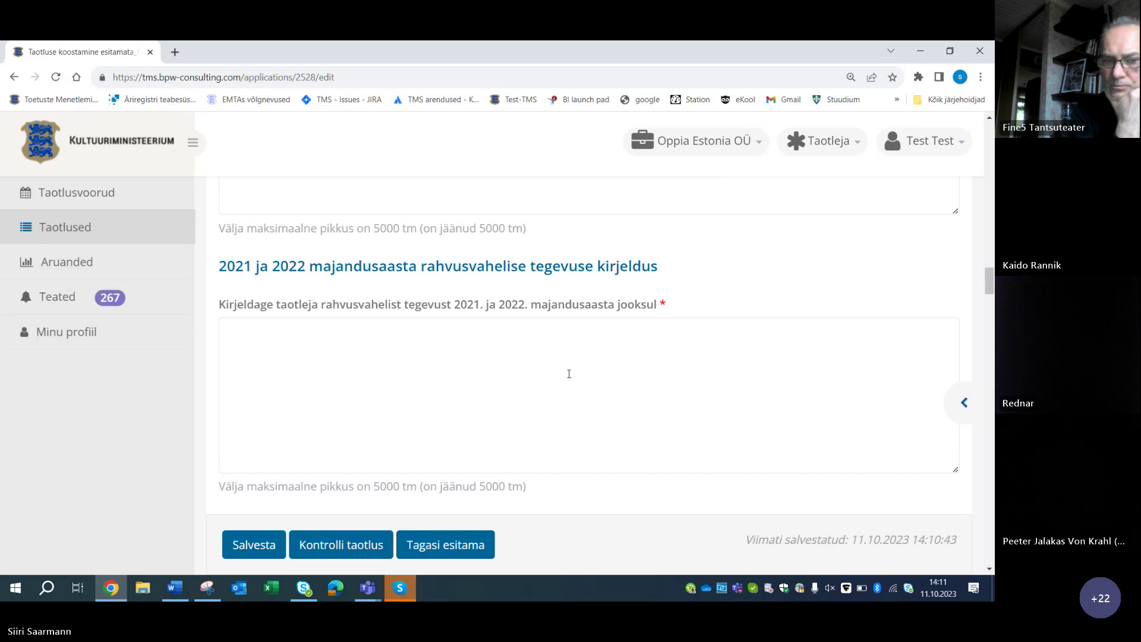
scroll(569, 374, "up", 3)
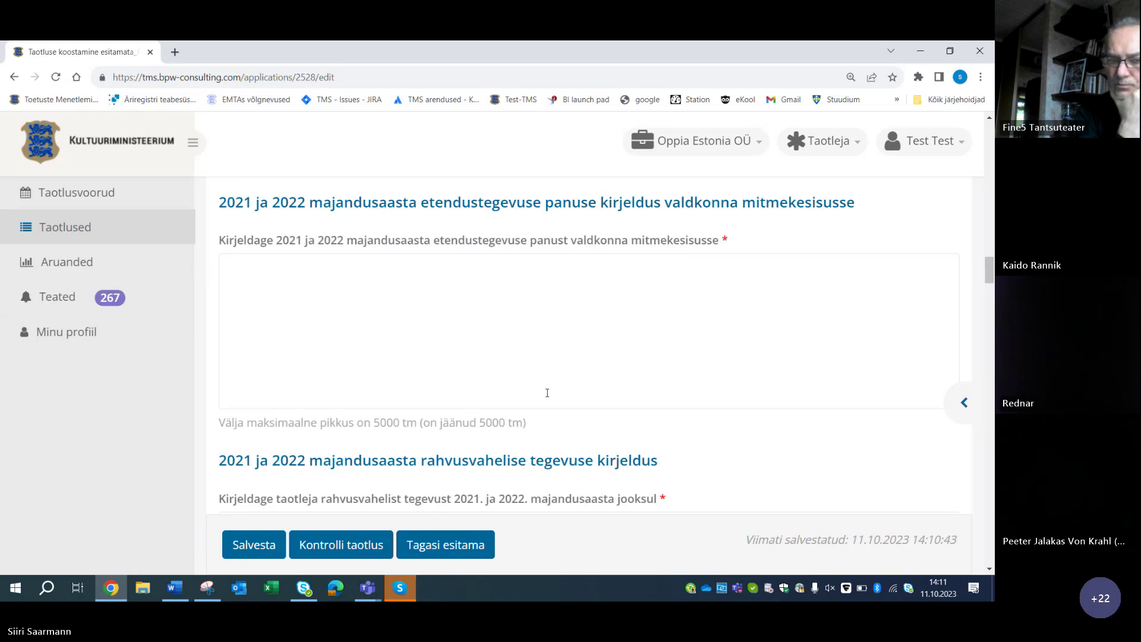
scroll(547, 393, "down", 1)
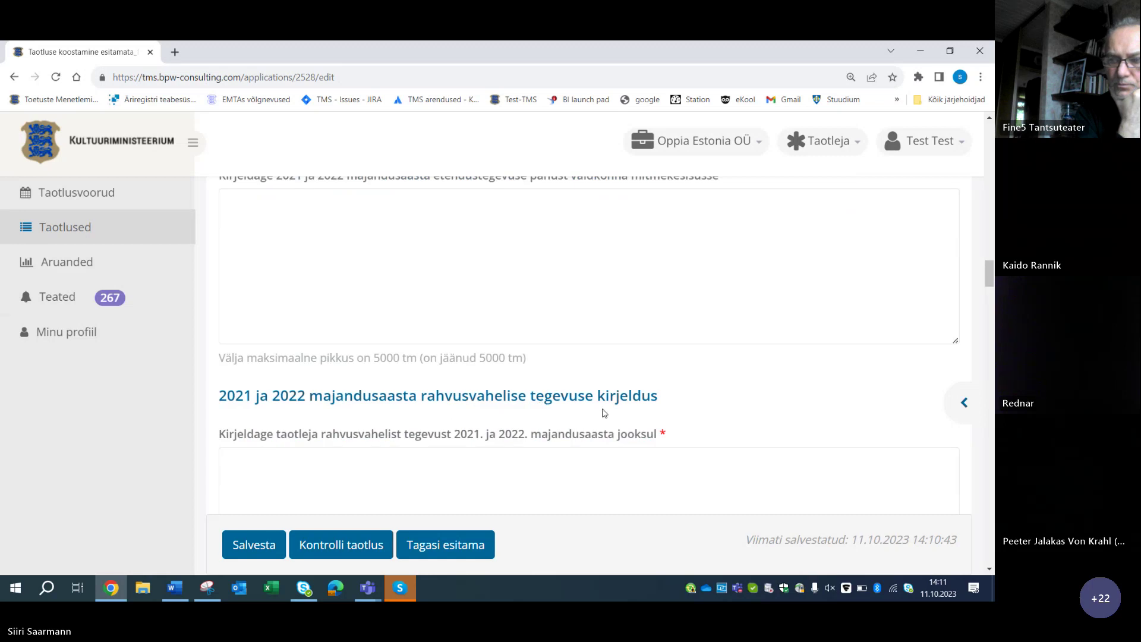
scroll(596, 414, "up", 1)
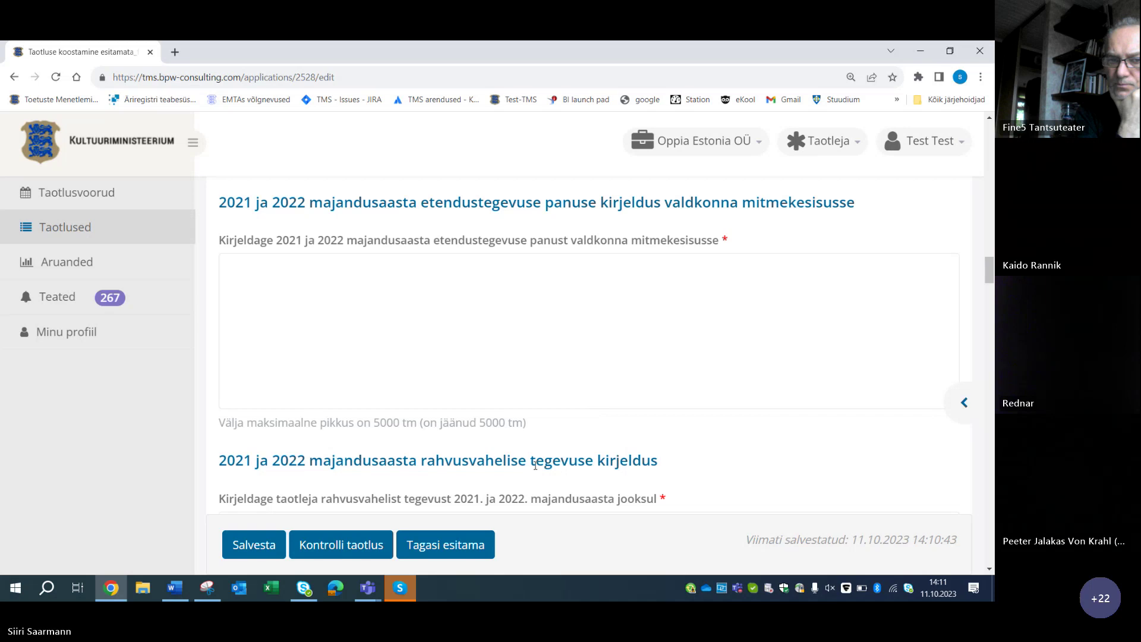
scroll(536, 465, "down", 1)
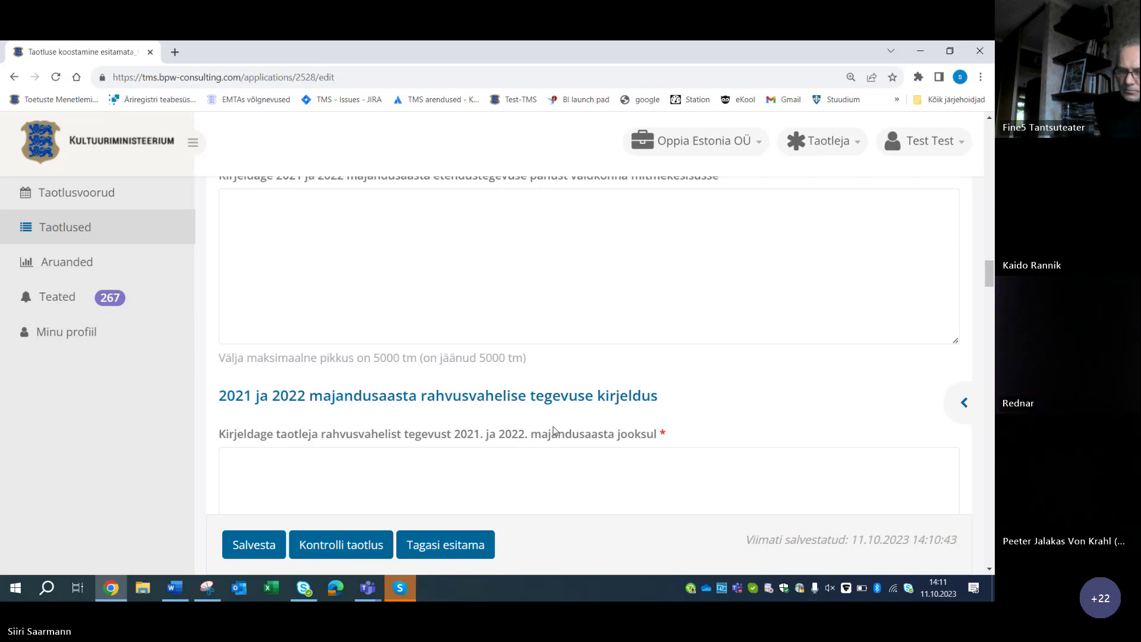
Examine the description field for the applicant's international activity during the 2021 and 2022 financial years
scroll(553, 430, "down", 2)
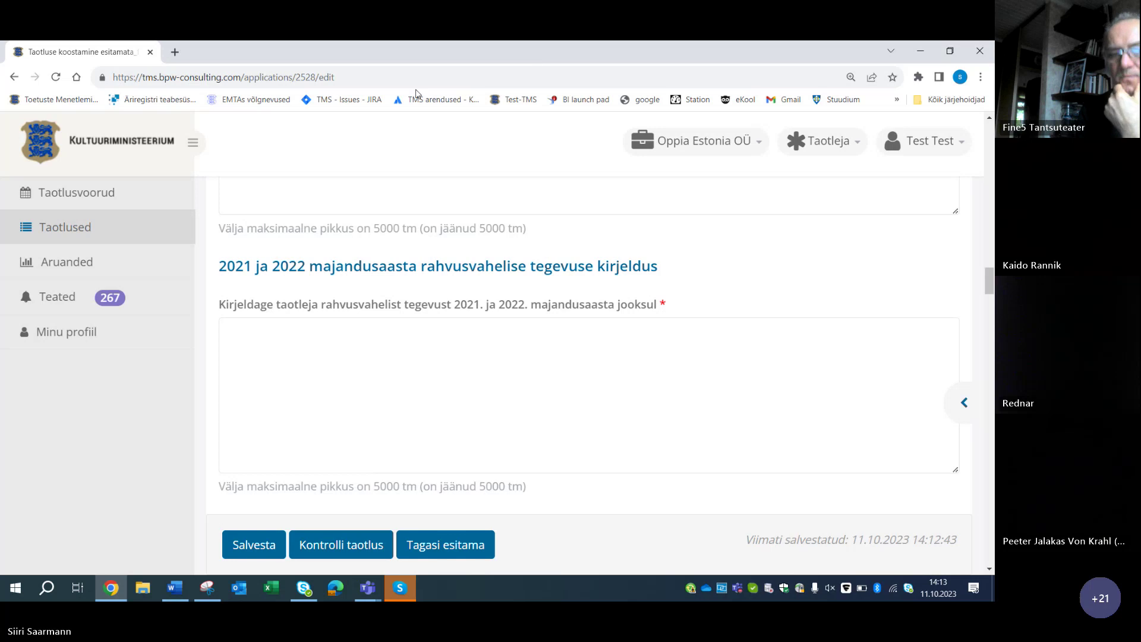
scroll(719, 337, "up", 5)
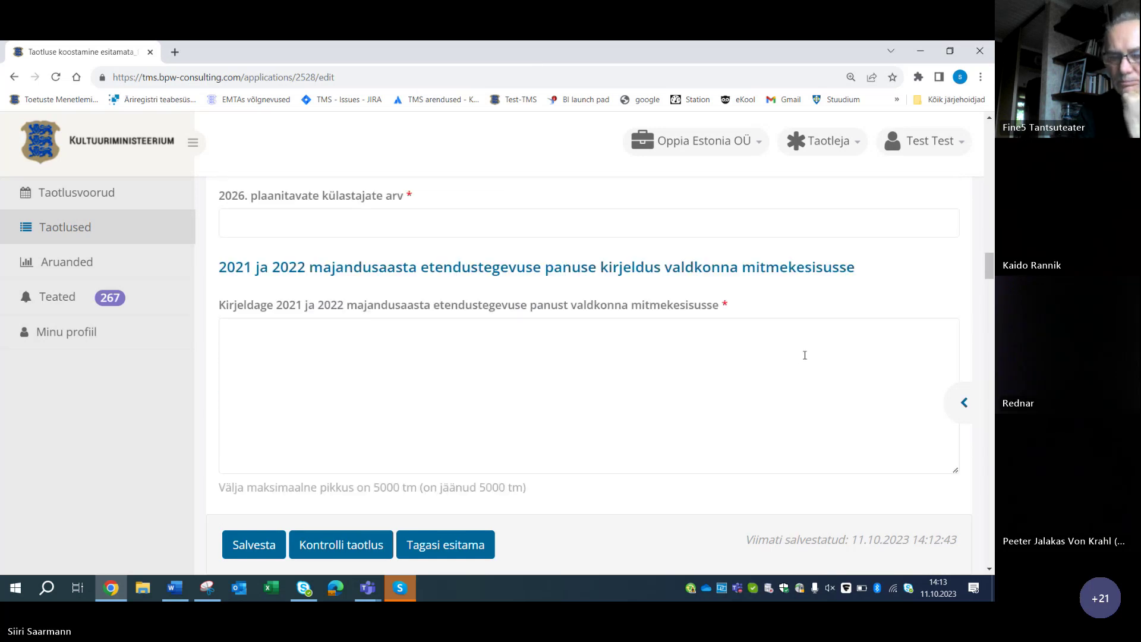
scroll(806, 355, "down", 2)
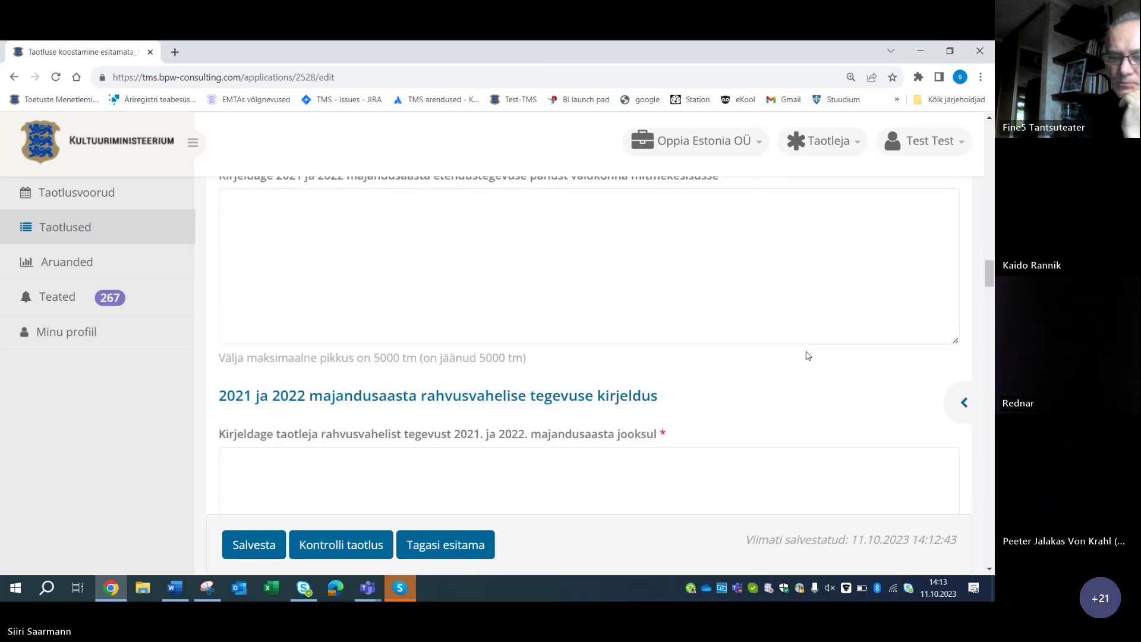
scroll(807, 354, "down", 1)
scroll(808, 352, "down", 2)
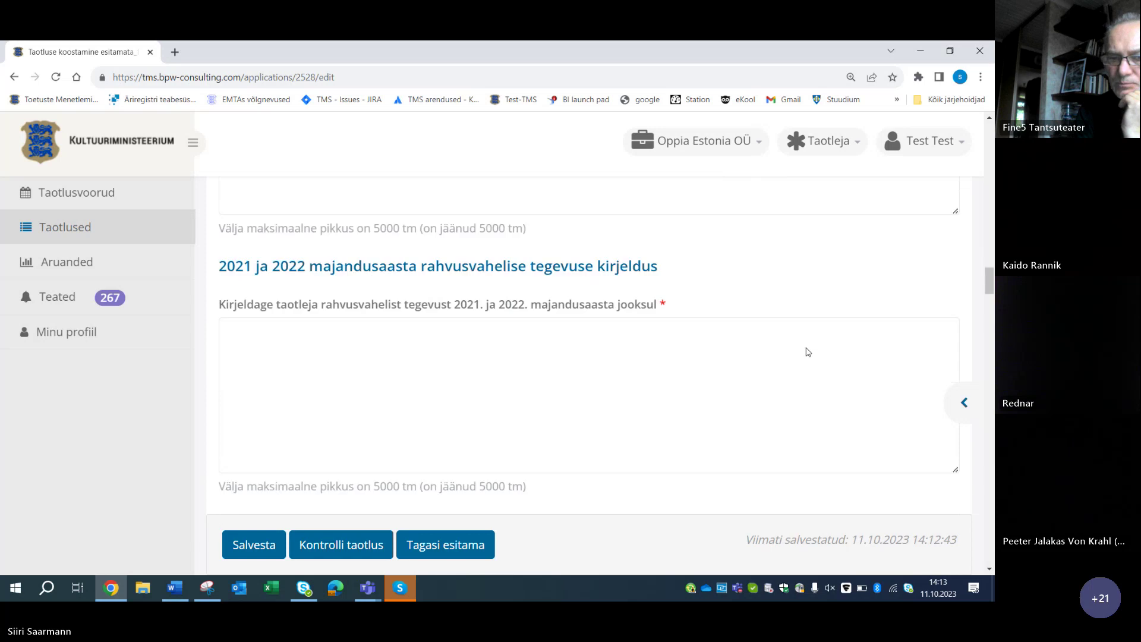
scroll(808, 347, "up", 1)
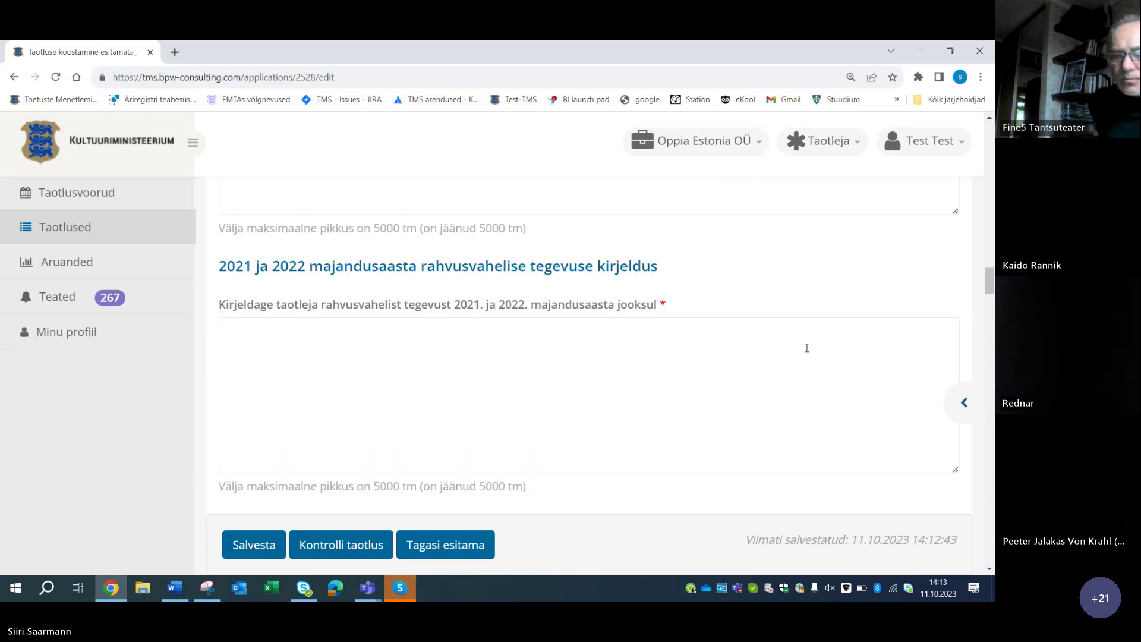
scroll(807, 347, "down", 1)
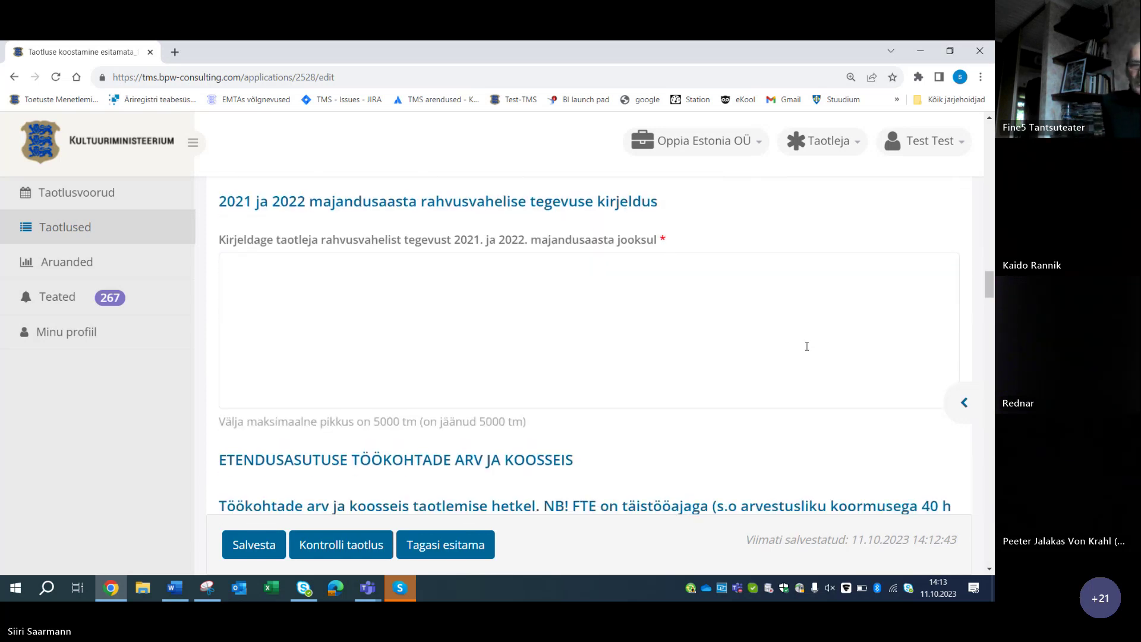
scroll(807, 346, "up", 1)
scroll(807, 347, "down", 1)
Review the table of current job positions and their FTE columns by contract type, down to the planned staffing table for 01.01.2024
scroll(806, 347, "down", 1)
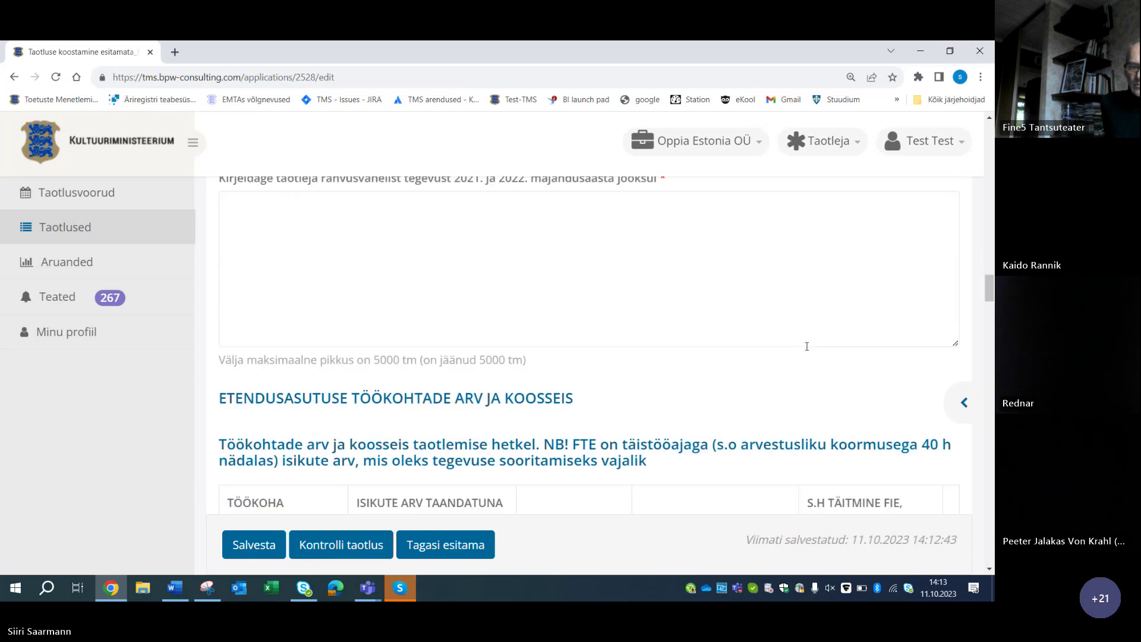
scroll(809, 351, "down", 1)
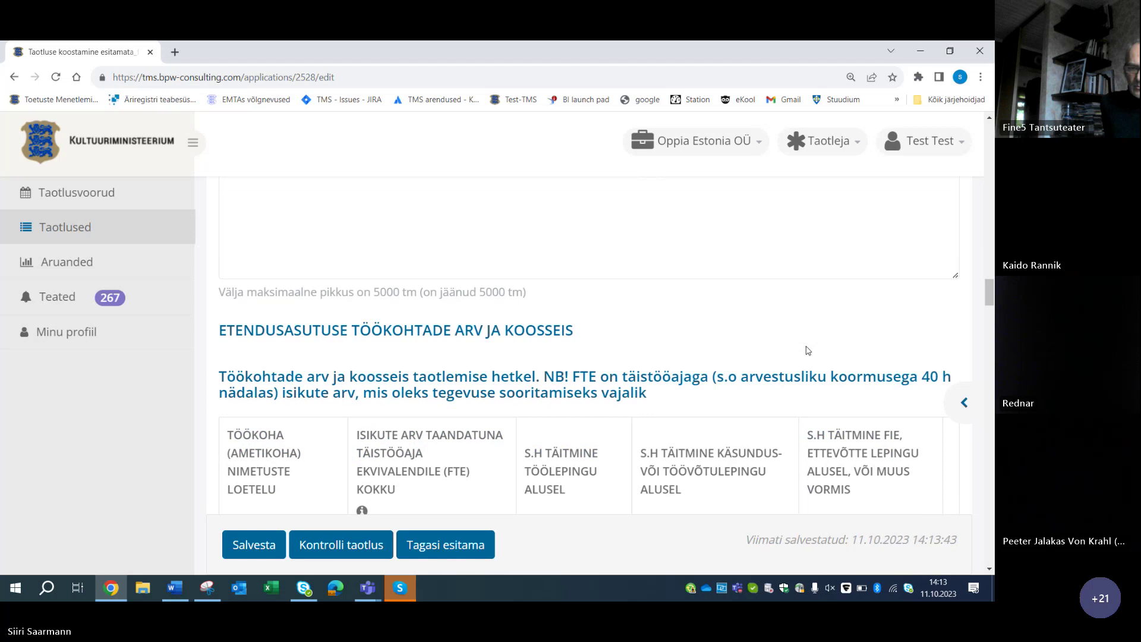
scroll(808, 350, "down", 4)
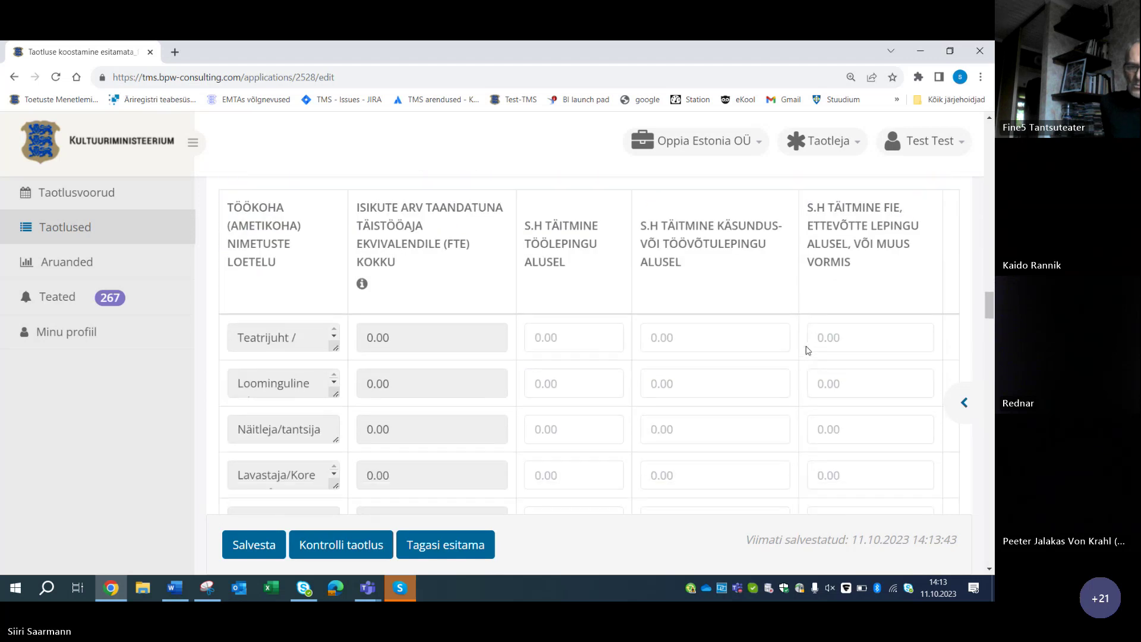
scroll(809, 350, "down", 2)
scroll(809, 350, "up", 1)
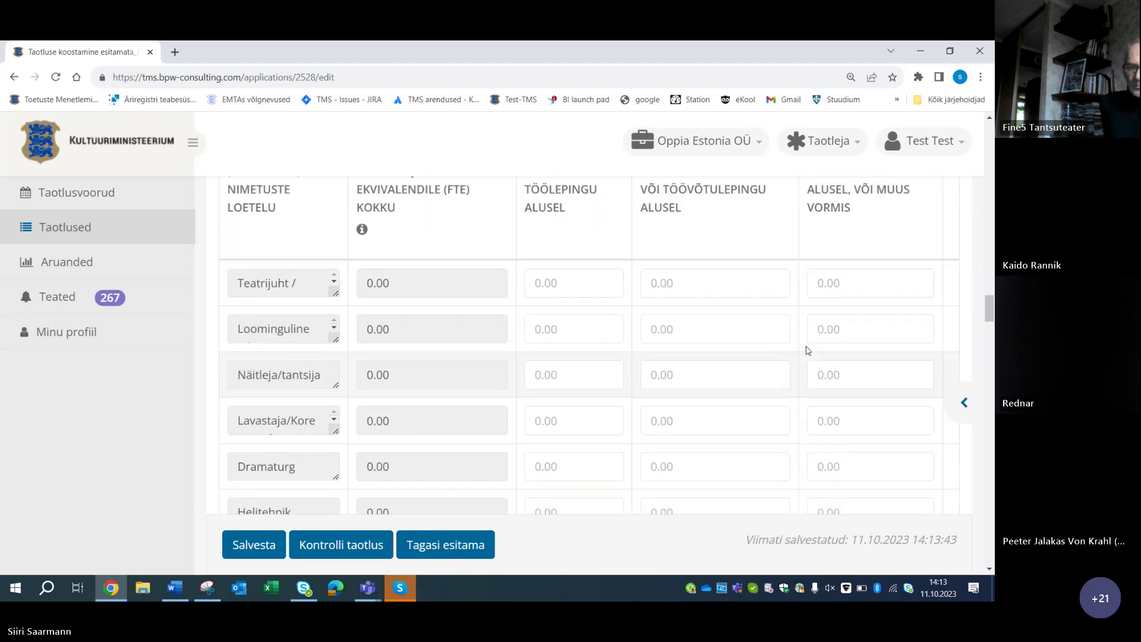
scroll(808, 351, "up", 1)
scroll(808, 351, "down", 1)
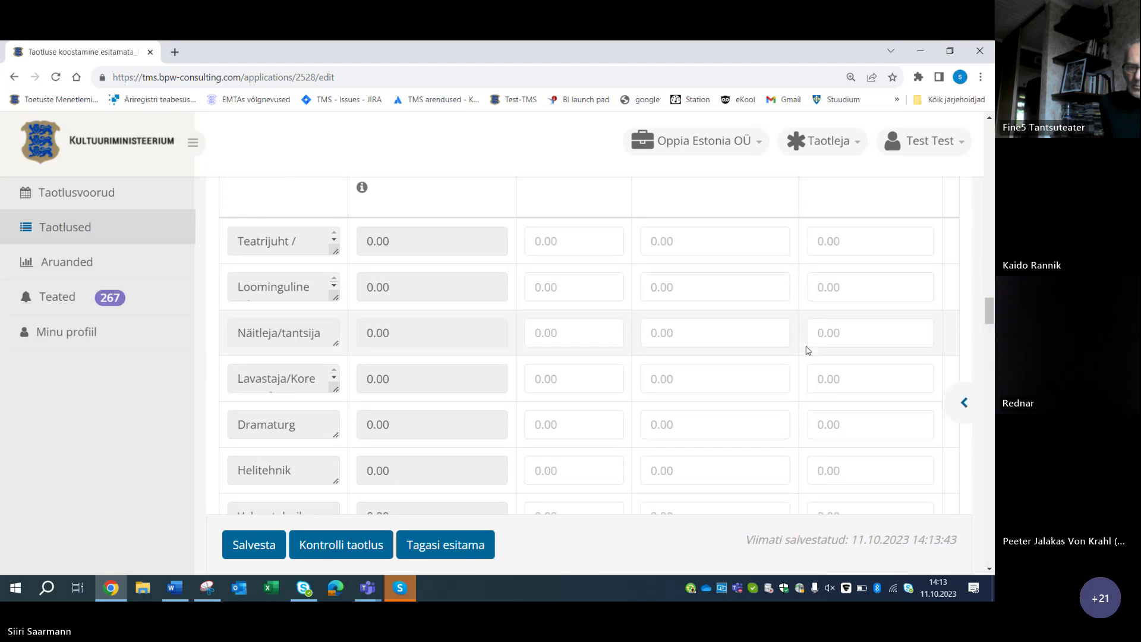
scroll(808, 351, "down", 1)
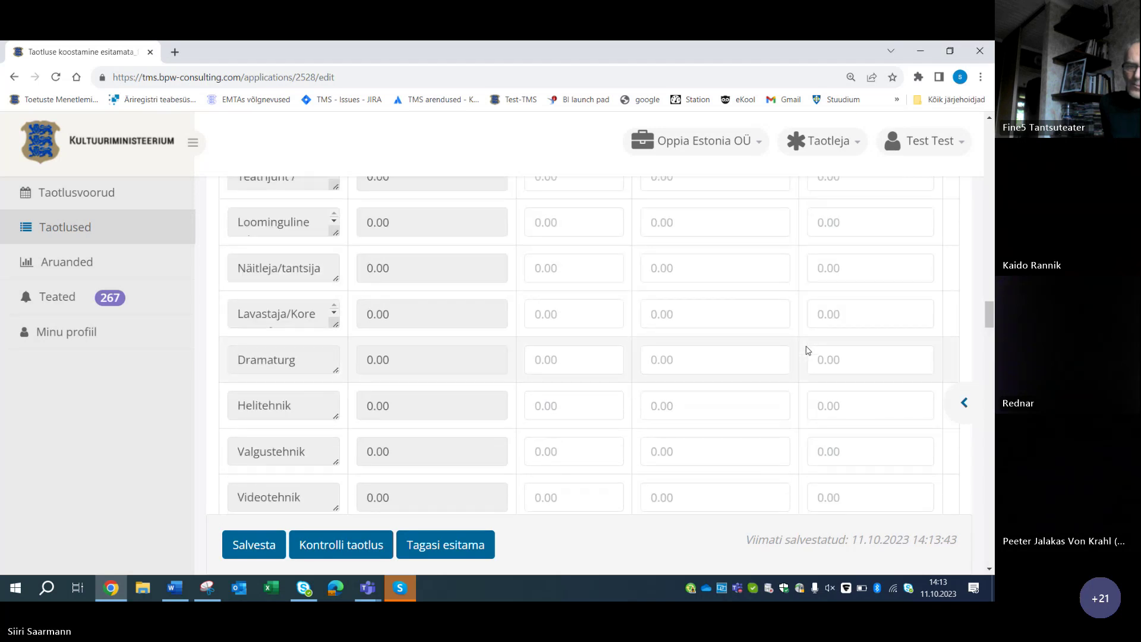
scroll(808, 351, "up", 2)
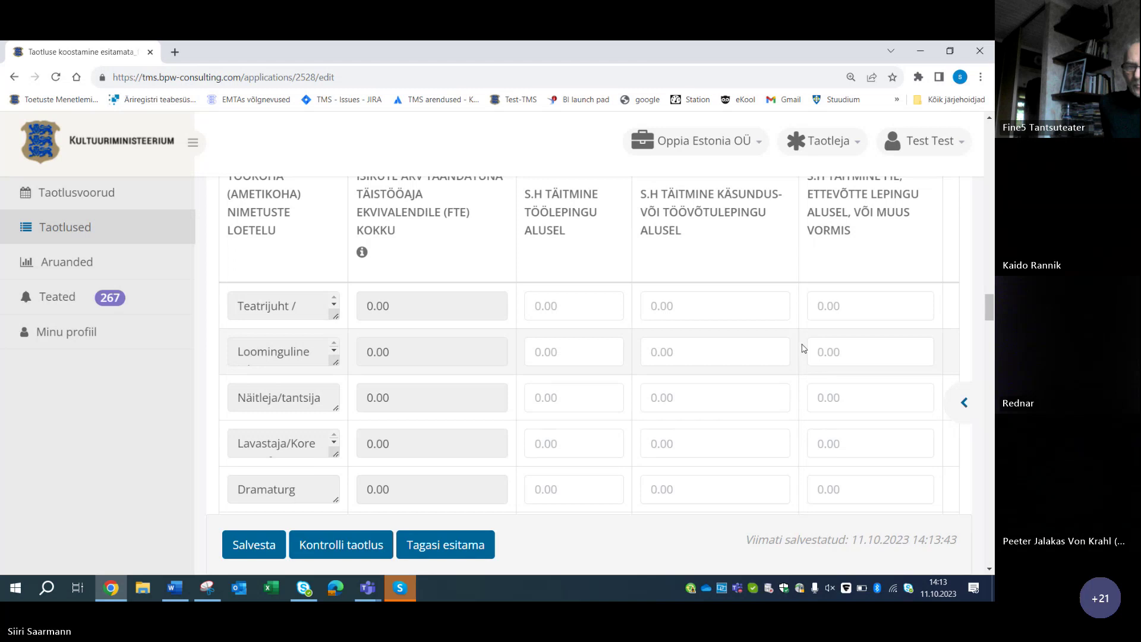
scroll(717, 323, "up", 1)
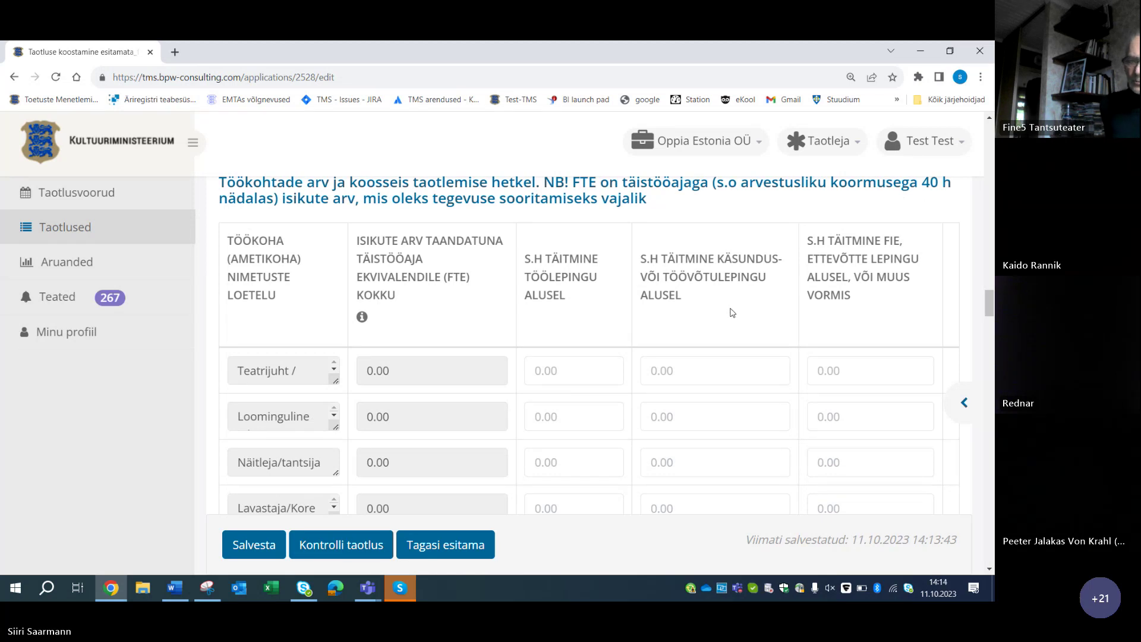
scroll(732, 313, "up", 1)
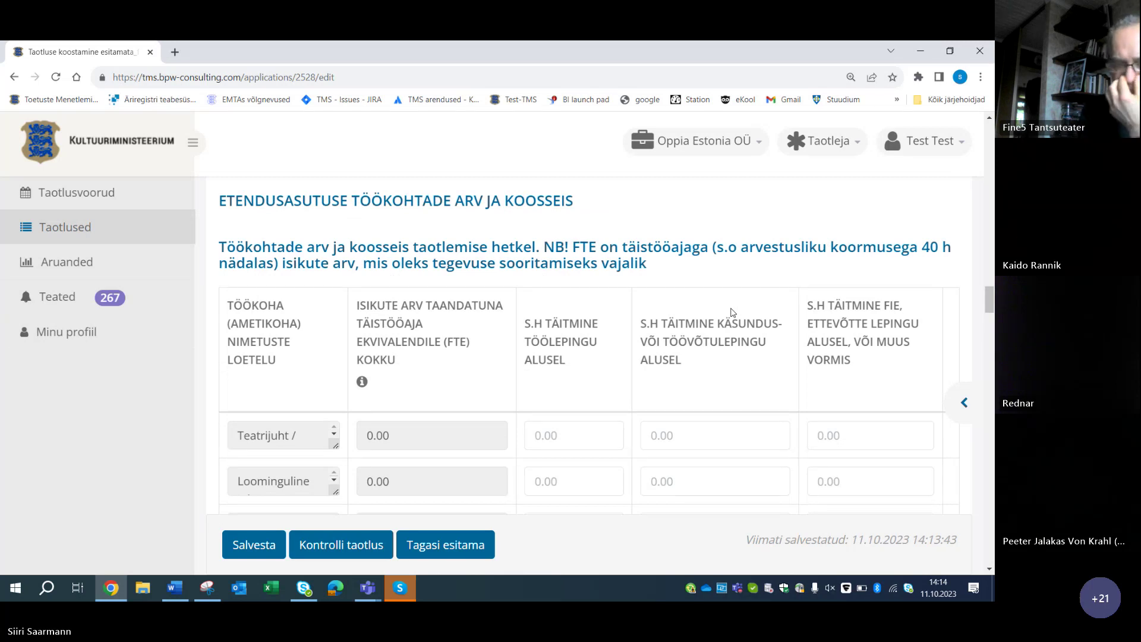
scroll(732, 312, "down", 10)
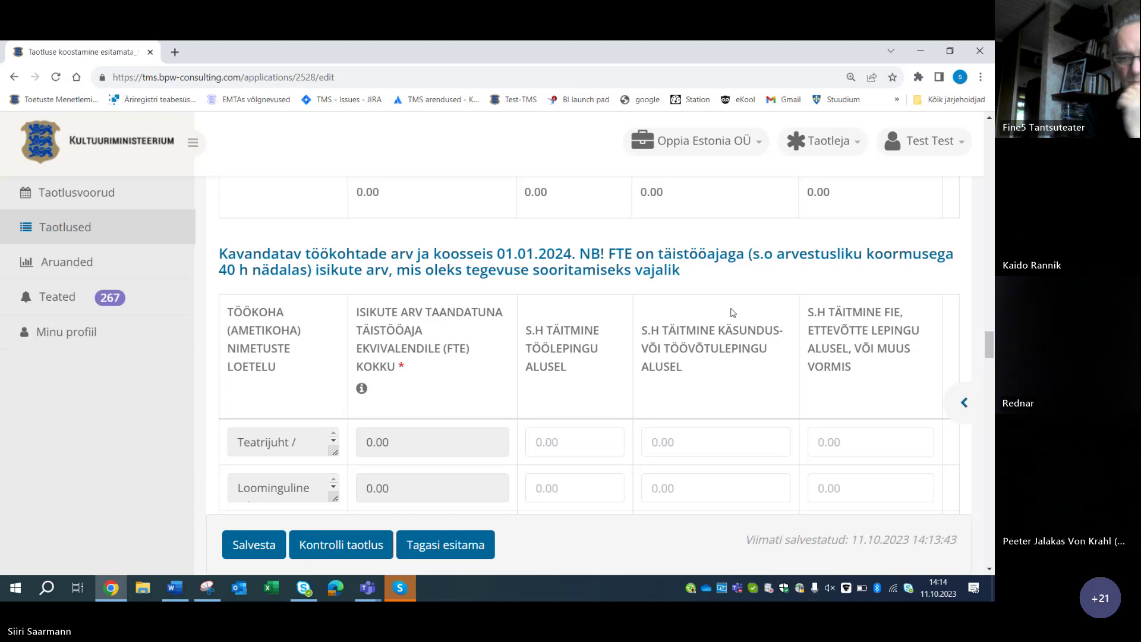
Fill in the Teatrijuht row of the current staffing table with 1 for töölepingu, 2 for käsundus- või töövõtulepingu and 3,5 for FIE/other form
scroll(733, 312, "up", 6)
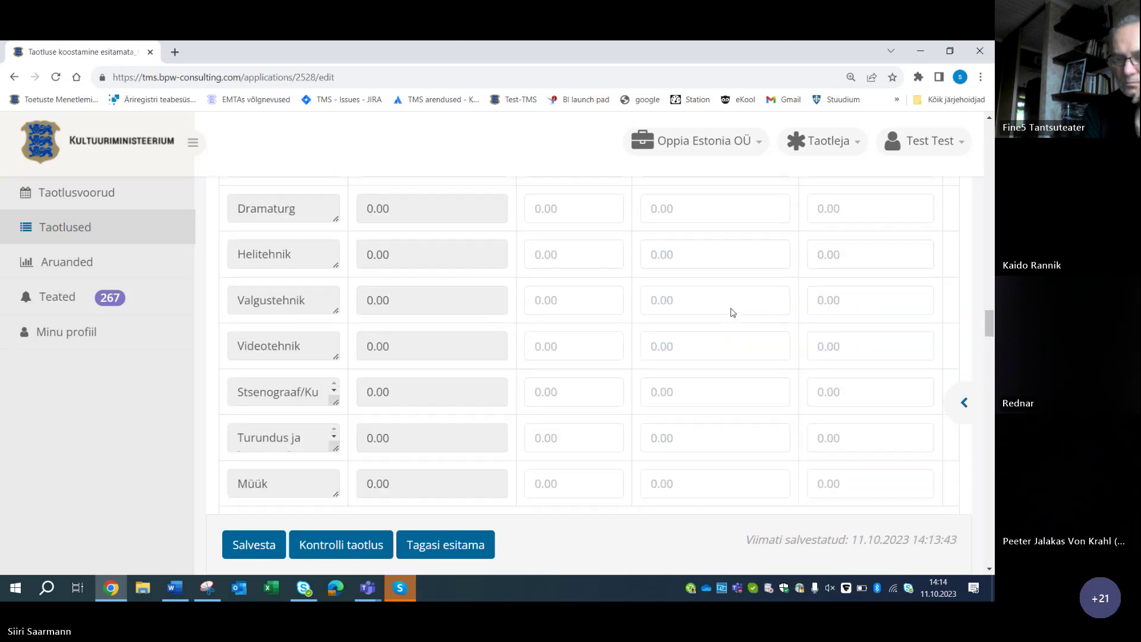
scroll(733, 313, "up", 4)
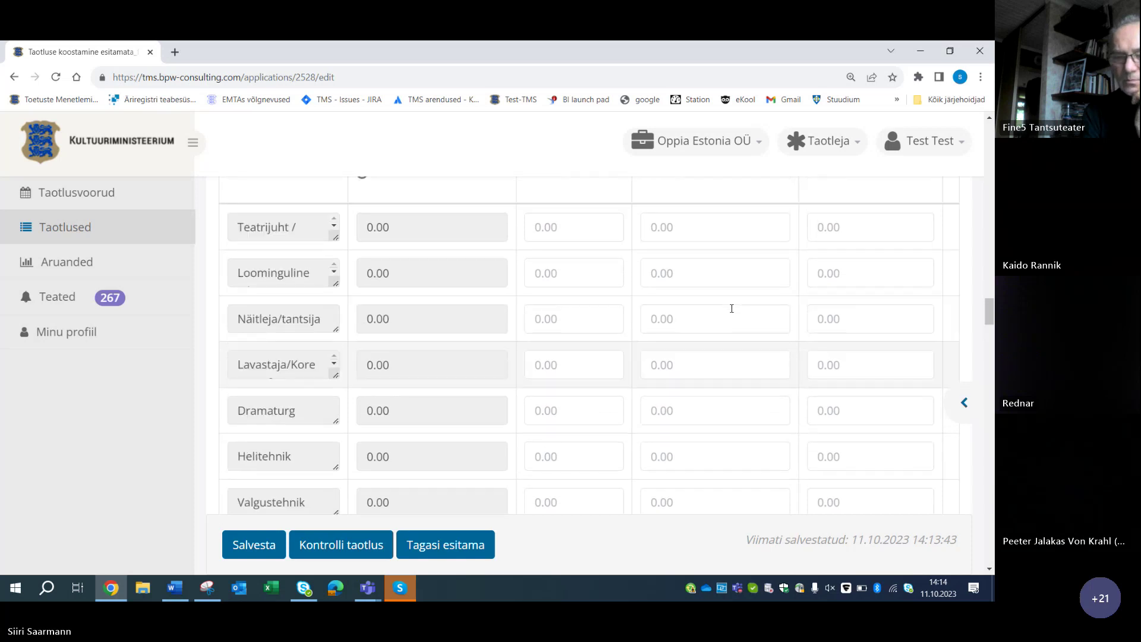
scroll(732, 309, "up", 1)
scroll(732, 315, "down", 1)
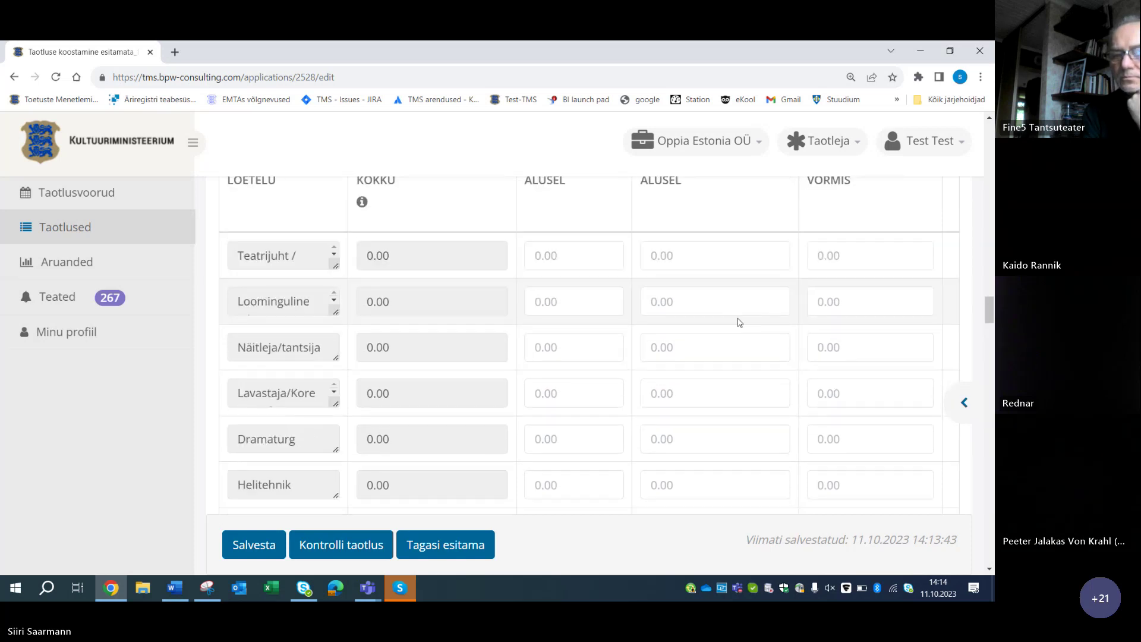
scroll(737, 321, "up", 1)
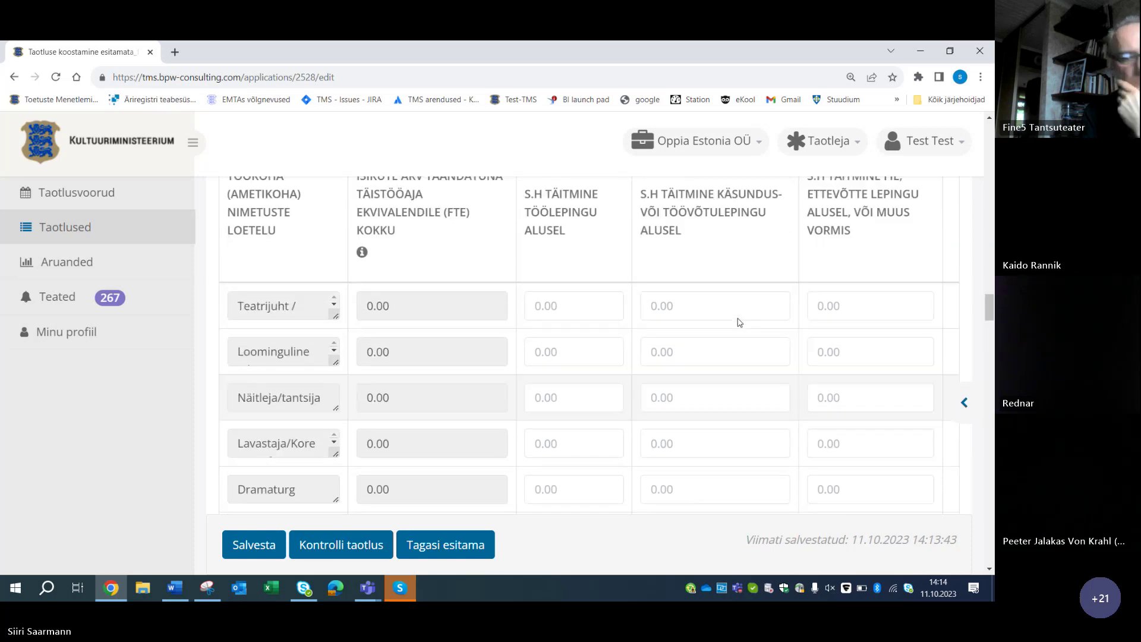
left_click(586, 302)
type("1")
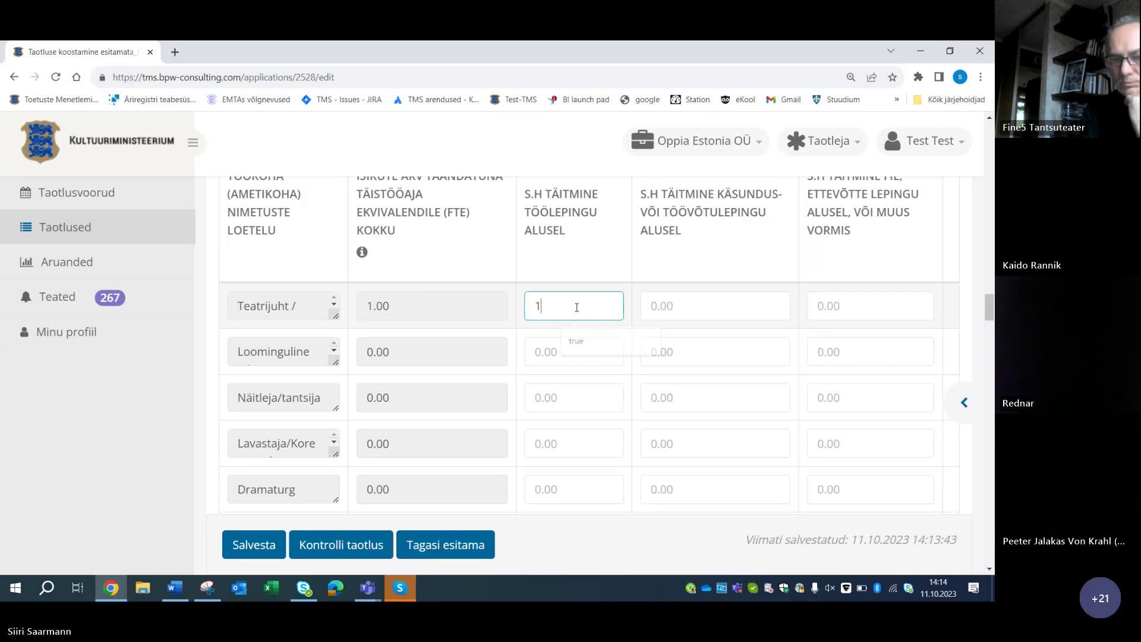
scroll(453, 372, "up", 2)
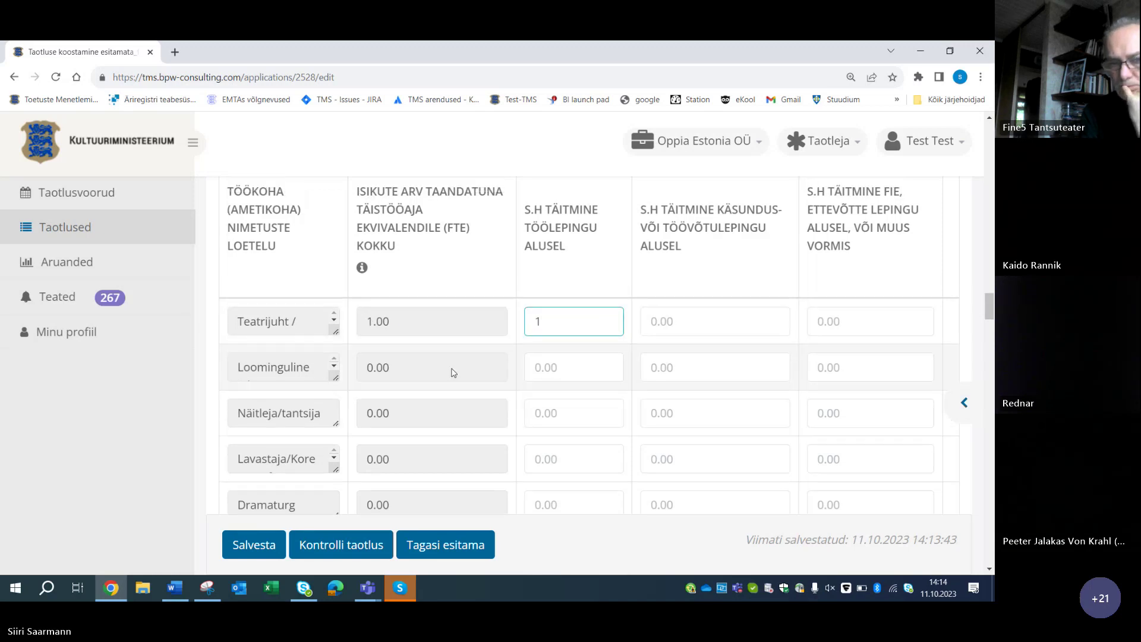
left_click(721, 443)
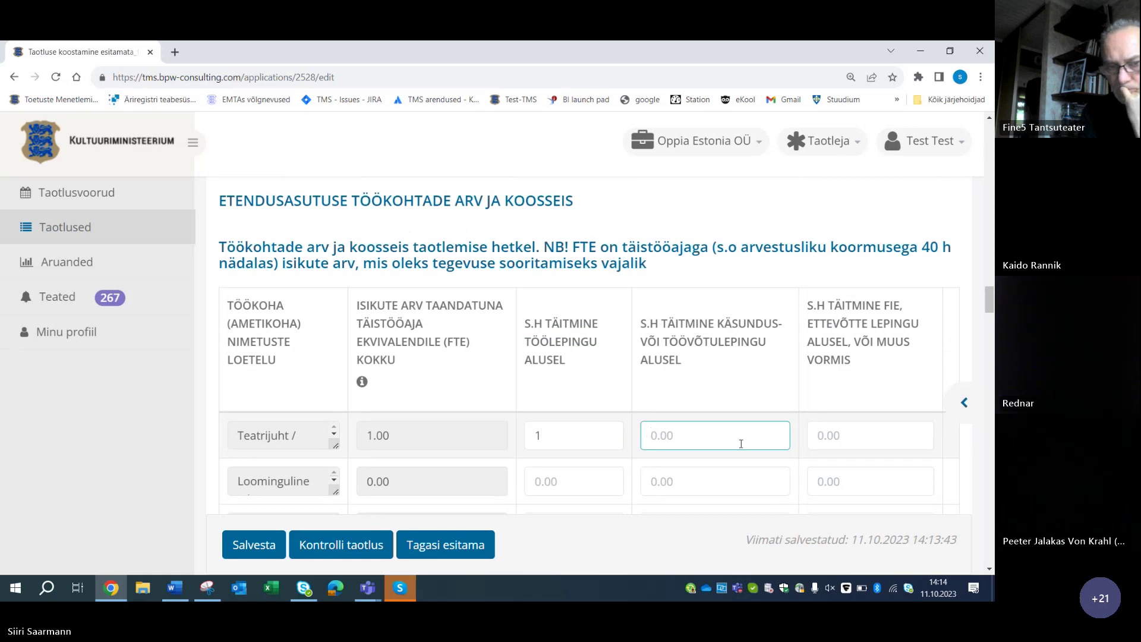
type("2")
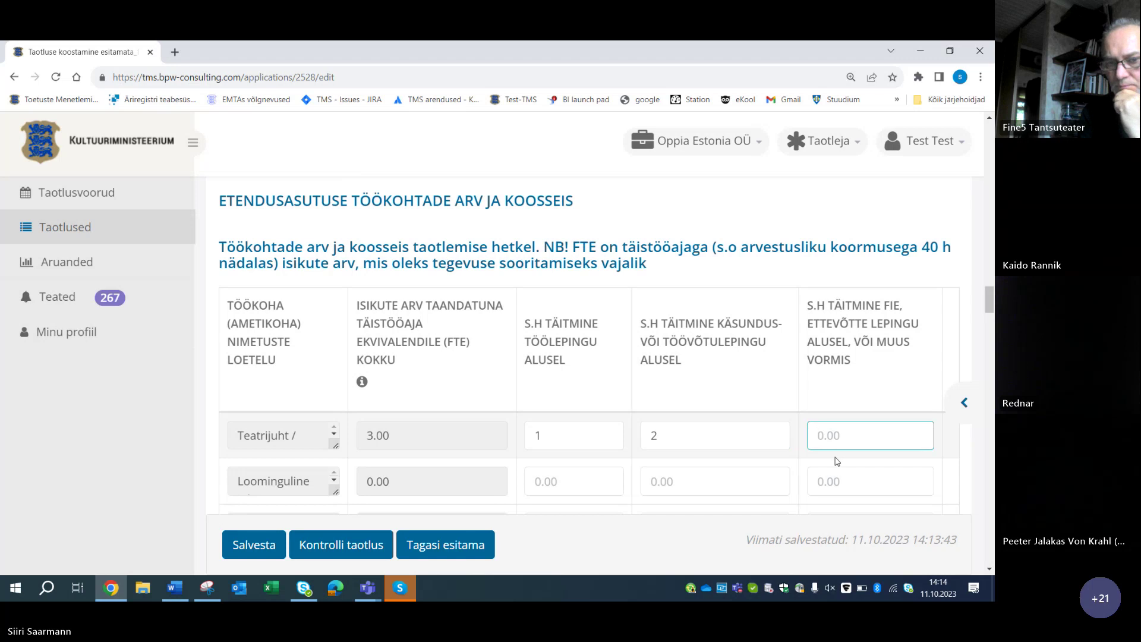
type("3,5")
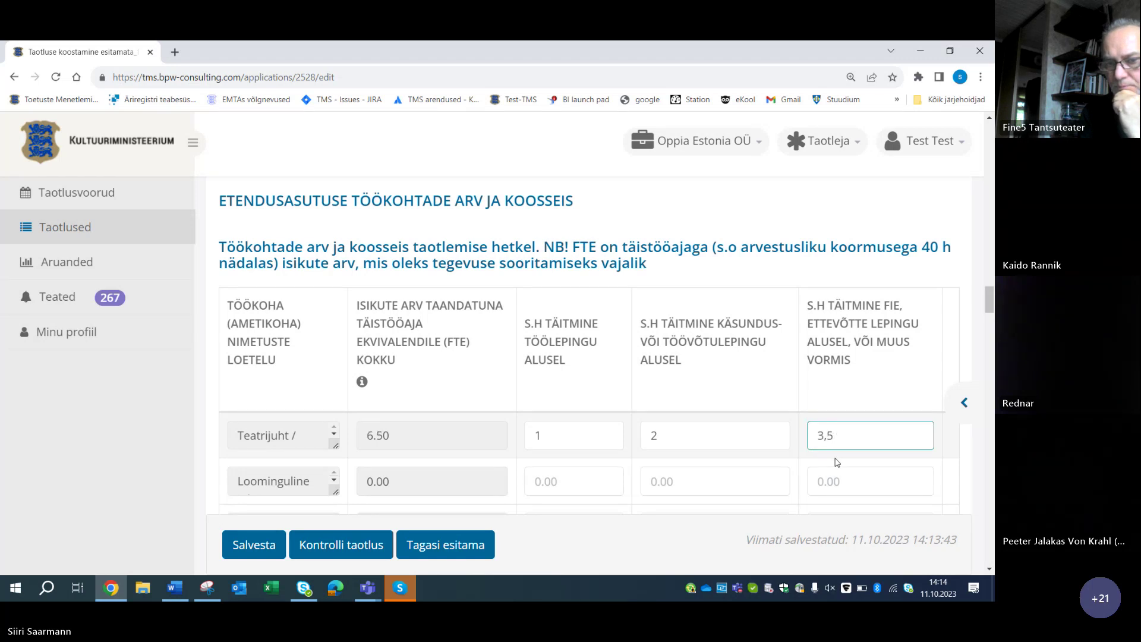
Check the calculated FTE total in the Teatrijuht row, the column sums below the current staffing table and its FTE column heading
scroll(862, 440, "down", 5)
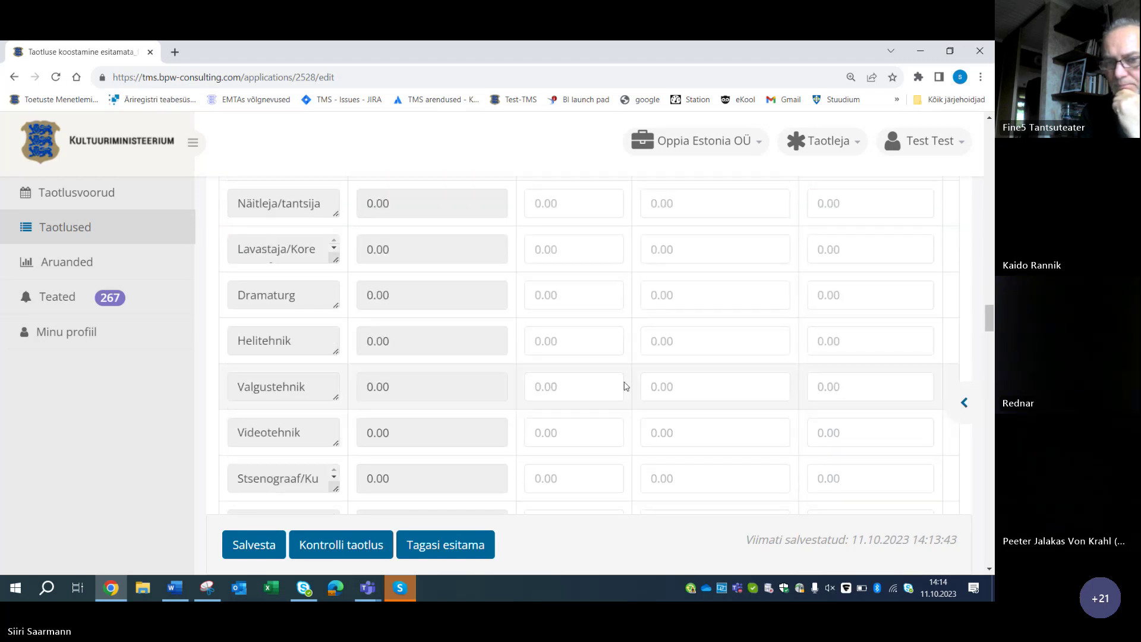
scroll(625, 387, "up", 3)
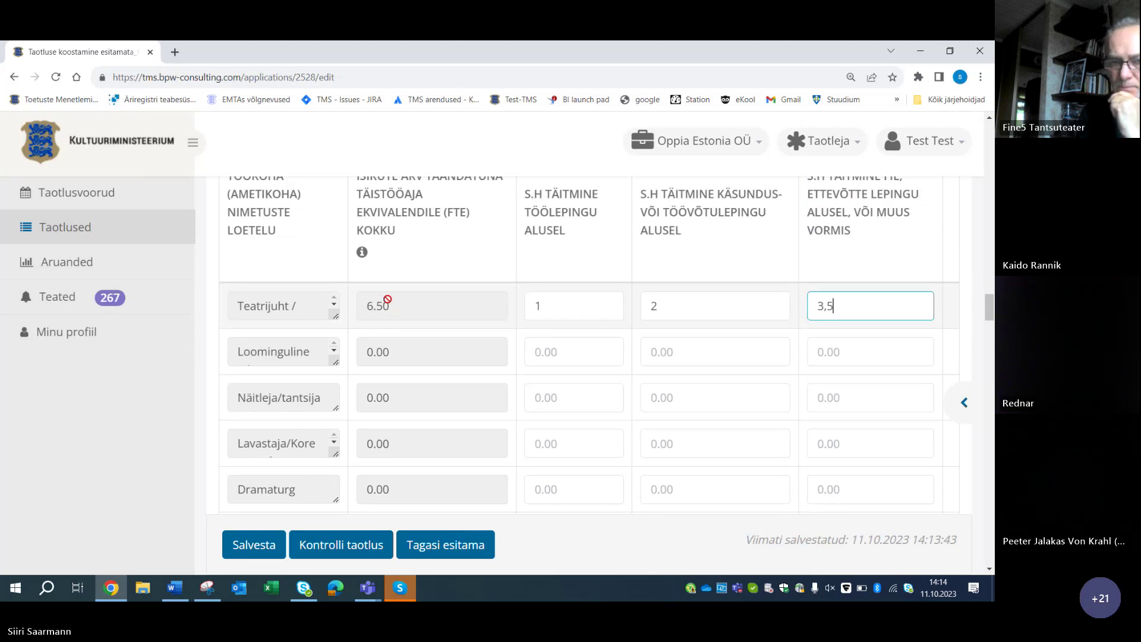
scroll(458, 344, "down", 6)
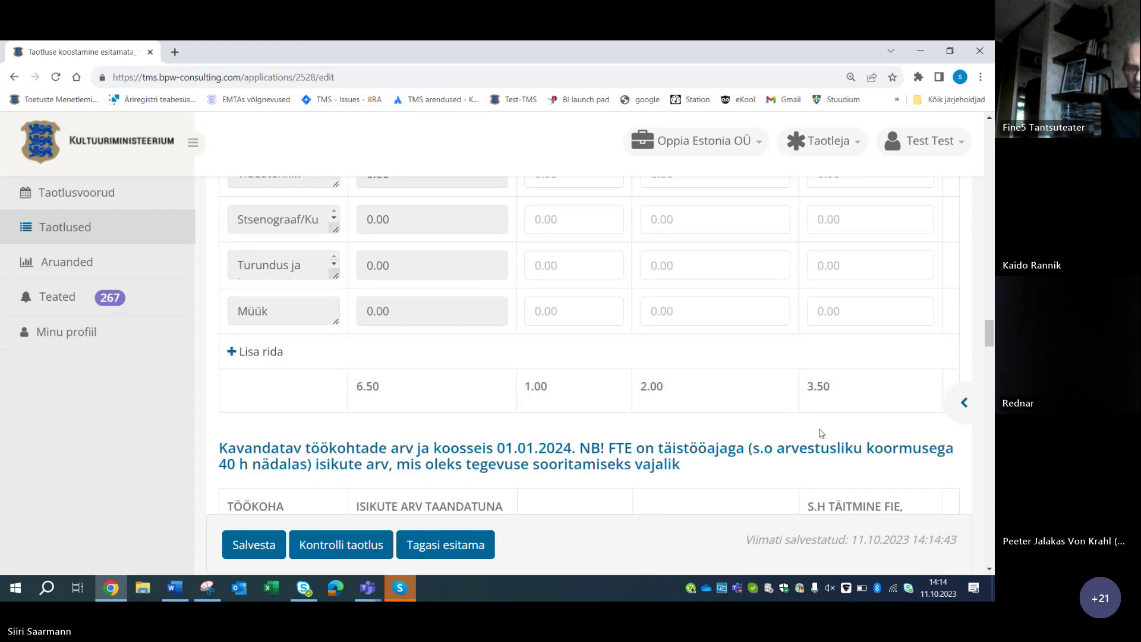
scroll(821, 433, "up", 10)
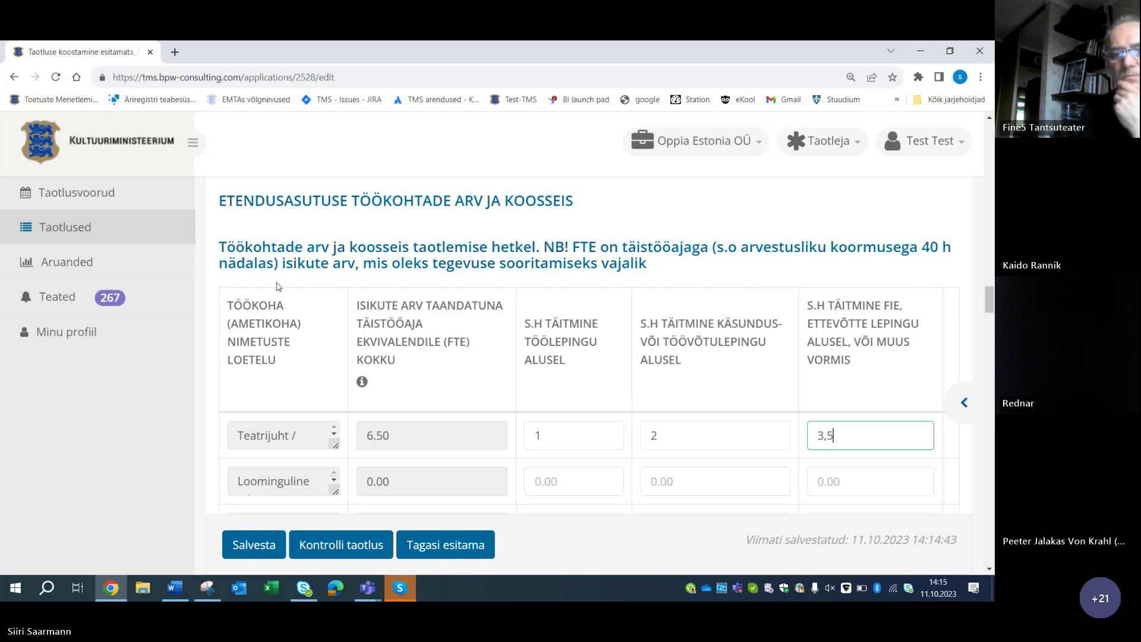
scroll(350, 310, "down", 1)
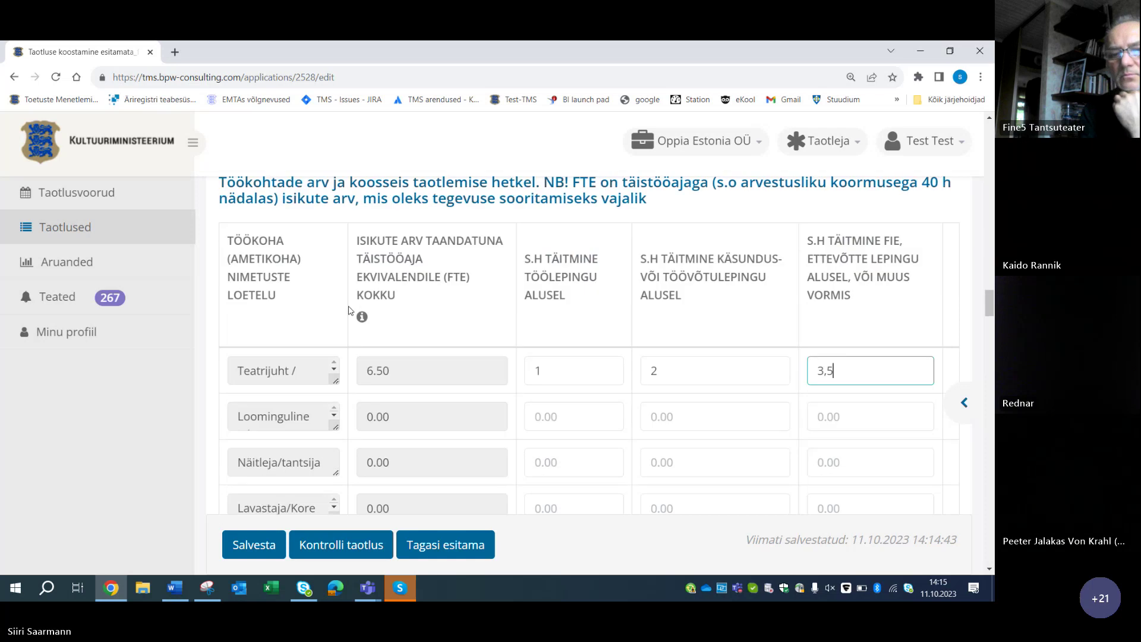
scroll(350, 310, "down", 1)
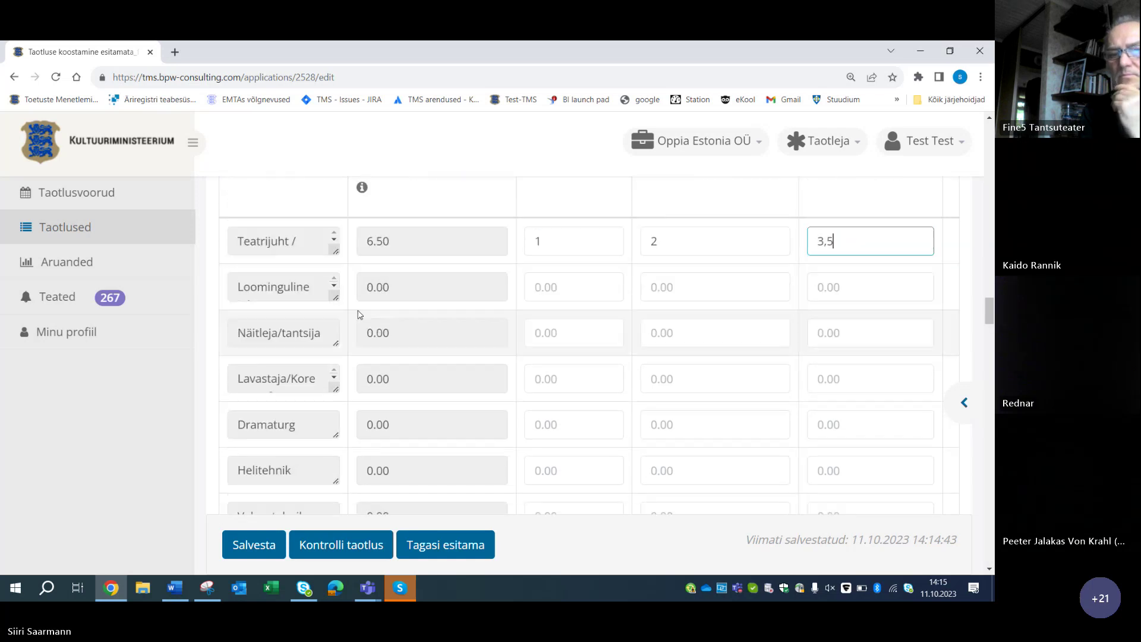
scroll(360, 315, "up", 1)
mouse_move(367, 316)
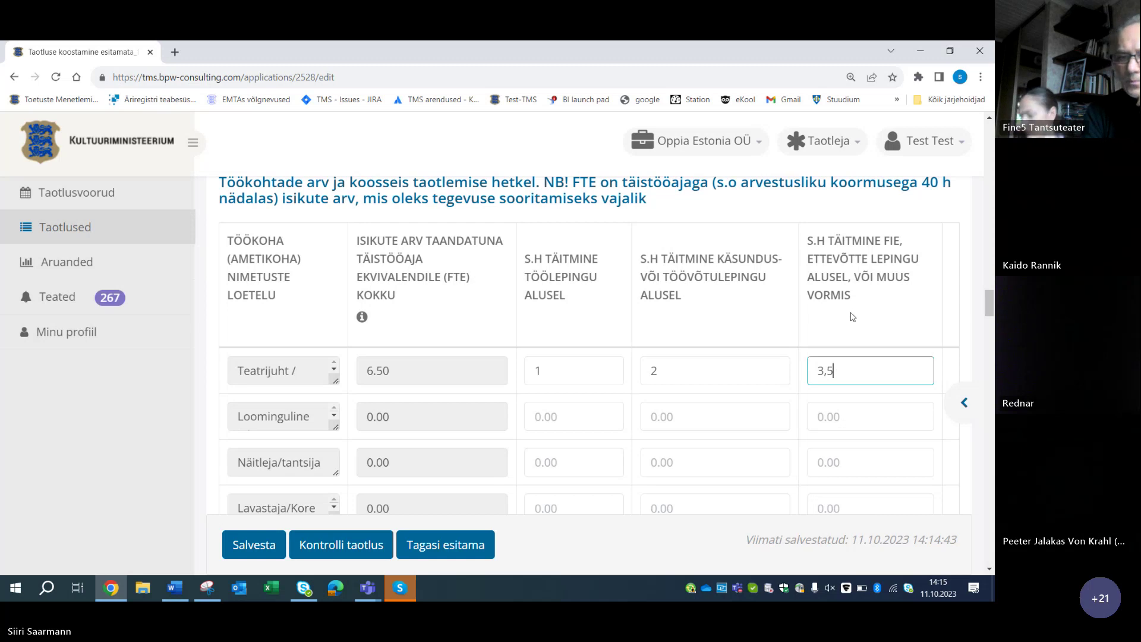
Examine the listed positions in the current staffing table against its employment, service contract and FIE or other-form columns
scroll(847, 342, "down", 2)
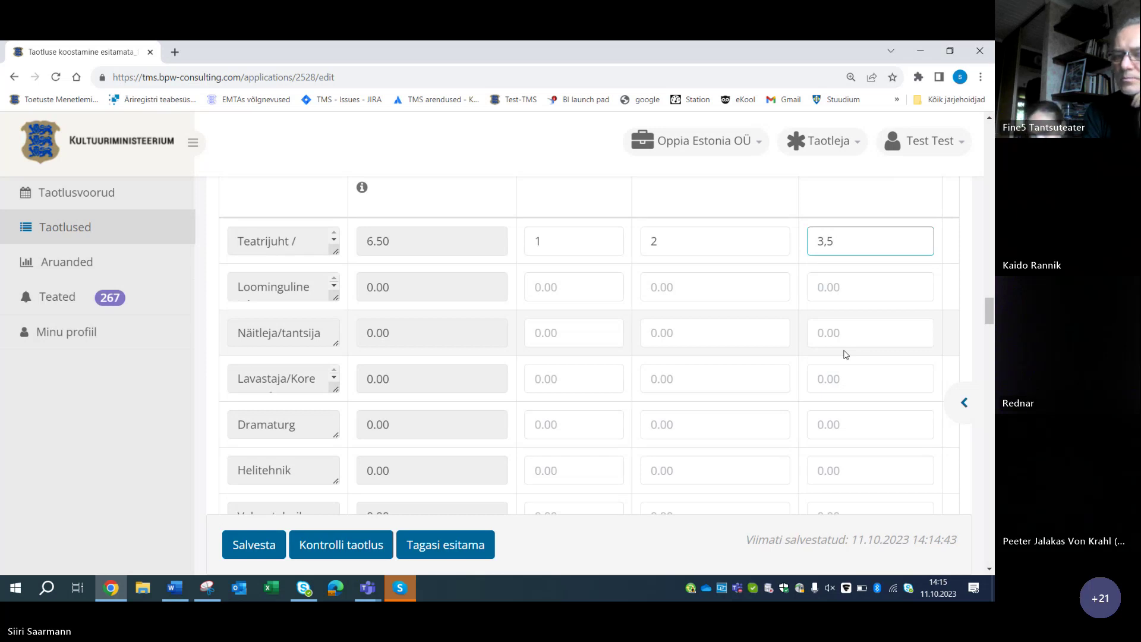
scroll(846, 355, "up", 2)
scroll(846, 355, "down", 5)
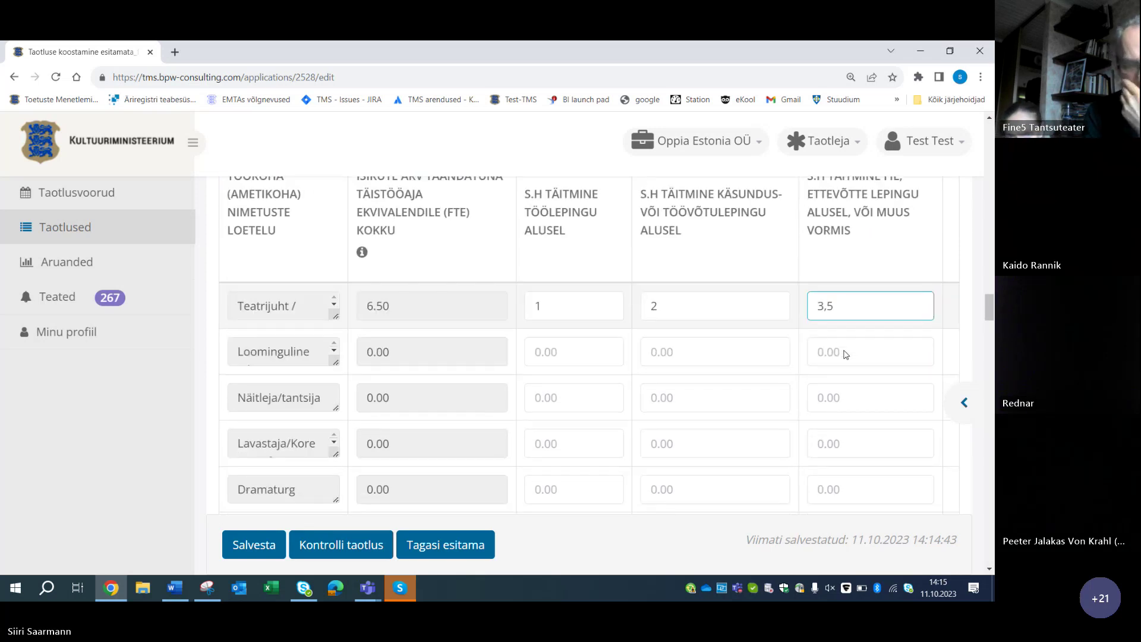
scroll(845, 351, "down", 2)
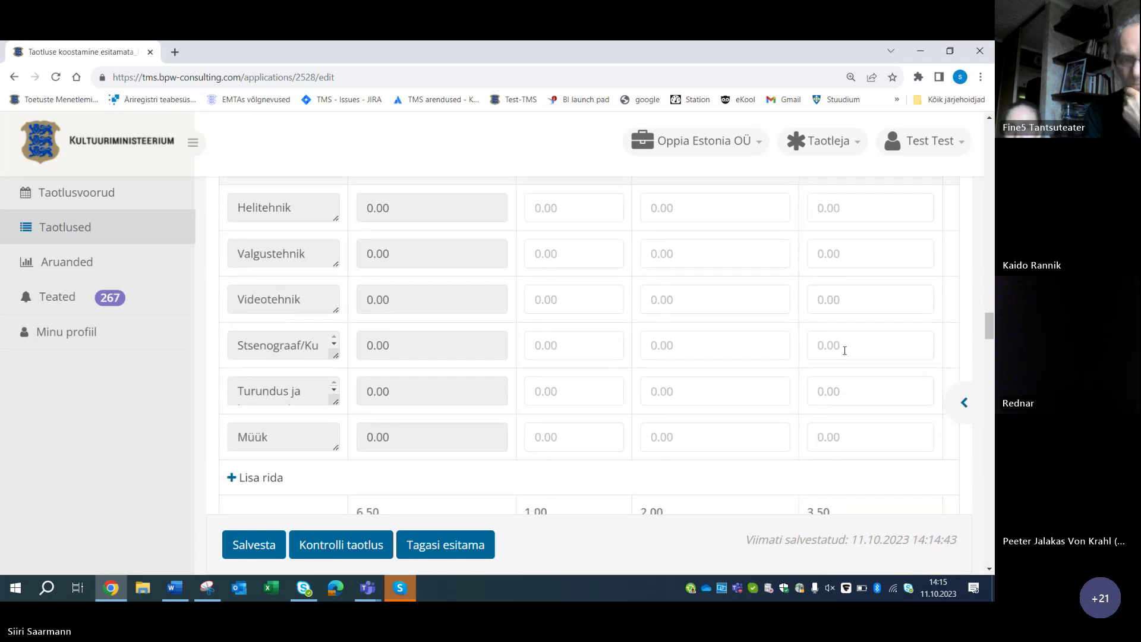
scroll(846, 355, "up", 5)
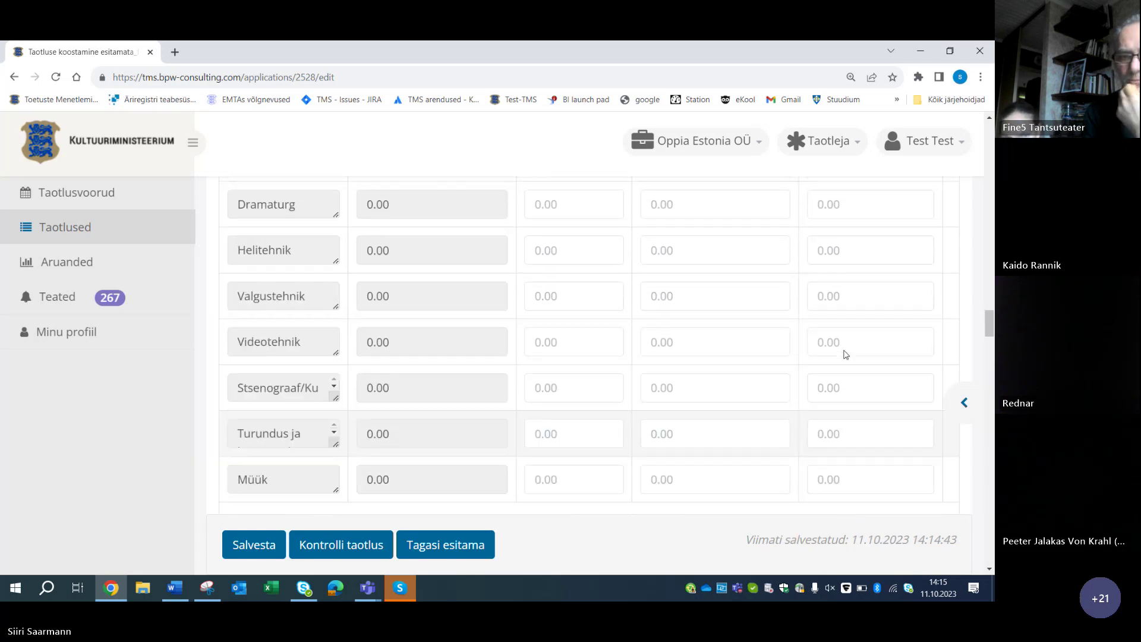
scroll(846, 355, "up", 2)
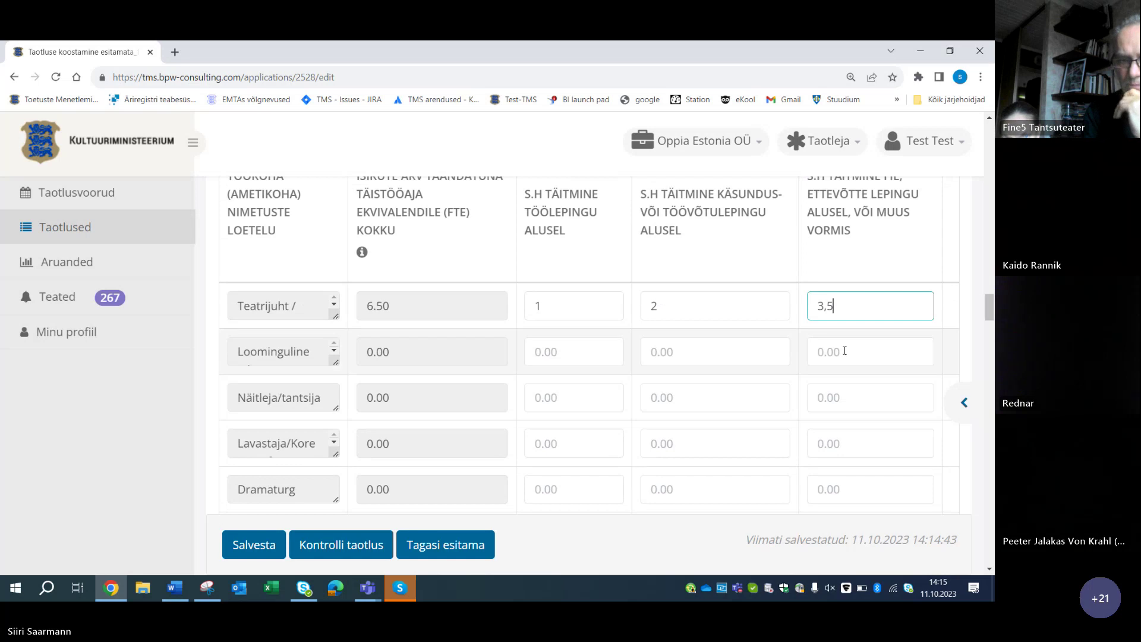
scroll(846, 355, "down", 1)
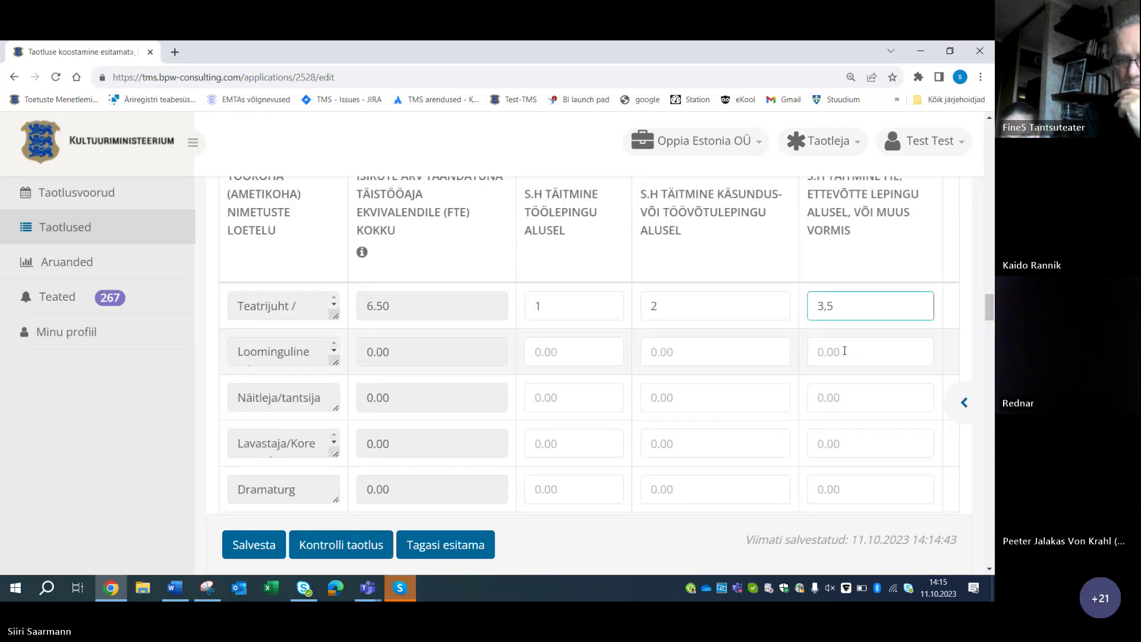
scroll(752, 341, "down", 1)
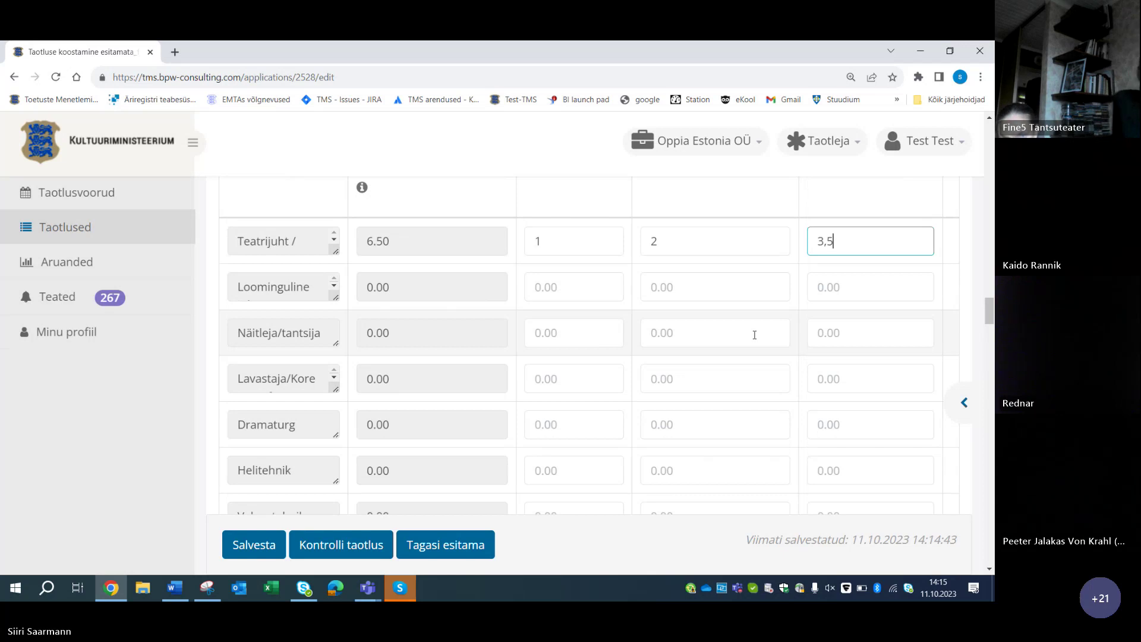
scroll(754, 334, "up", 1)
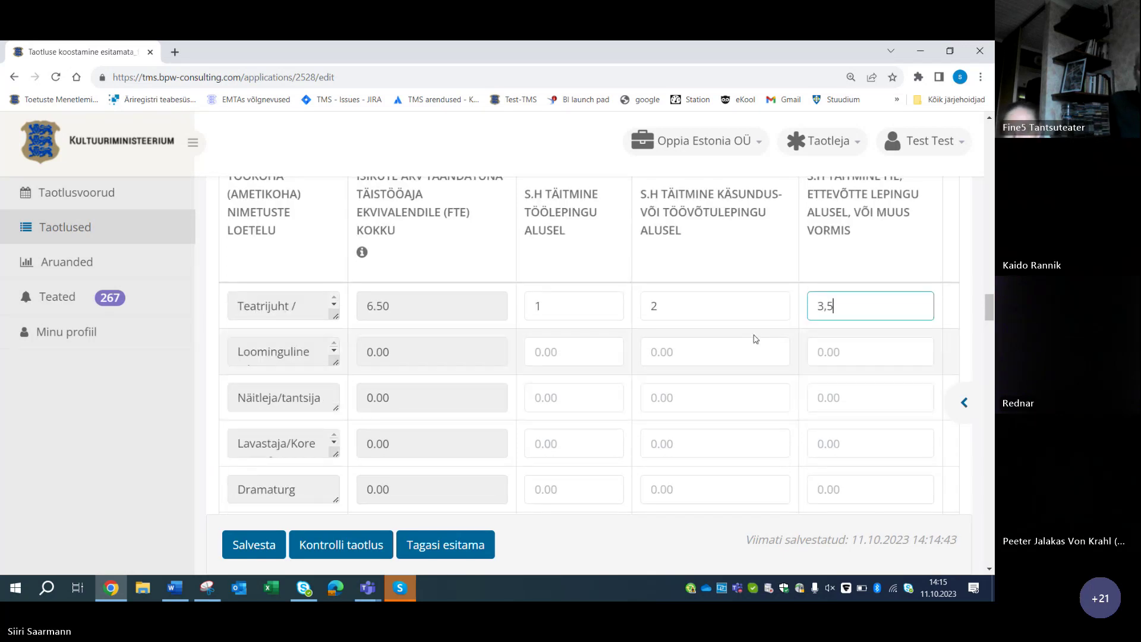
scroll(754, 335, "up", 1)
scroll(755, 338, "down", 1)
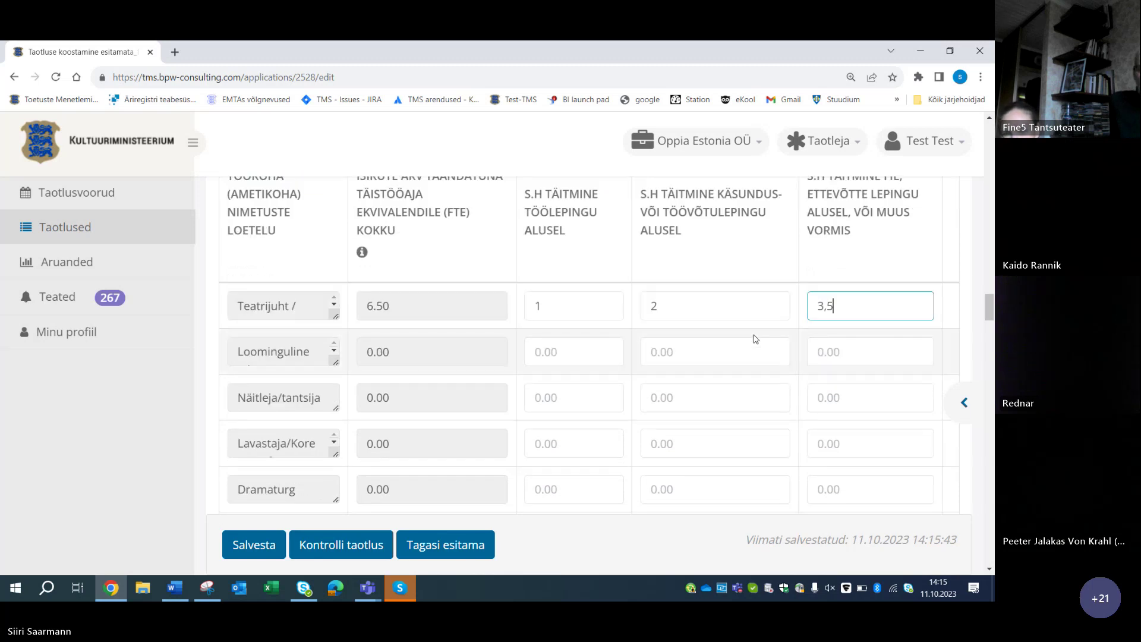
scroll(755, 339, "down", 1)
scroll(754, 334, "up", 2)
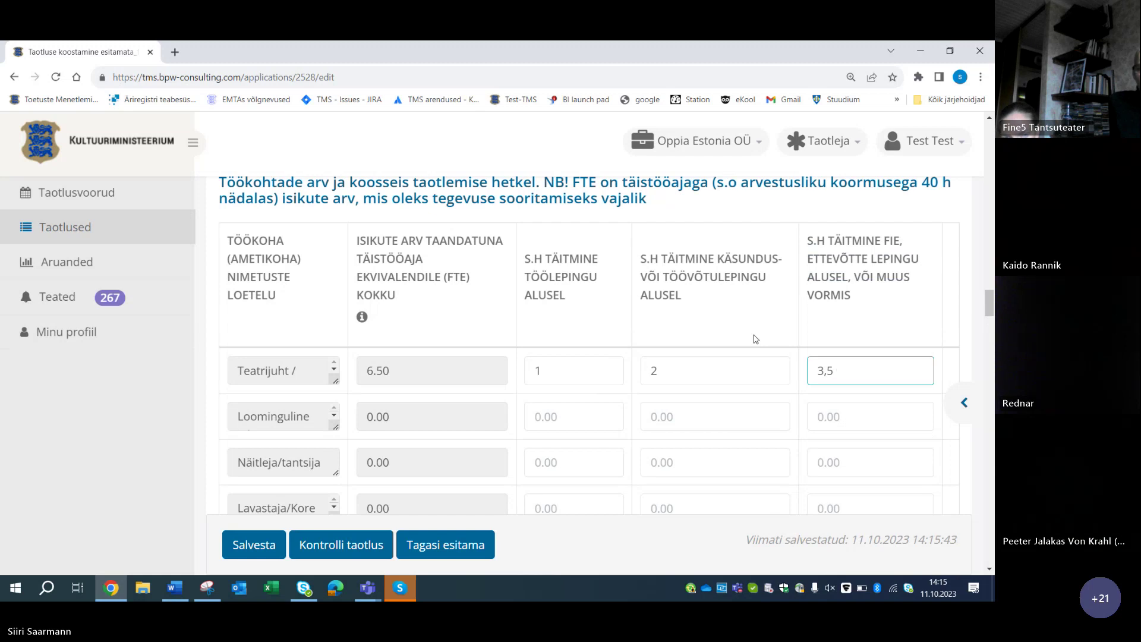
Add a blank position row below Müük in the current staffing table
scroll(755, 339, "down", 3)
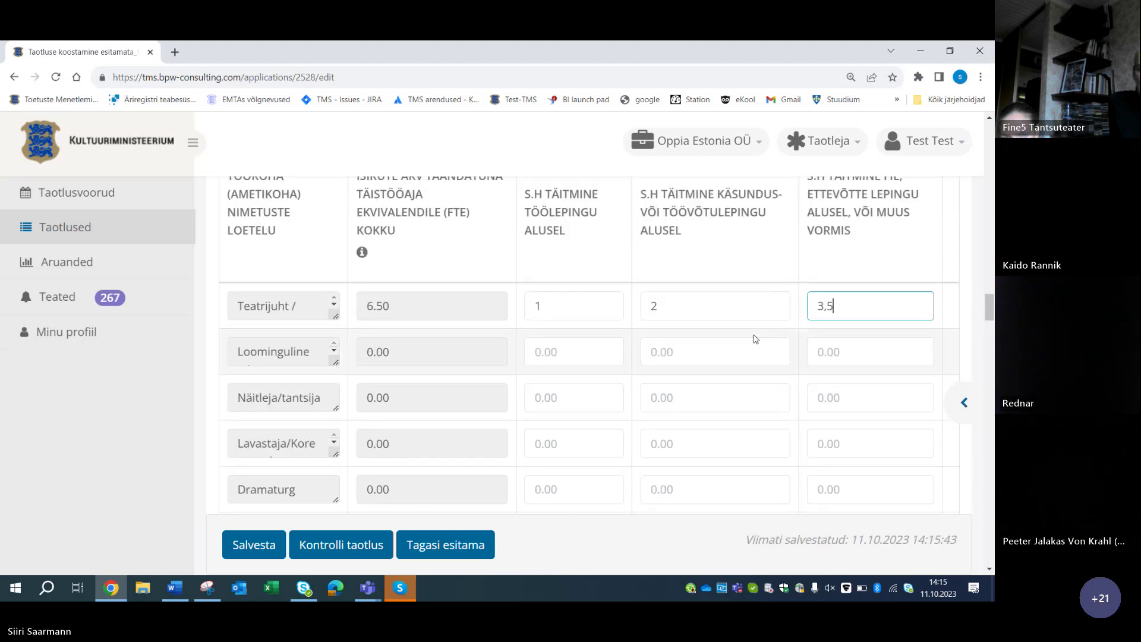
scroll(758, 334, "down", 5)
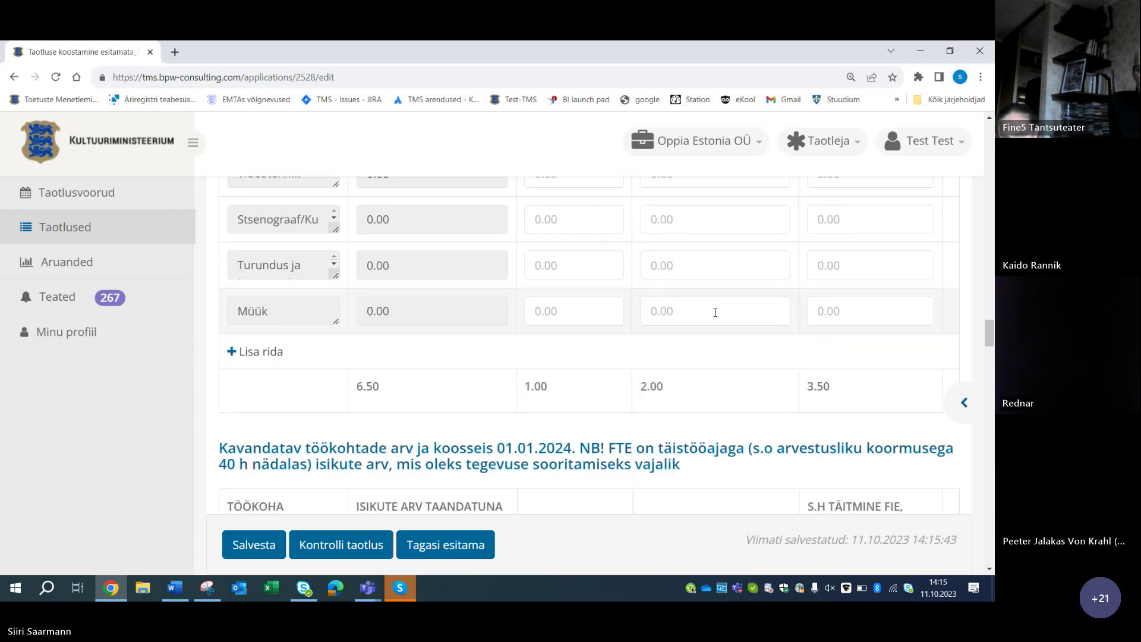
left_click(273, 352)
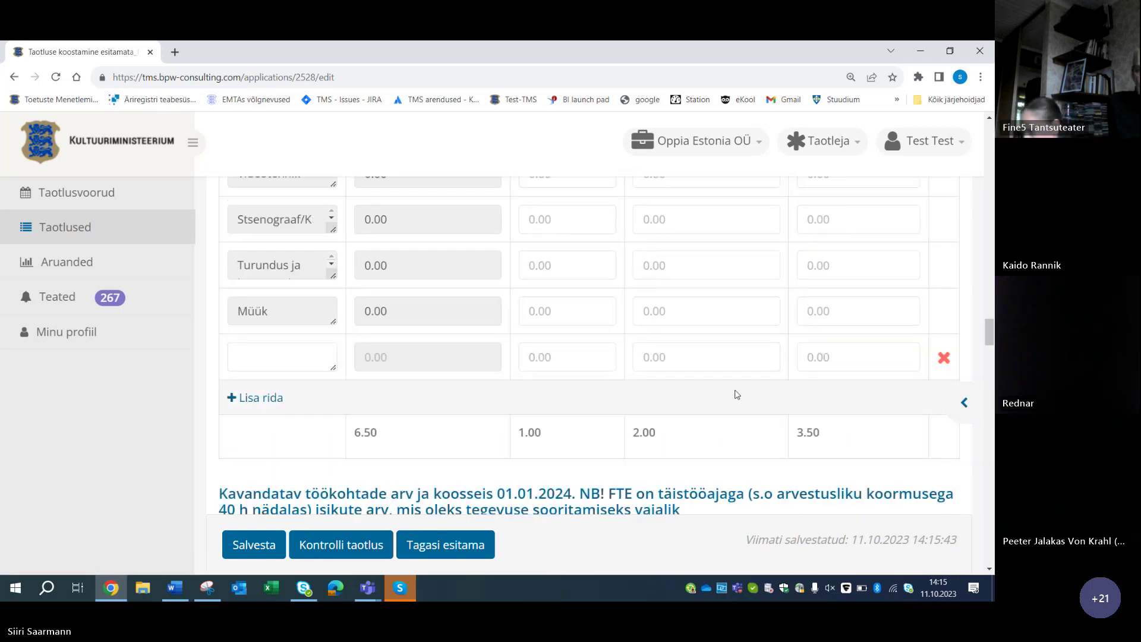
Review the current staffing table from the Teatrijuht row down to the added blank row and the column sums
scroll(735, 395, "up", 5)
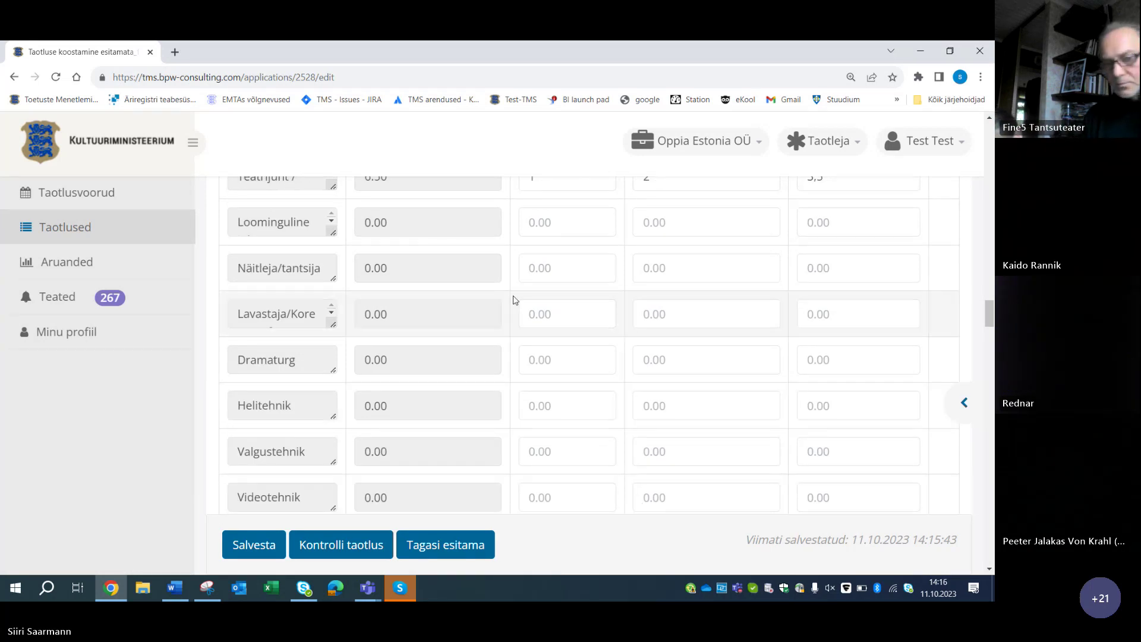
scroll(672, 369, "up", 3)
scroll(686, 371, "down", 1)
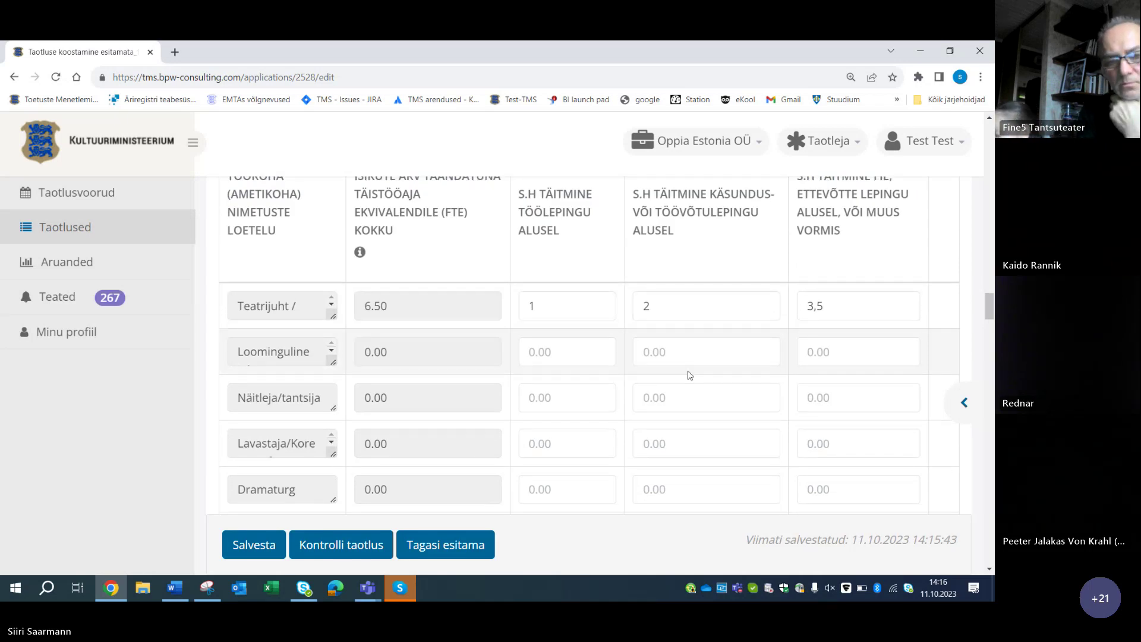
scroll(689, 375, "down", 4)
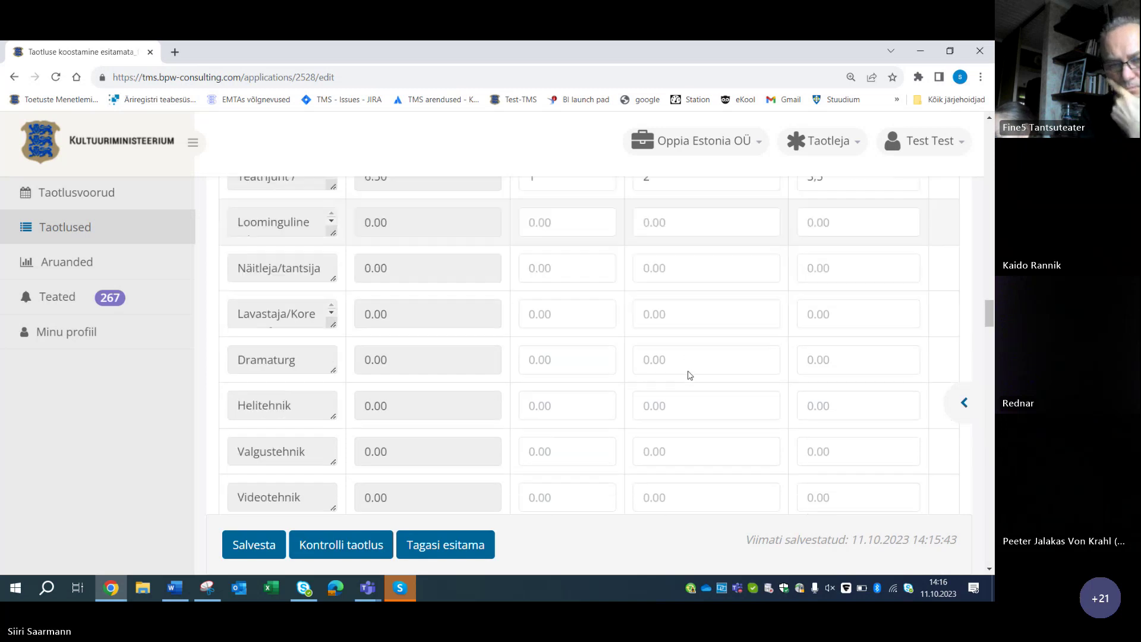
scroll(689, 375, "down", 2)
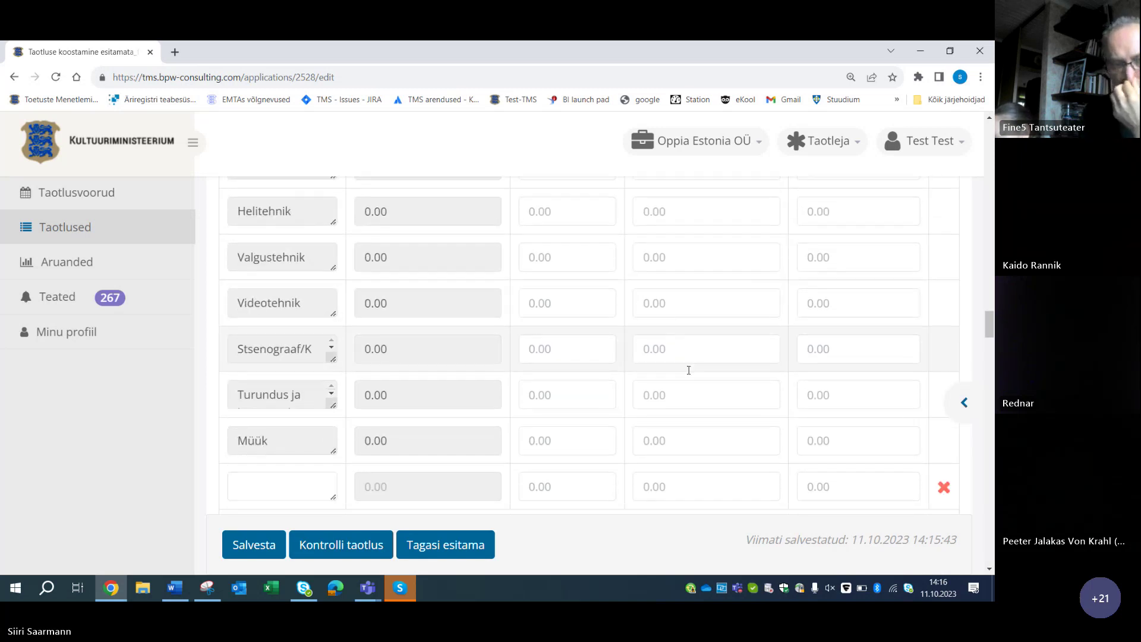
scroll(690, 375, "down", 1)
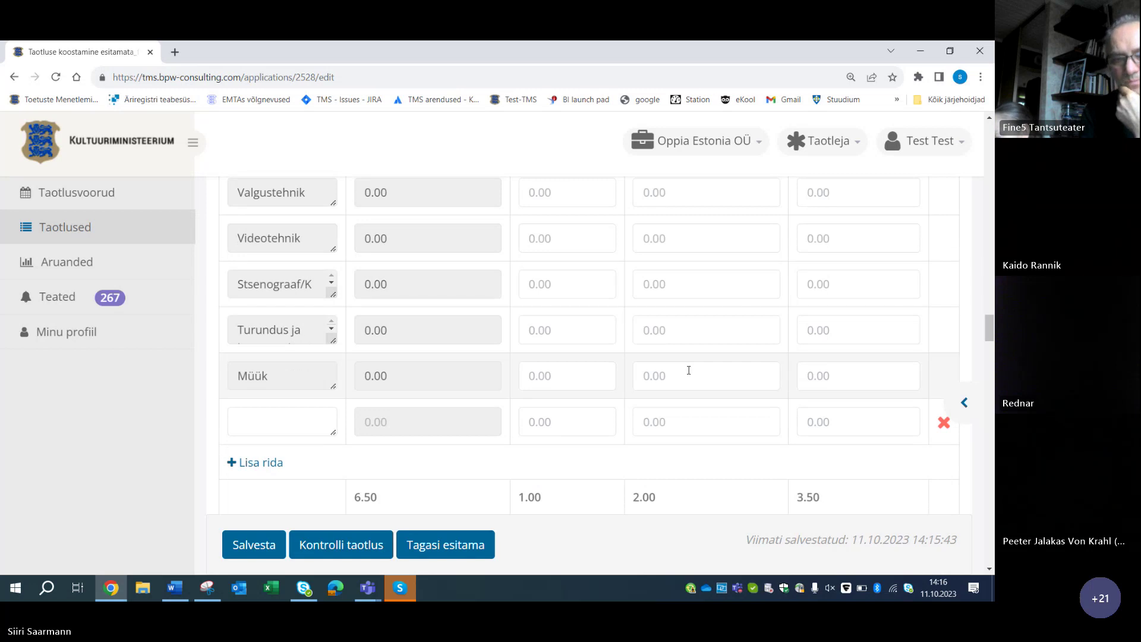
scroll(689, 372, "up", 3)
scroll(689, 370, "up", 5)
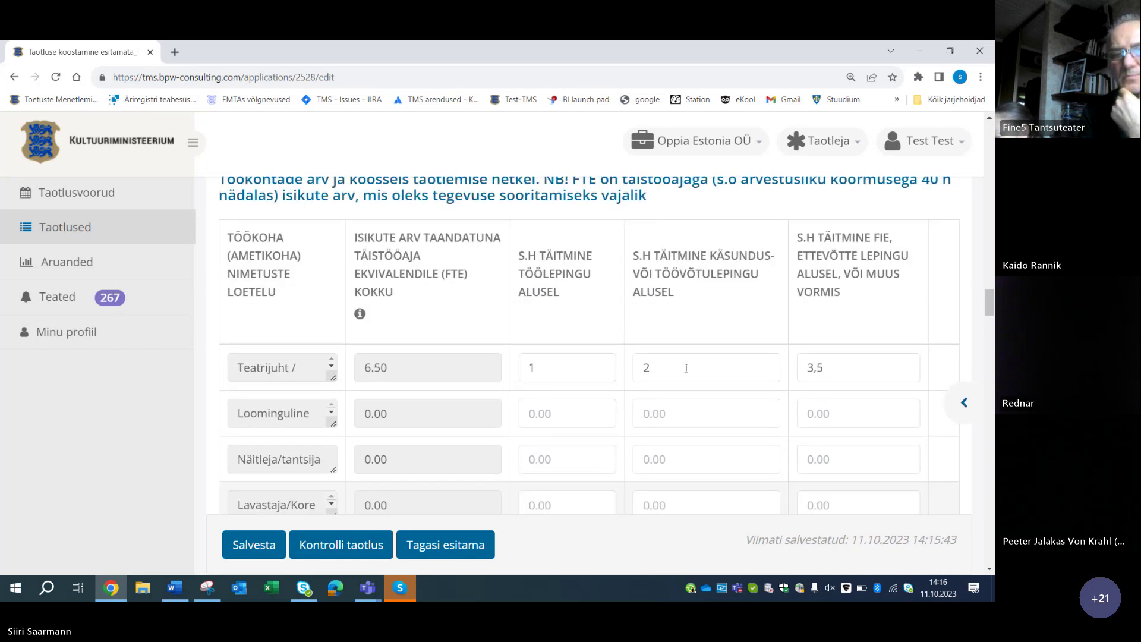
Enlarge the Loominguline juht, Näitleja/tantsija, Lavastaja/Koreograaf and Stsenograaf/Kunstnik name boxes in the current staffing table to show more text
scroll(686, 368, "down", 1)
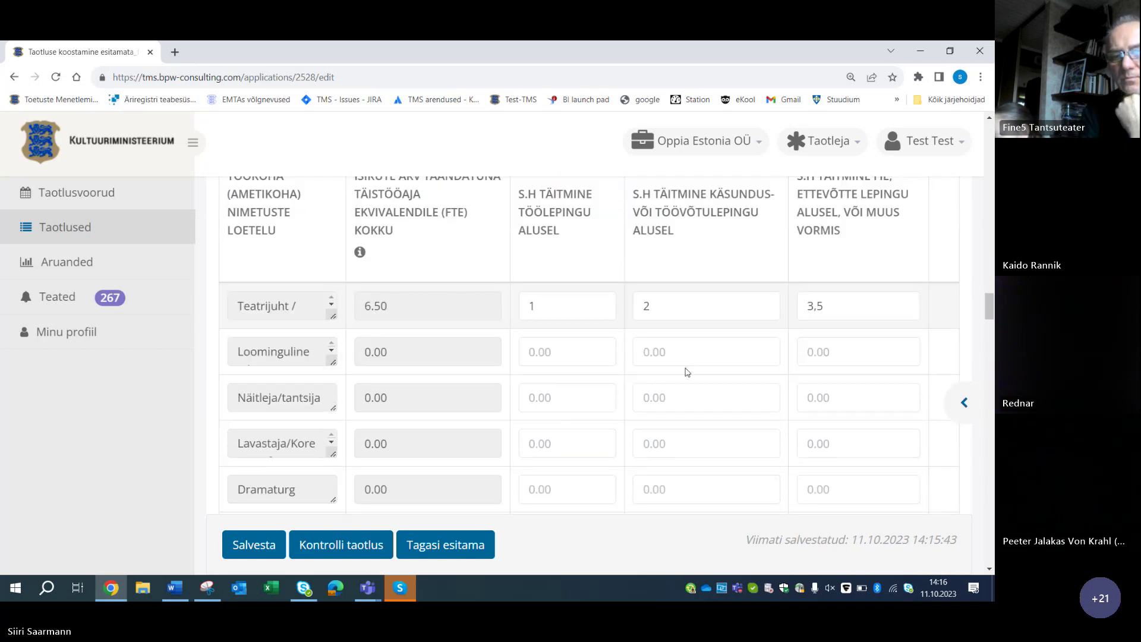
scroll(687, 371, "down", 1)
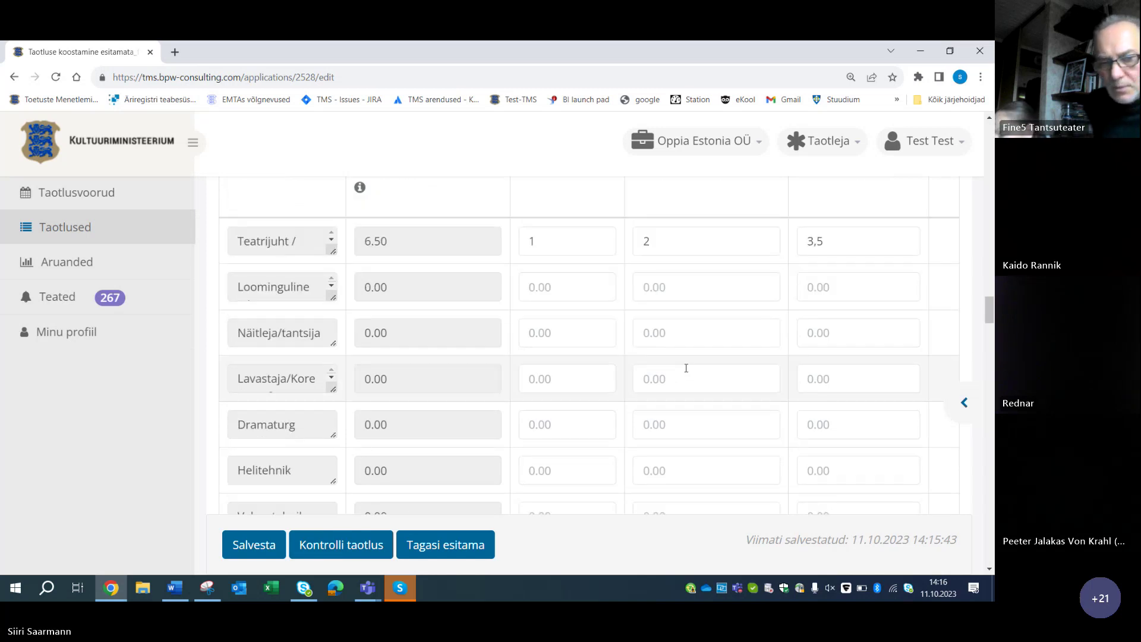
scroll(687, 370, "up", 1)
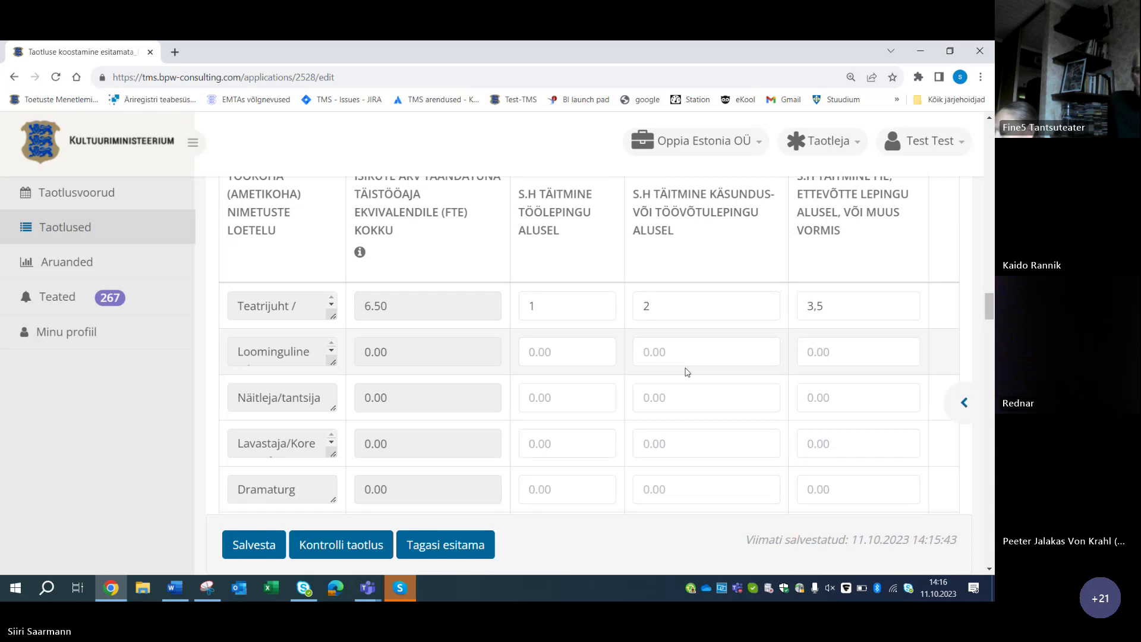
scroll(687, 372, "down", 1)
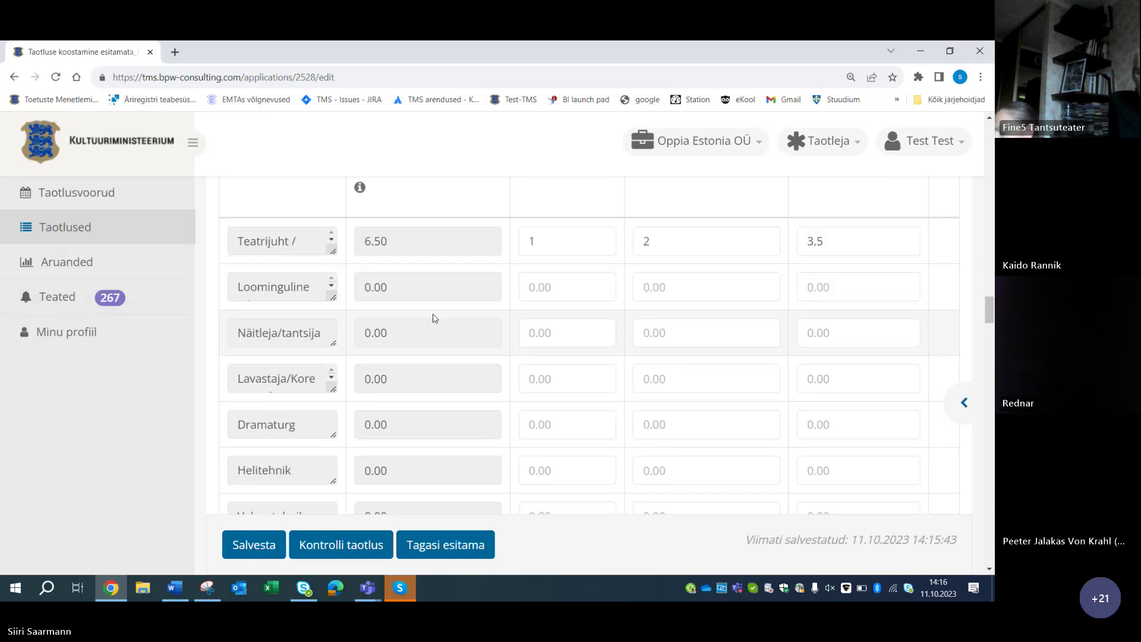
left_click_drag(332, 296, 333, 318)
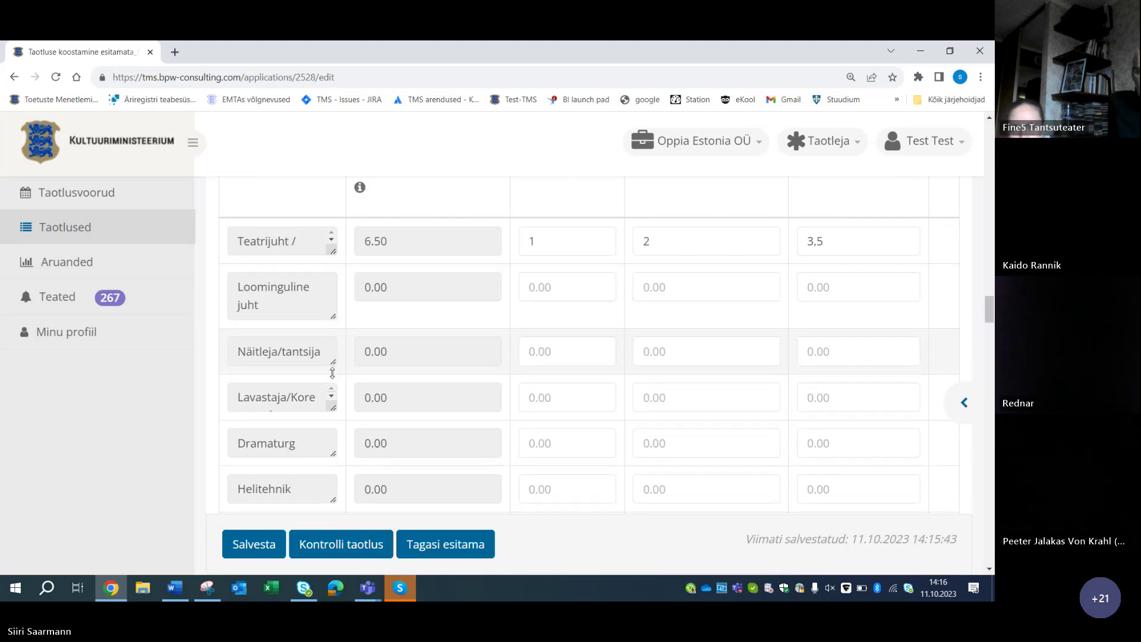
left_click_drag(333, 363, 334, 374)
scroll(386, 356, "down", 2)
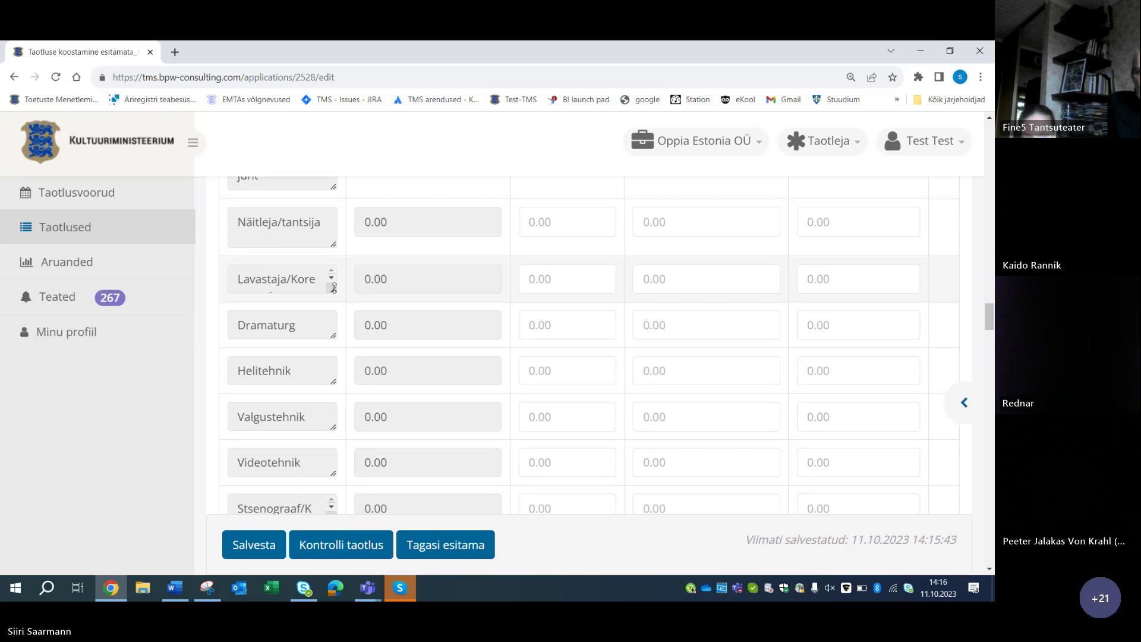
left_click_drag(332, 290, 333, 306)
scroll(482, 337, "down", 3)
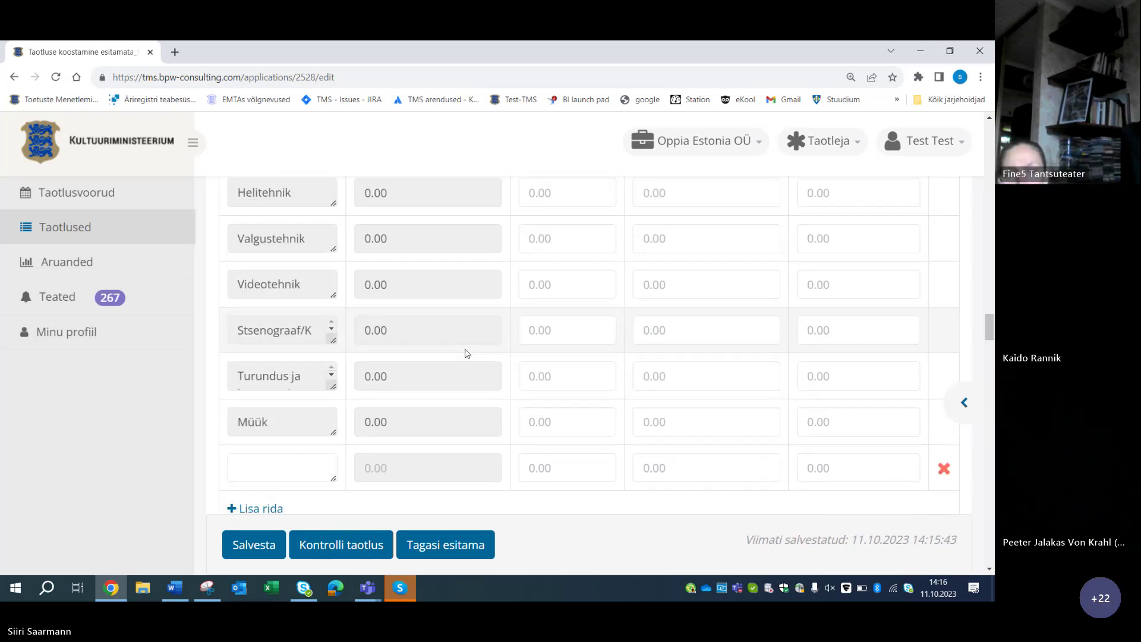
left_click_drag(333, 337, 335, 361)
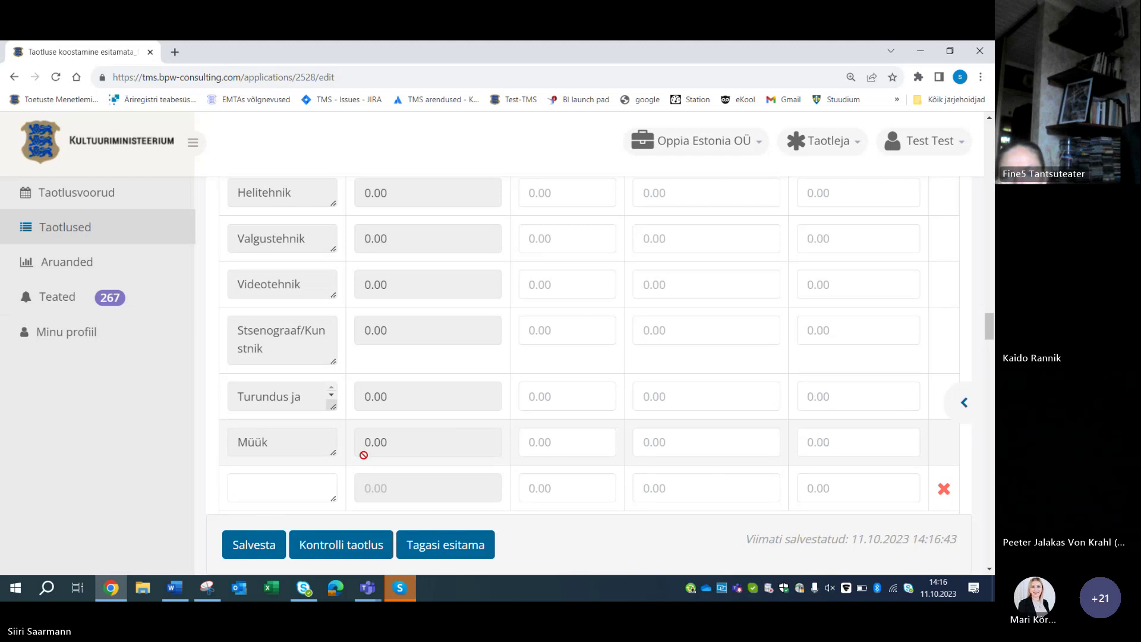
Review the current staffing table's column headings and its positions from Teatrijuht down to the blank row and column sums
scroll(461, 451, "up", 3)
scroll(460, 444, "up", 6)
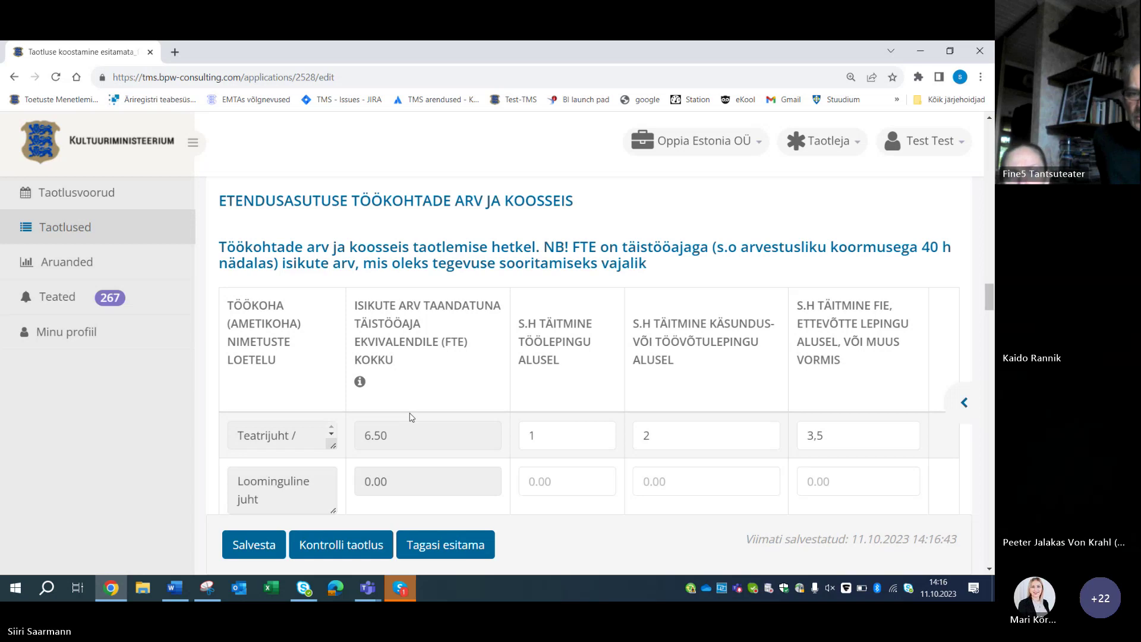
scroll(409, 417, "down", 1)
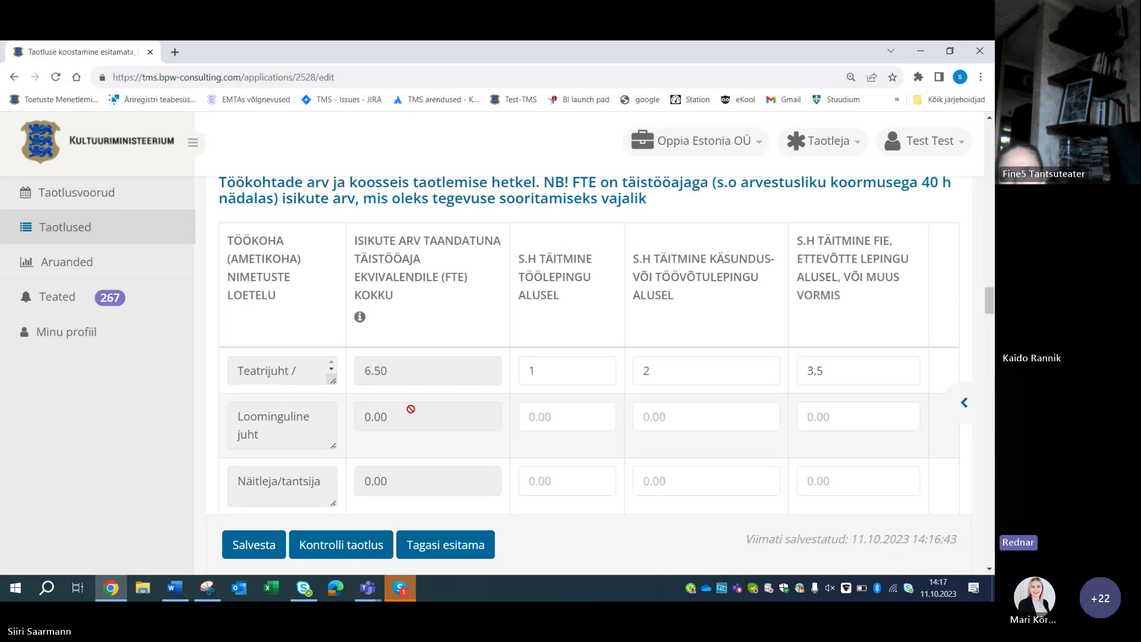
scroll(411, 409, "down", 4)
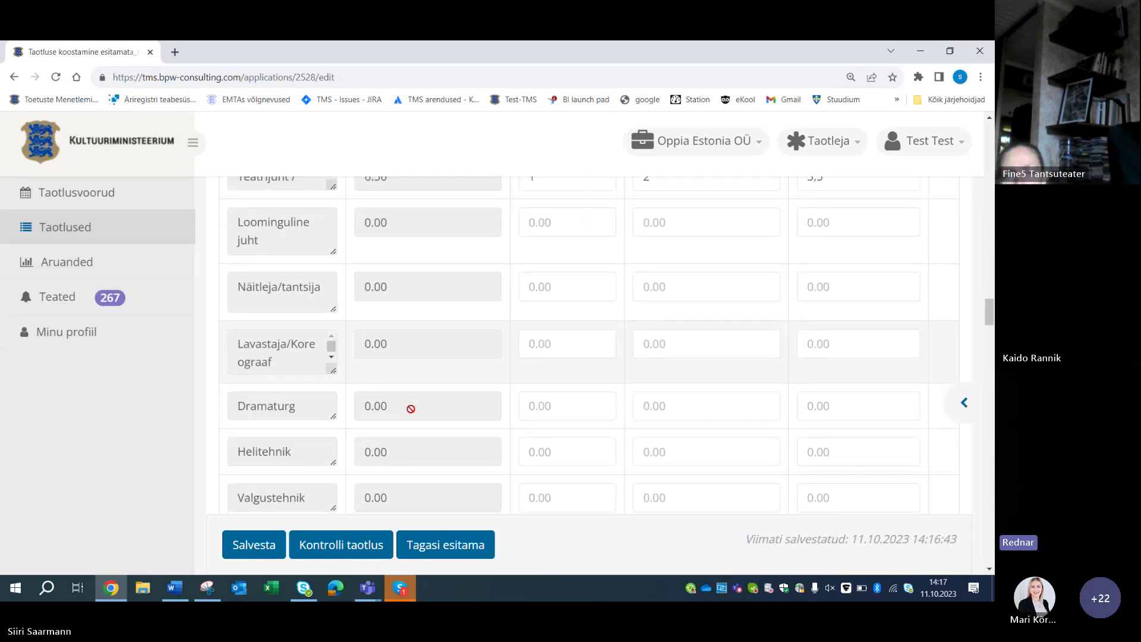
scroll(411, 409, "down", 1)
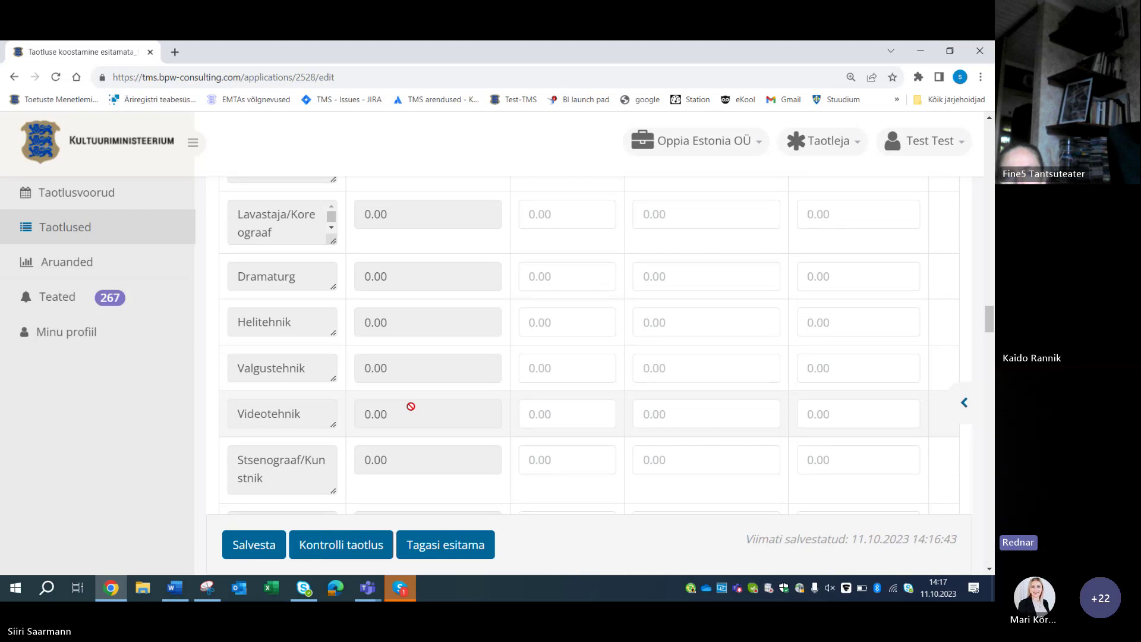
scroll(411, 406, "up", 5)
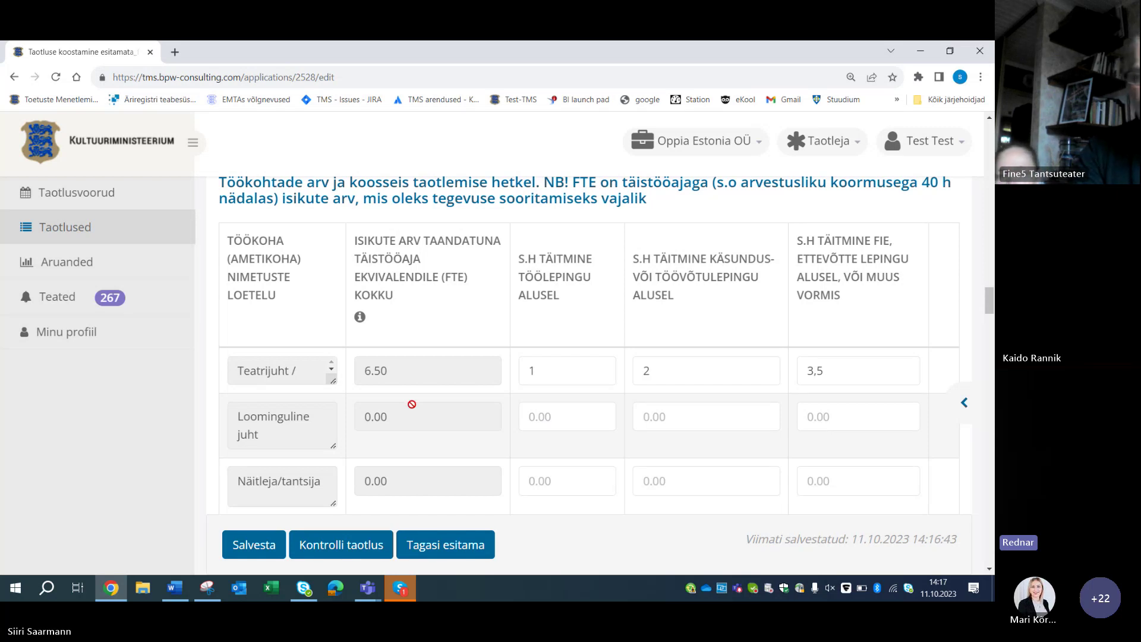
scroll(412, 404, "down", 2)
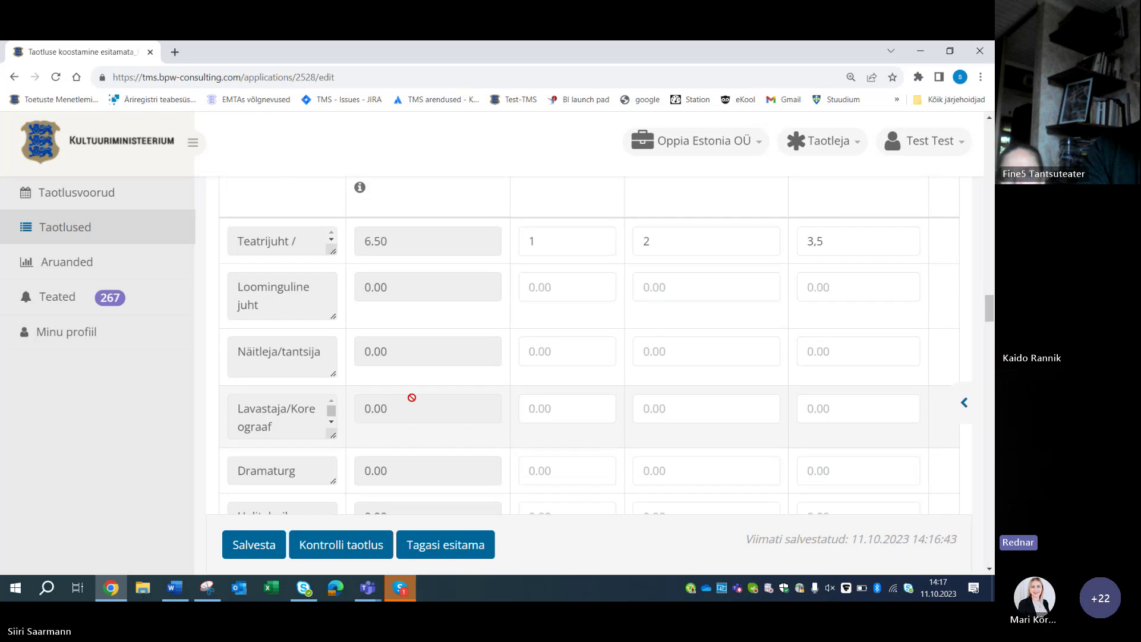
scroll(412, 398, "down", 4)
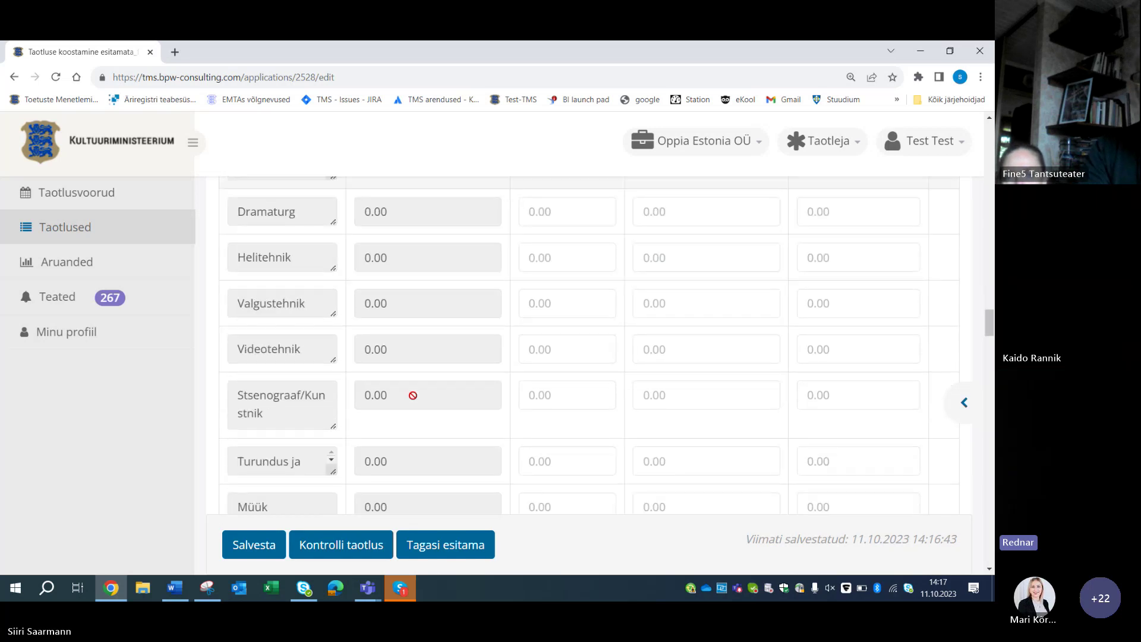
scroll(413, 395, "down", 2)
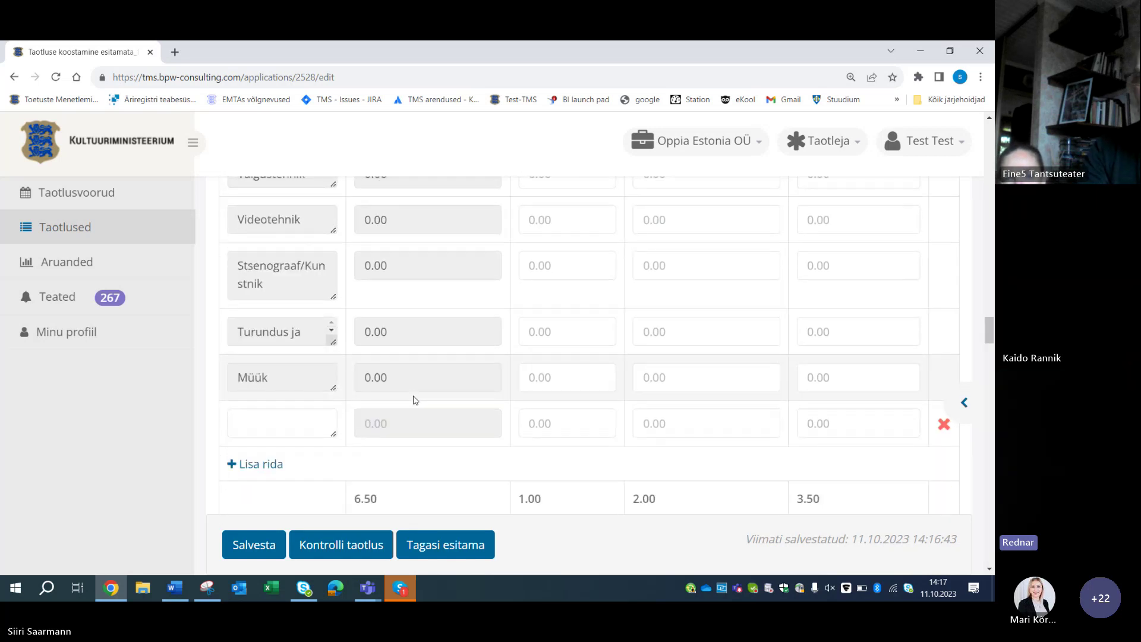
scroll(415, 400, "up", 10)
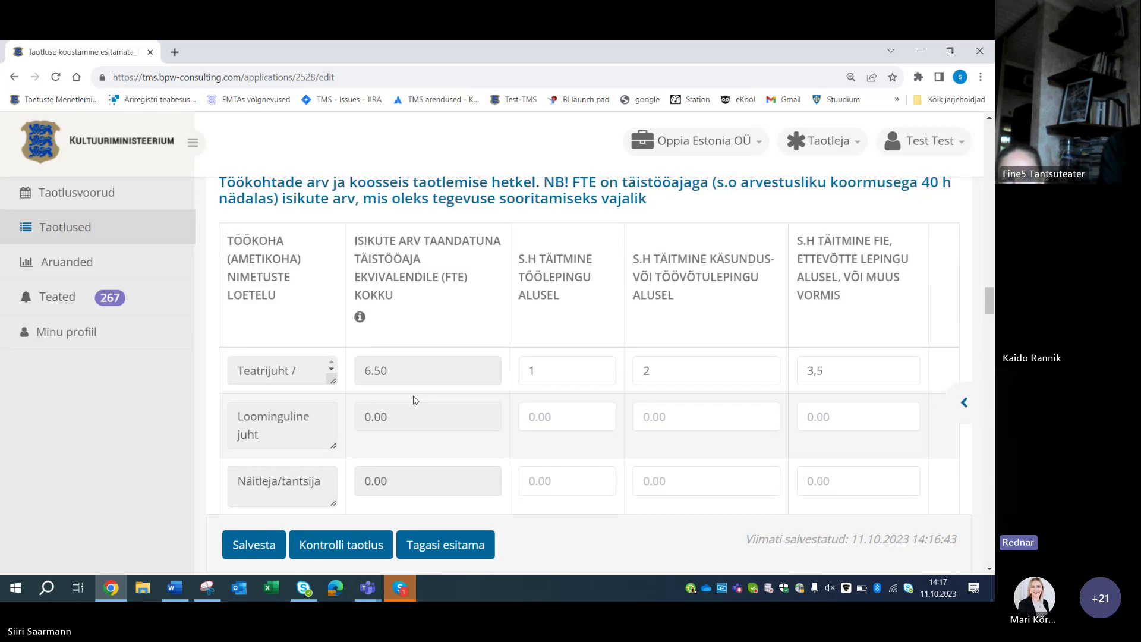
scroll(414, 400, "down", 6)
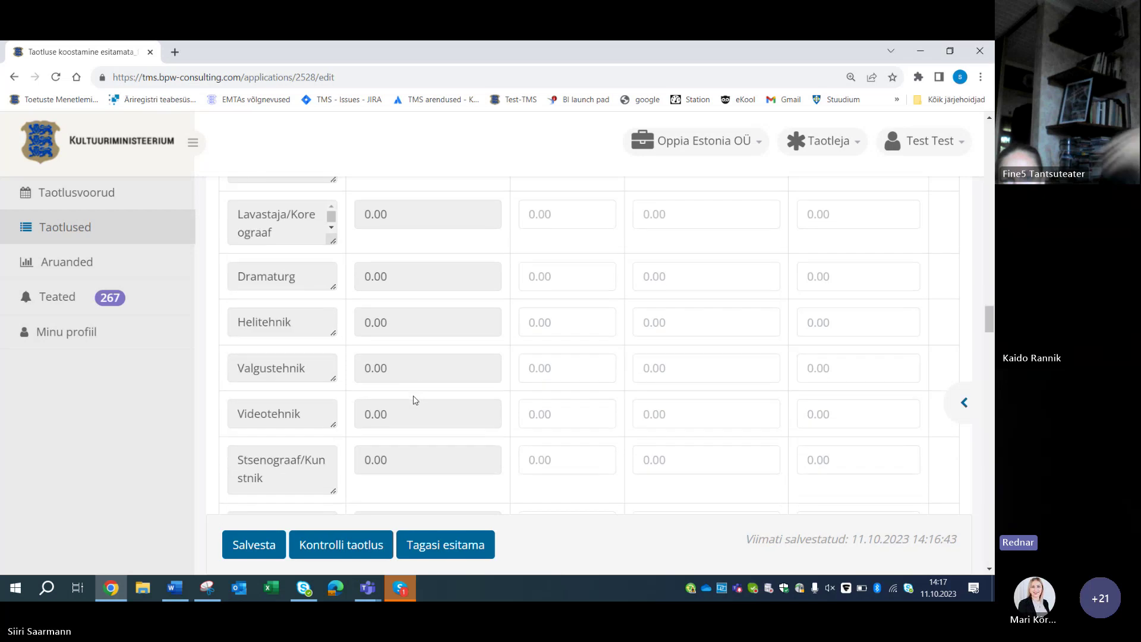
scroll(414, 400, "down", 1)
scroll(413, 395, "up", 7)
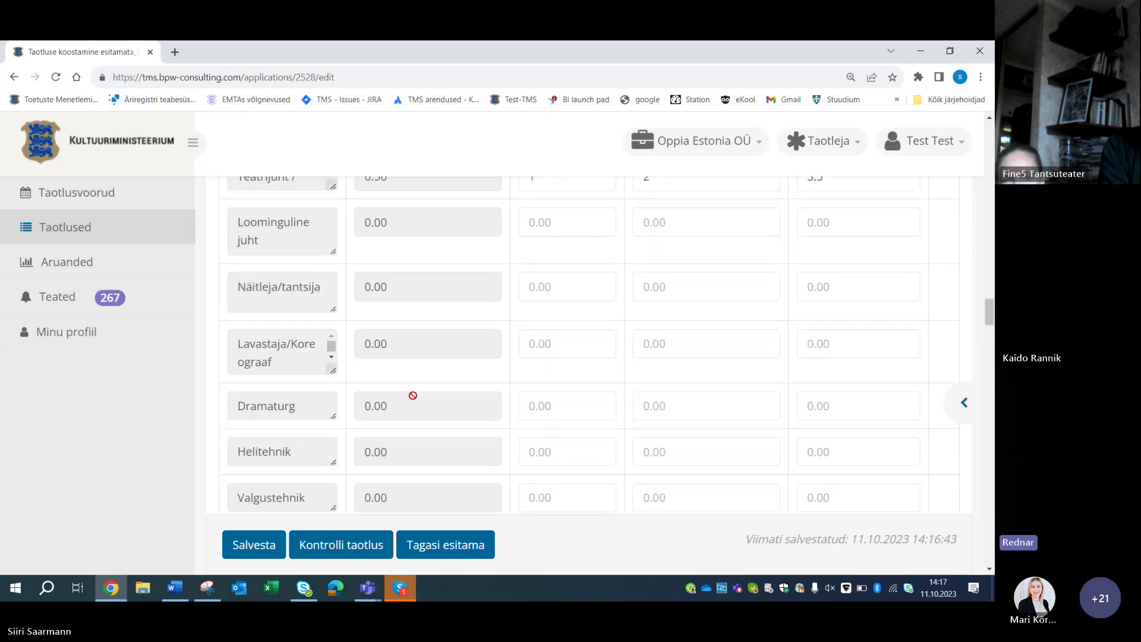
scroll(413, 395, "up", 2)
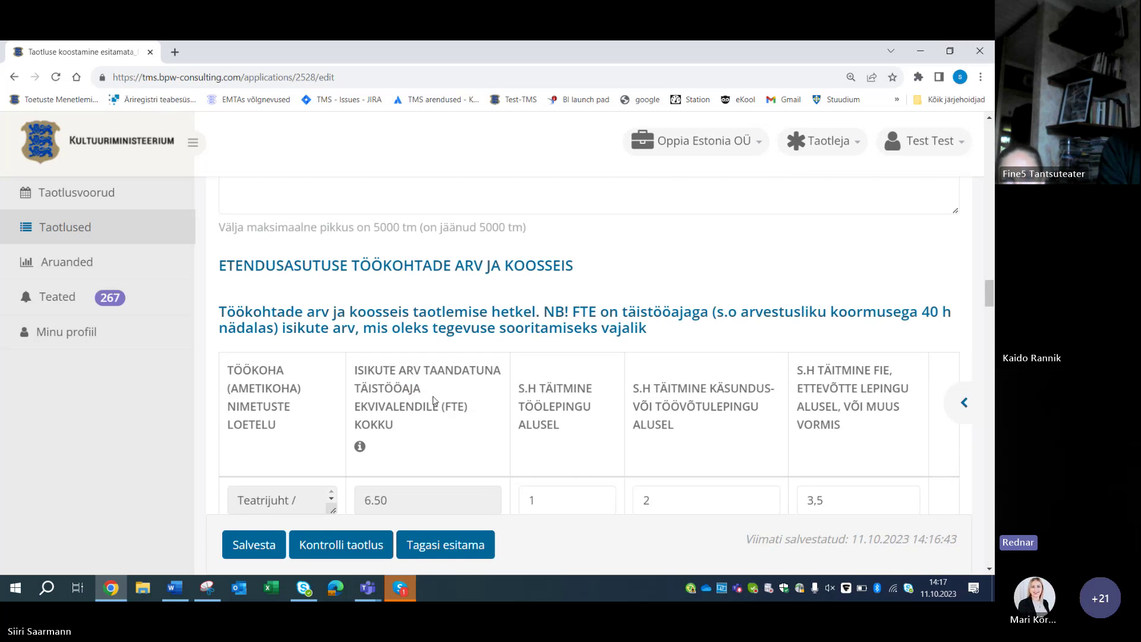
Compare the current staffing table with the planned 01.01.2024 staffing table, and look over the 2024 labour cost rows
scroll(449, 394, "down", 5)
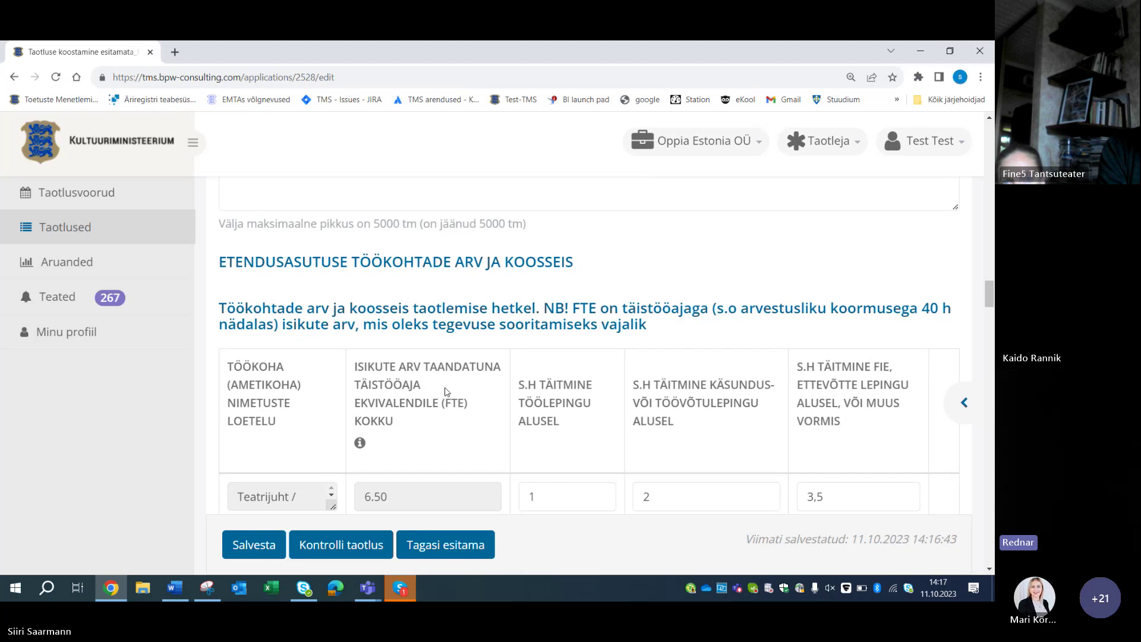
scroll(450, 392, "down", 15)
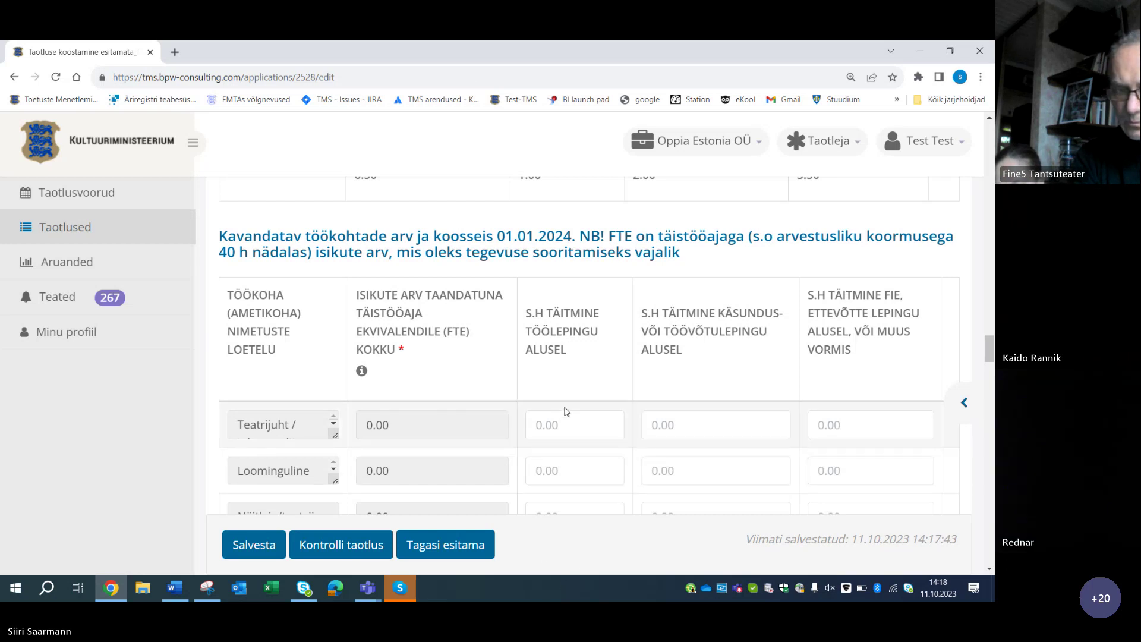
scroll(566, 412, "up", 8)
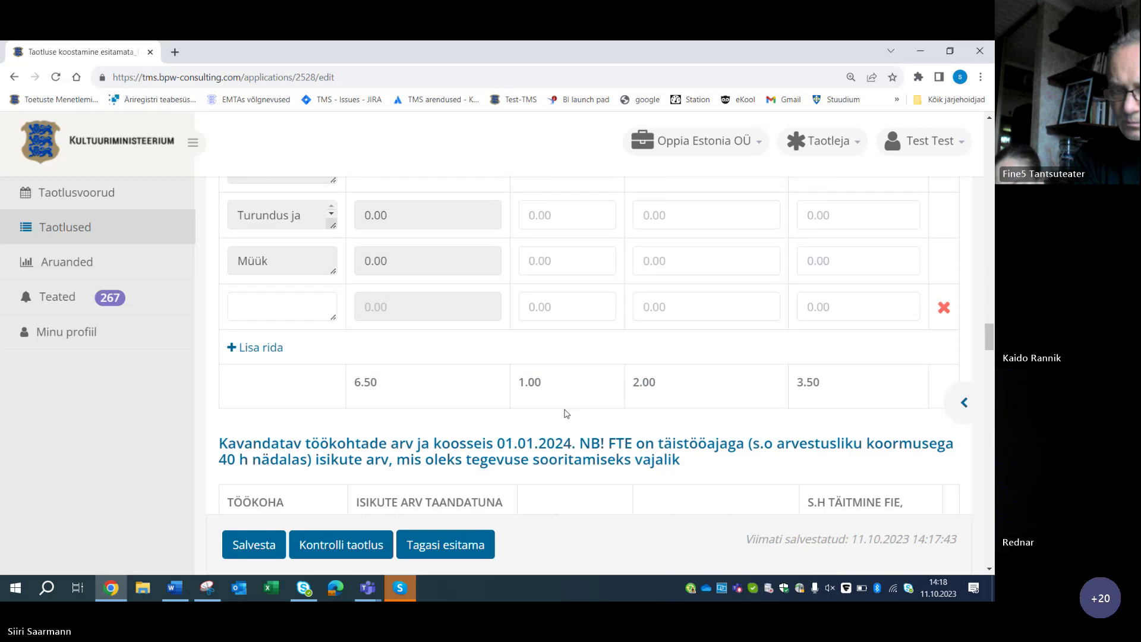
scroll(566, 413, "up", 6)
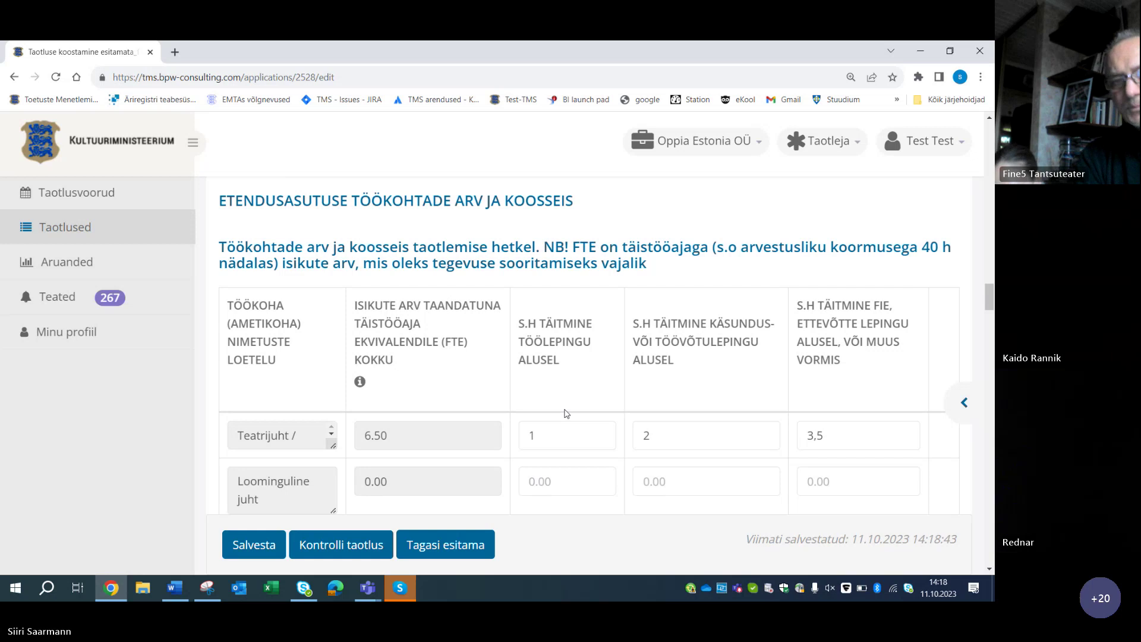
scroll(566, 413, "down", 6)
scroll(565, 413, "down", 7)
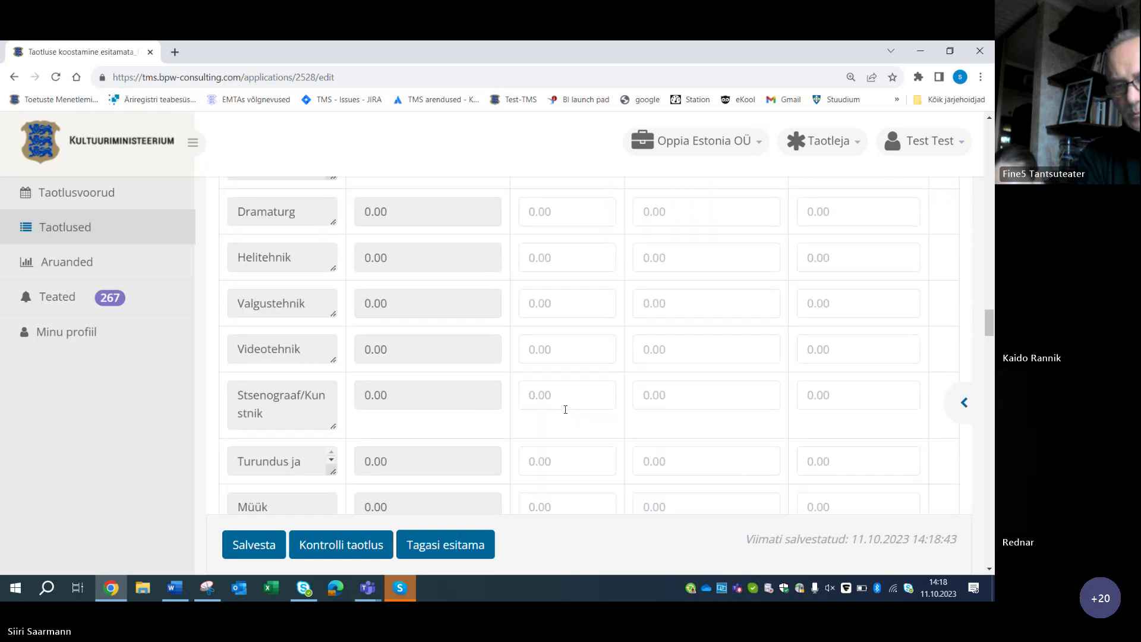
scroll(566, 409, "down", 1)
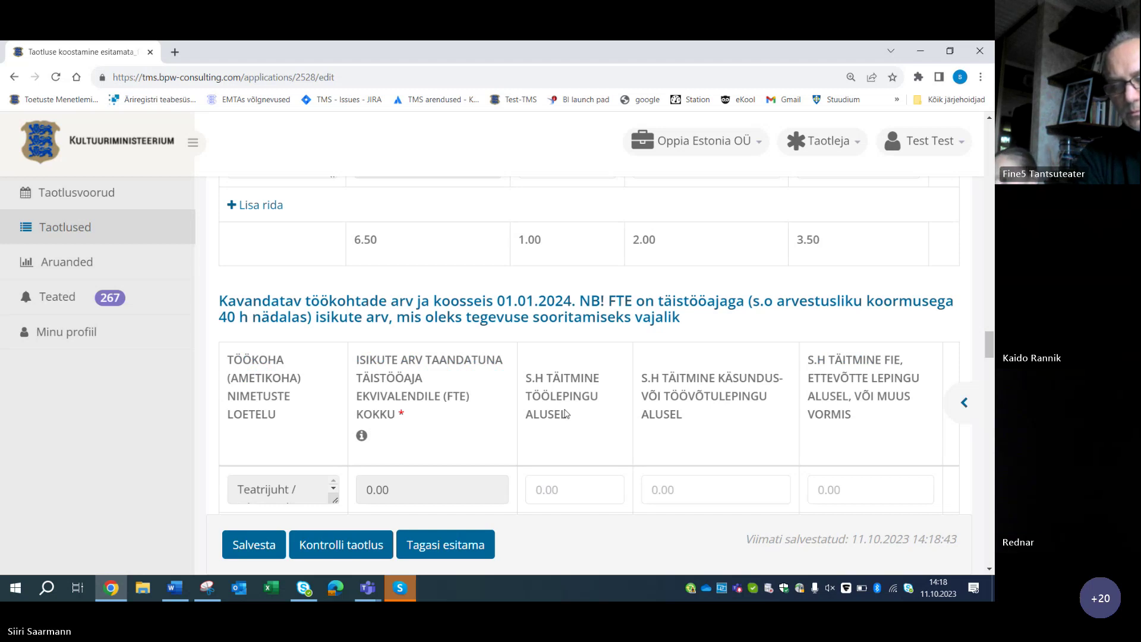
scroll(566, 413, "down", 3)
scroll(565, 413, "down", 10)
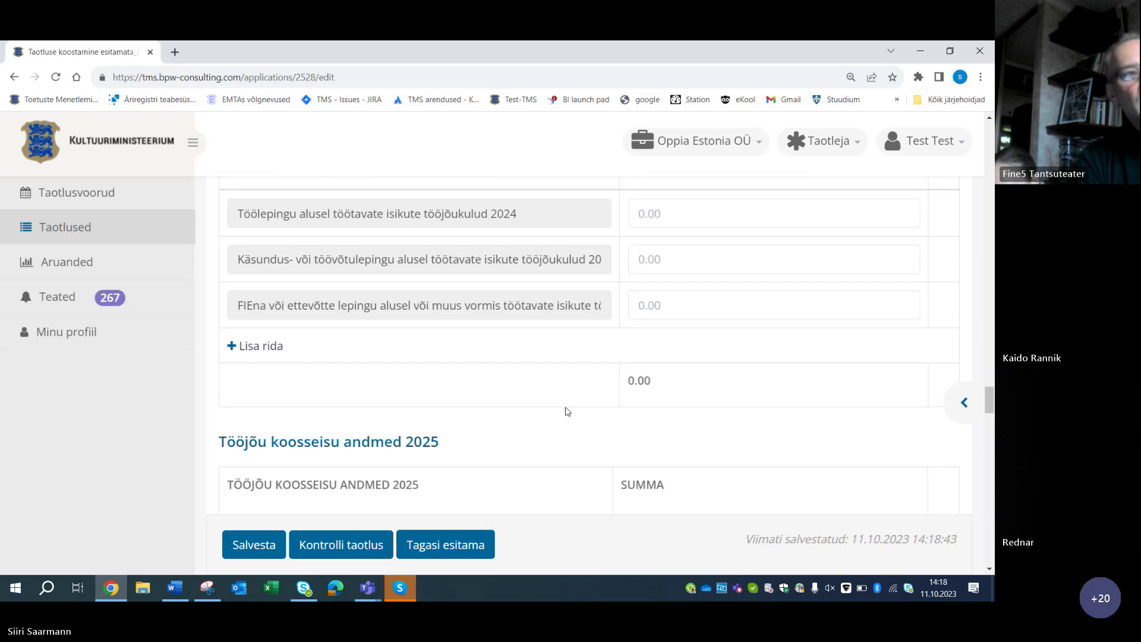
Examine the 2024 labour cost categories and the planned 01.01.2024 staffing table, from its column headings to the Müük row and sums
scroll(565, 411, "up", 2)
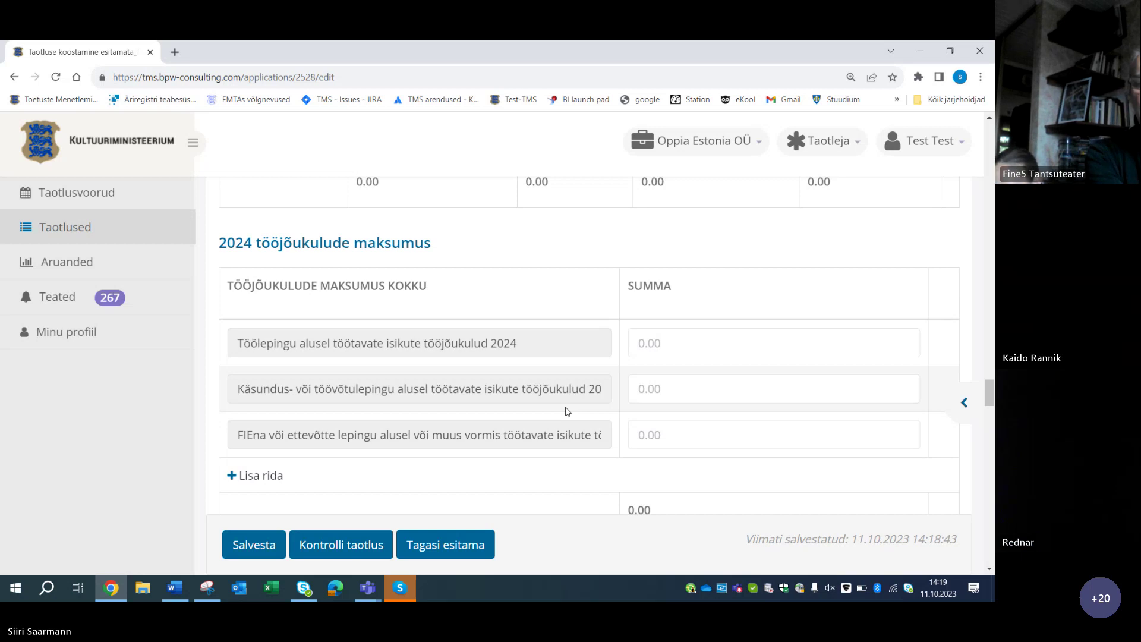
scroll(568, 411, "up", 8)
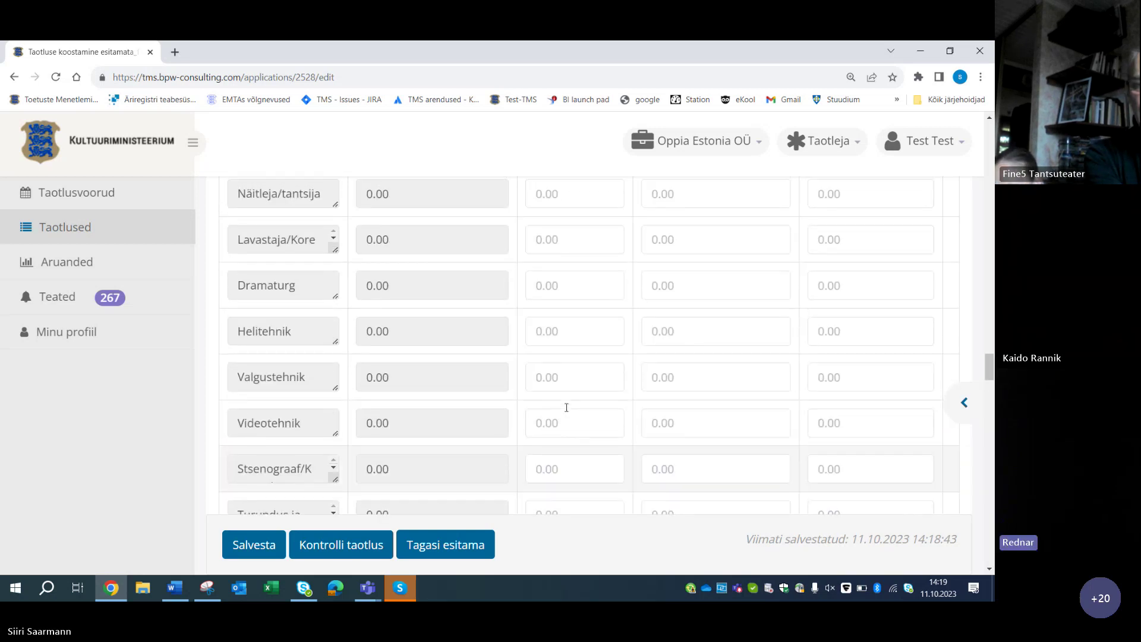
scroll(567, 408, "up", 3)
scroll(568, 410, "down", 2)
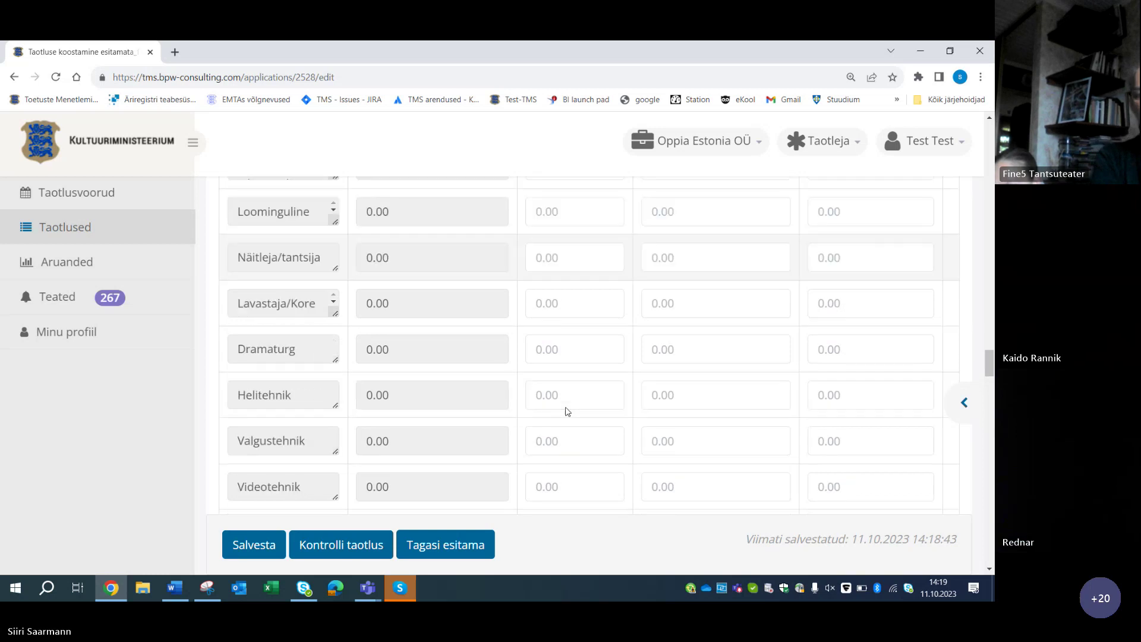
scroll(568, 411, "down", 1)
scroll(568, 411, "down", 3)
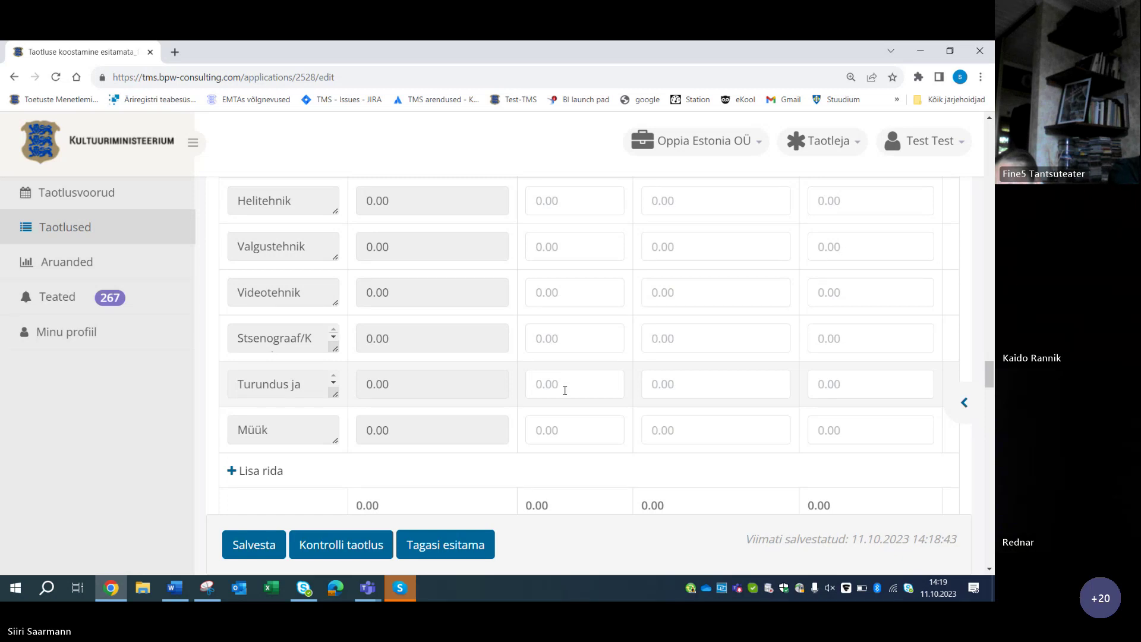
scroll(564, 390, "up", 8)
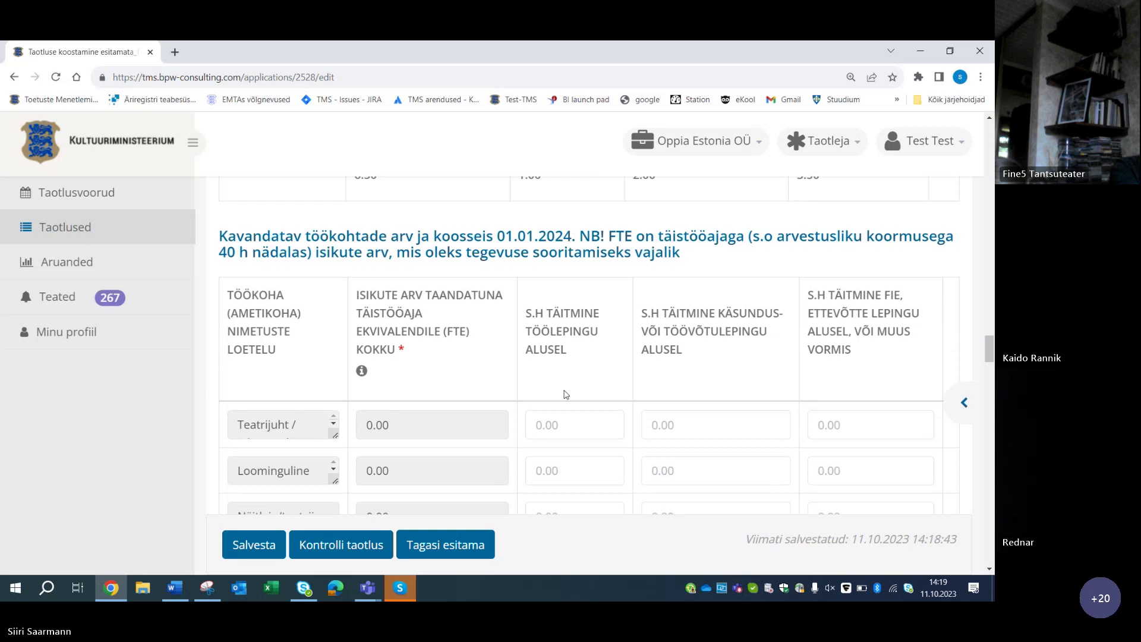
scroll(565, 394, "down", 10)
scroll(566, 394, "up", 3)
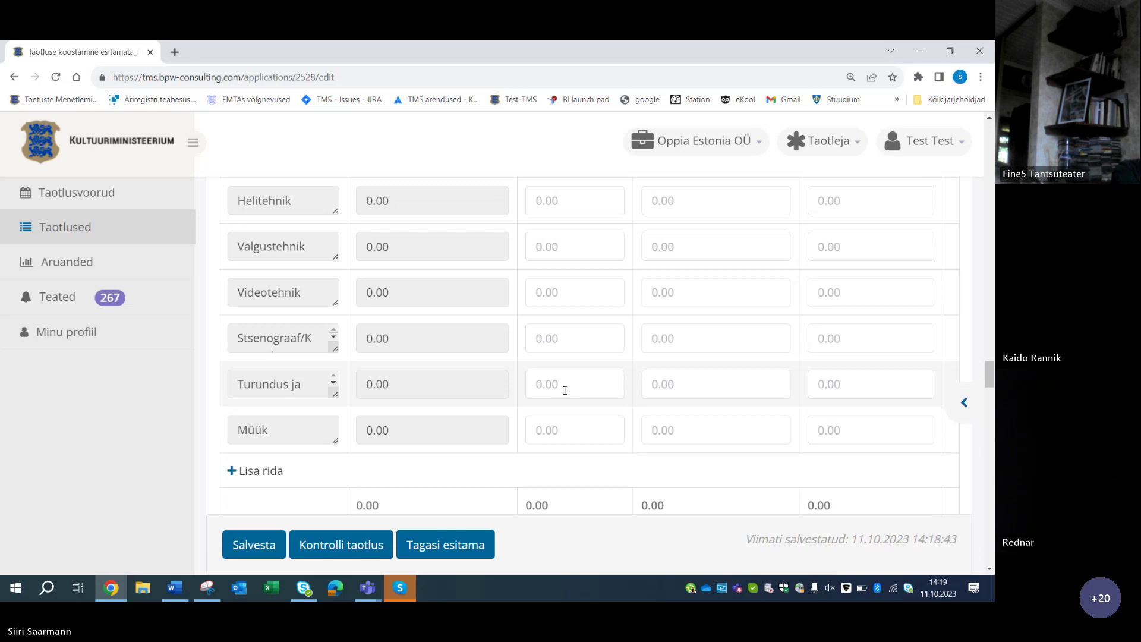
scroll(565, 391, "down", 2)
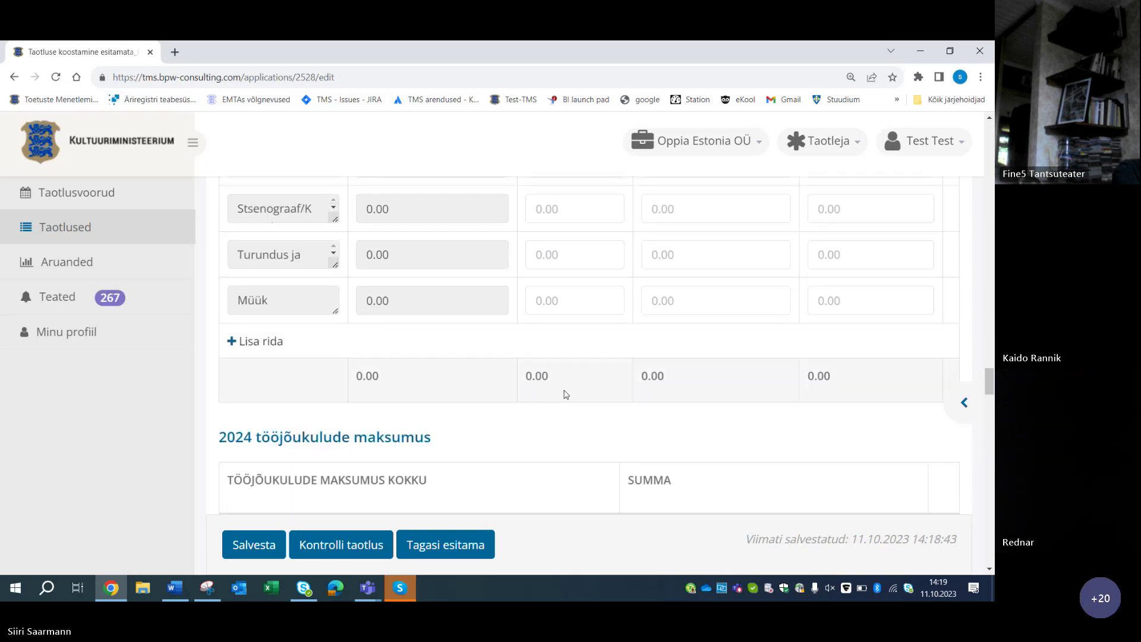
scroll(565, 391, "up", 1)
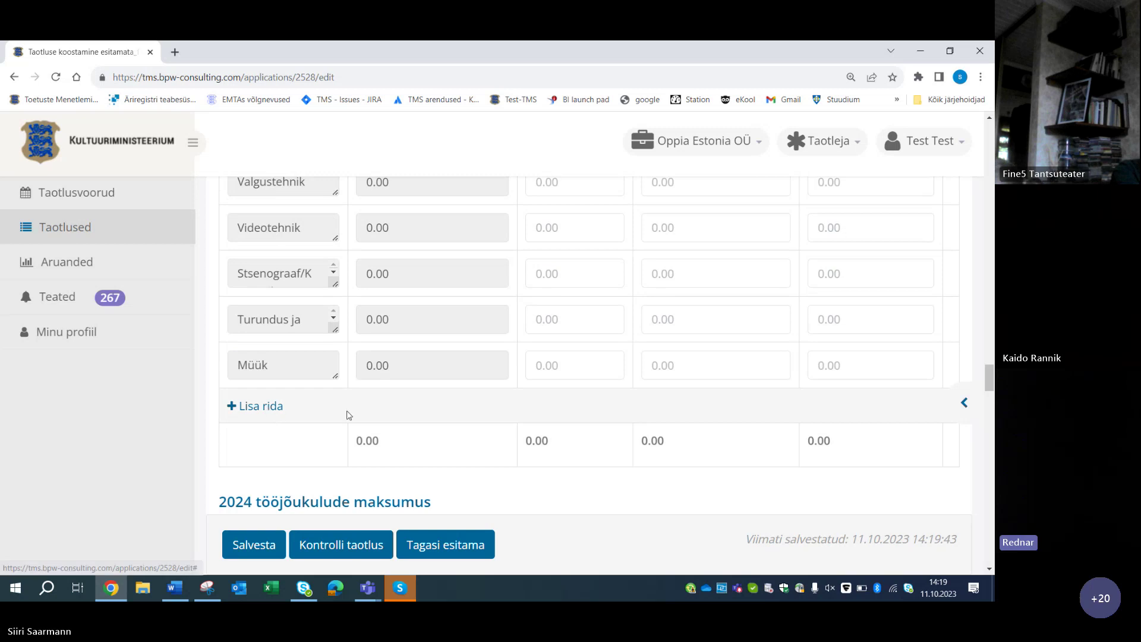
Add two blank rows below the Müük row in the planned 01.01.2024 staffing table
left_click(271, 406)
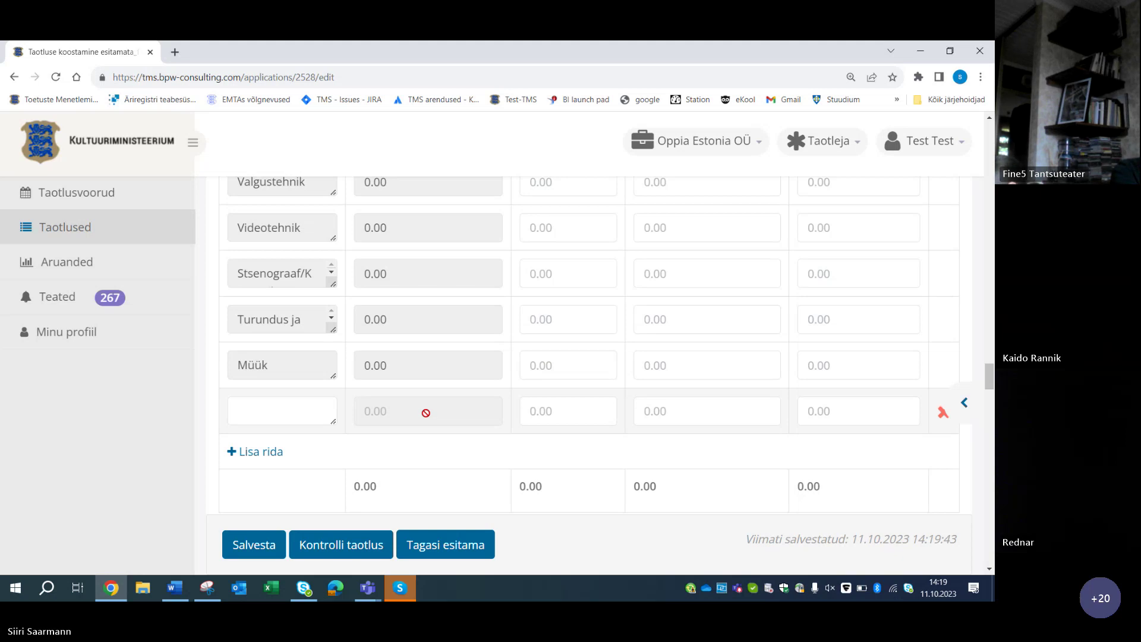
left_click(264, 453)
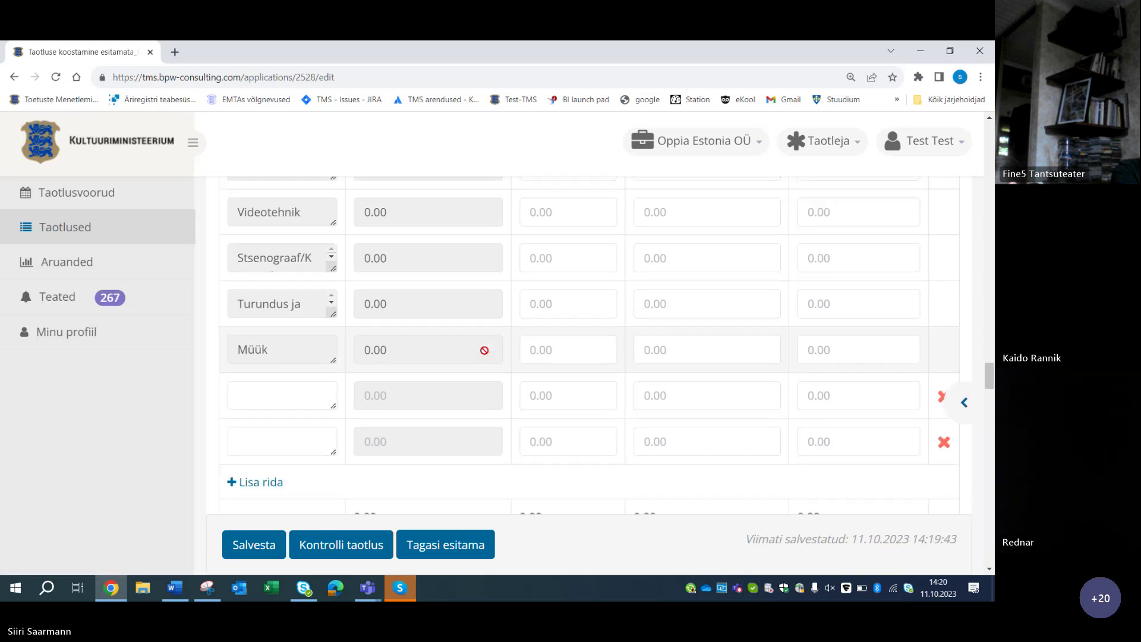
scroll(484, 351, "down", 2)
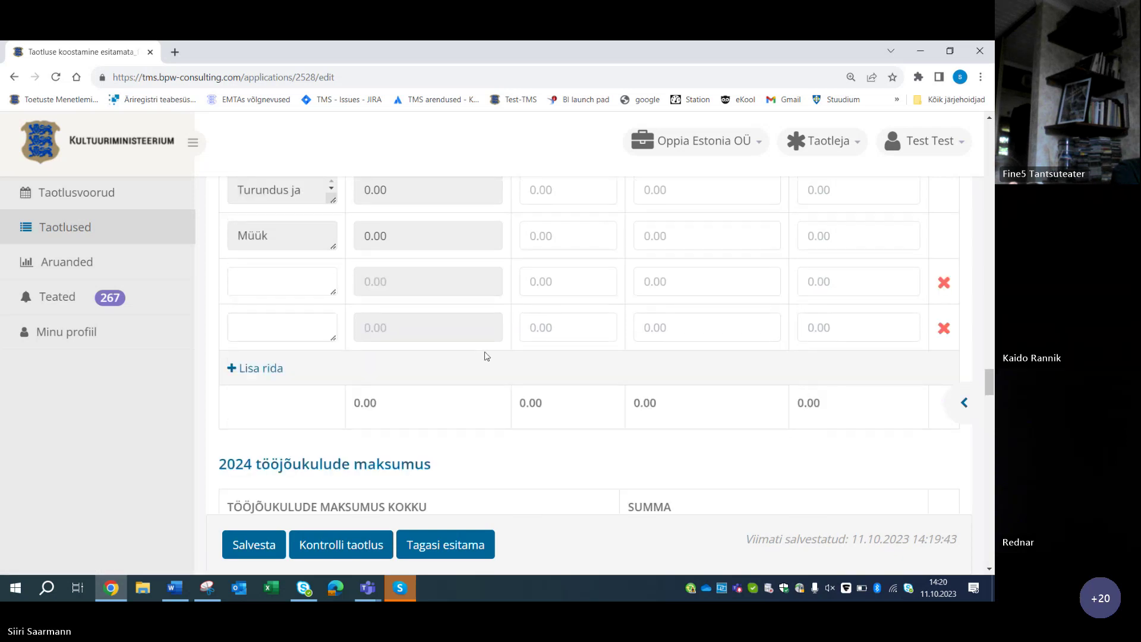
Compare the planned 01.01.2024 staffing table's contract-type columns with the current staffing table's headings and filled-in Teatrijuht row
scroll(485, 356, "up", 10)
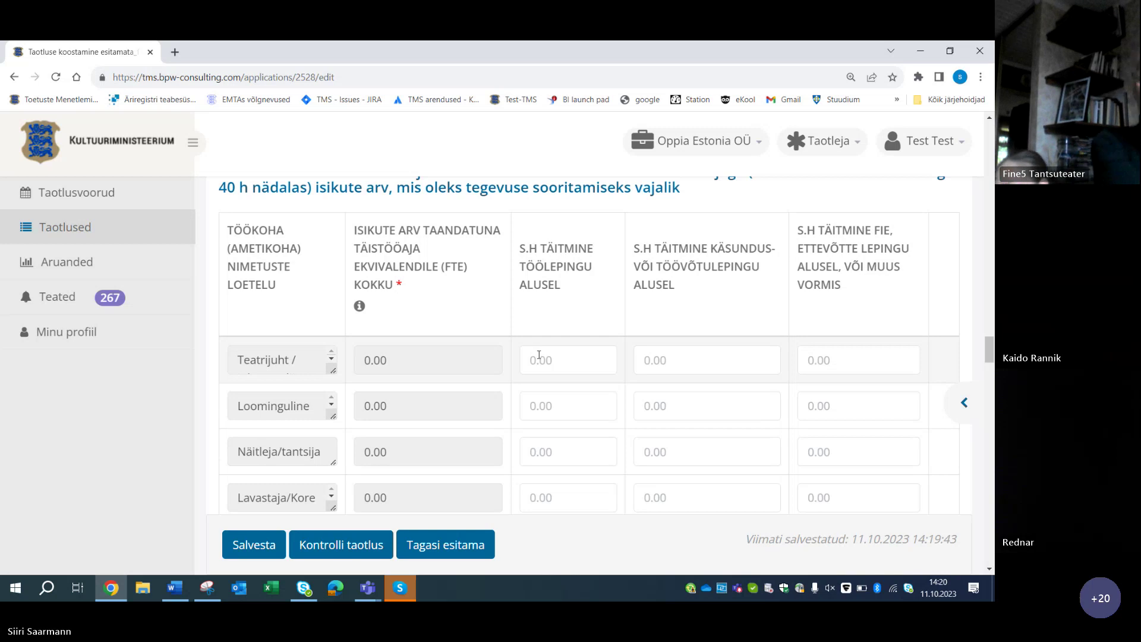
left_click(879, 362)
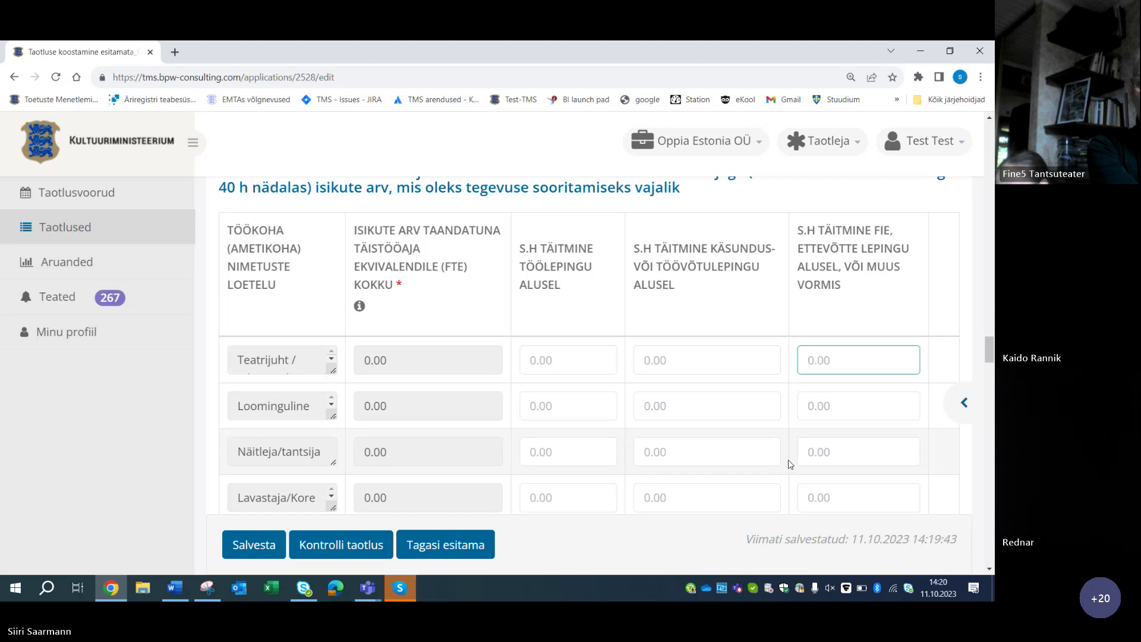
scroll(791, 464, "up", 1)
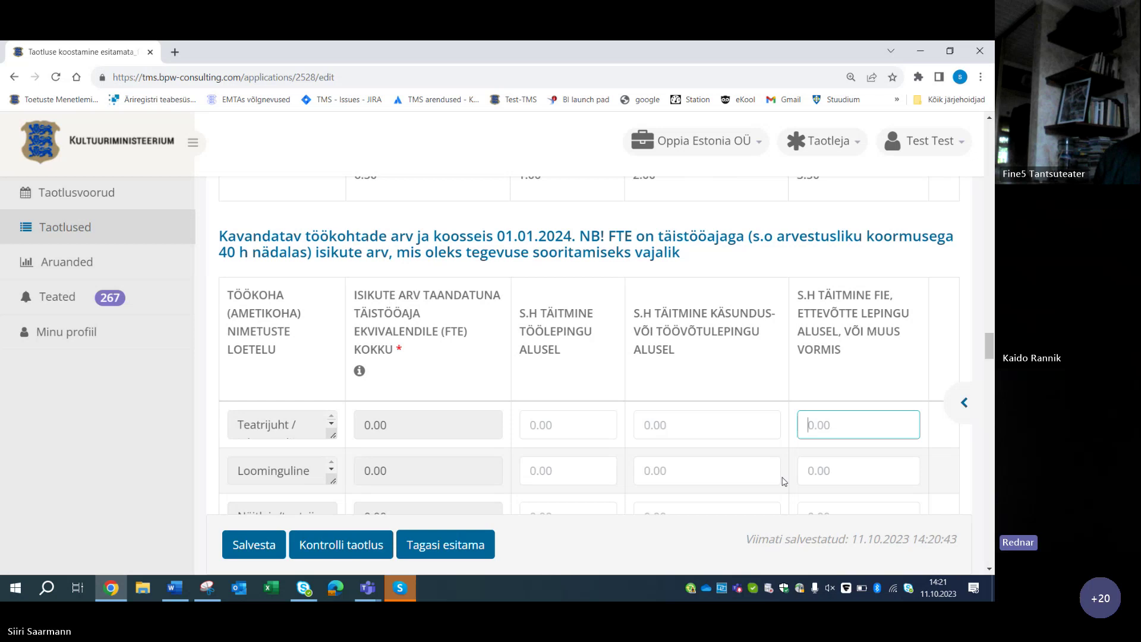
scroll(638, 481, "up", 3)
scroll(638, 480, "up", 10)
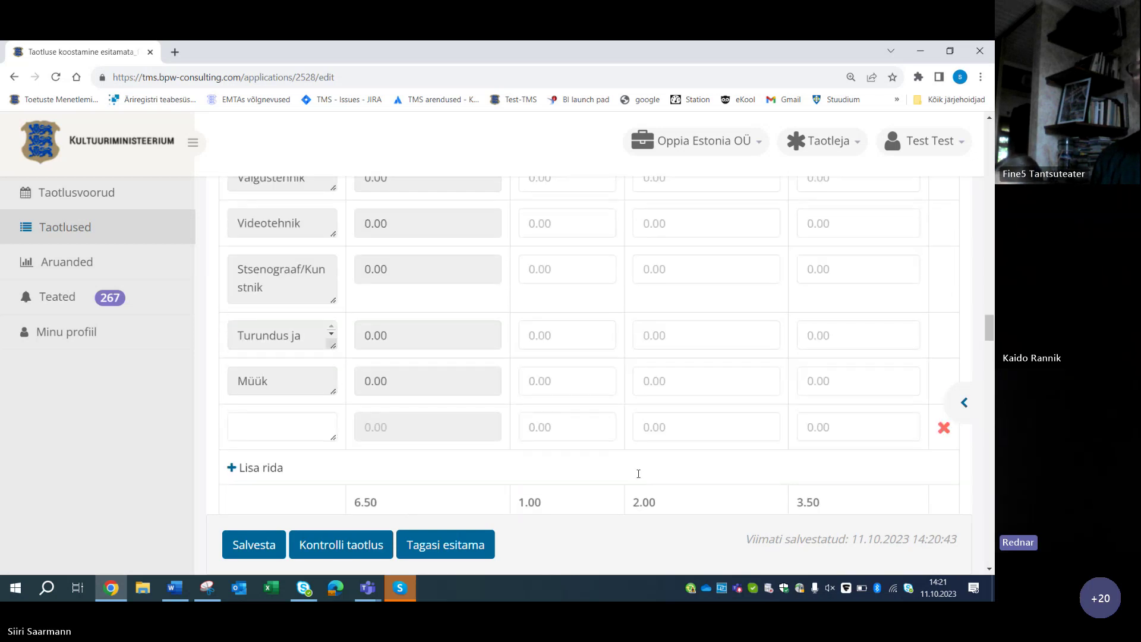
scroll(639, 474, "up", 3)
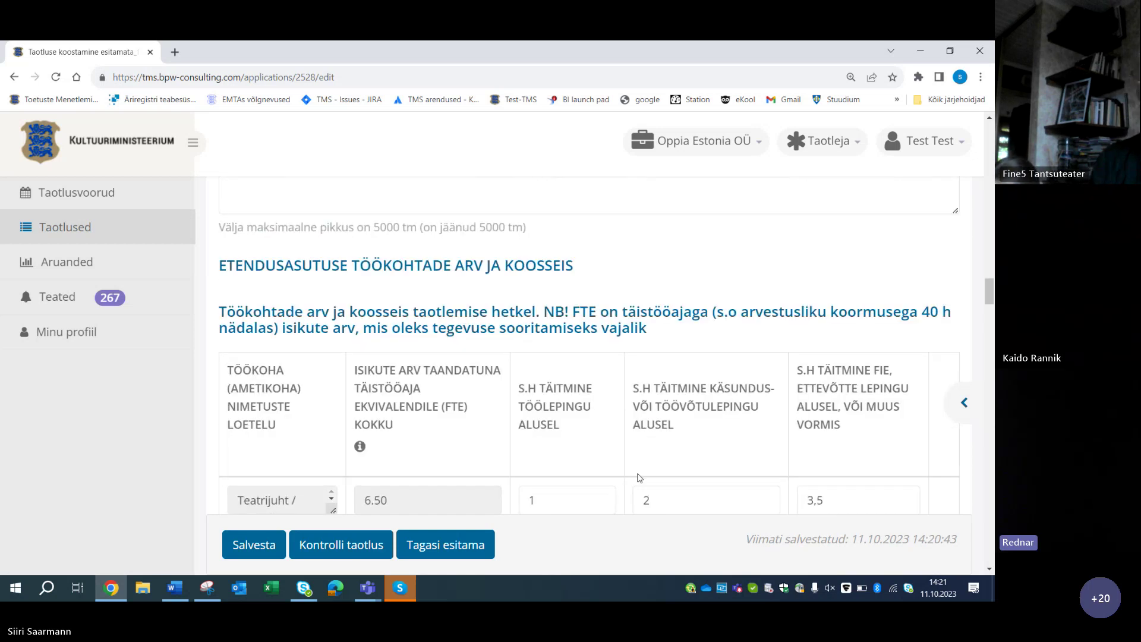
scroll(638, 474, "down", 2)
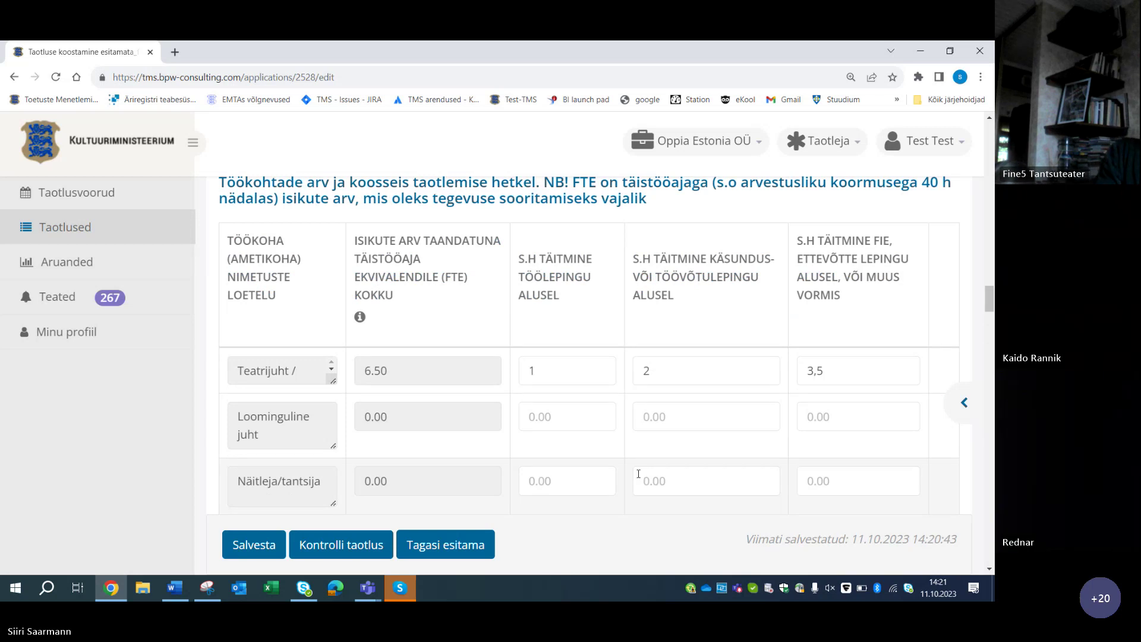
scroll(639, 474, "down", 2)
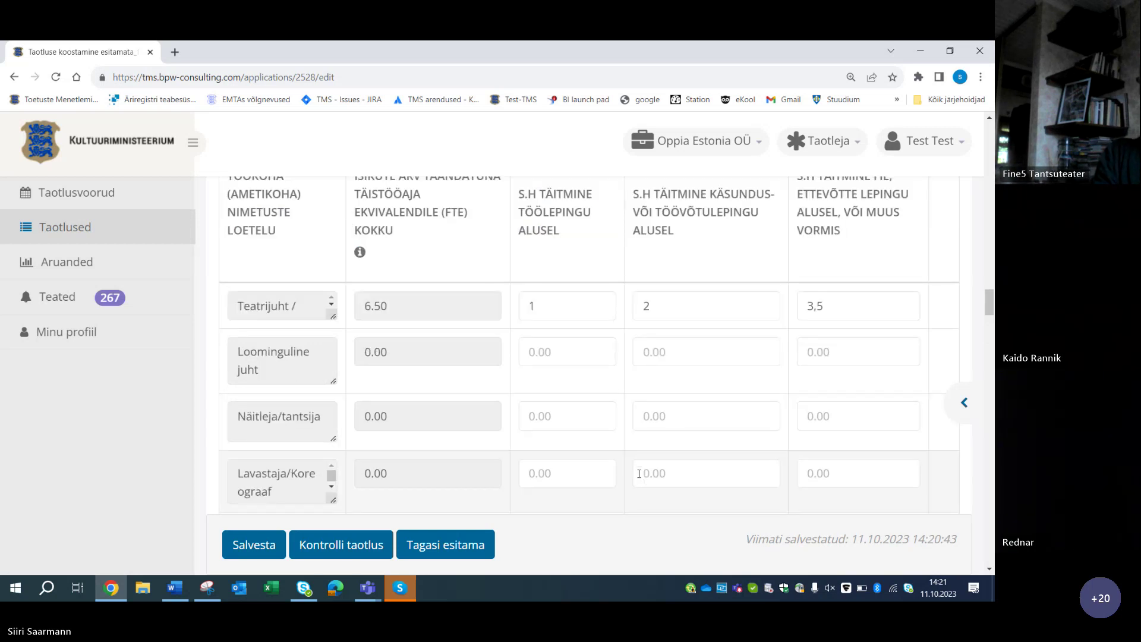
scroll(639, 474, "down", 1)
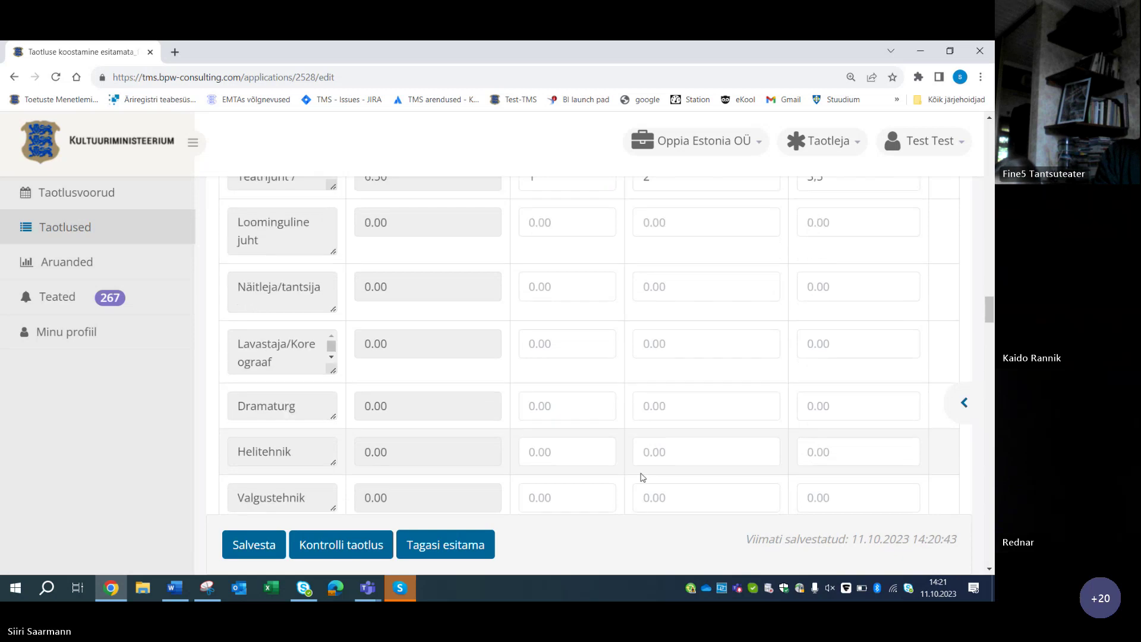
scroll(643, 476, "down", 1)
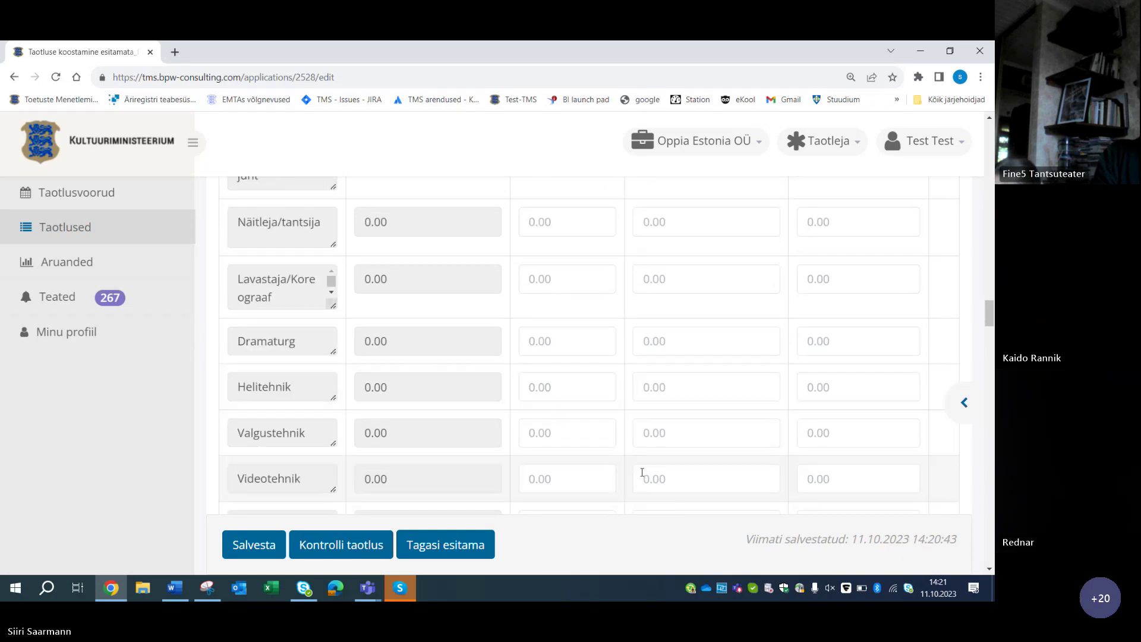
scroll(642, 472, "up", 3)
scroll(644, 469, "up", 2)
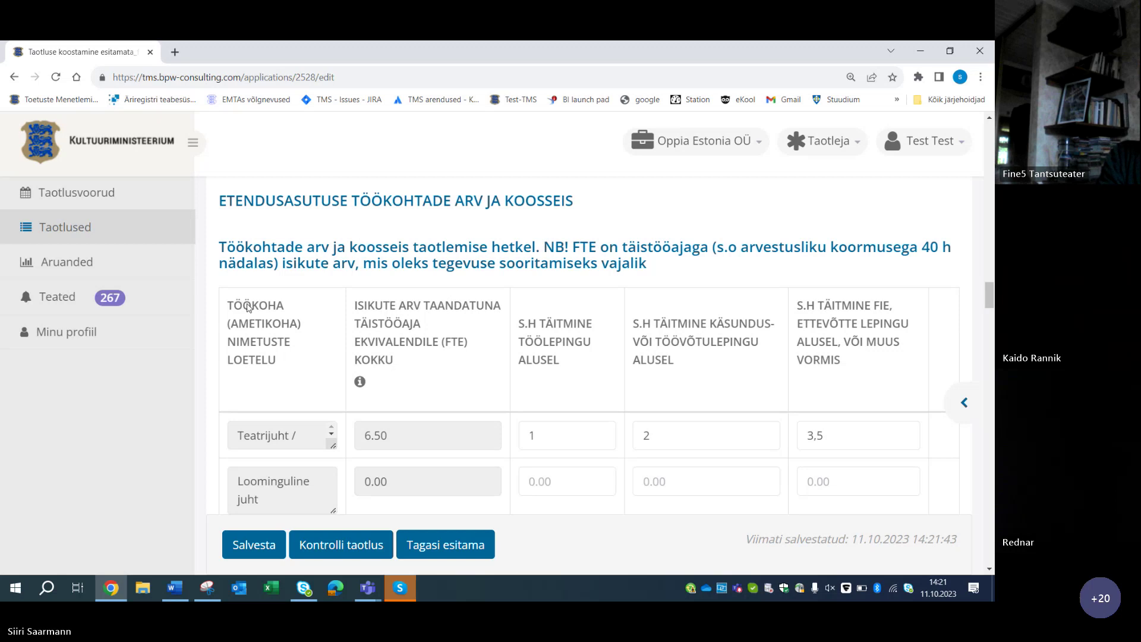
Examine the current staffing table's positions, blank row and column sums, and read the FTE column's explanation
scroll(316, 324, "down", 6)
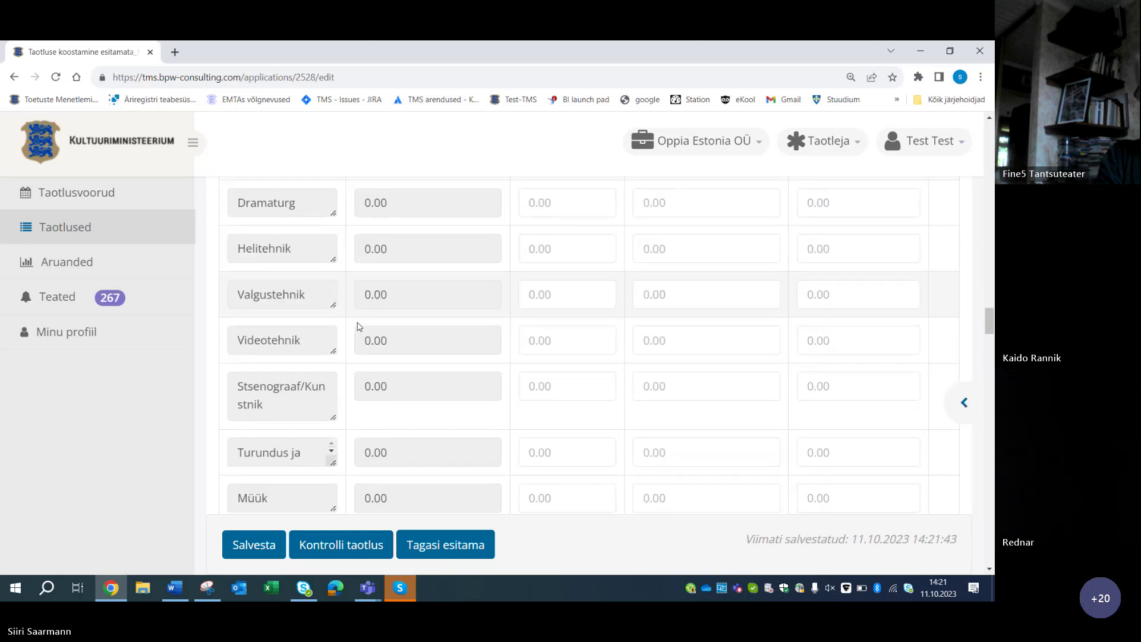
scroll(358, 326, "down", 5)
scroll(359, 326, "up", 1)
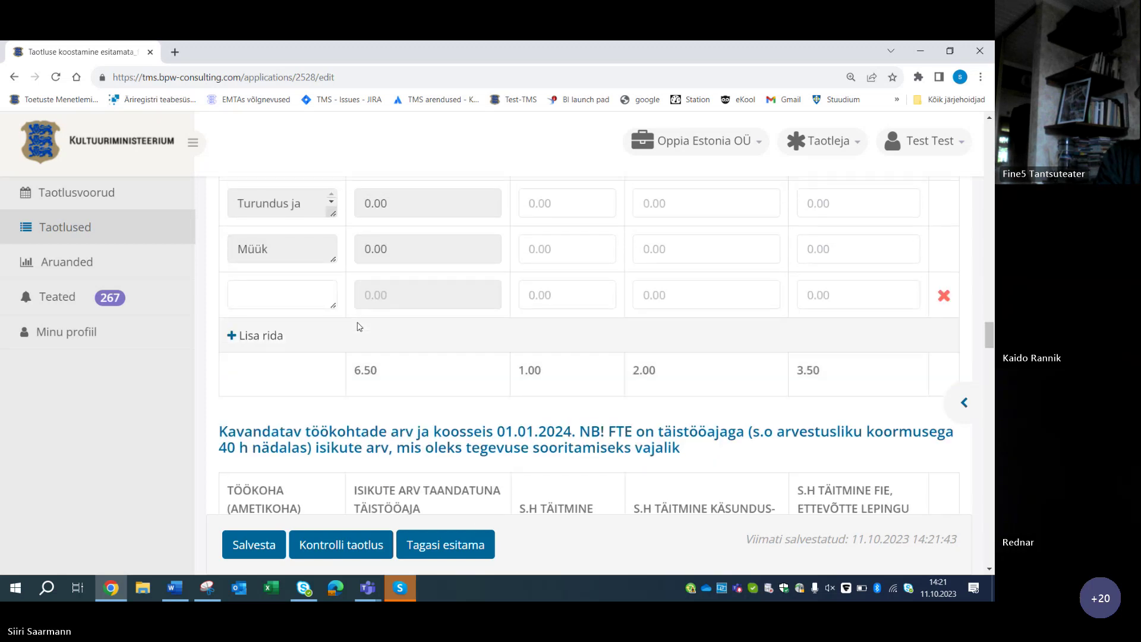
scroll(359, 327, "up", 5)
scroll(359, 326, "up", 1)
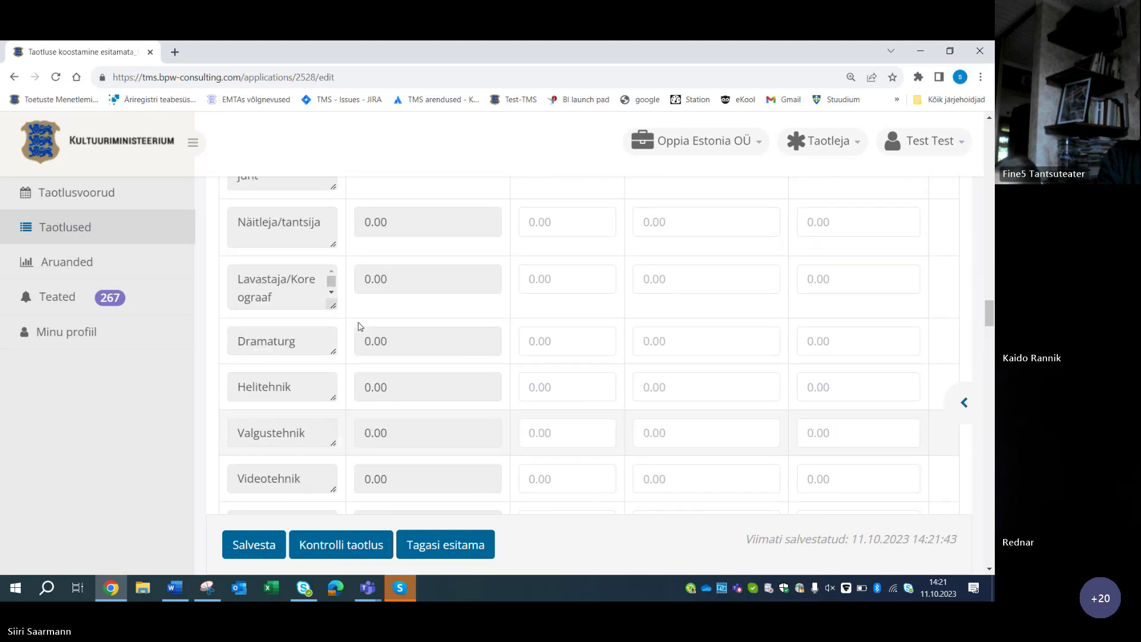
scroll(359, 326, "up", 4)
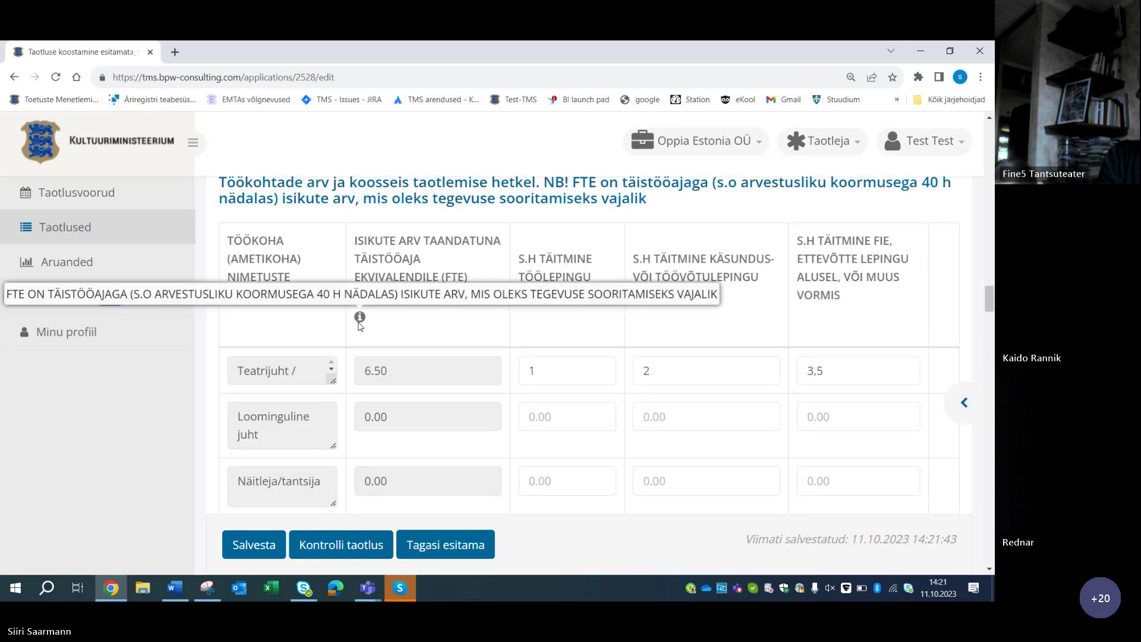
scroll(666, 375, "down", 4)
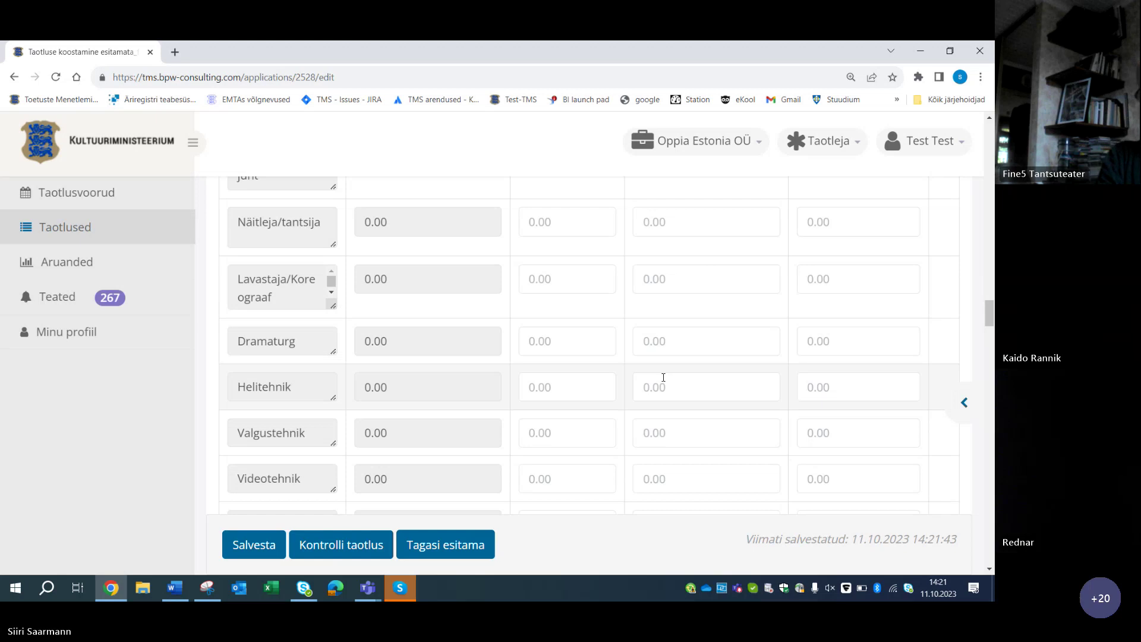
scroll(664, 378, "down", 1)
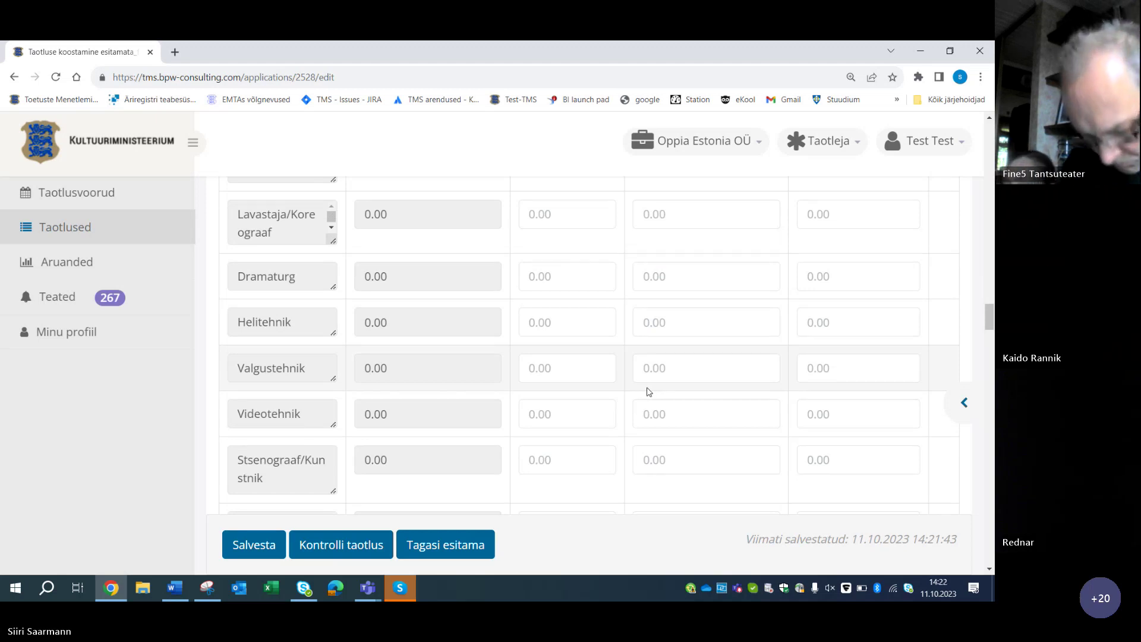
scroll(535, 383, "up", 1)
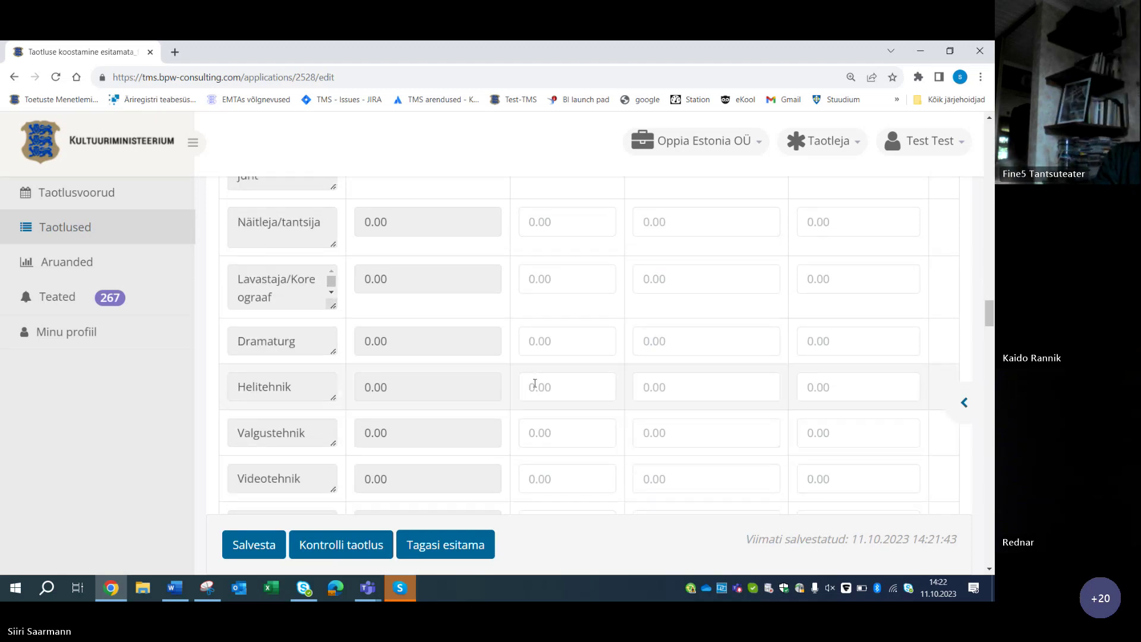
scroll(535, 383, "up", 3)
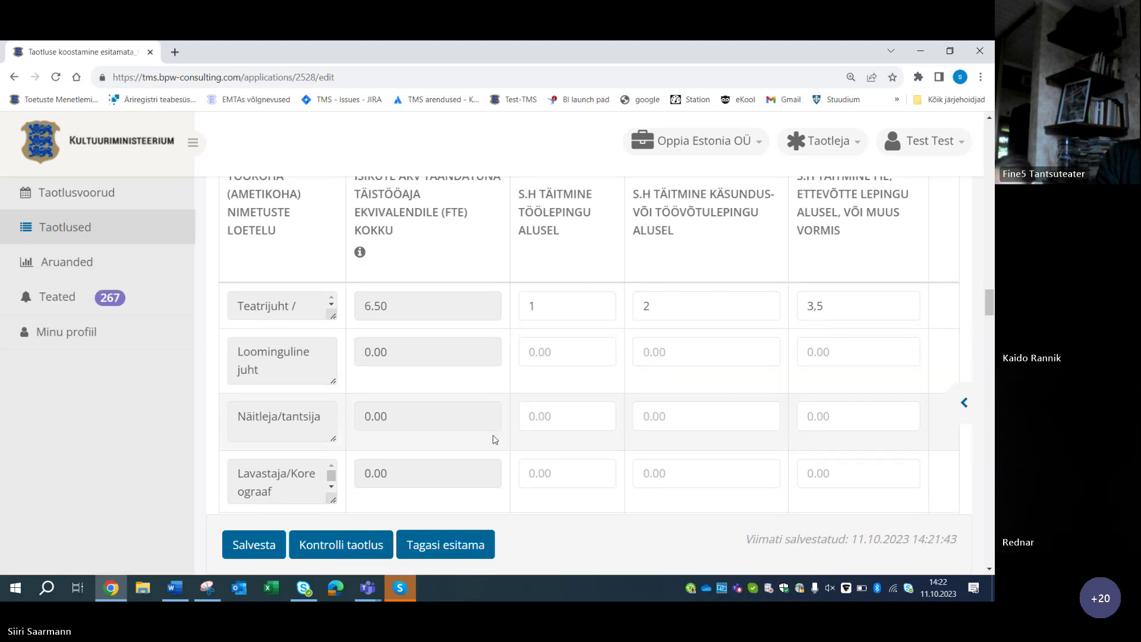
scroll(335, 392, "down", 1)
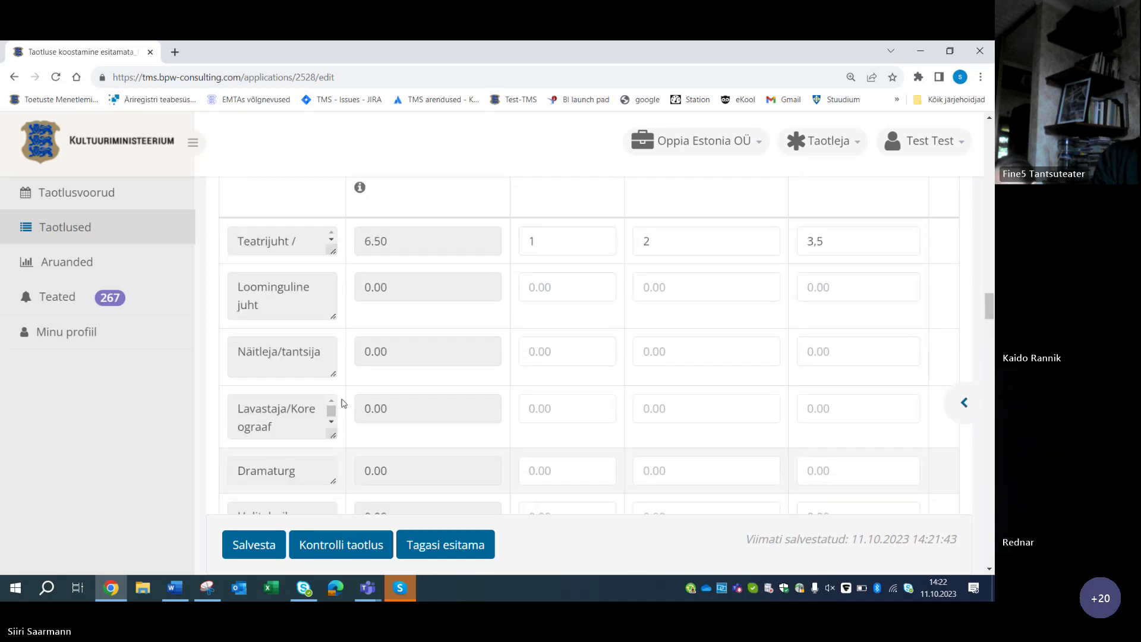
scroll(343, 403, "down", 7)
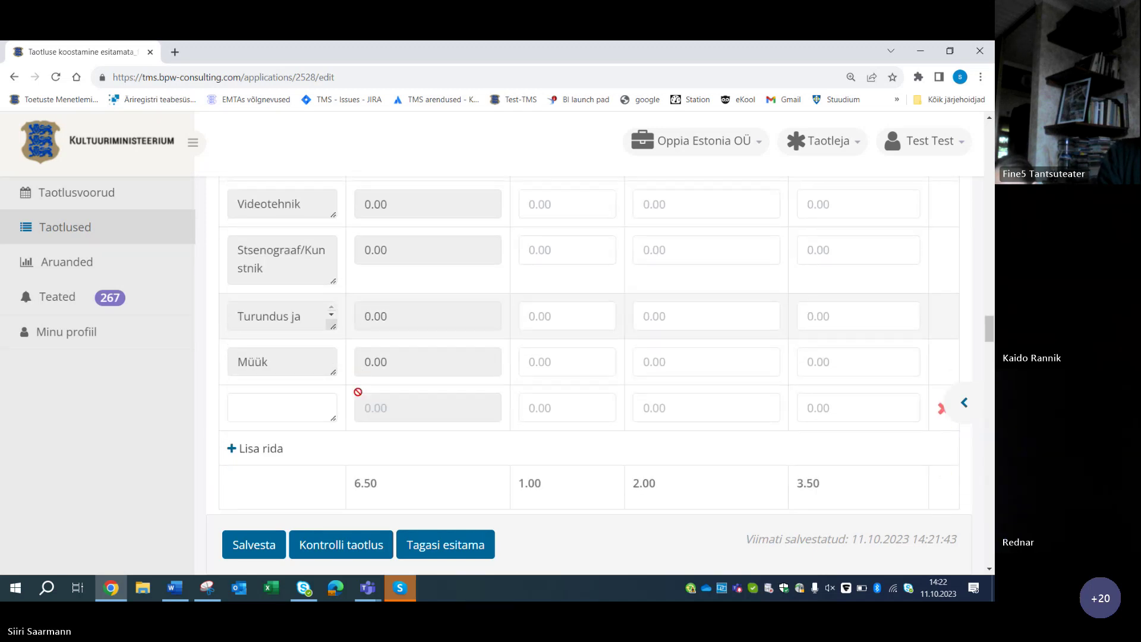
Look over the 2024 labour cost table and the 2025 and 2026 workforce composition tables down to the 2024 budget heading
scroll(358, 392, "down", 2)
scroll(358, 397, "down", 15)
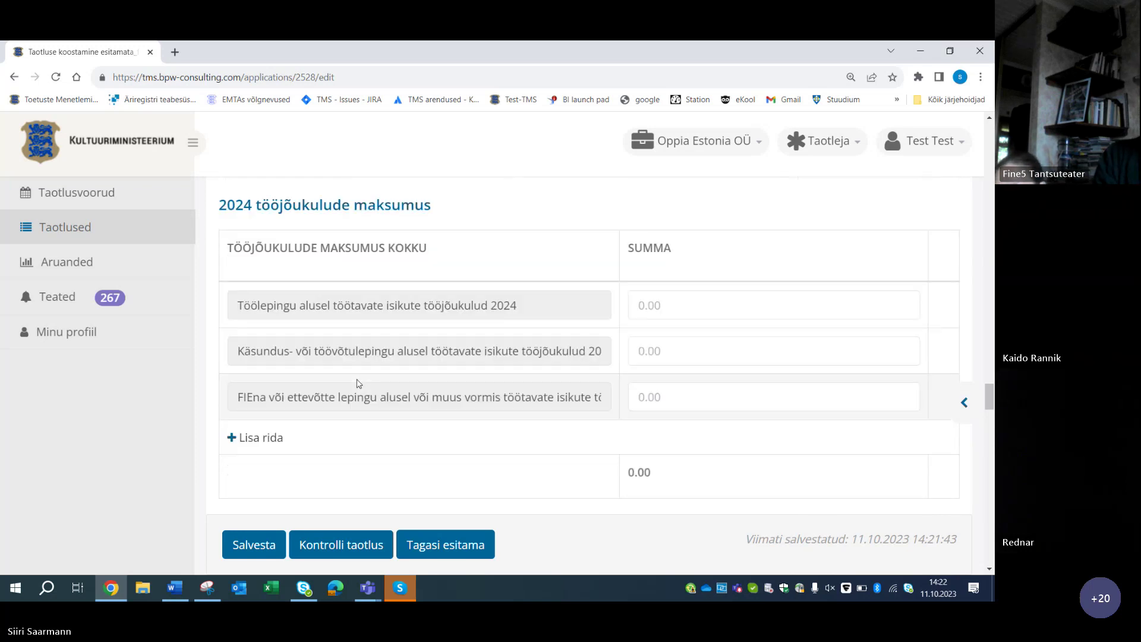
scroll(357, 381, "down", 5)
scroll(354, 378, "down", 2)
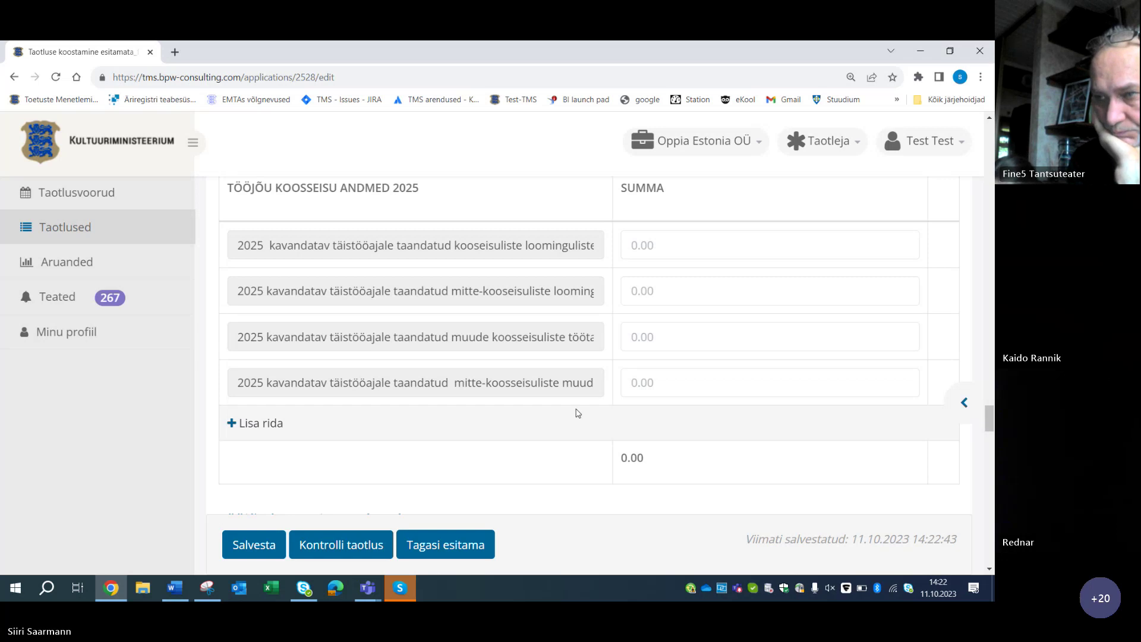
scroll(576, 412, "down", 8)
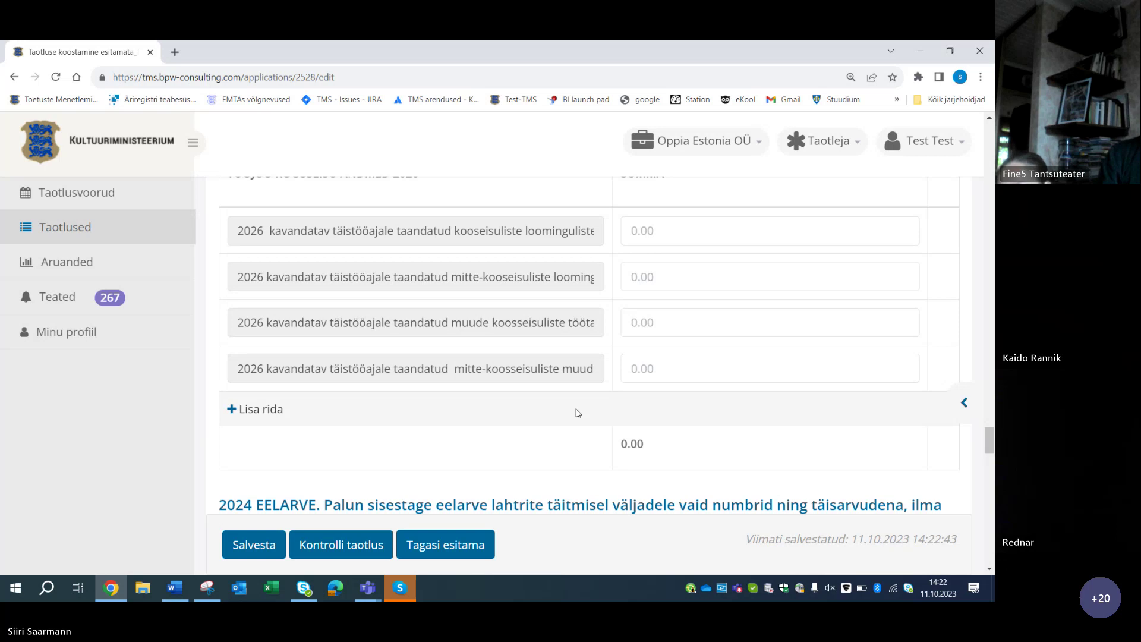
scroll(577, 412, "up", 3)
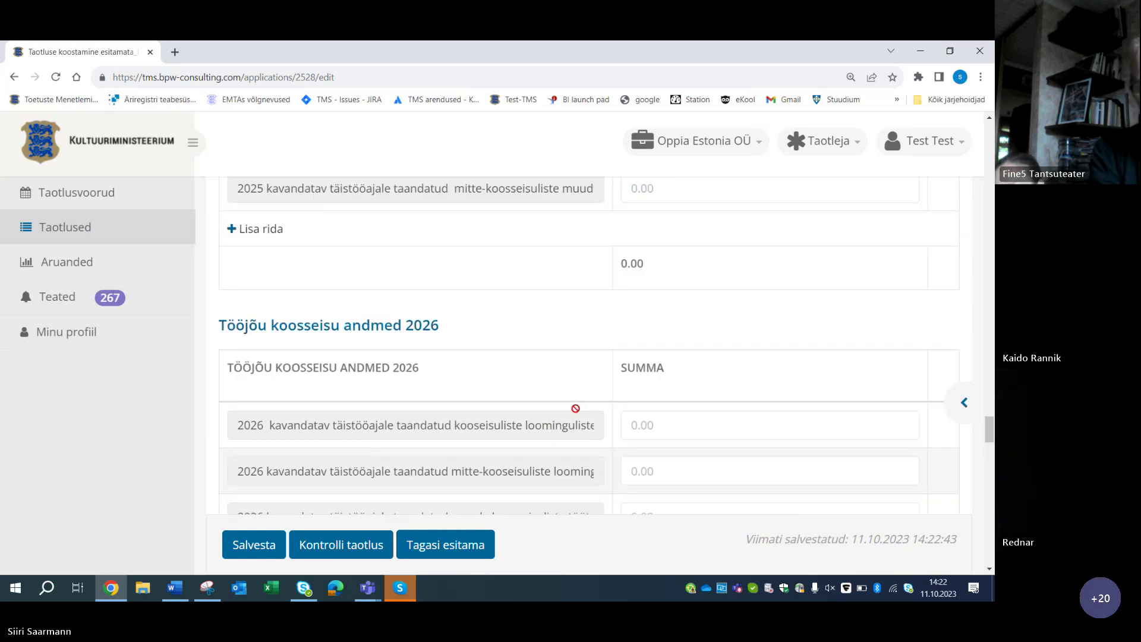
scroll(576, 410, "up", 3)
scroll(577, 412, "up", 3)
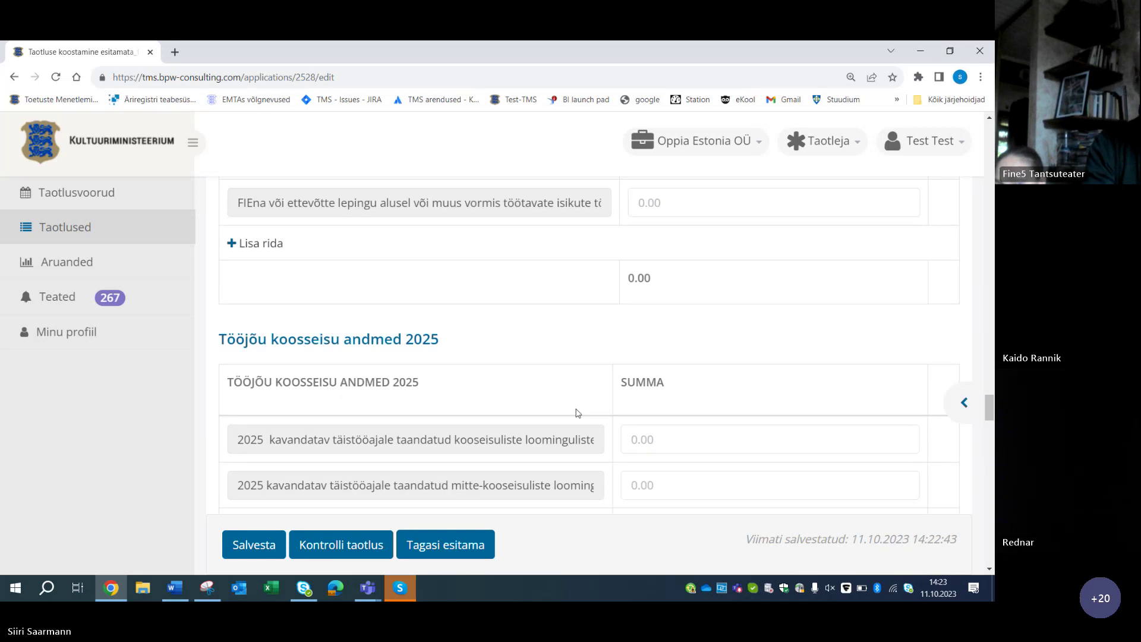
Review the 2024 labour cost rows by contract type against the 2025 workforce rows and the end of the planned staffing table
scroll(577, 413, "up", 2)
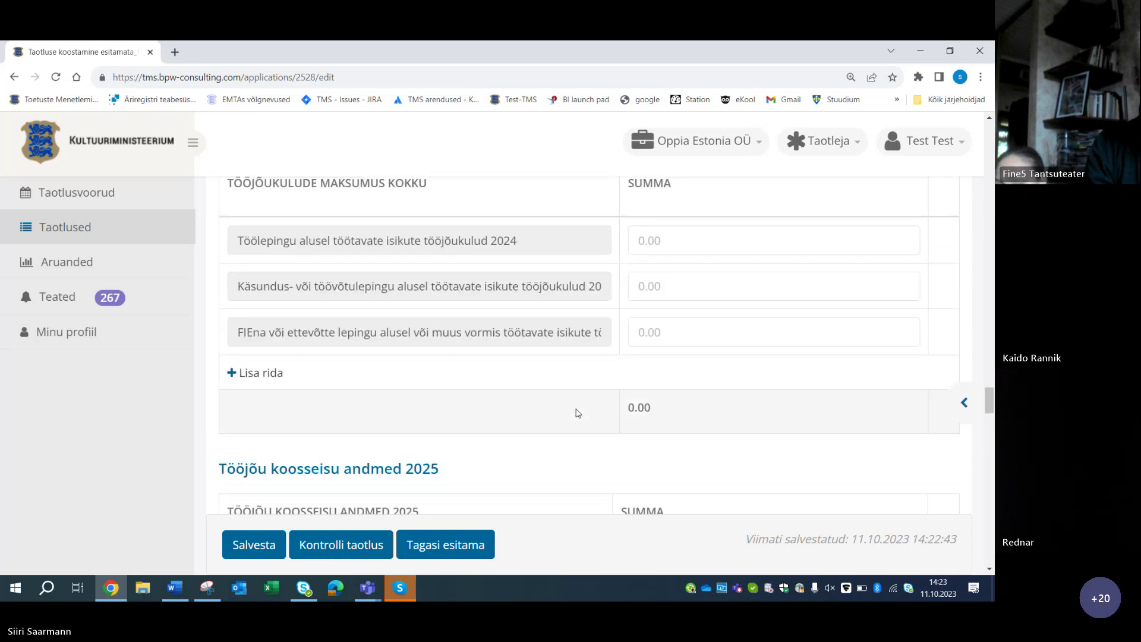
scroll(577, 413, "down", 1)
scroll(575, 410, "up", 2)
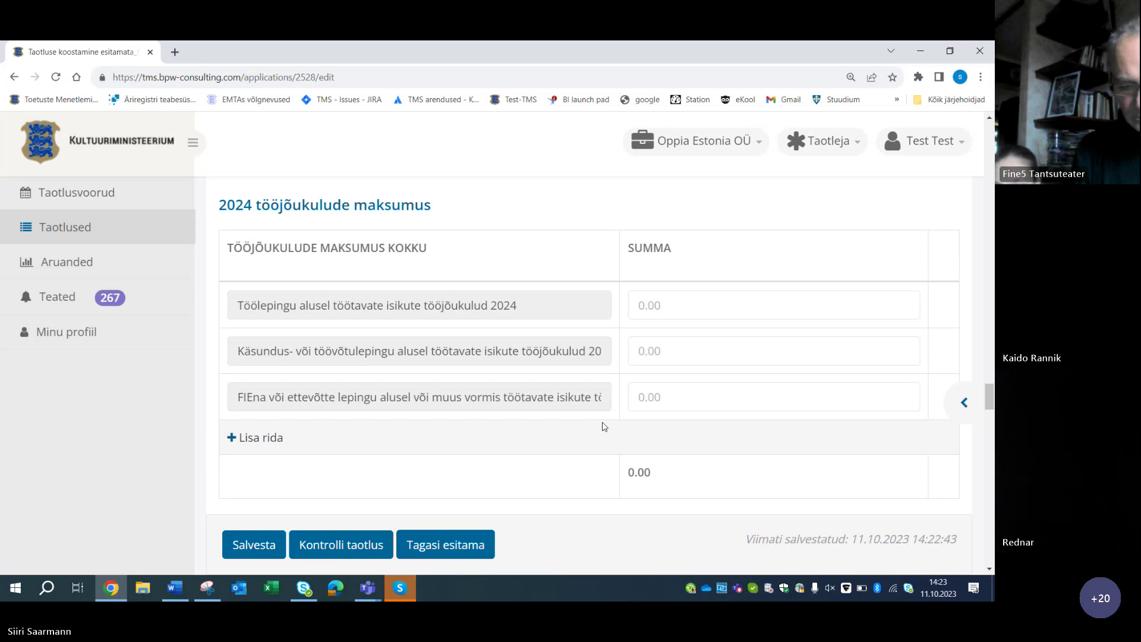
scroll(607, 428, "down", 2)
scroll(607, 428, "down", 3)
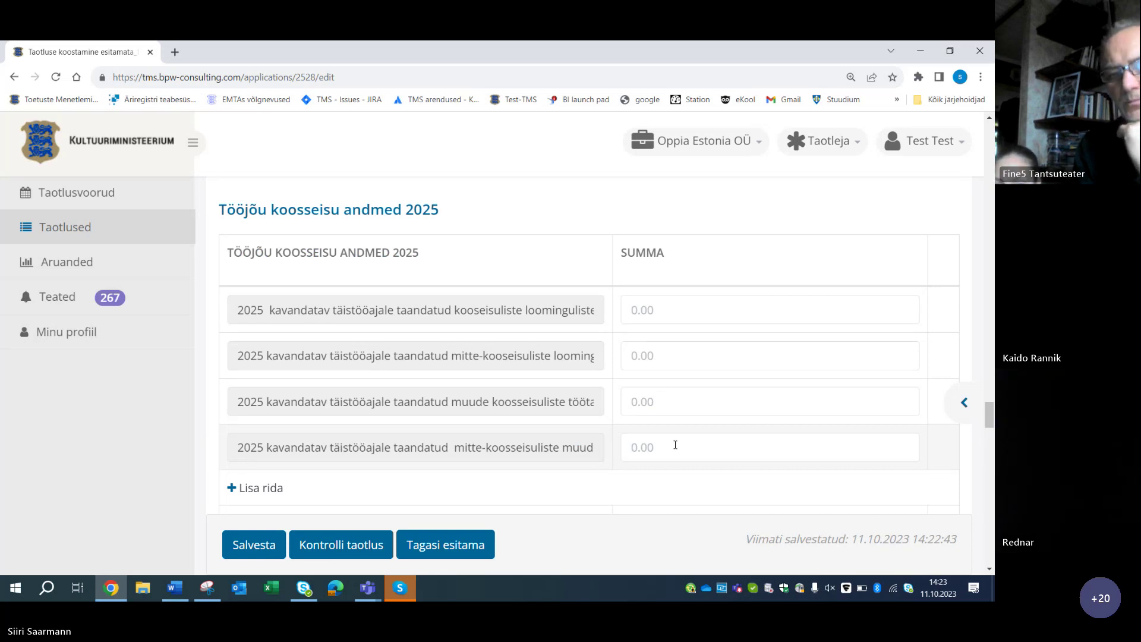
scroll(675, 445, "up", 5)
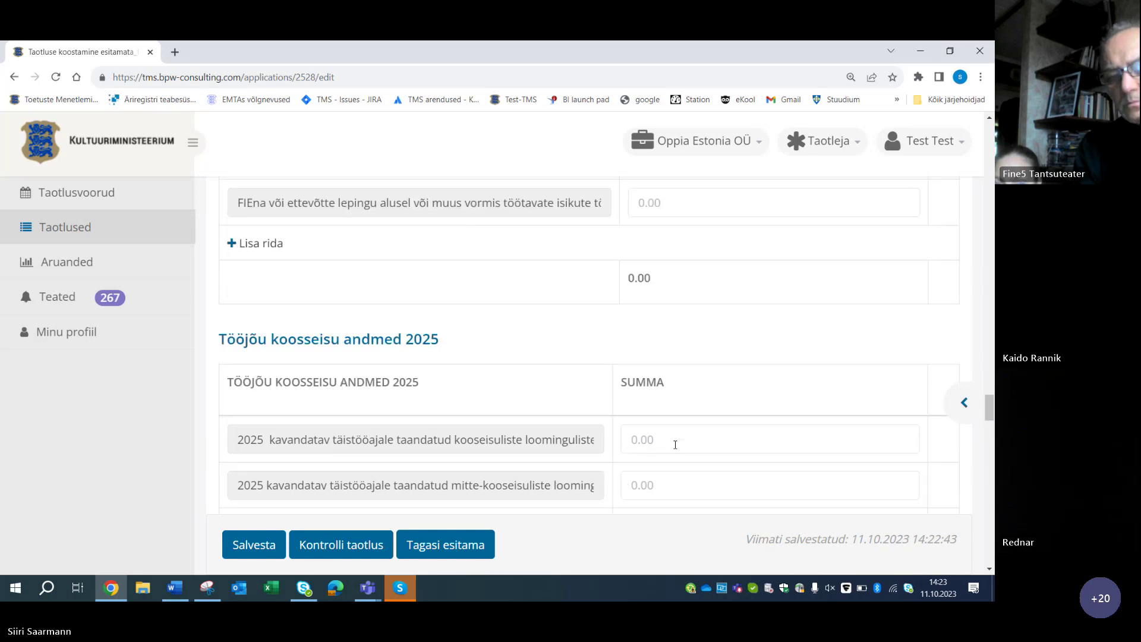
scroll(675, 444, "up", 2)
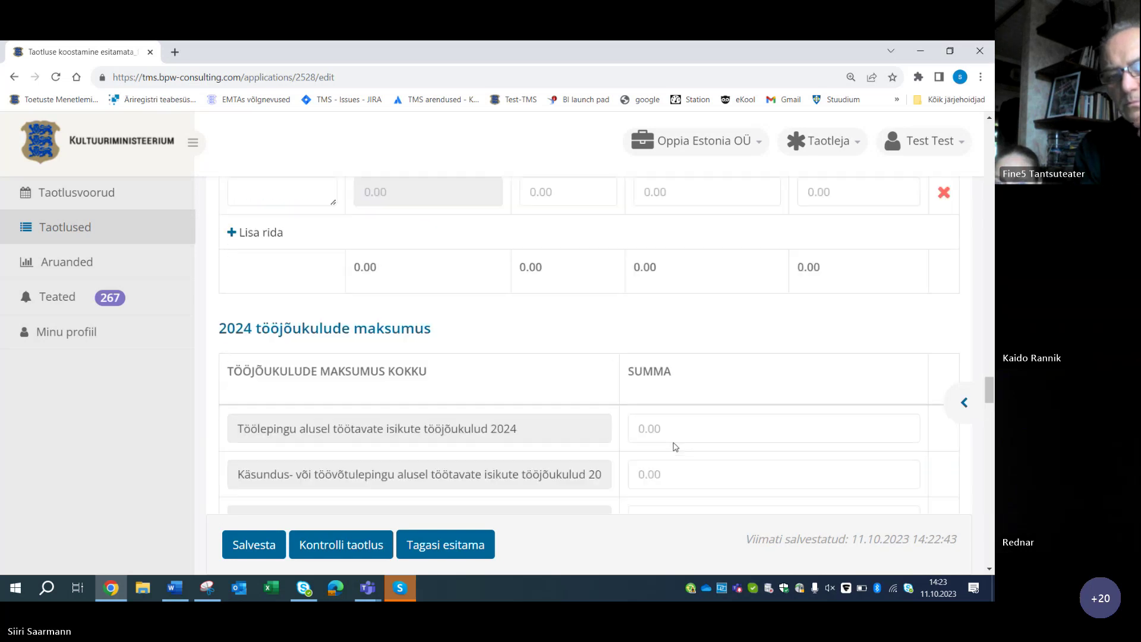
scroll(675, 445, "down", 2)
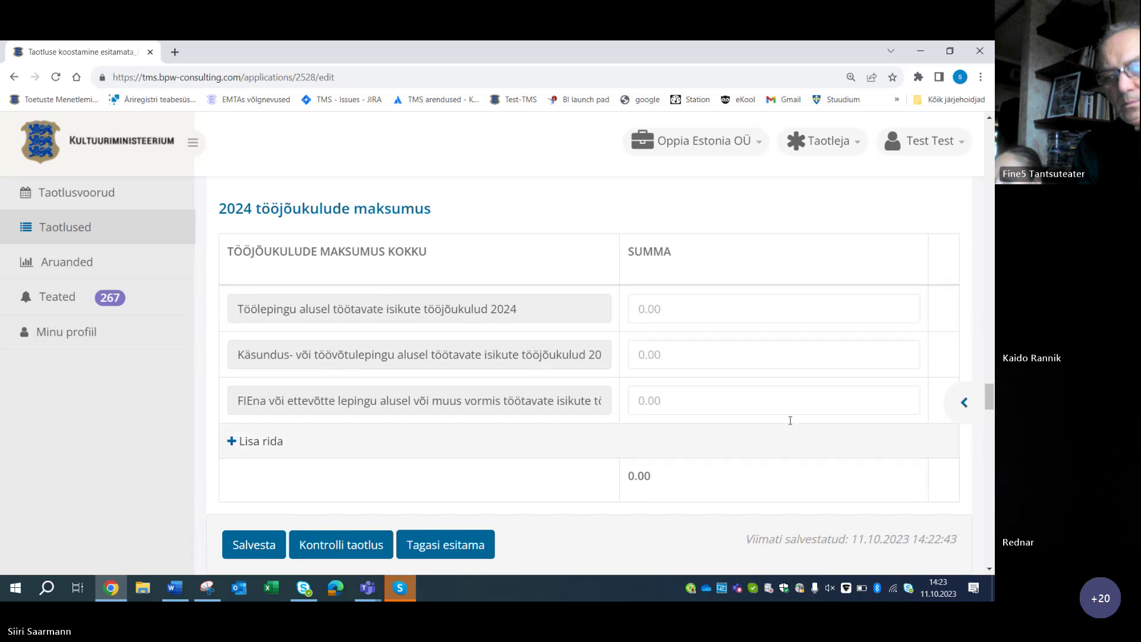
scroll(773, 420, "up", 2)
scroll(759, 420, "up", 2)
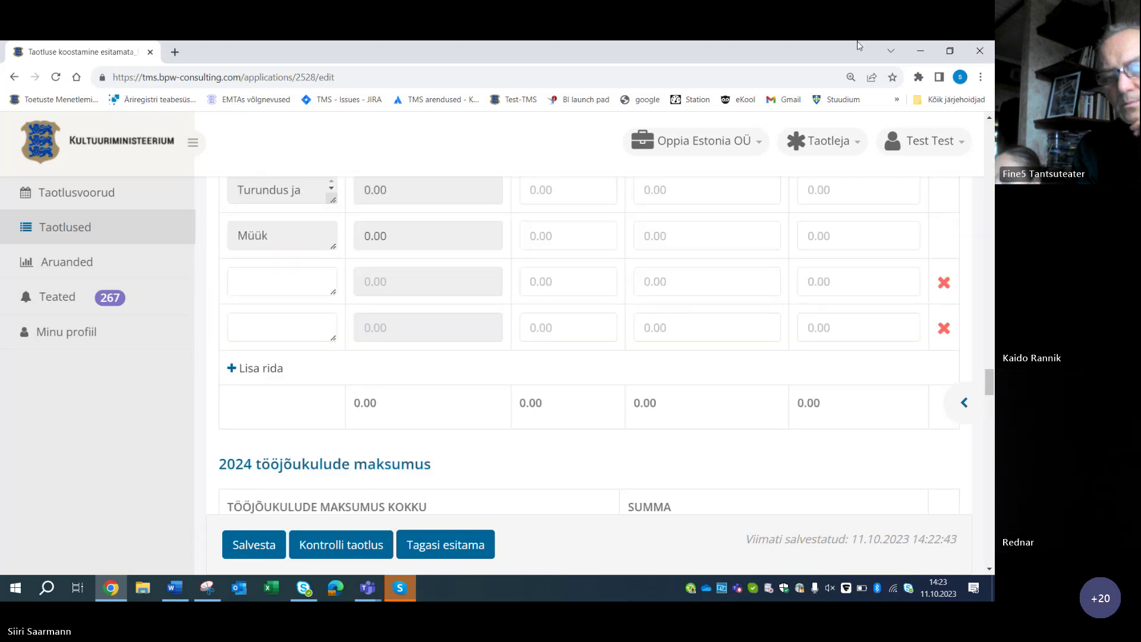
Review the 2024 labour cost rows and sum, continuing through the planned 2025 and 2026 full-time-equivalent workforce rows
scroll(804, 464, "down", 3)
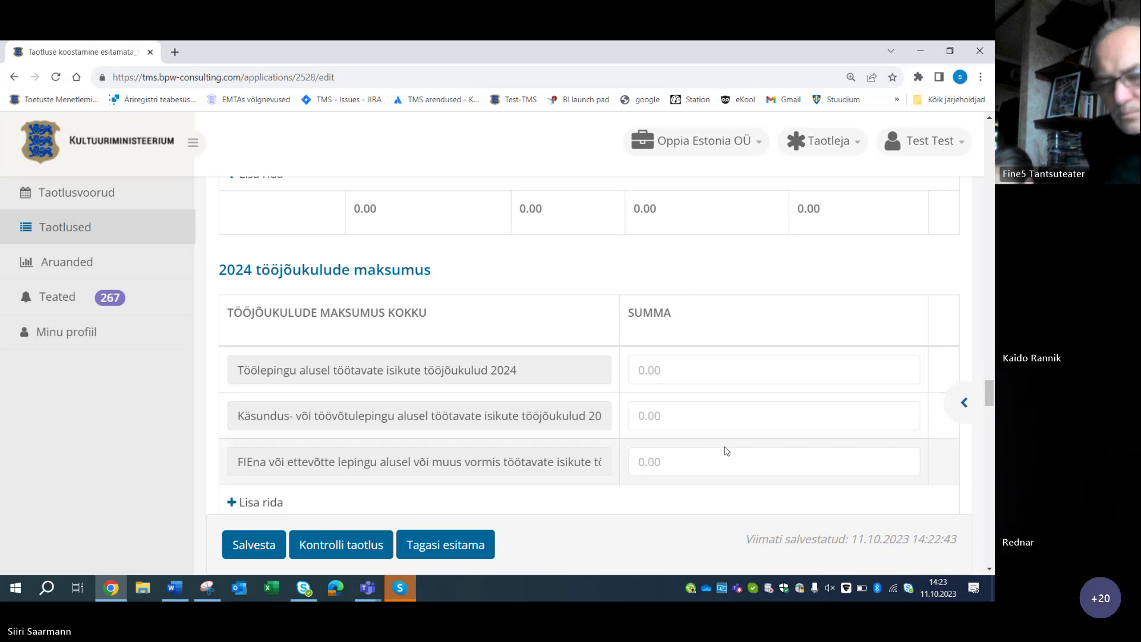
scroll(725, 457, "down", 1)
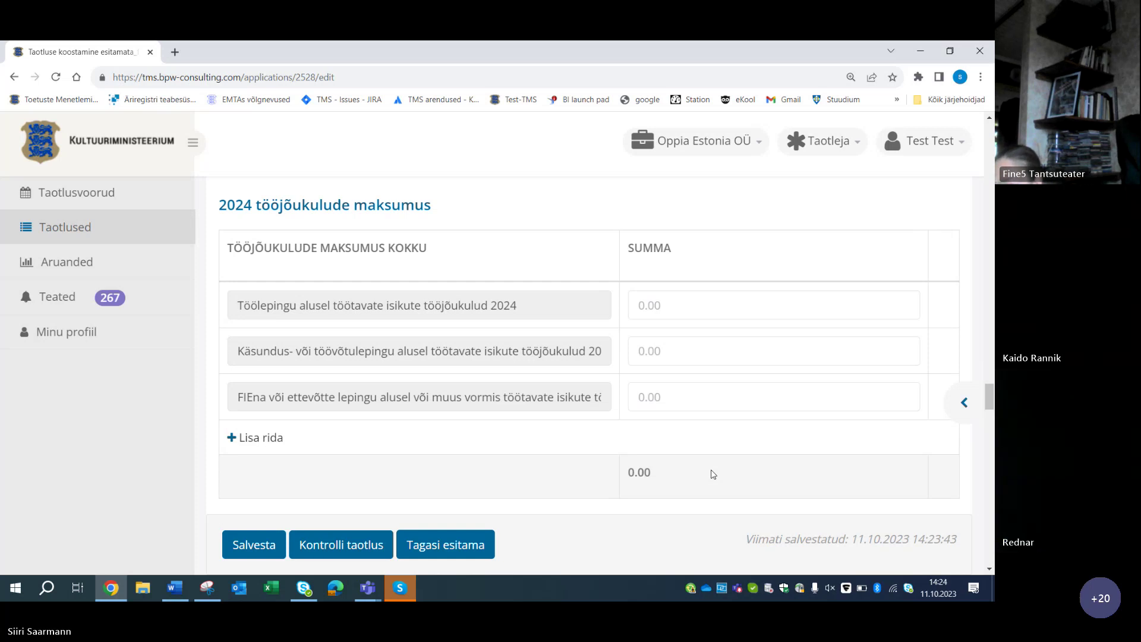
scroll(443, 388, "down", 4)
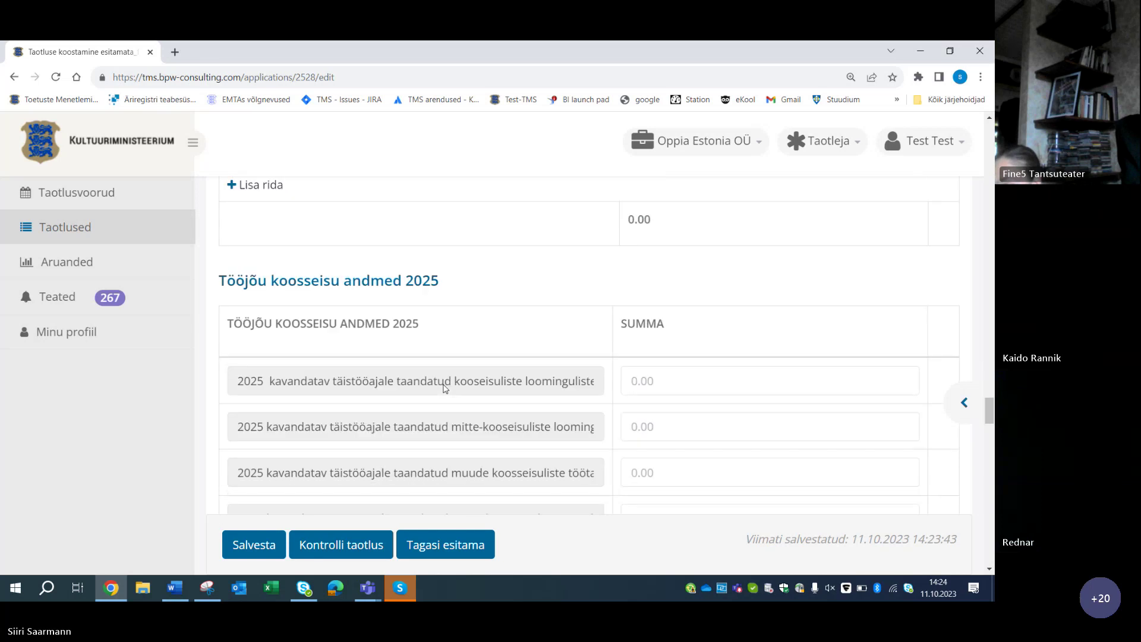
scroll(445, 389, "down", 9)
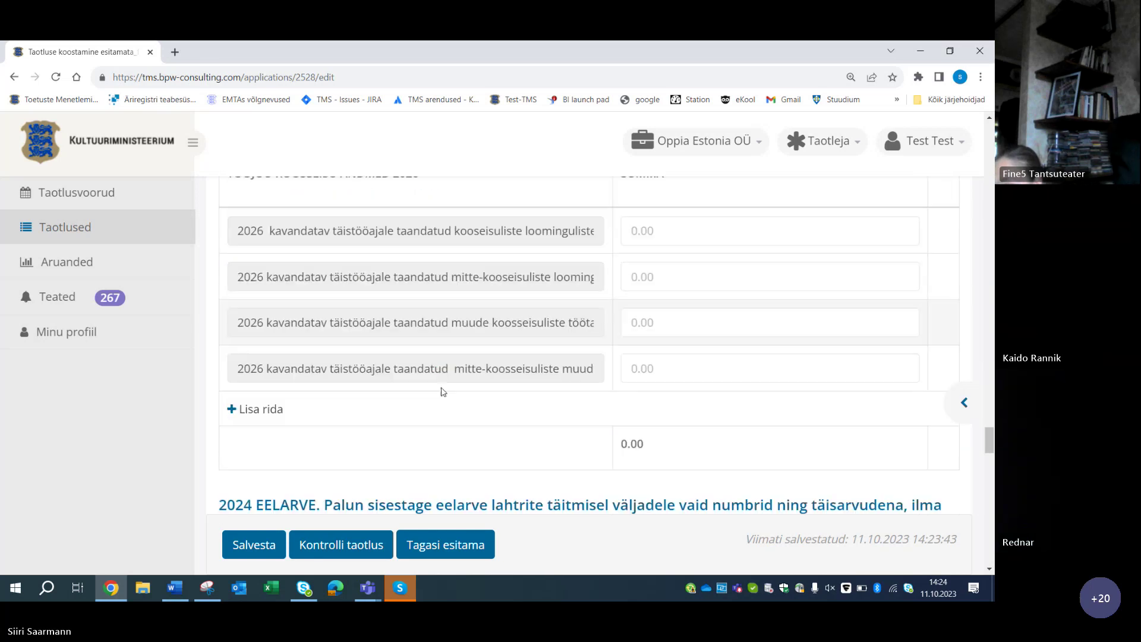
scroll(442, 391, "up", 4)
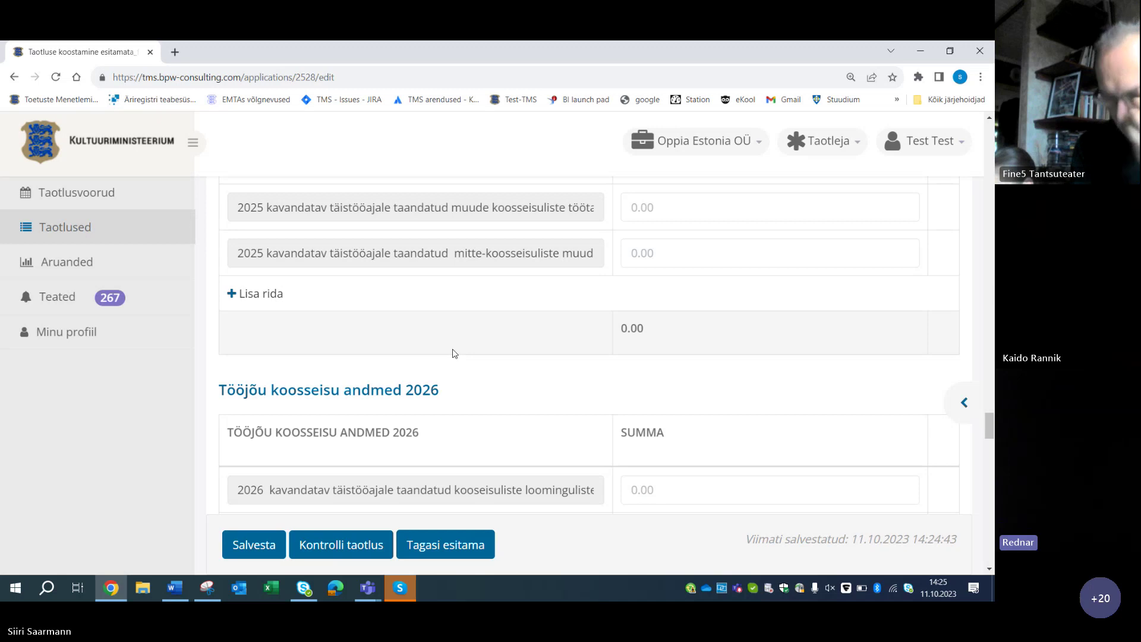
Read the 2024 budget heading's filling instructions and look over the requested support and own-financing income rows
scroll(437, 337, "down", 7)
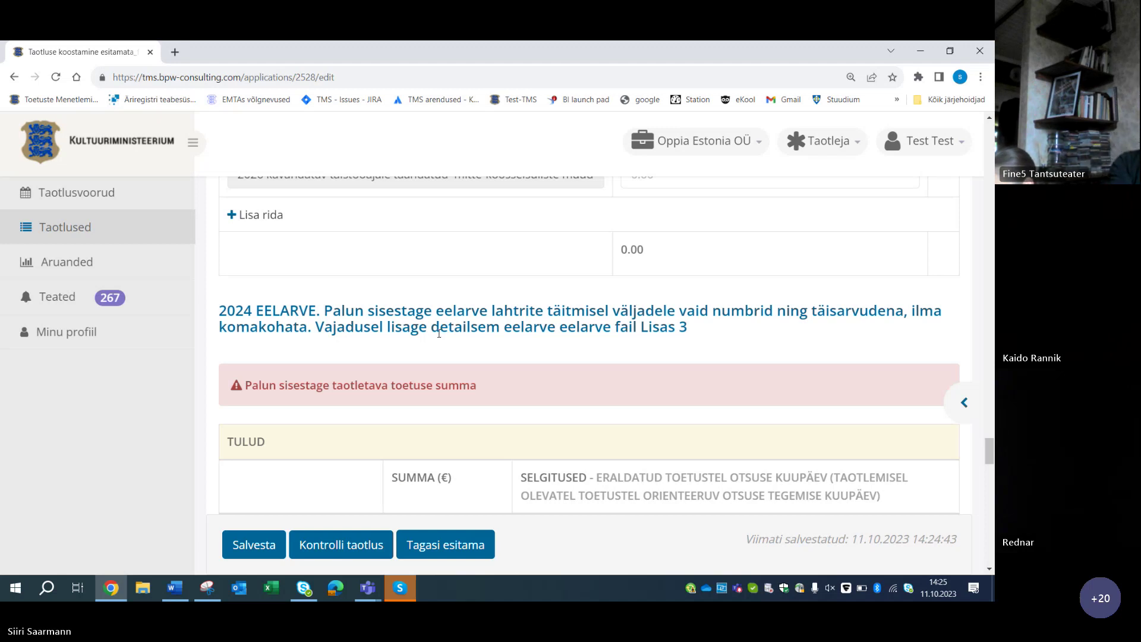
scroll(438, 334, "down", 1)
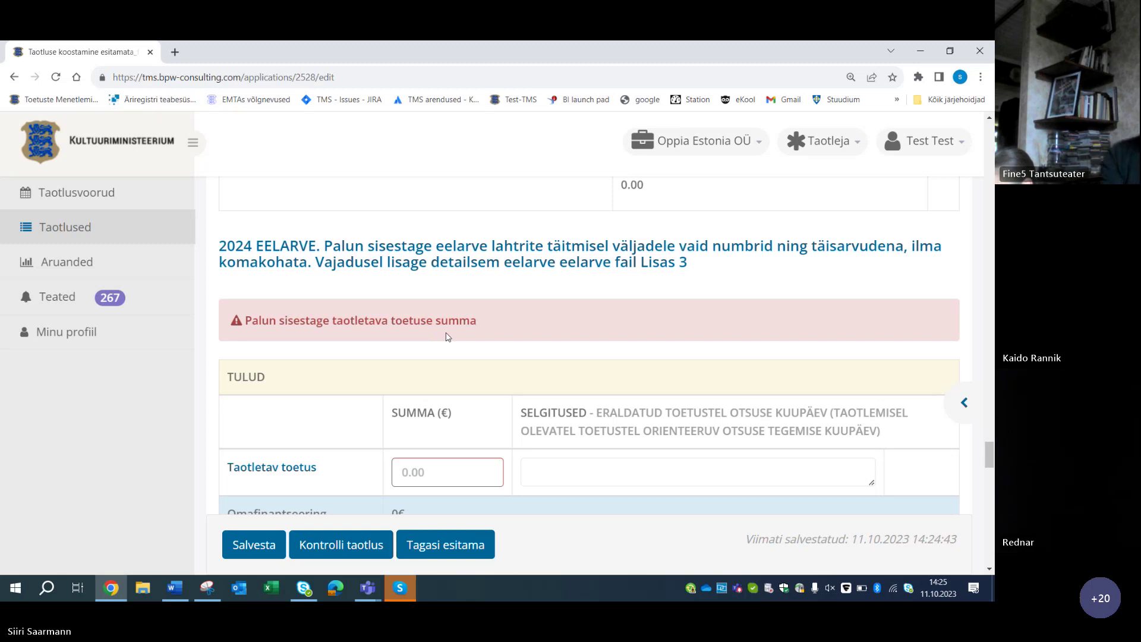
scroll(470, 320, "down", 3)
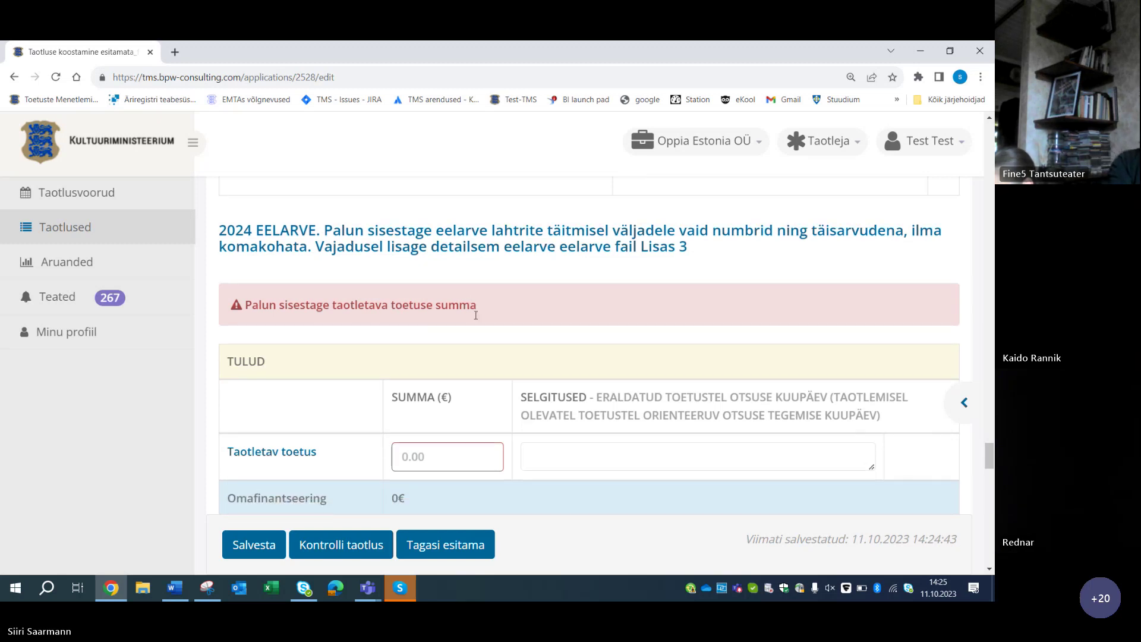
scroll(477, 309, "up", 2)
scroll(480, 309, "up", 1)
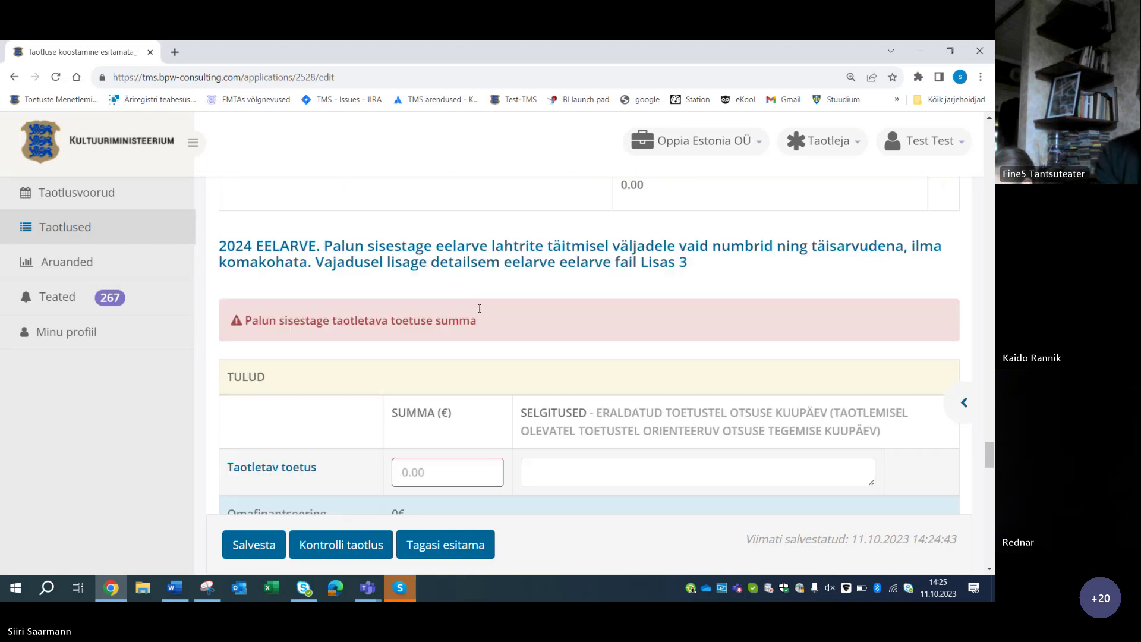
scroll(480, 312, "down", 1)
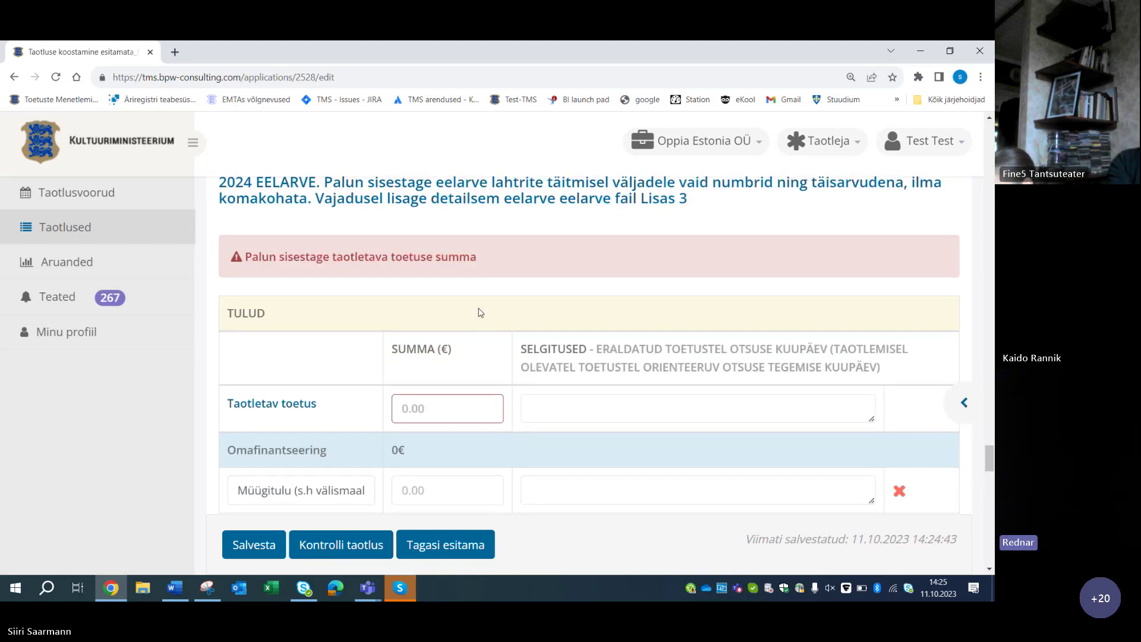
scroll(479, 309, "up", 2)
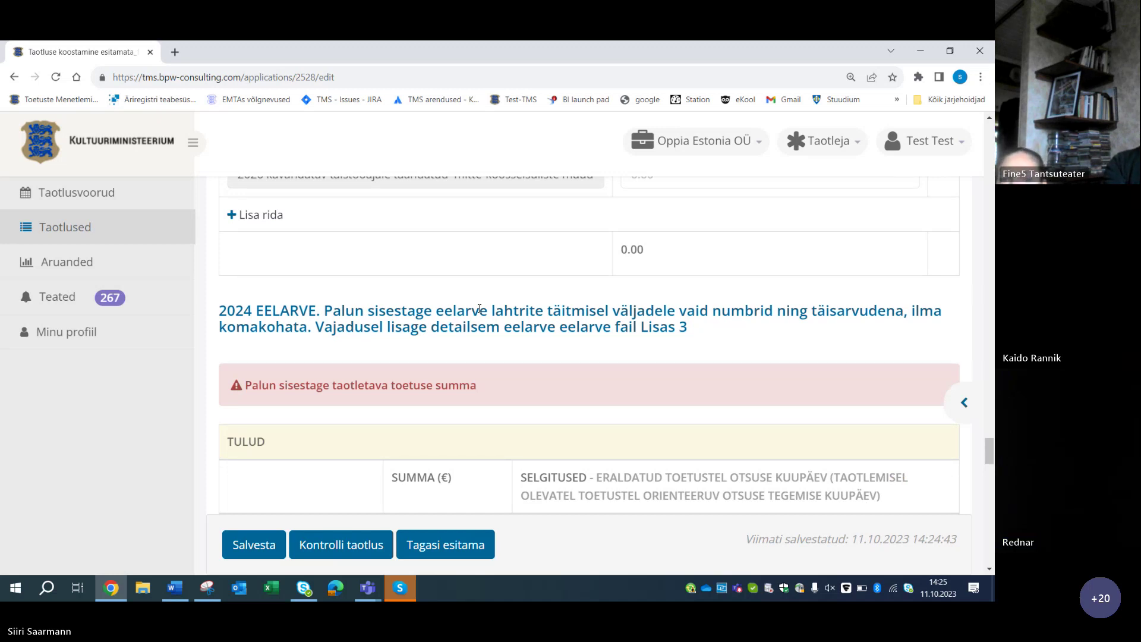
scroll(480, 309, "down", 3)
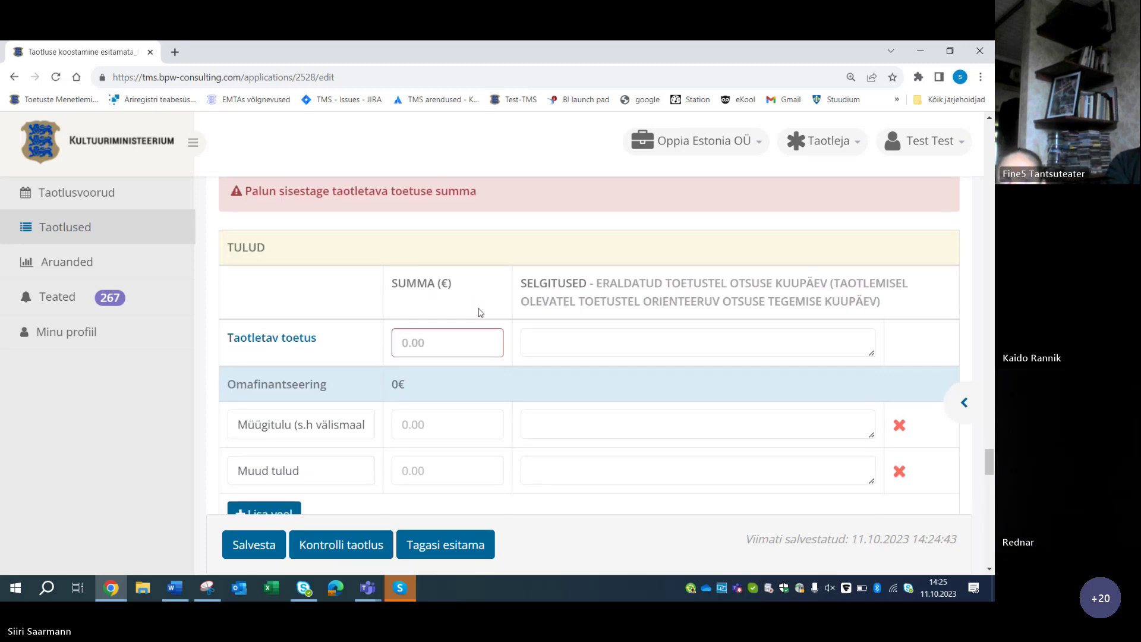
scroll(480, 312, "down", 1)
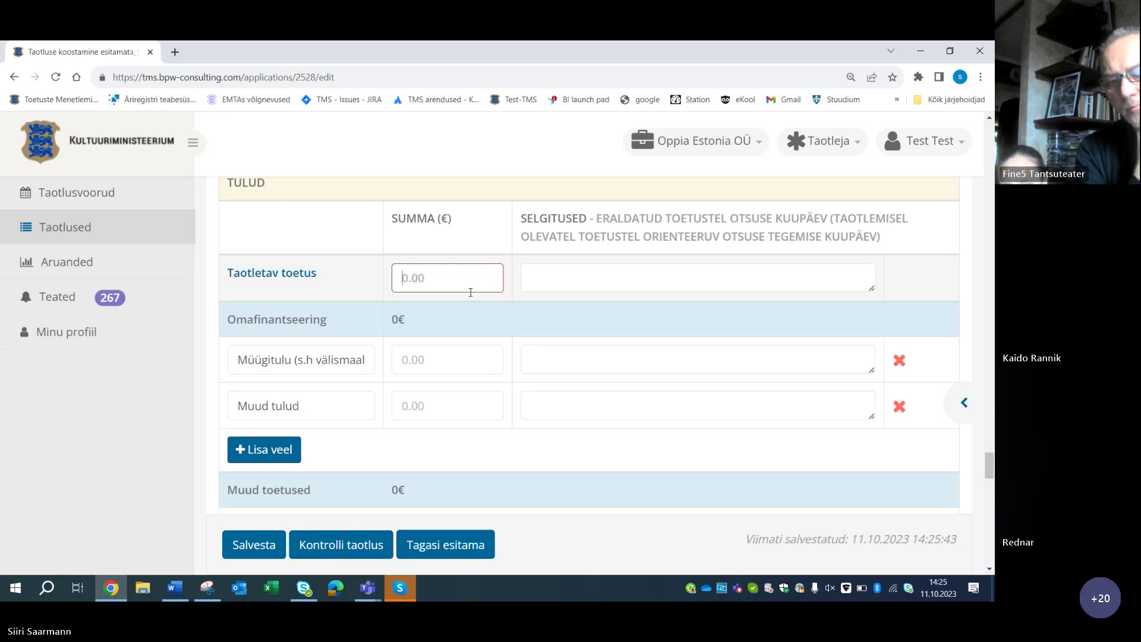
Activate the Taotletav toetus amount field and examine it alongside the income table's headings and the budget instructions
left_click(470, 293)
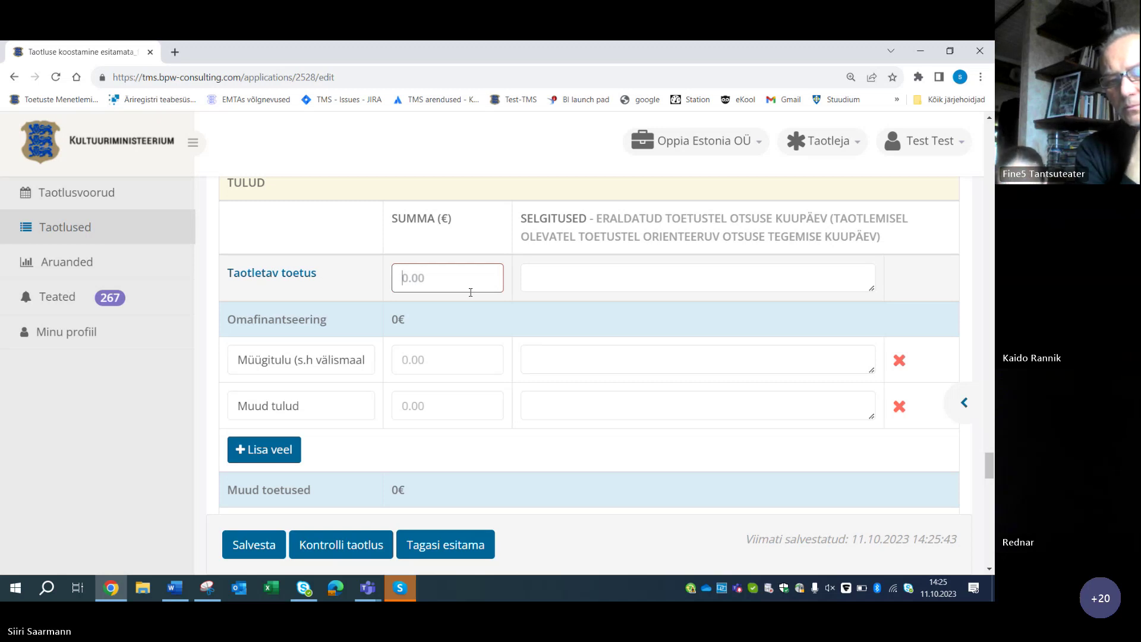
scroll(474, 301, "down", 2)
scroll(476, 303, "up", 3)
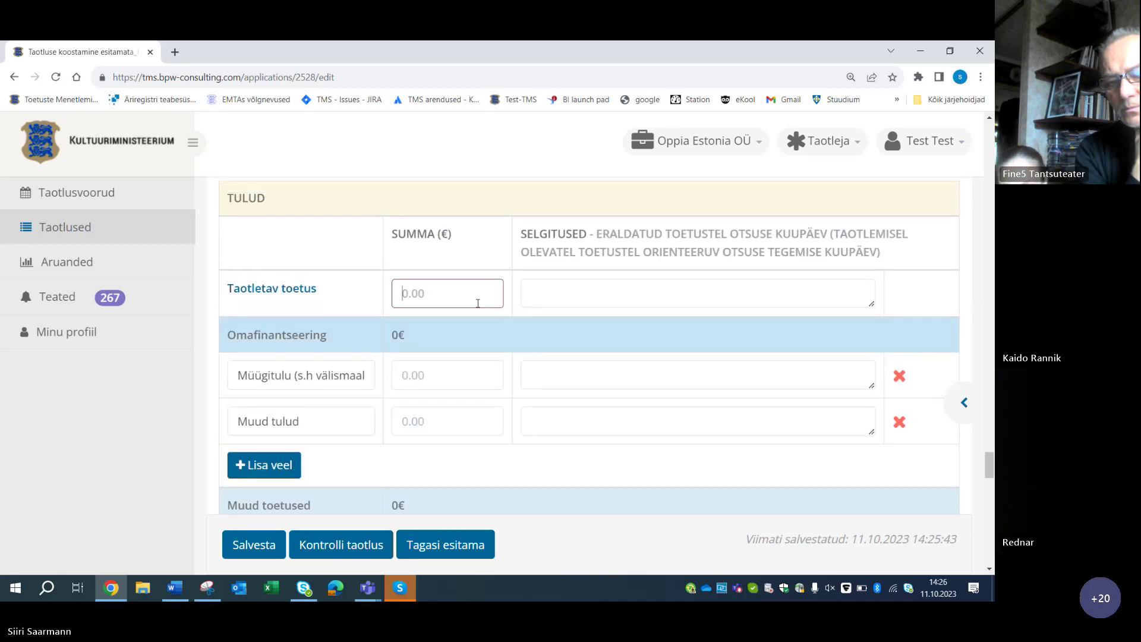
scroll(478, 304, "up", 2)
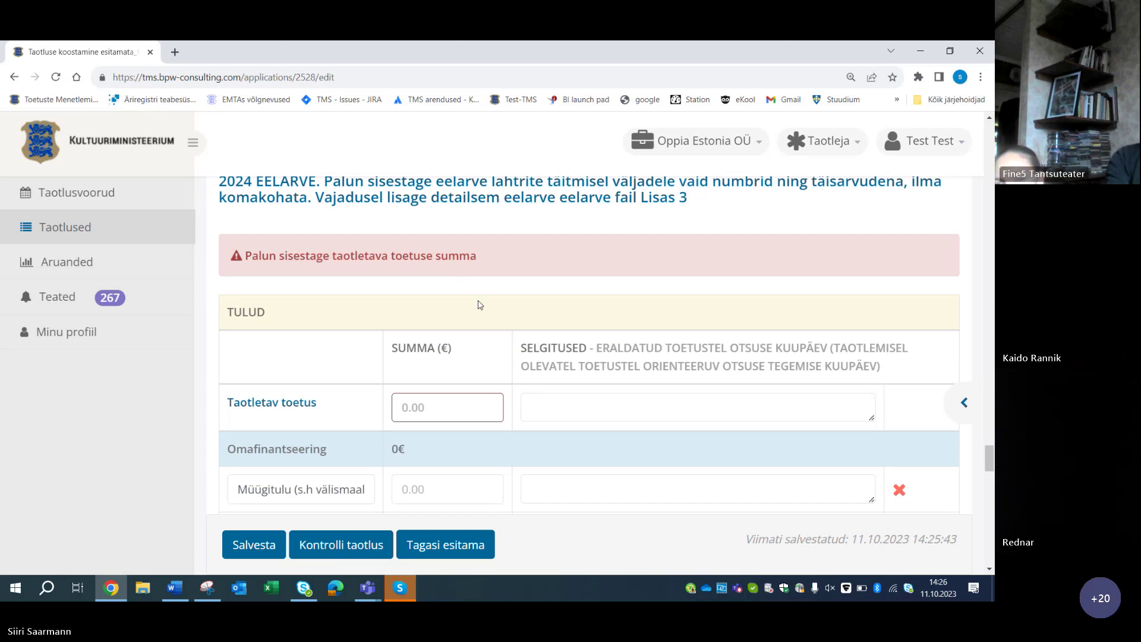
scroll(480, 305, "down", 1)
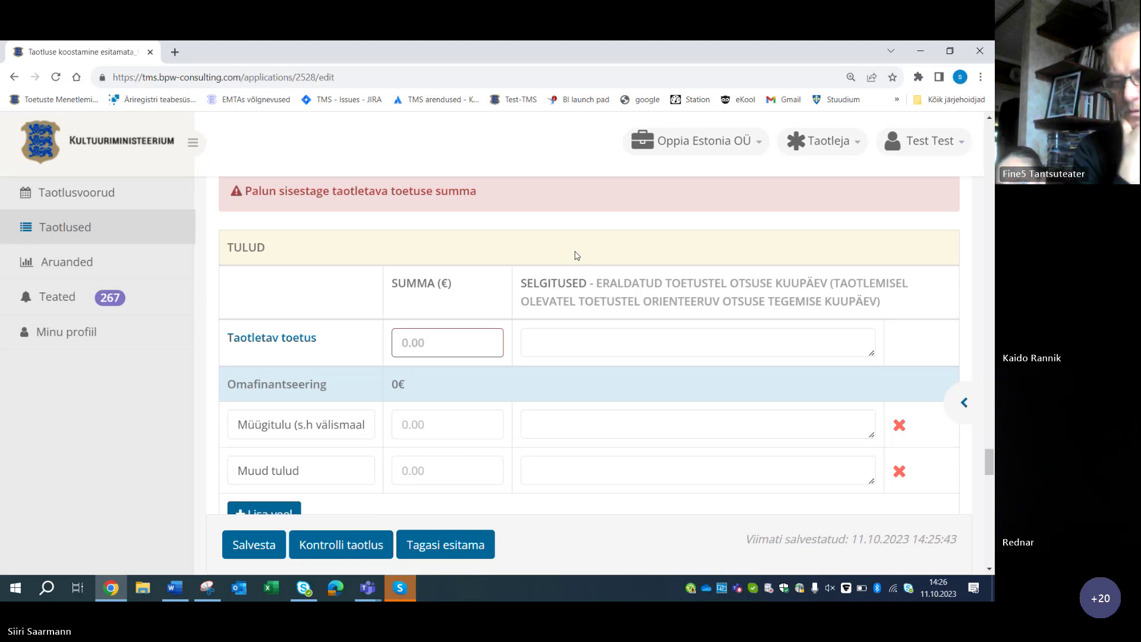
scroll(575, 256, "up", 2)
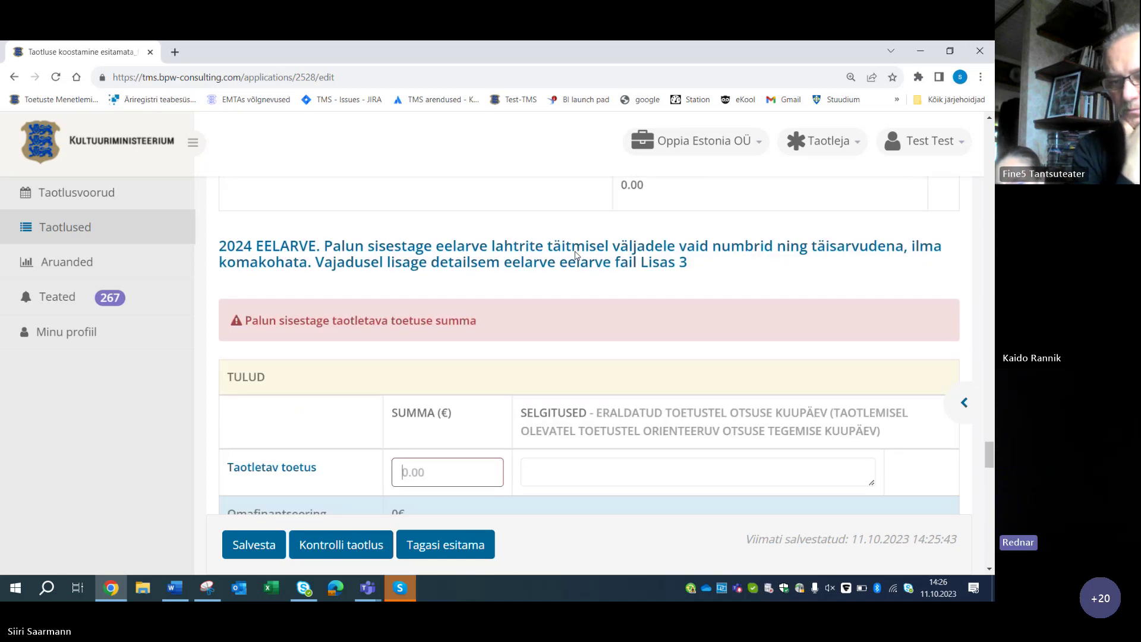
Recheck the 2026 workforce composition rows that precede the 2024 budget section
scroll(575, 256, "up", 2)
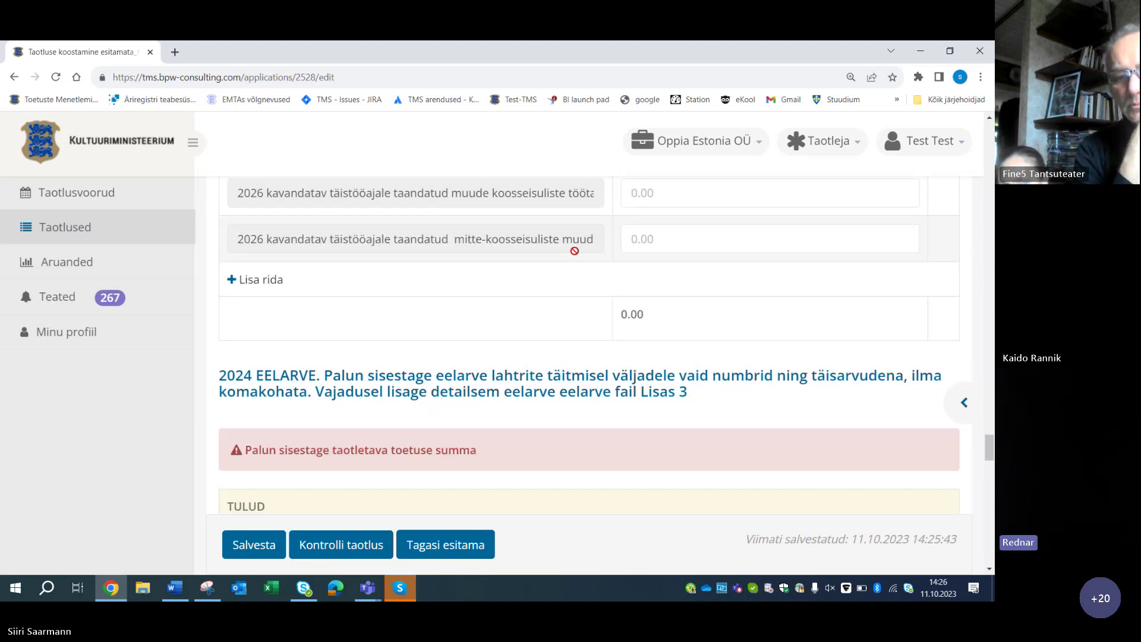
scroll(575, 251, "up", 4)
scroll(576, 257, "down", 2)
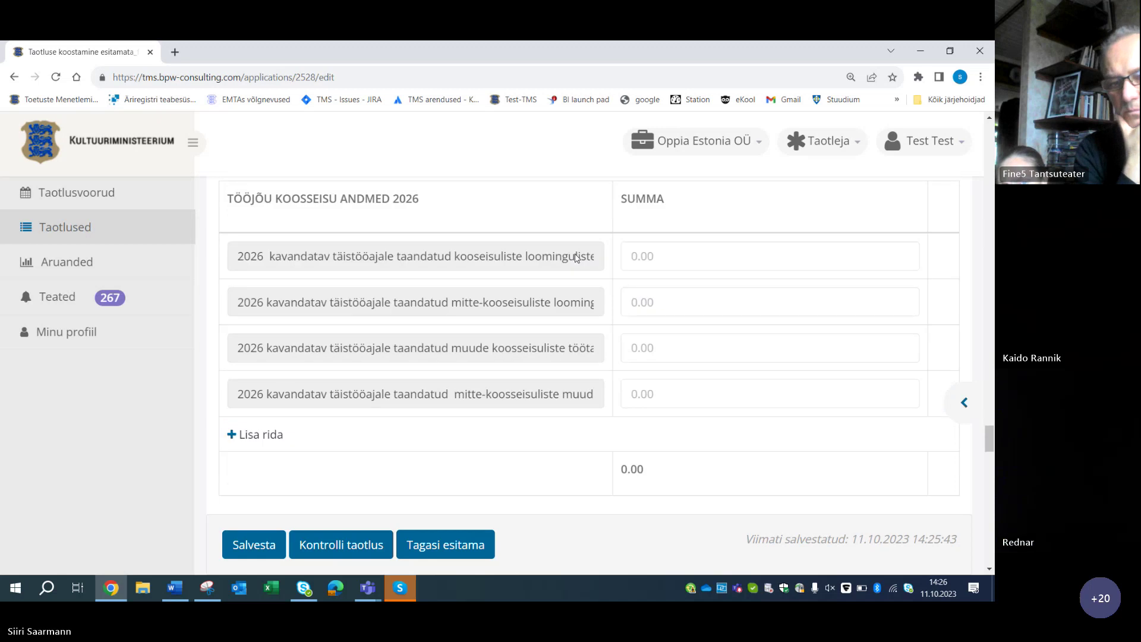
scroll(575, 256, "down", 2)
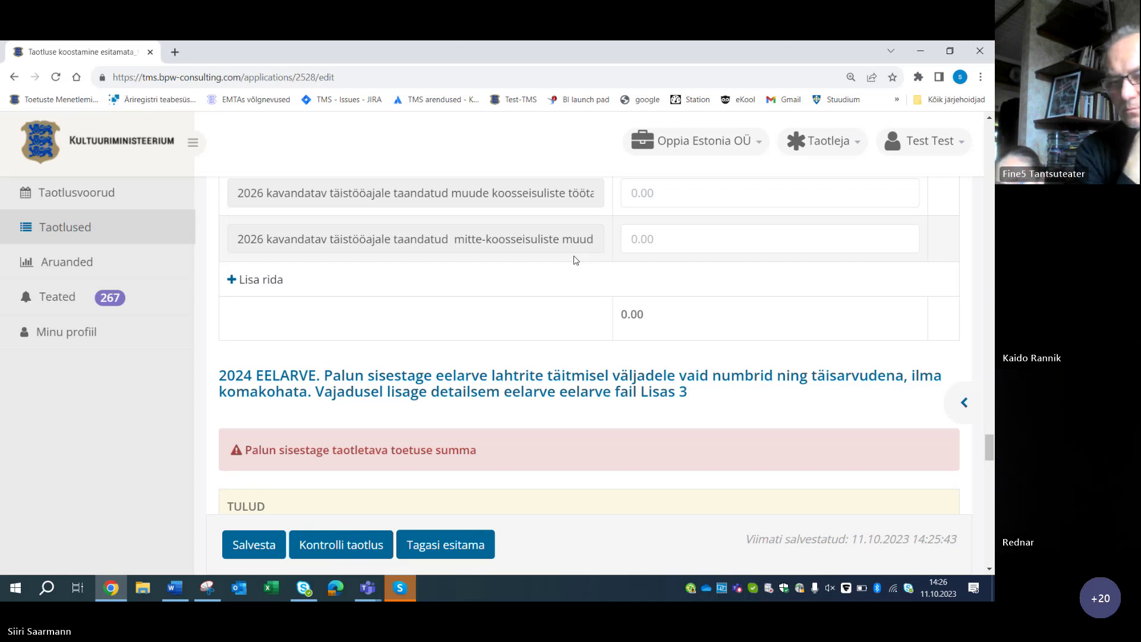
Look through the budget's income groups and the labour, operating and other cost categories with their funding-source columns
scroll(575, 260, "down", 4)
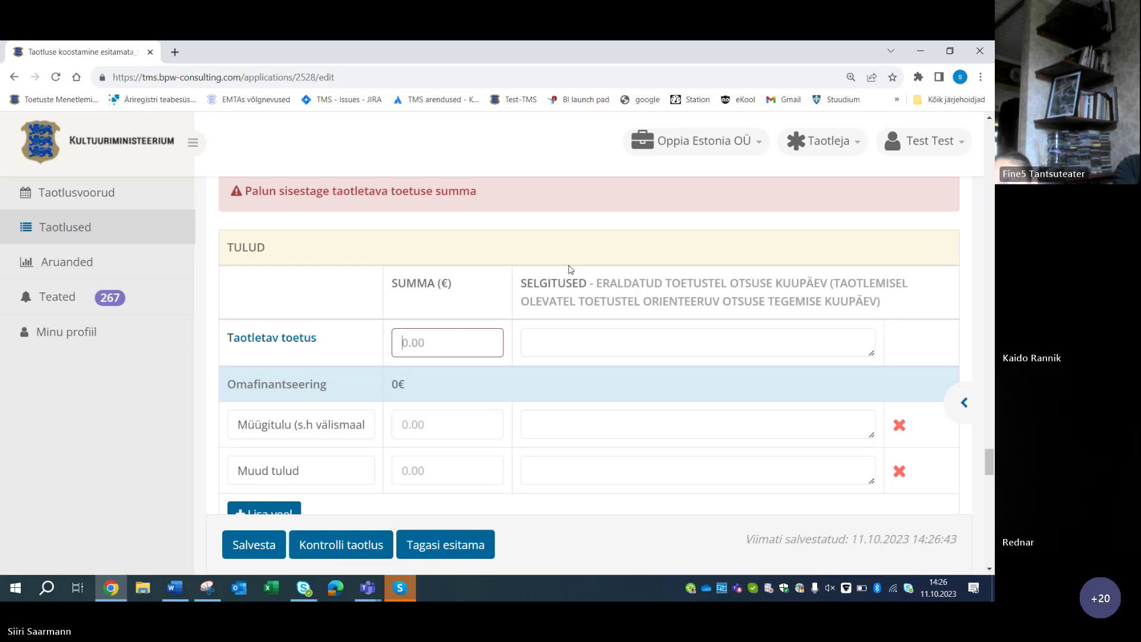
scroll(570, 268, "down", 3)
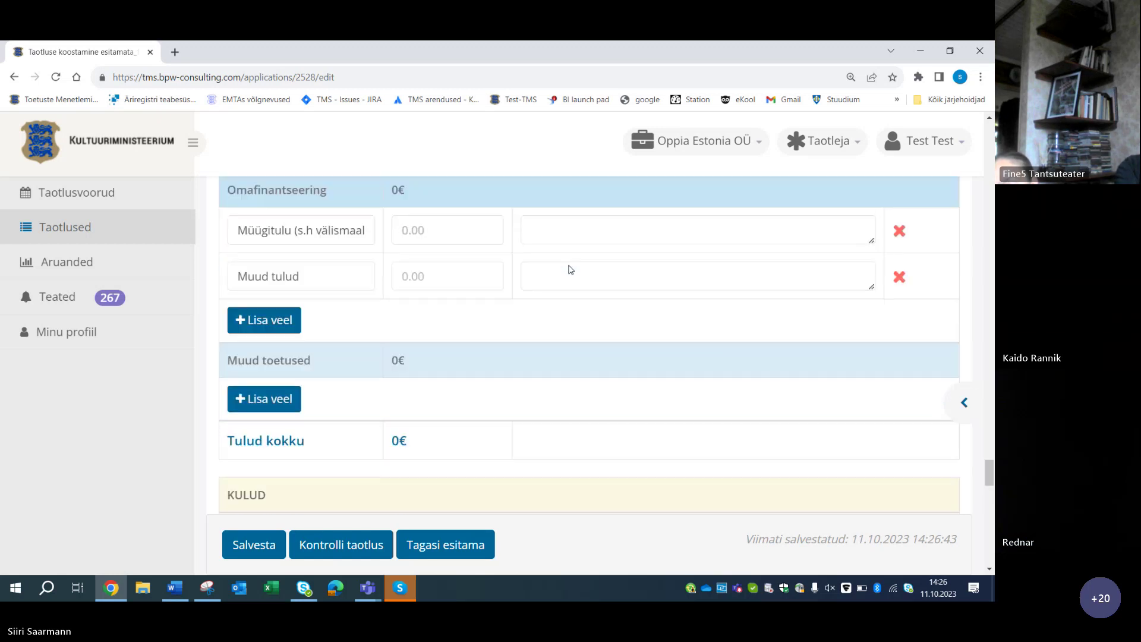
scroll(569, 268, "down", 3)
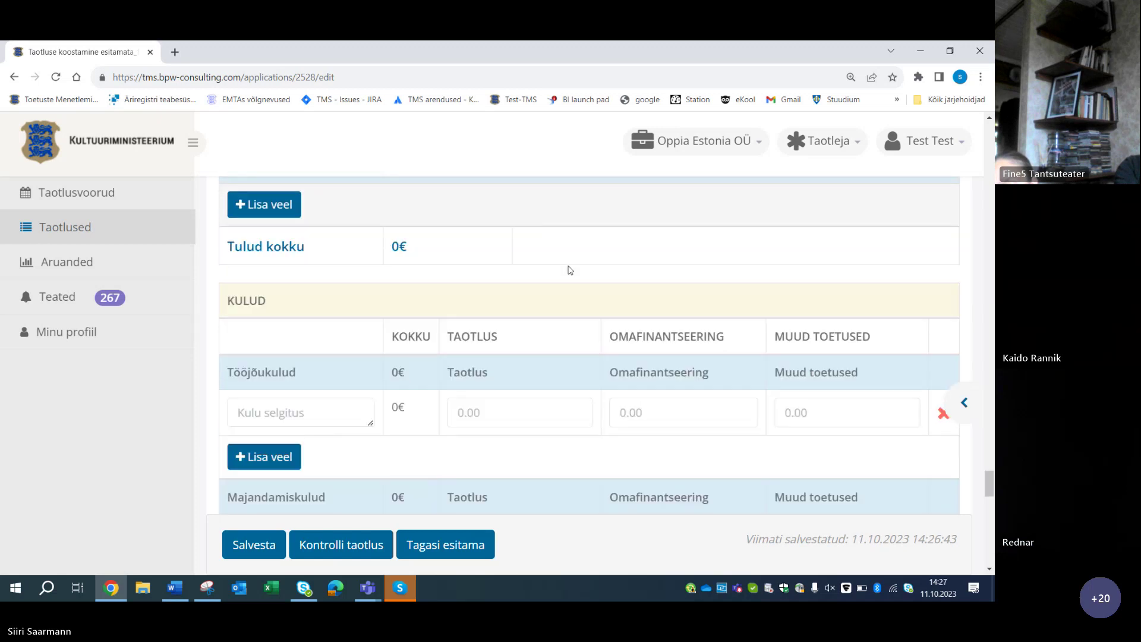
scroll(570, 270, "down", 1)
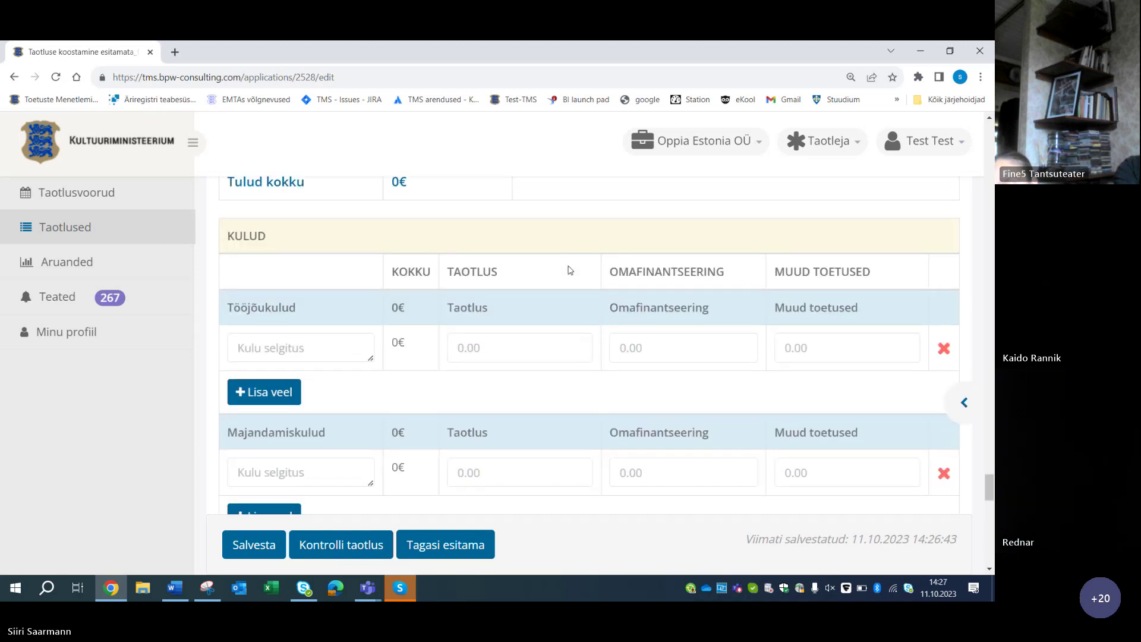
scroll(570, 270, "down", 1)
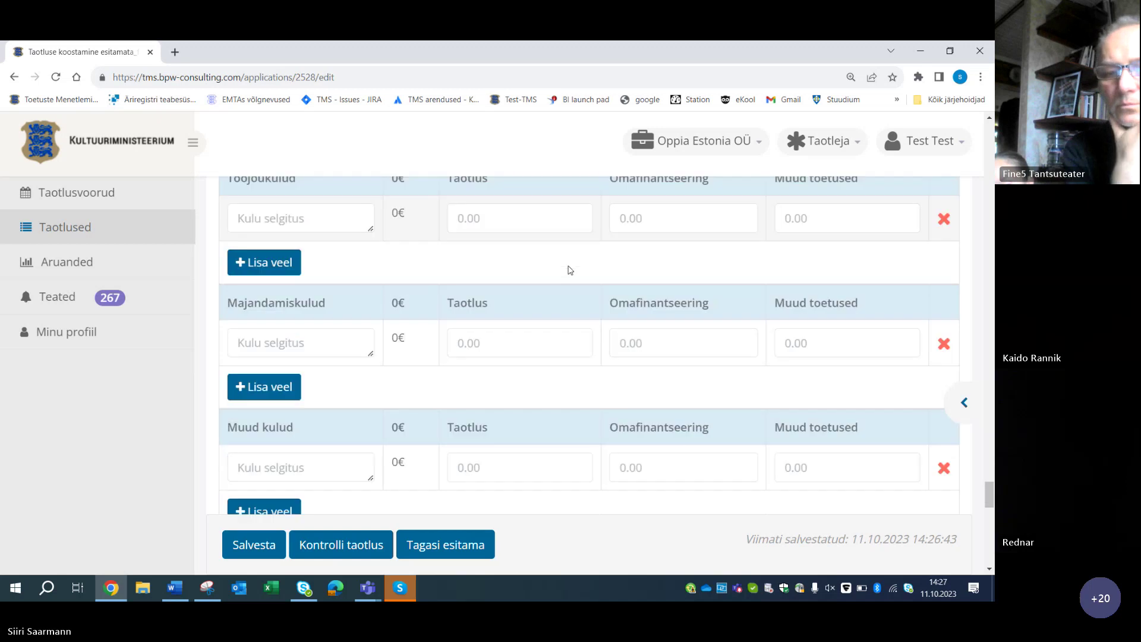
scroll(570, 270, "down", 1)
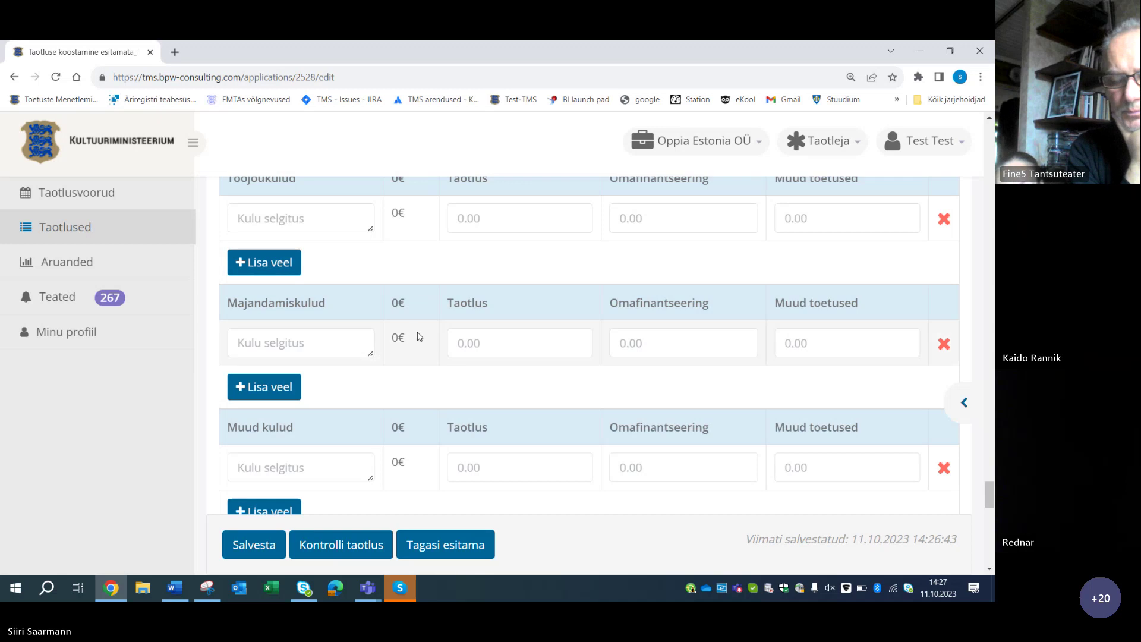
Add two more blank cost rows under Tööjõukulud in the 2024 budget's expenses table
scroll(462, 337, "up", 1)
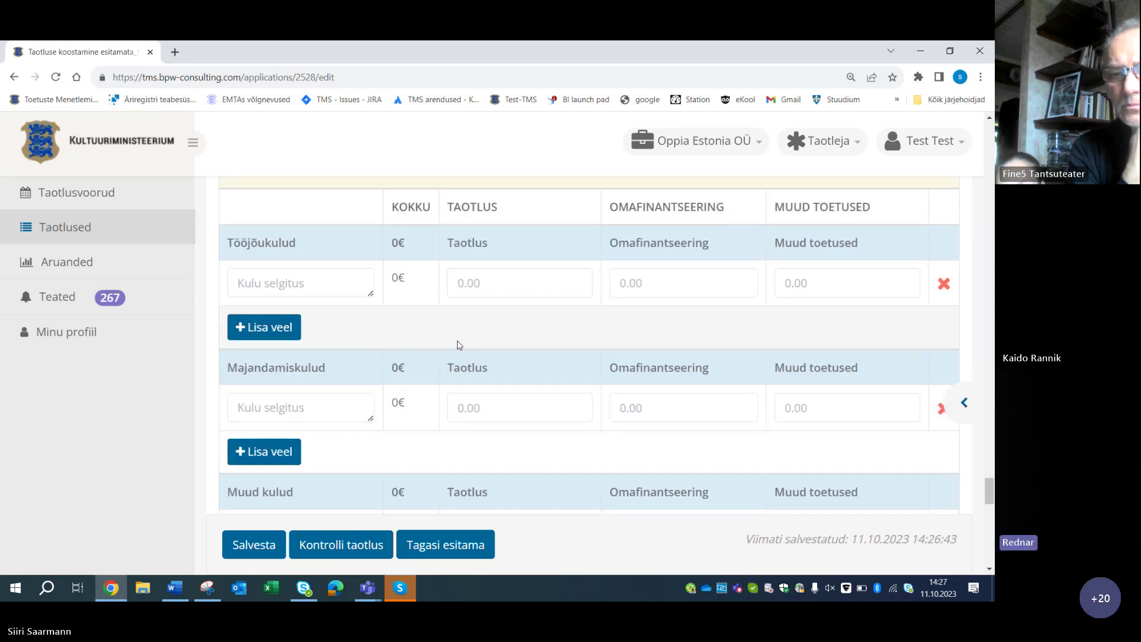
left_click(263, 327)
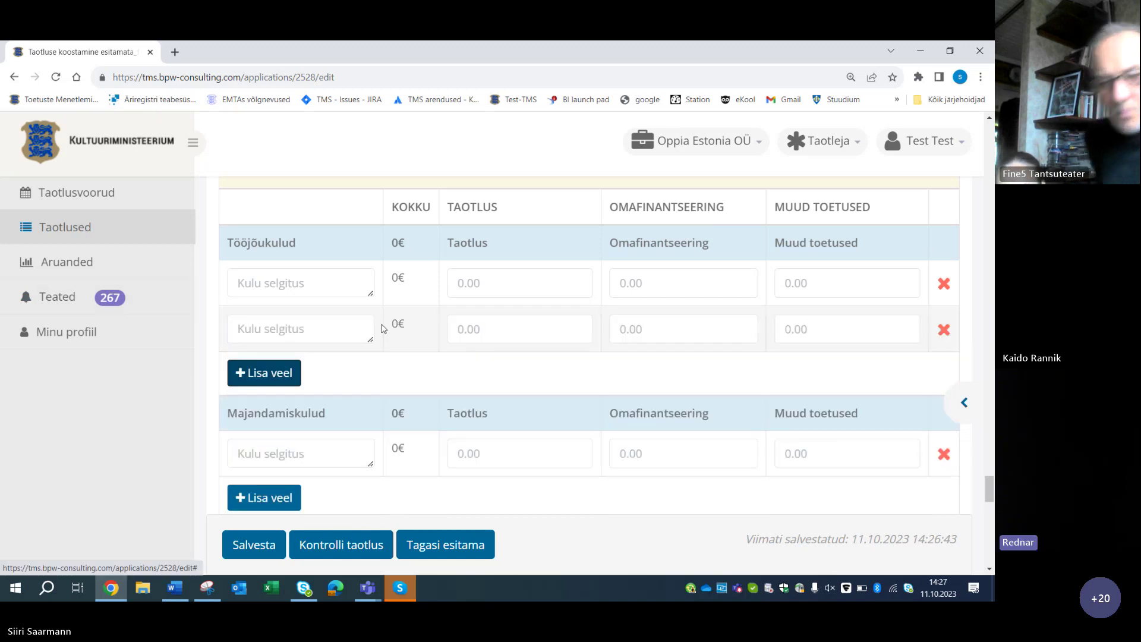
left_click(293, 373)
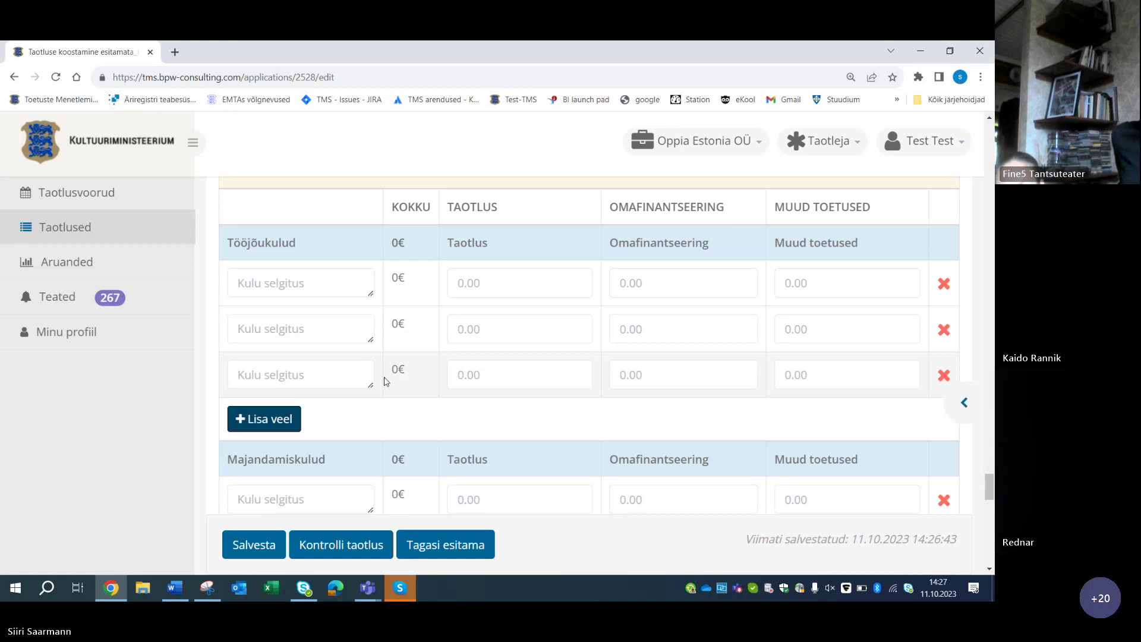
Add one more blank cost row under each of Majandamiskulud and Muud kulud, and return to the start of the expenses table
scroll(383, 381, "down", 1)
scroll(383, 380, "down", 3)
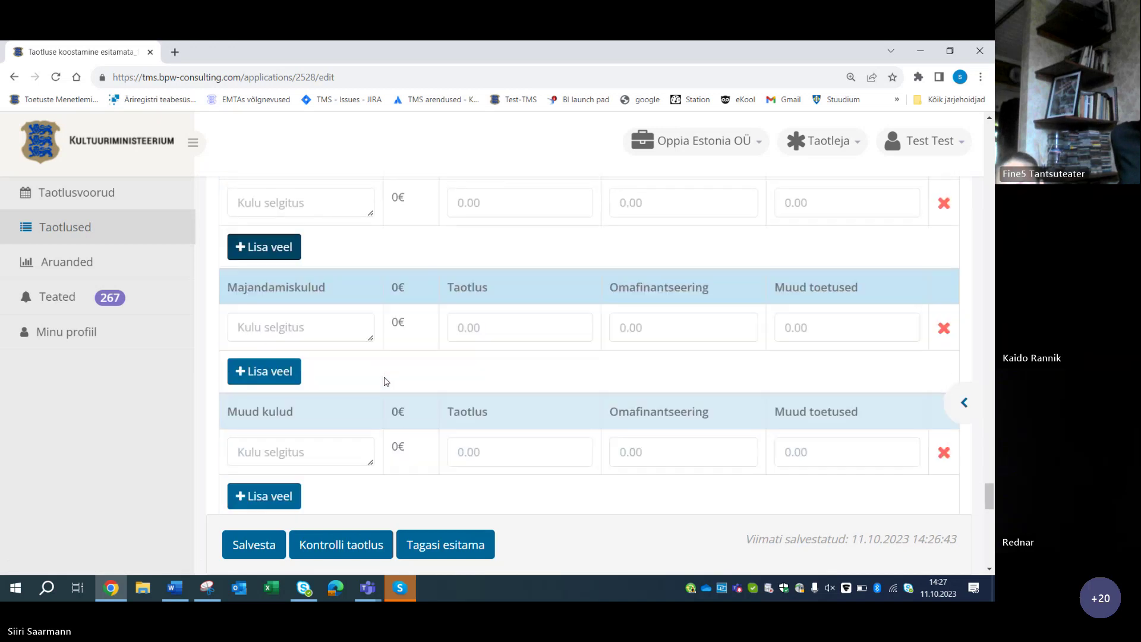
left_click(281, 289)
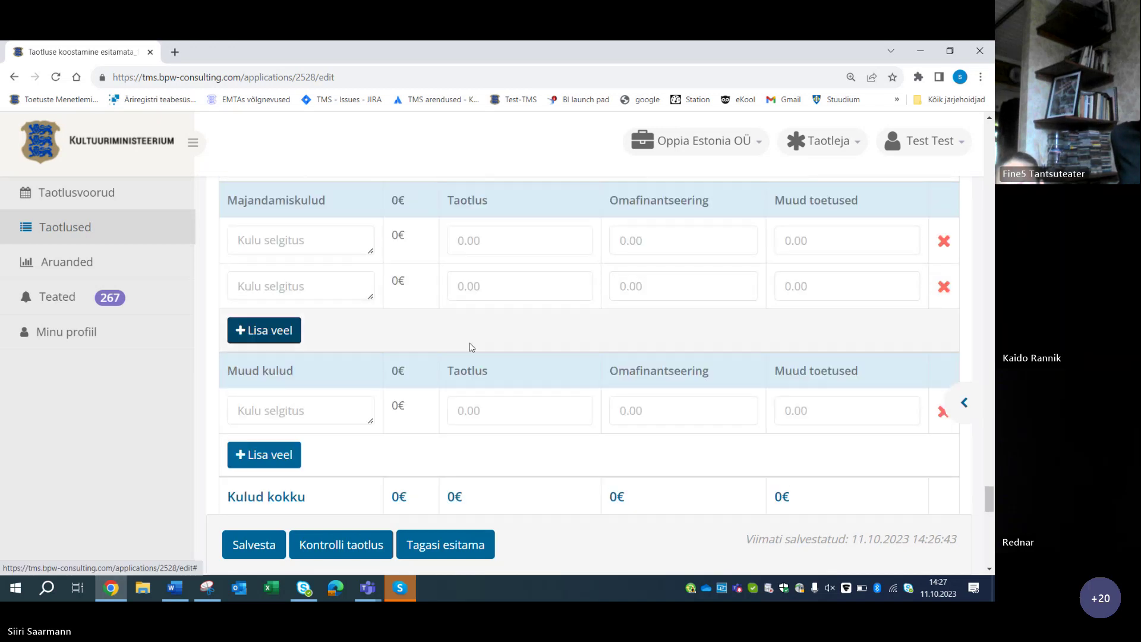
scroll(457, 349, "down", 2)
left_click(280, 327)
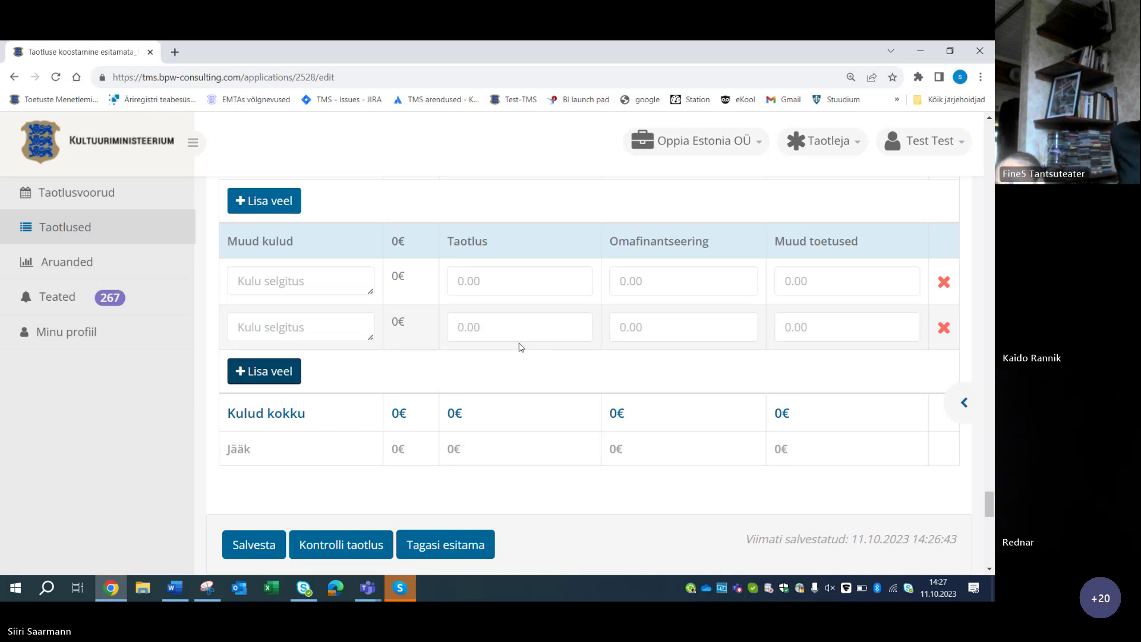
scroll(521, 348, "up", 3)
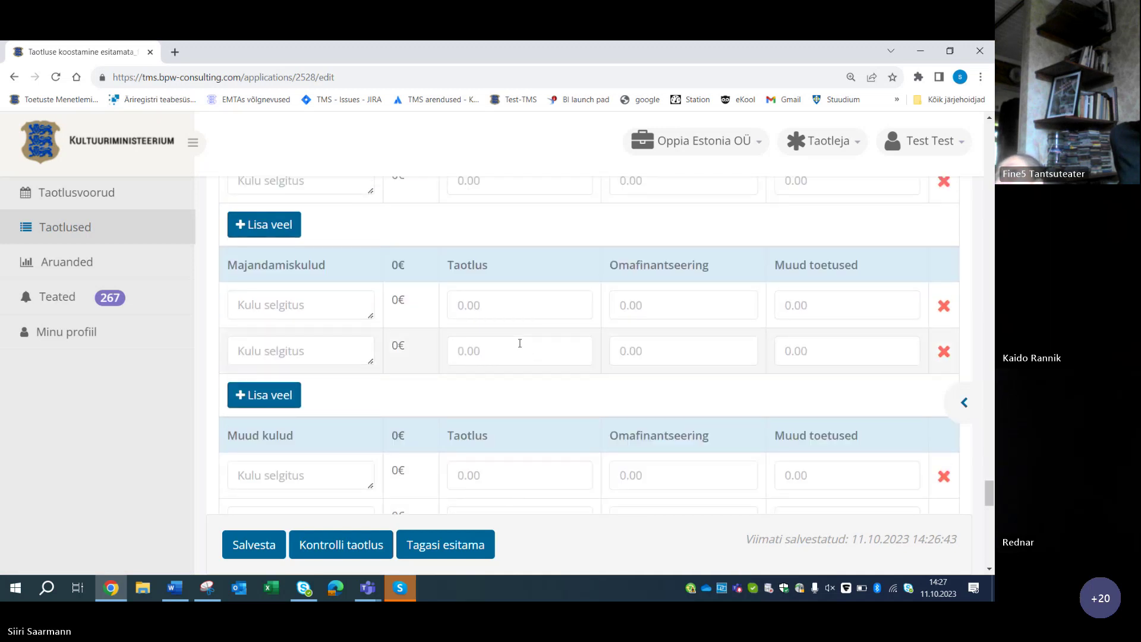
scroll(520, 344, "up", 4)
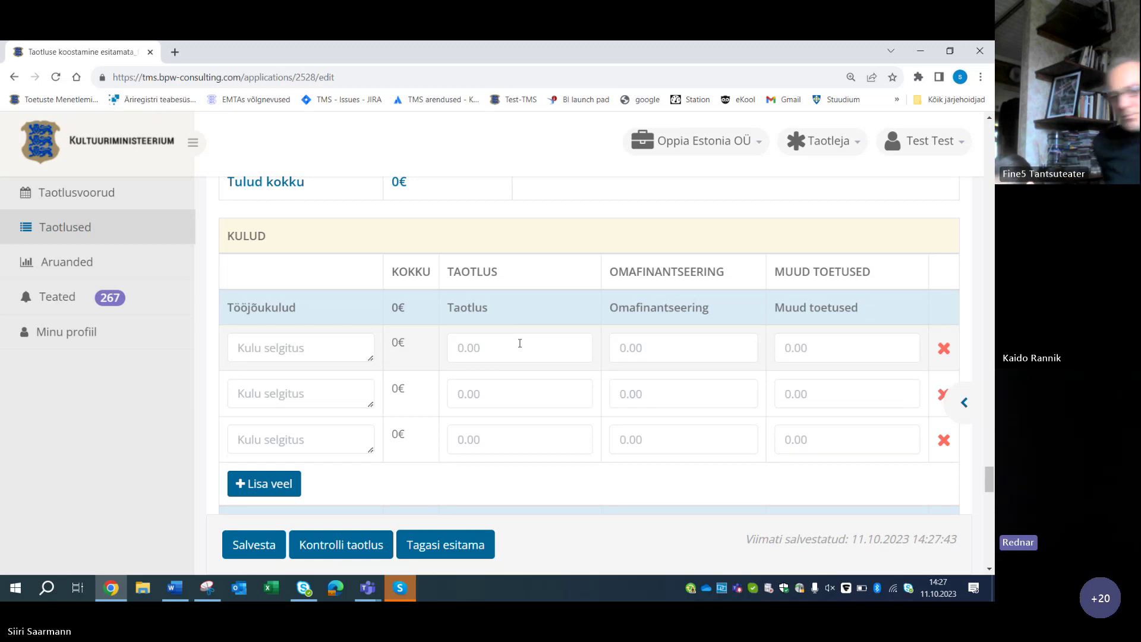
Look back through the budget's expenses and income tables up to the 2026 workforce composition table
scroll(520, 343, "down", 1)
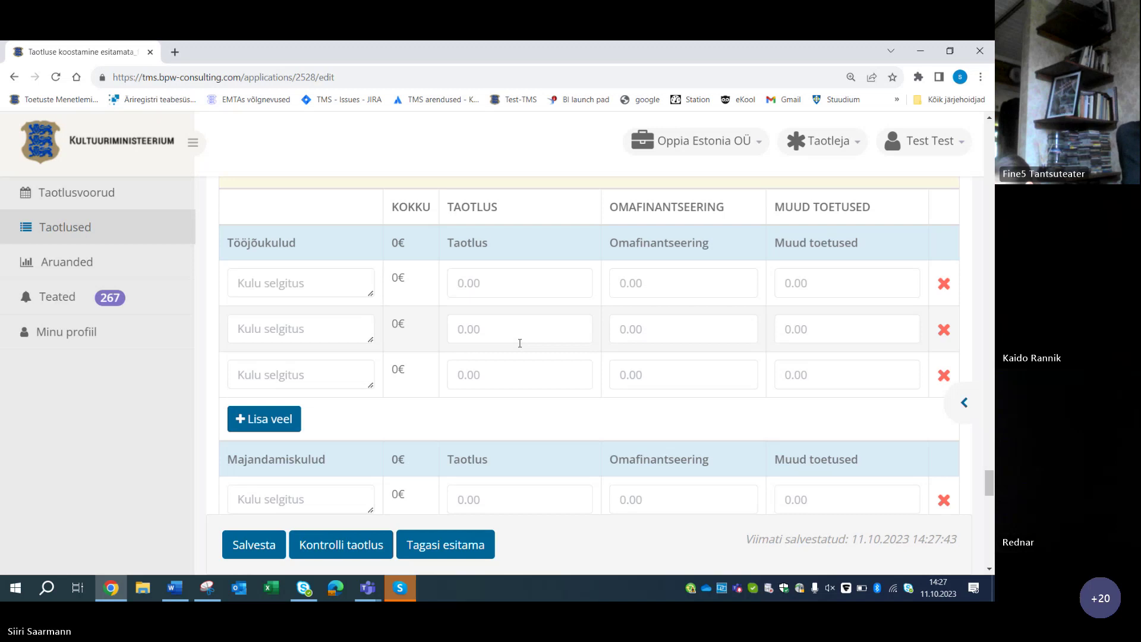
scroll(519, 343, "up", 1)
scroll(519, 343, "up", 1)
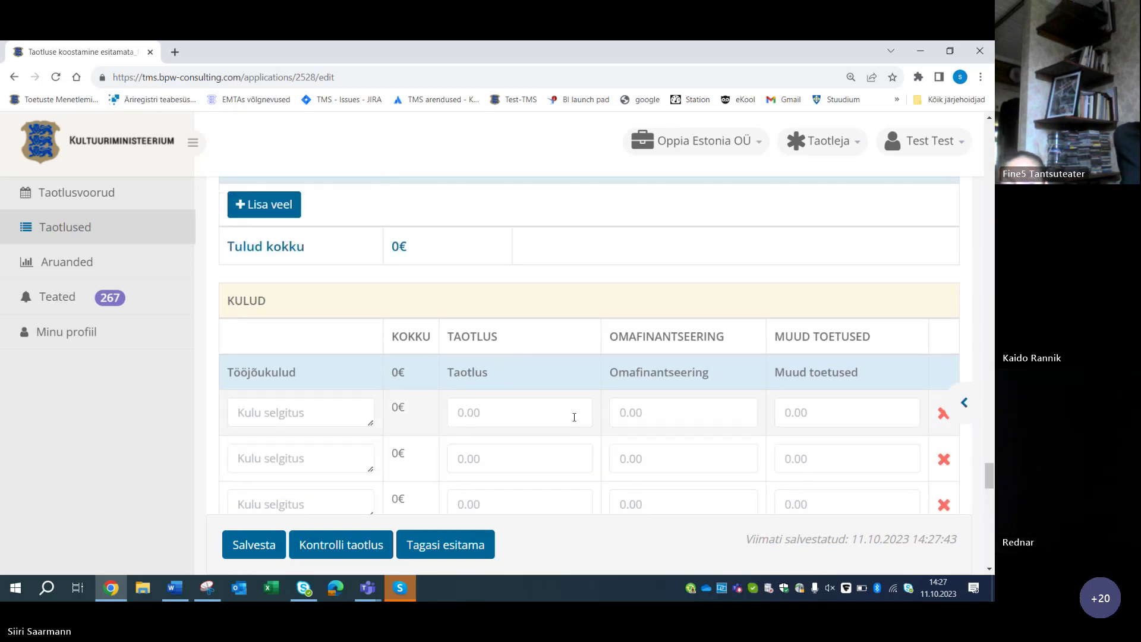
scroll(613, 465, "up", 2)
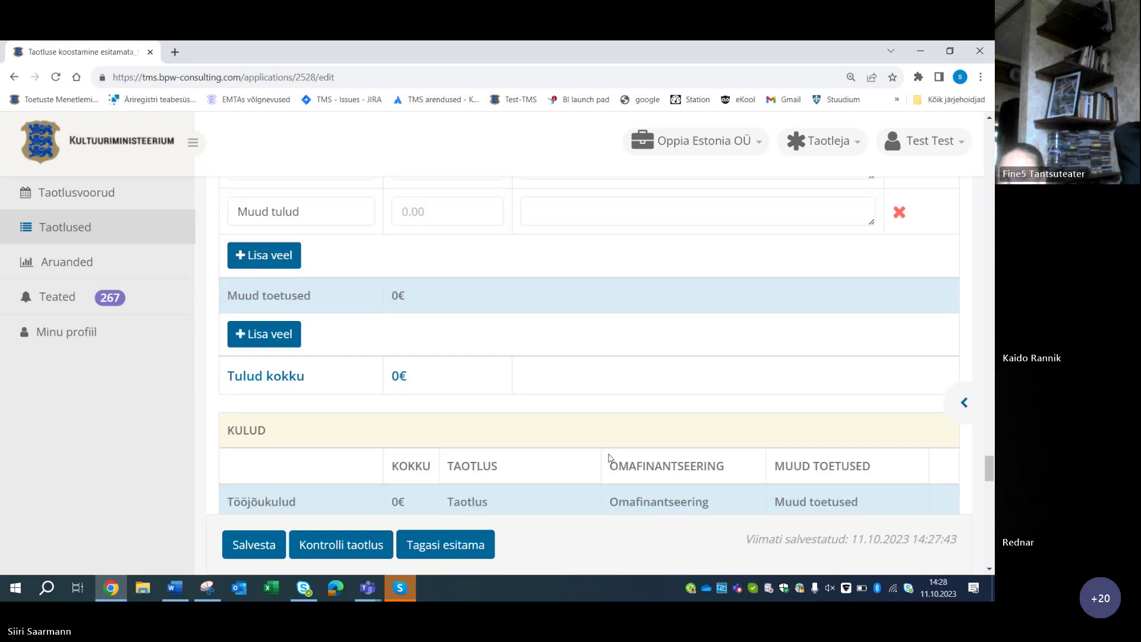
scroll(609, 458, "down", 2)
scroll(609, 458, "up", 5)
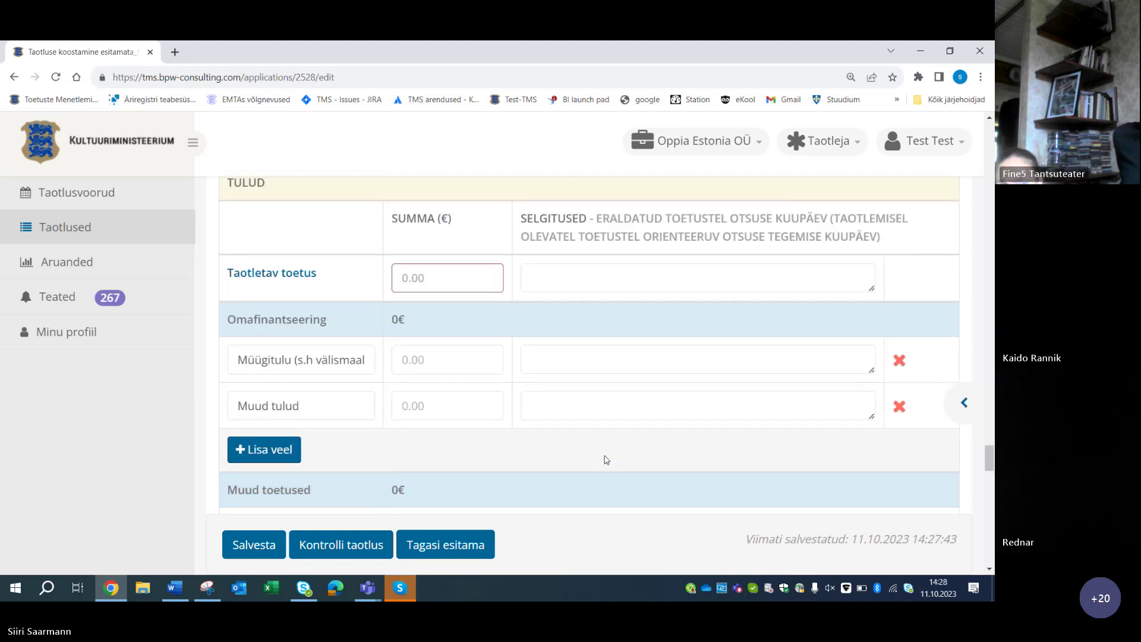
scroll(606, 460, "up", 8)
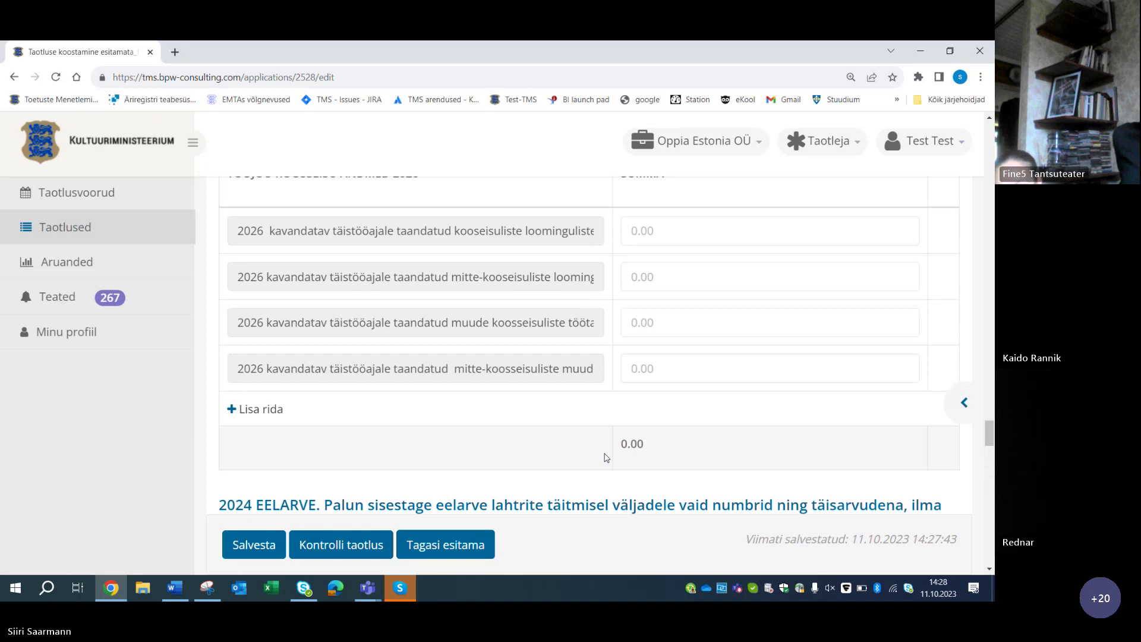
scroll(607, 458, "up", 1)
scroll(692, 411, "up", 1)
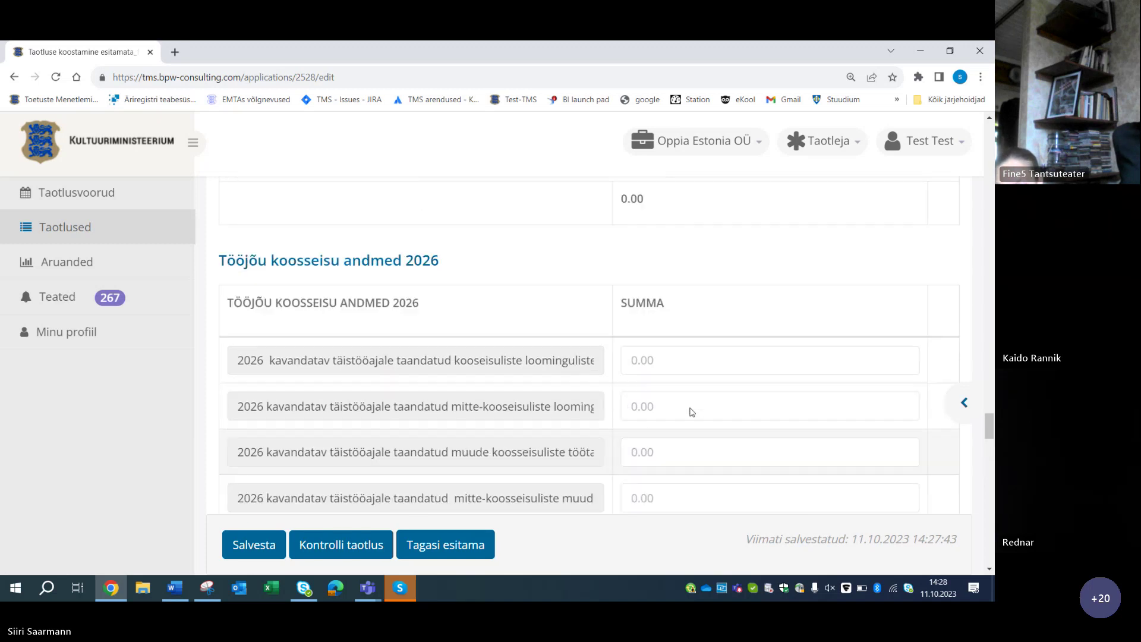
Add one more blank row below Müük in the staffing table that precedes the 2024 labour costs section
scroll(692, 411, "up", 10)
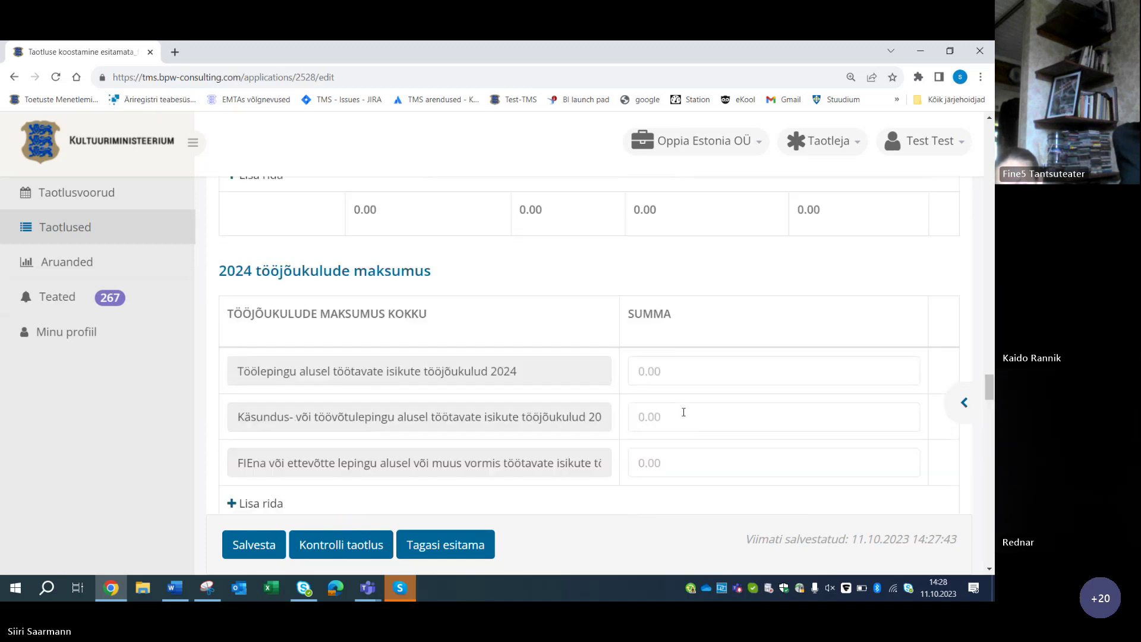
scroll(683, 412, "up", 5)
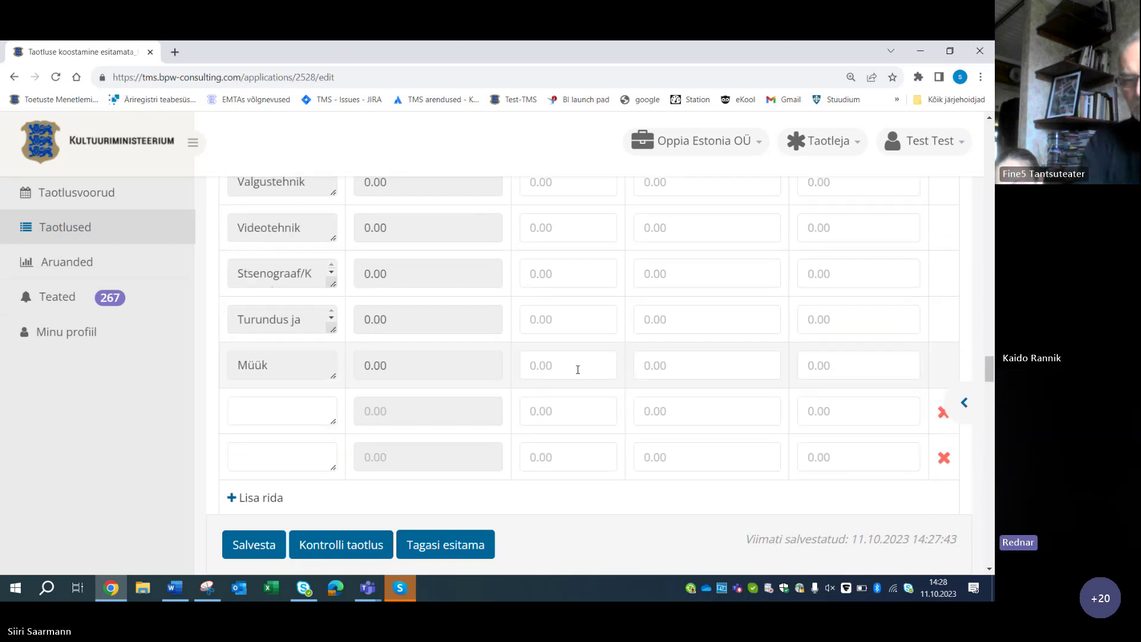
scroll(591, 375, "down", 2)
left_click(261, 368)
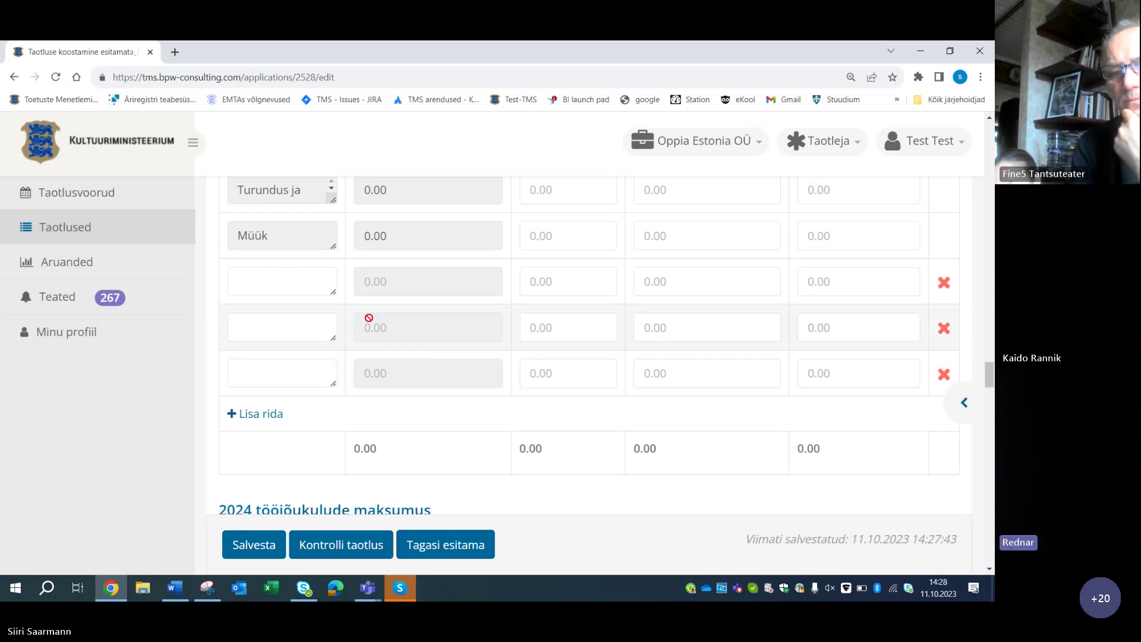
scroll(476, 327, "up", 2)
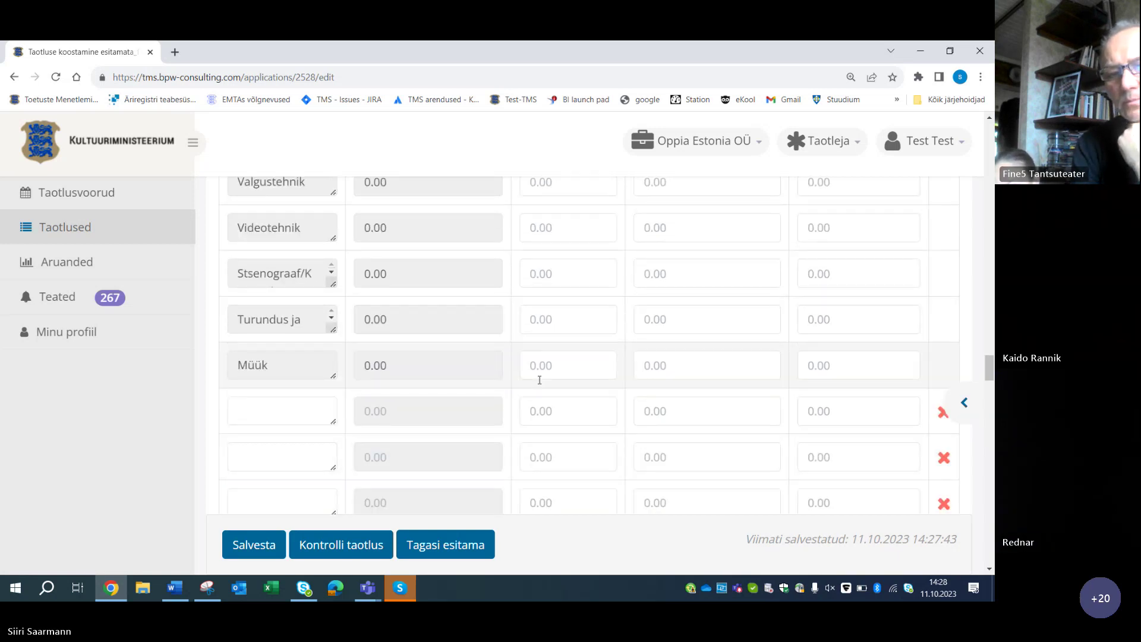
Go through the explanation, Taotlus, Omafinantseering and Muud toetused fields of the second Tööjõukulud row in the expenses table
scroll(539, 380, "down", 15)
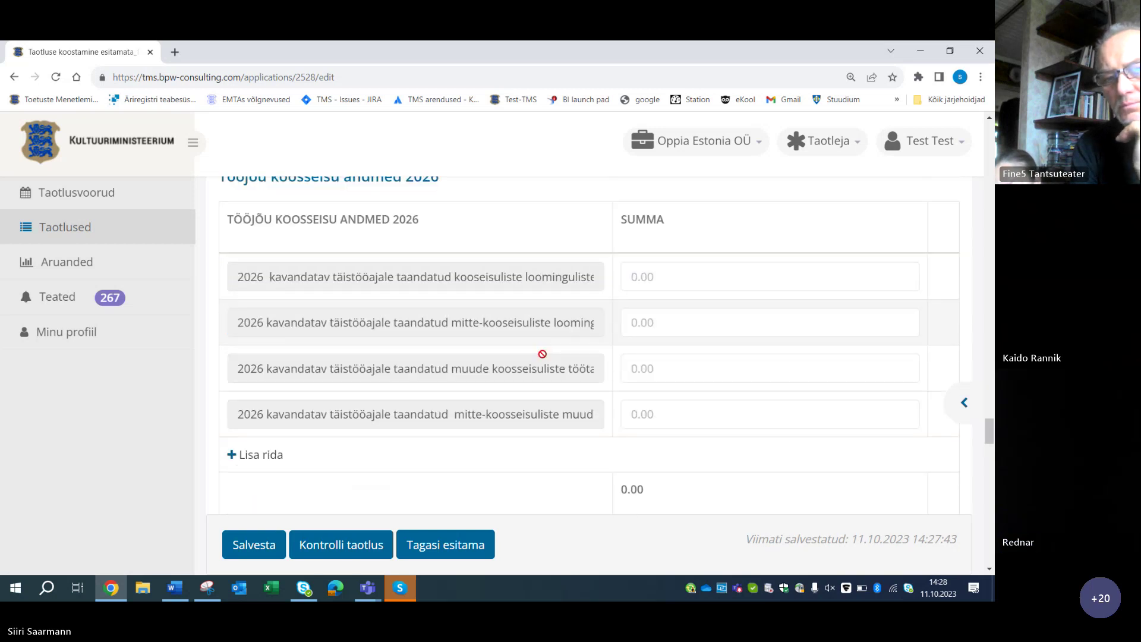
scroll(542, 353, "down", 15)
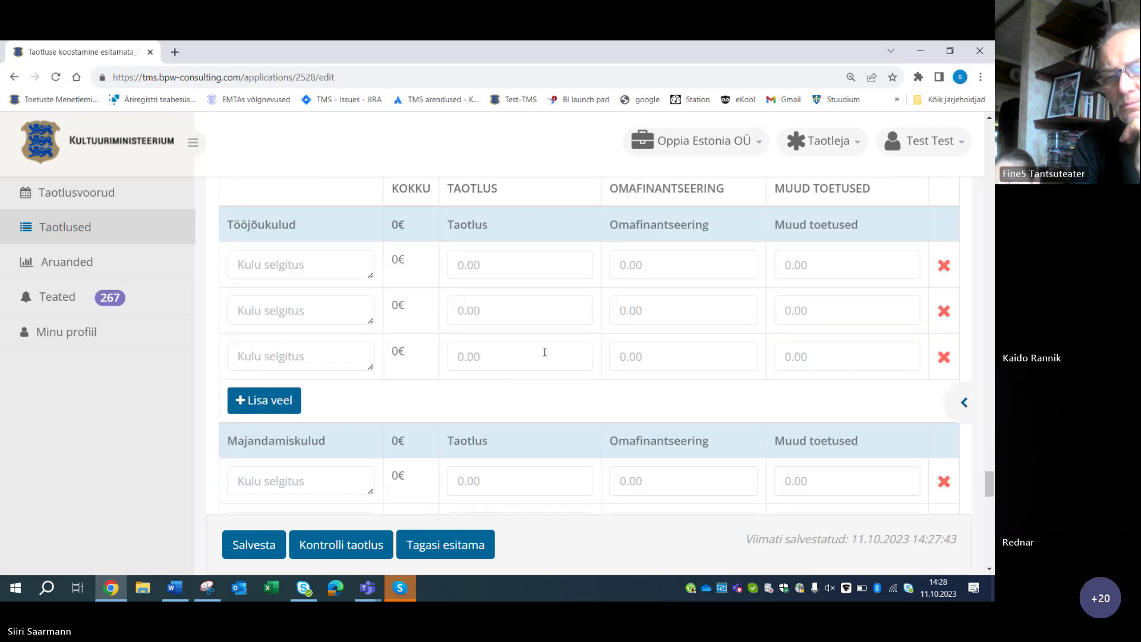
left_click(334, 310)
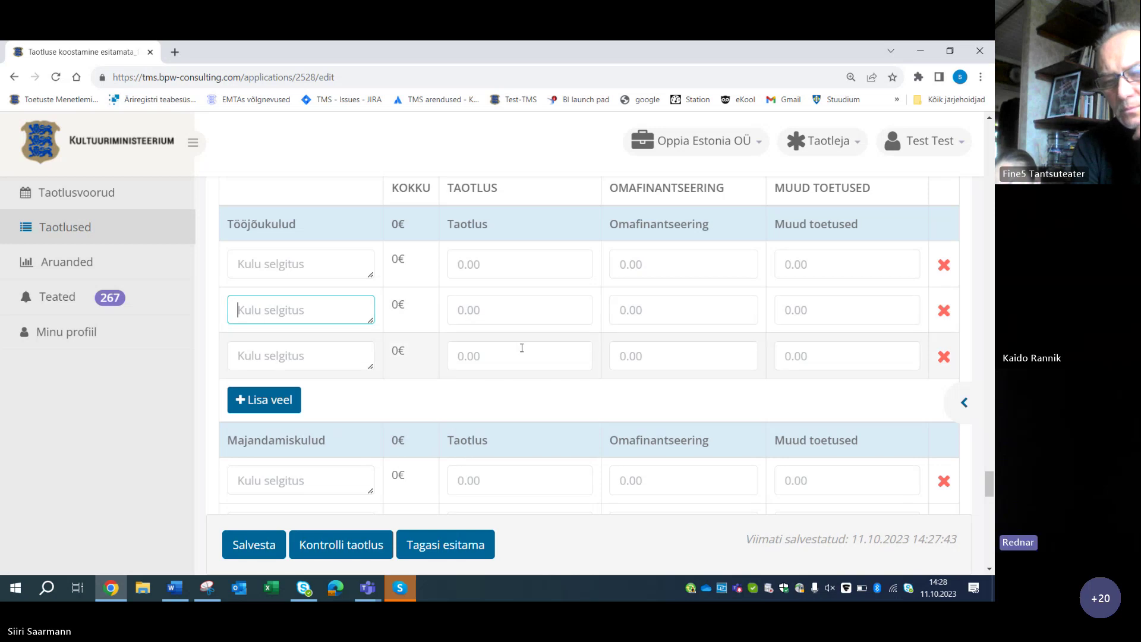
left_click(508, 302)
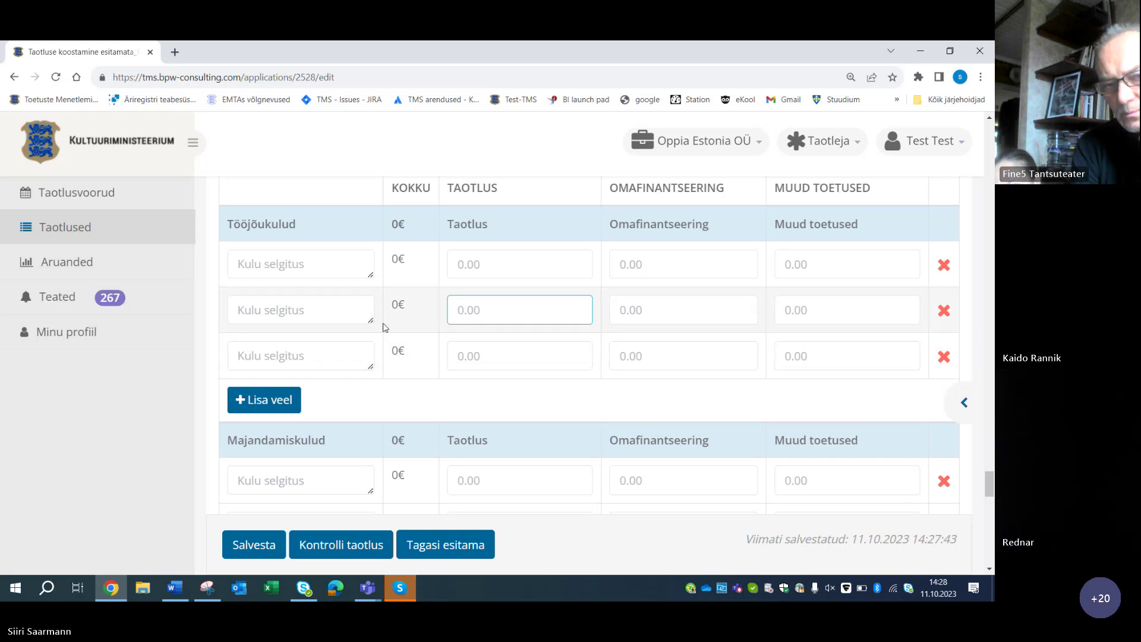
scroll(416, 315, "down", 1)
left_click(750, 250)
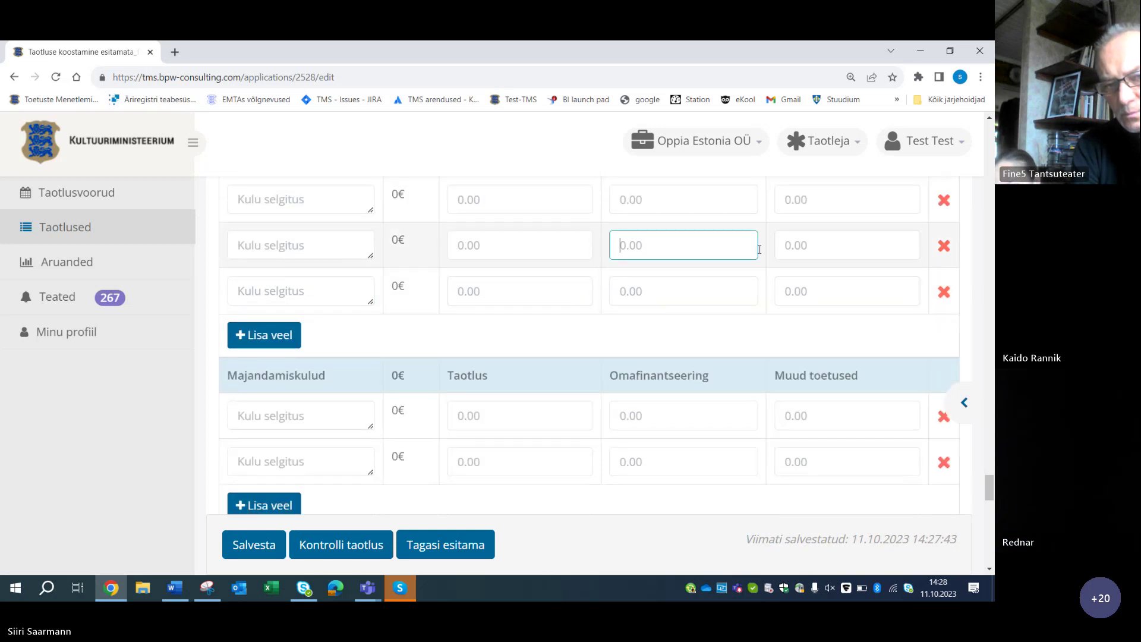
left_click(828, 256)
scroll(416, 319, "down", 2)
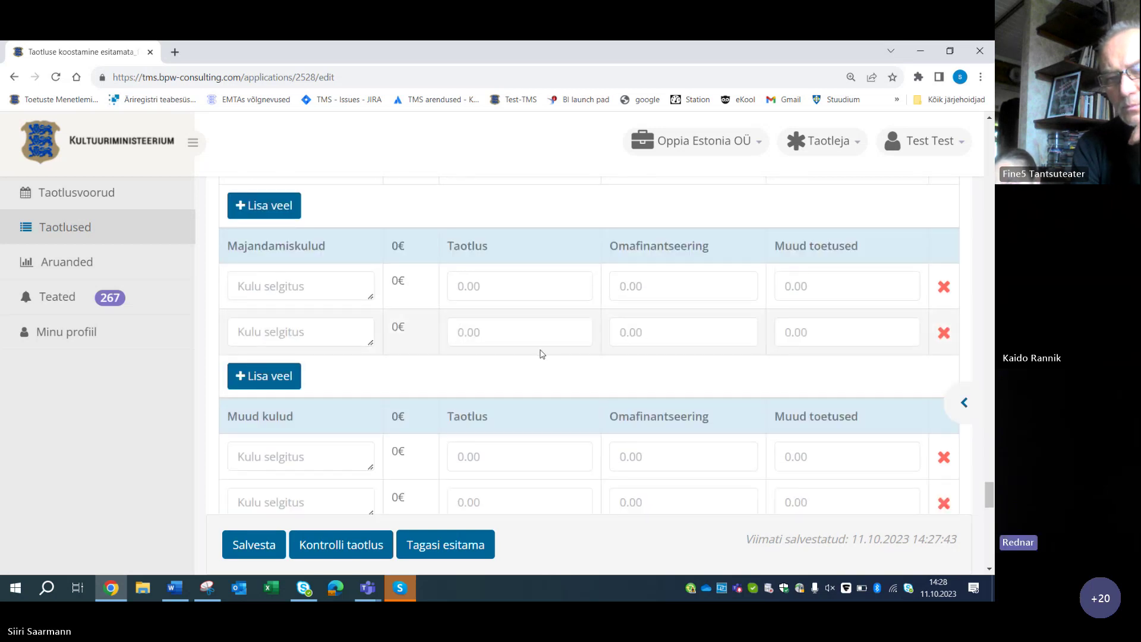
Check the funding fields under Majandamiskulud and Muud kulud against the groups in the income table
left_click(845, 333)
scroll(501, 337, "down", 2)
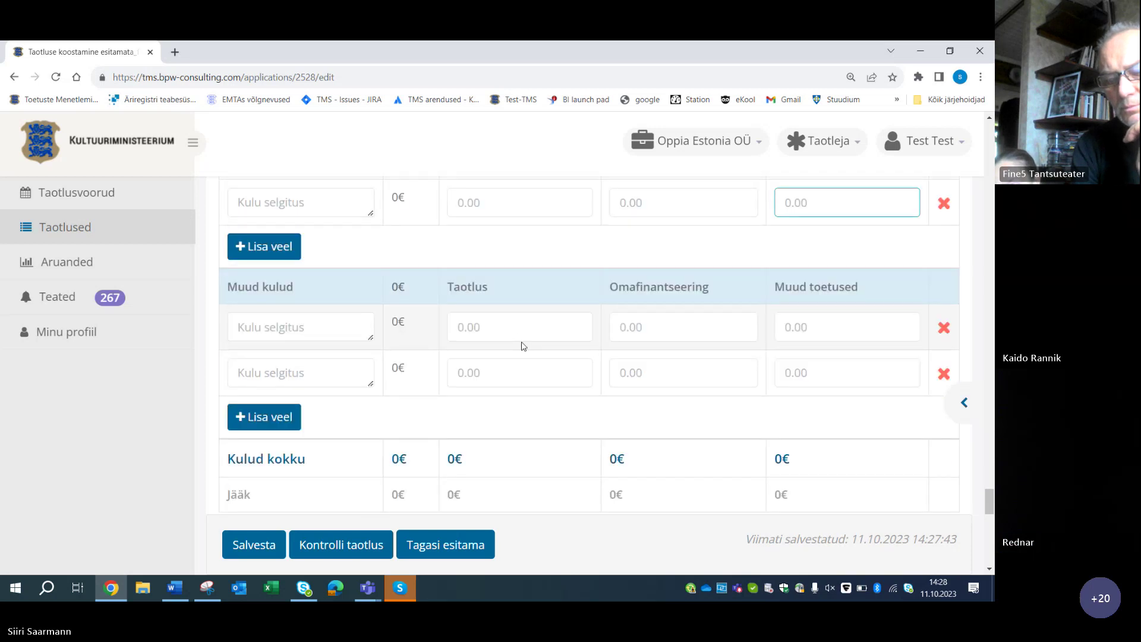
scroll(518, 342, "down", 2)
scroll(525, 347, "up", 10)
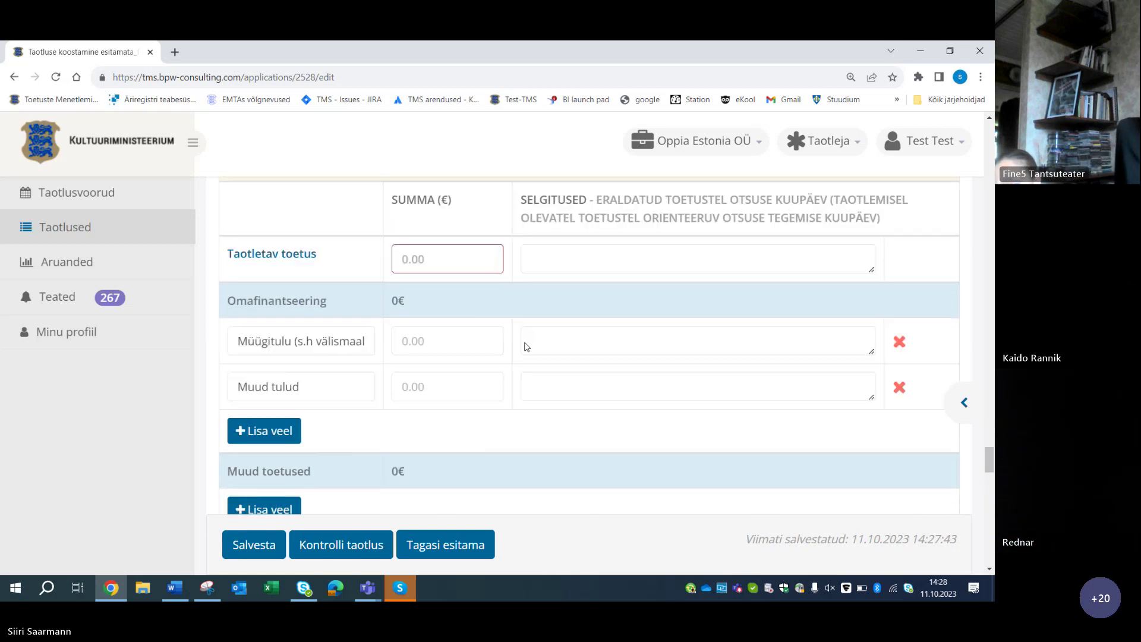
scroll(526, 348, "down", 9)
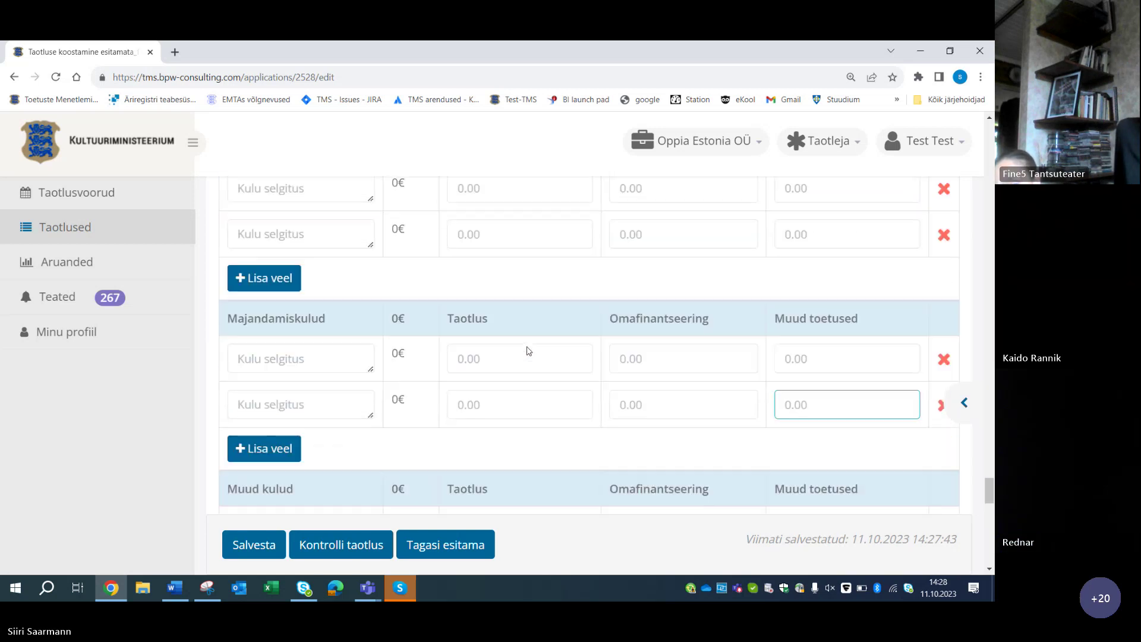
Add one more blank cost row under each of Tööjõukulud and Majandamiskulud in the expenses table
left_click(243, 272)
scroll(484, 286, "down", 1)
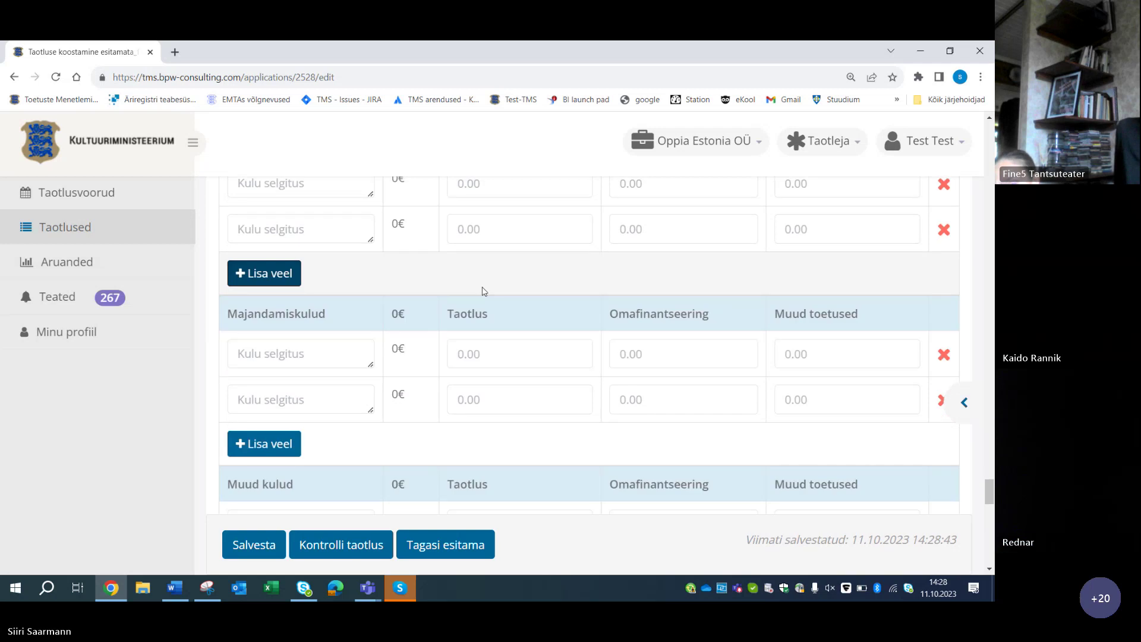
scroll(484, 291, "down", 2)
left_click(267, 356)
scroll(422, 351, "down", 3)
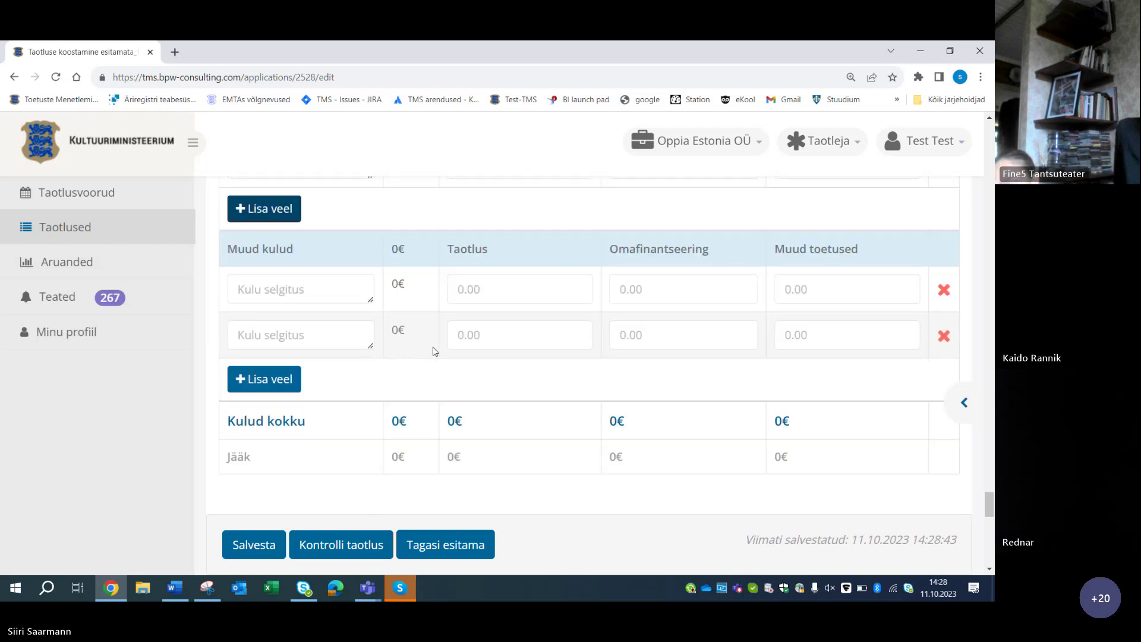
Examine the Kulud kokku and Jääk rows at the end of the 2024 budget and the start of Lisad
scroll(433, 352, "down", 1)
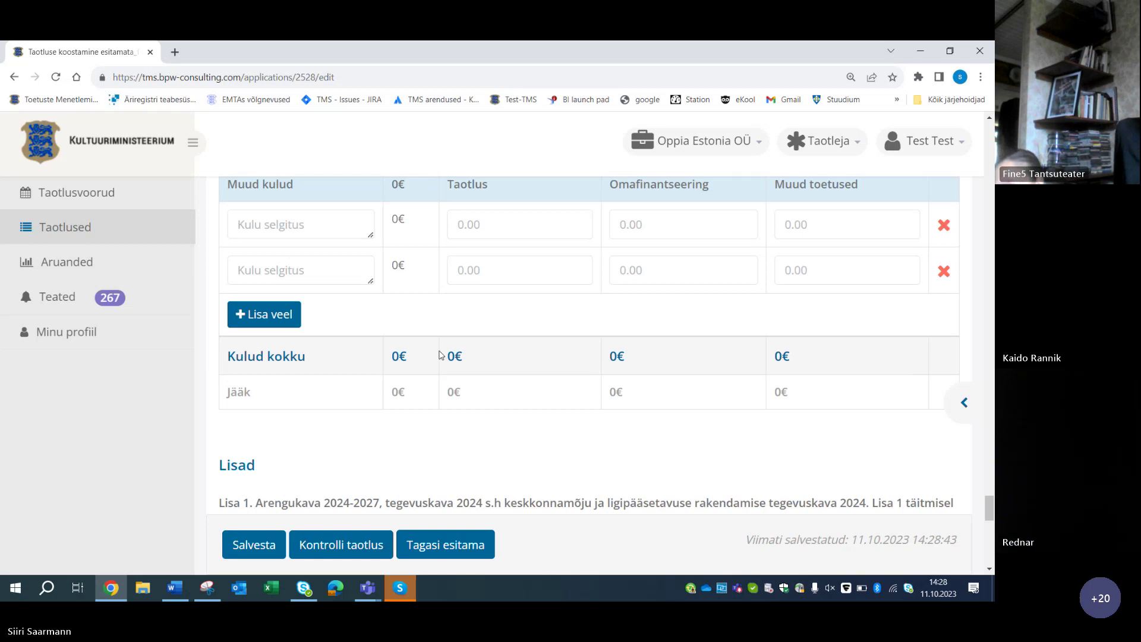
scroll(441, 355, "down", 1)
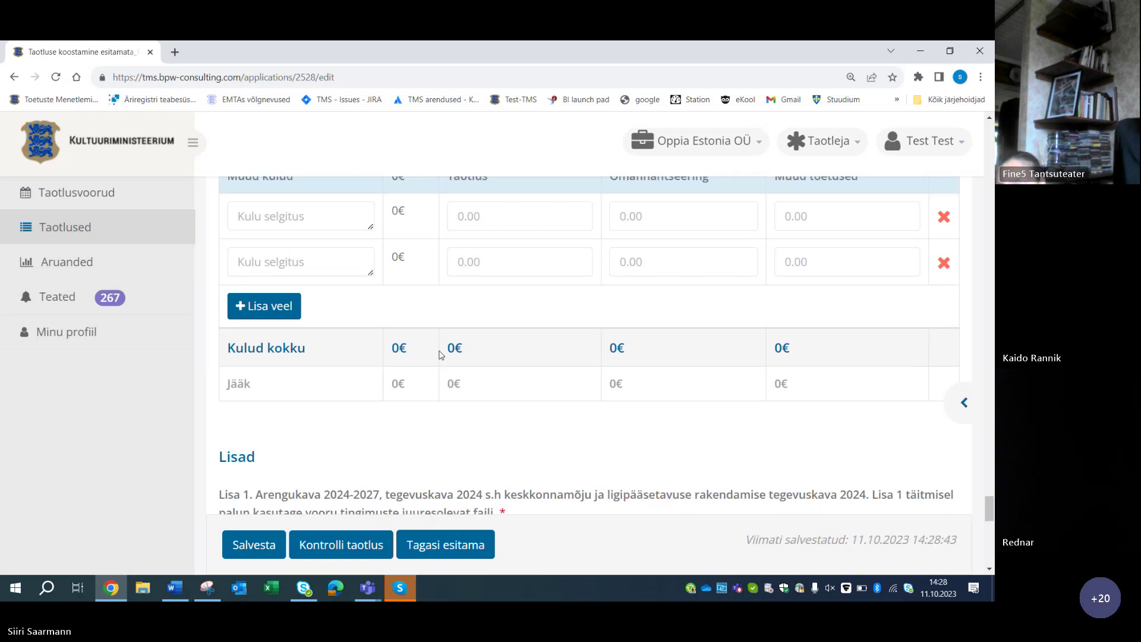
scroll(441, 354, "down", 1)
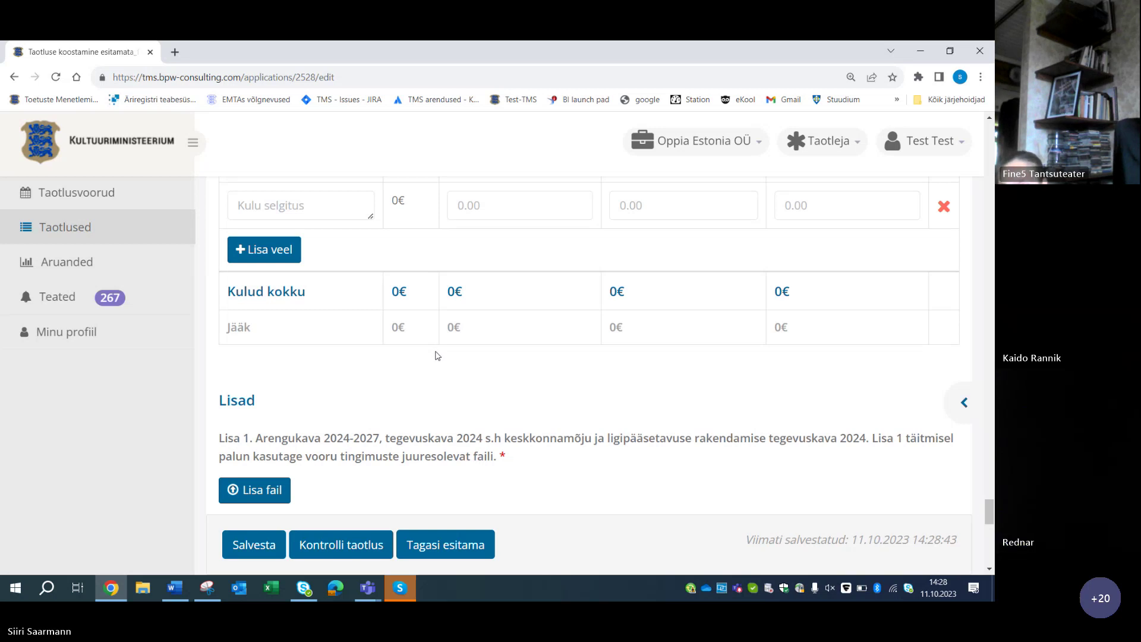
Add two blank grant rows under Muud toetused in the 2024 budget's income table
scroll(437, 355, "up", 8)
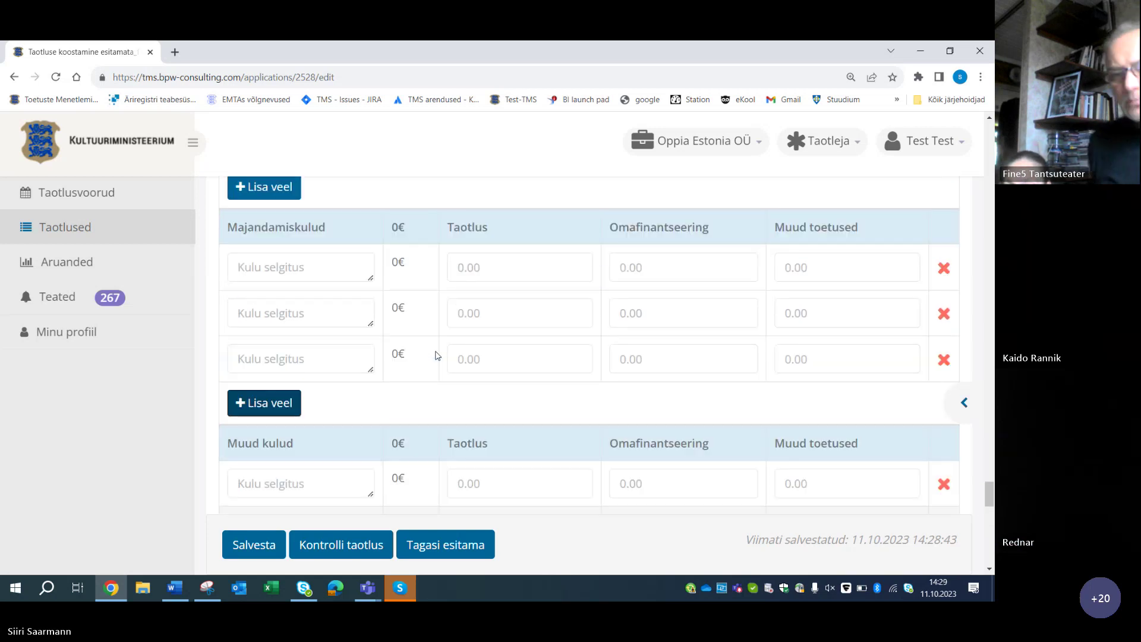
scroll(436, 356, "up", 4)
scroll(431, 350, "down", 2)
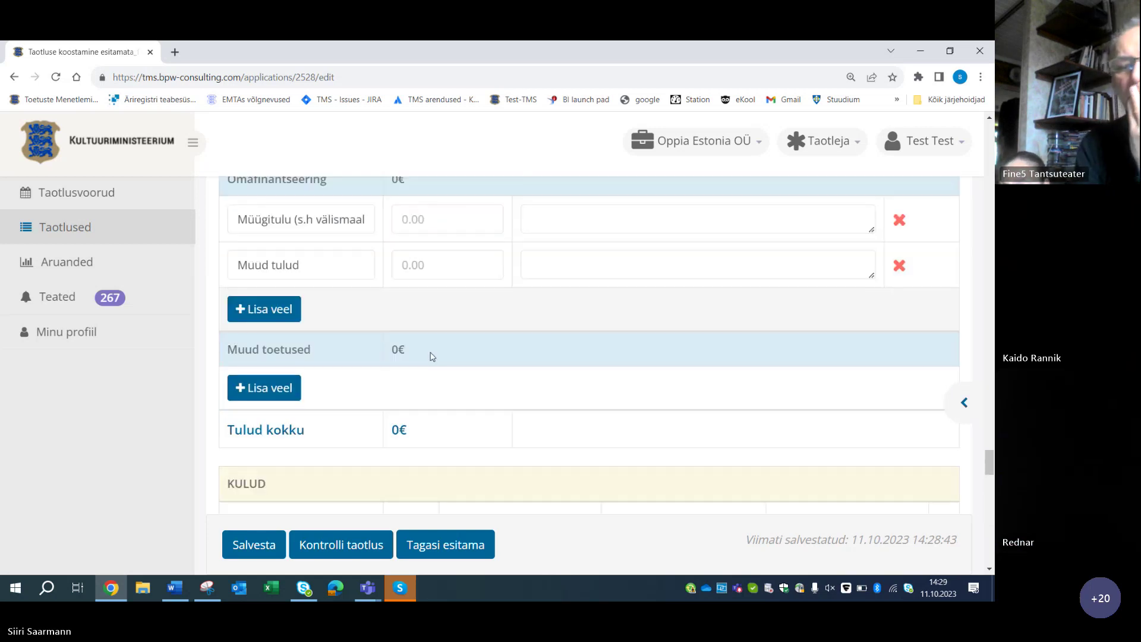
left_click(285, 381)
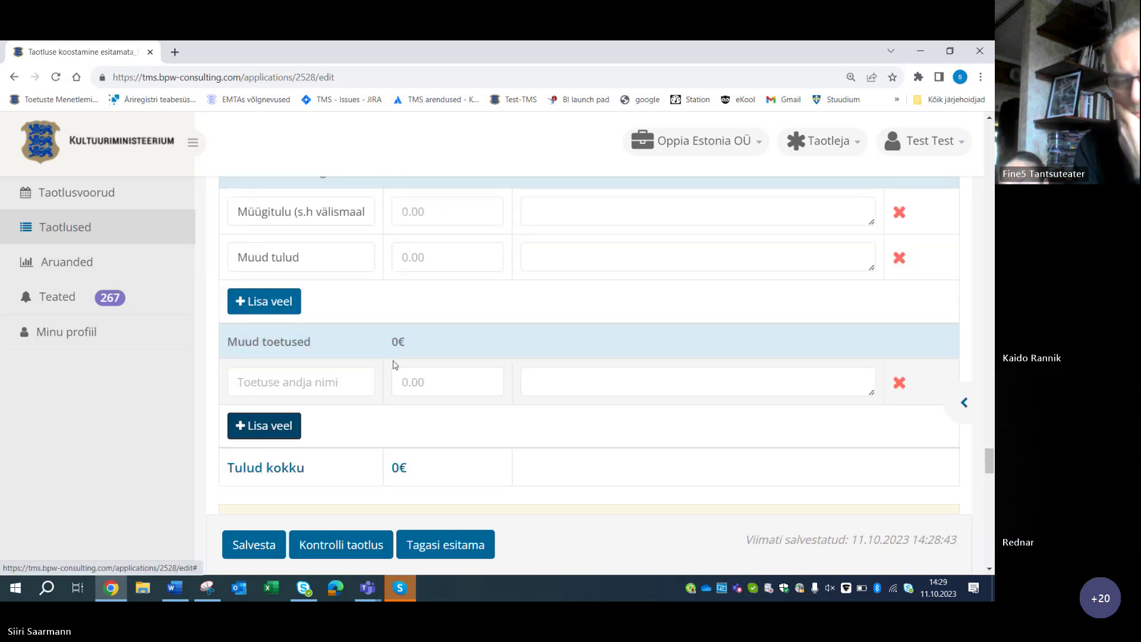
left_click(287, 425)
scroll(480, 387, "up", 2)
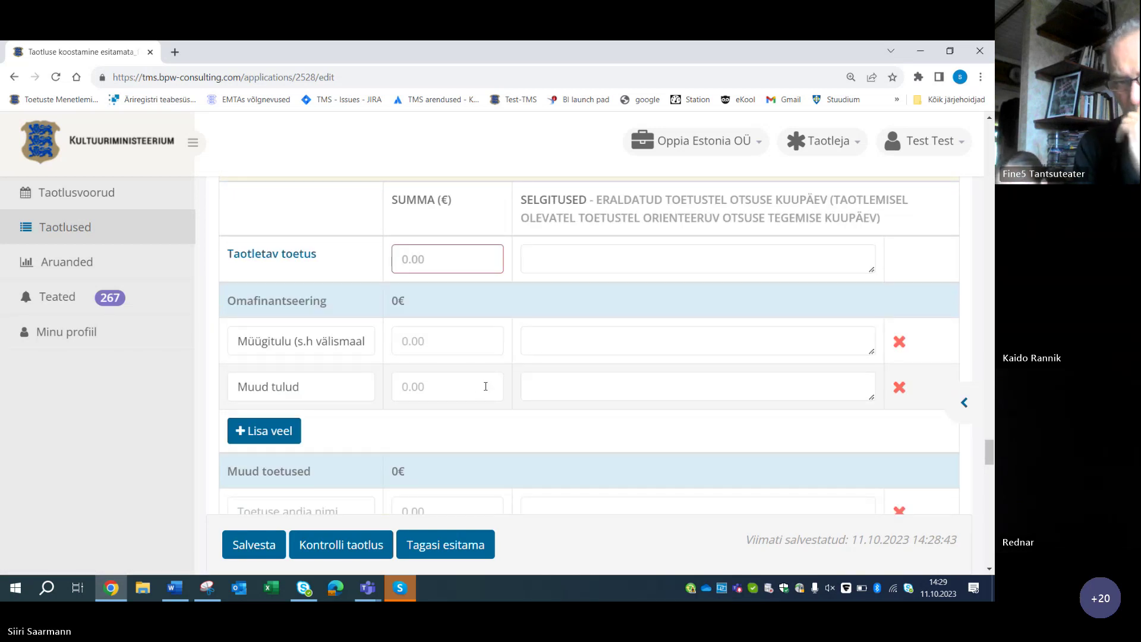
scroll(484, 387, "down", 2)
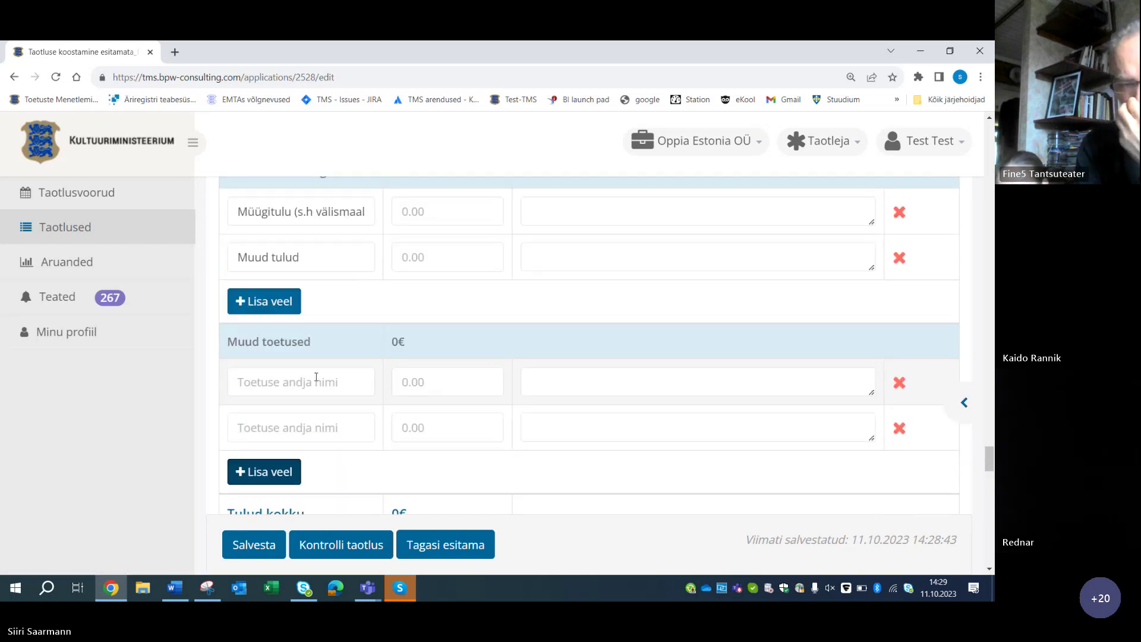
Enter Kultuurkapital and Tallinna LV as the funder names in the two Muud toetused rows
left_click(316, 380)
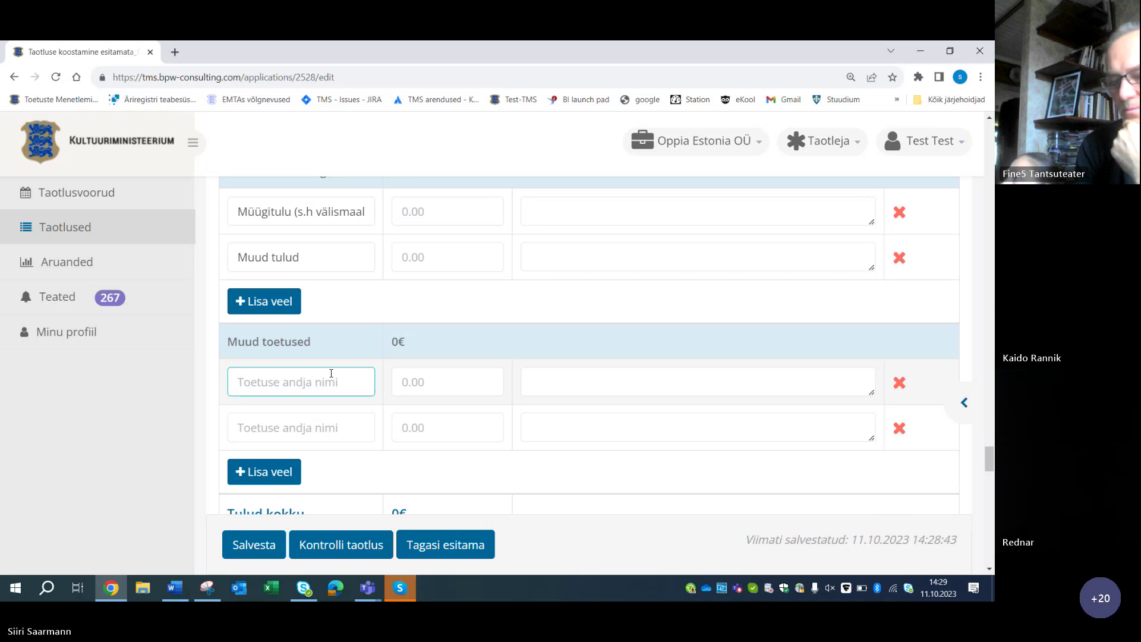
type("Kultuurkapital")
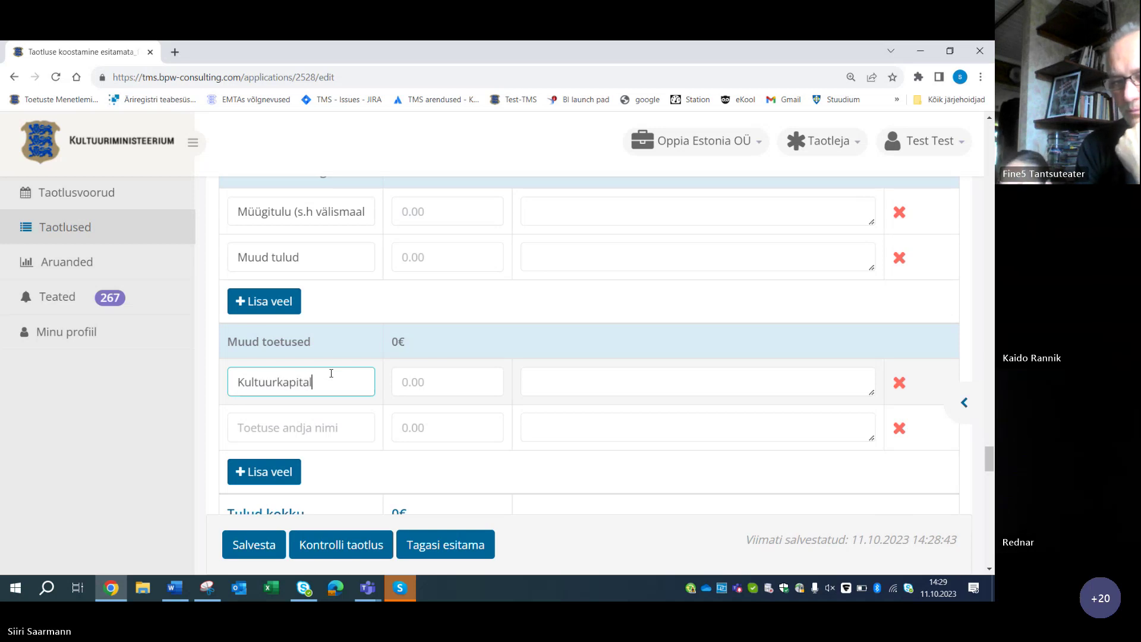
left_click(289, 417)
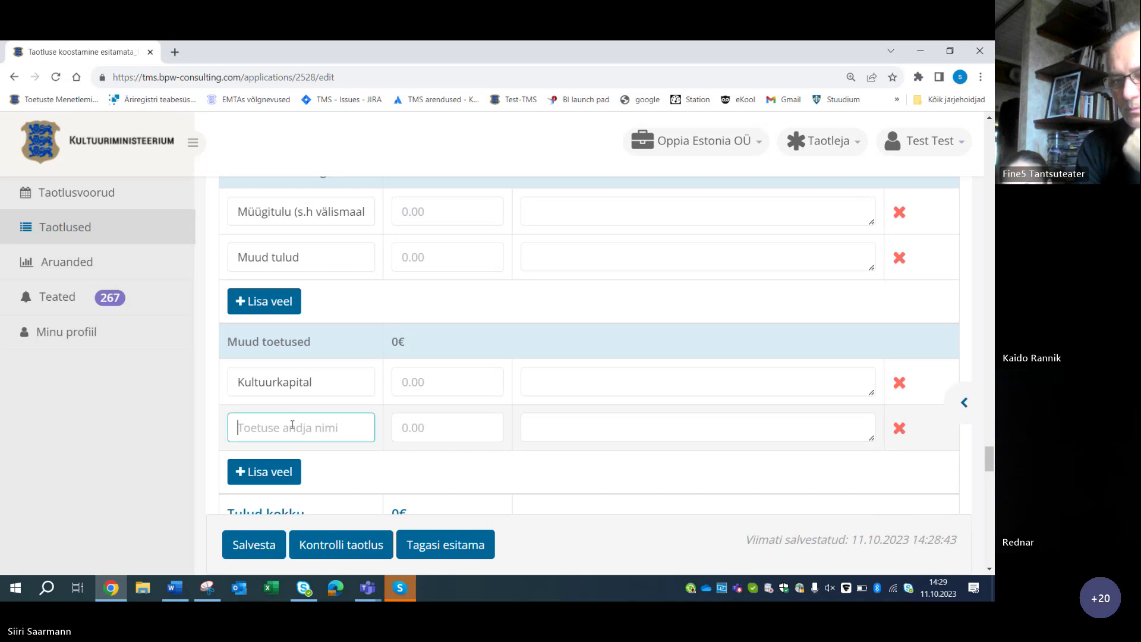
type("Tallinna LV")
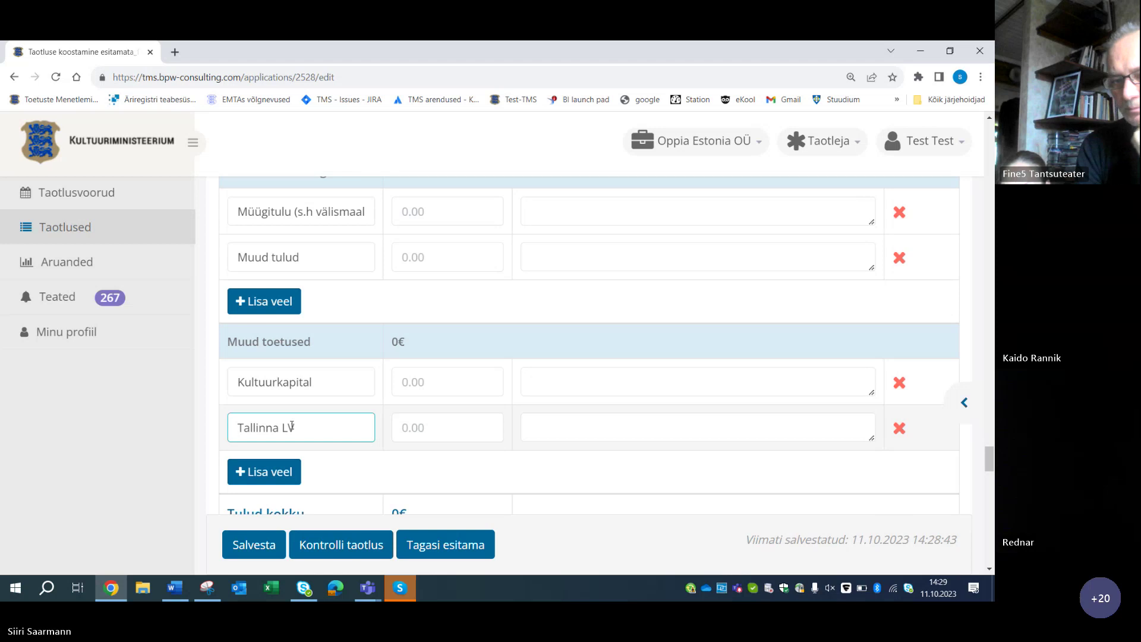
Set the Kultuurkapital grant amount under Muud toetused to 250000 and dismiss the budget balance notification
left_click(408, 383)
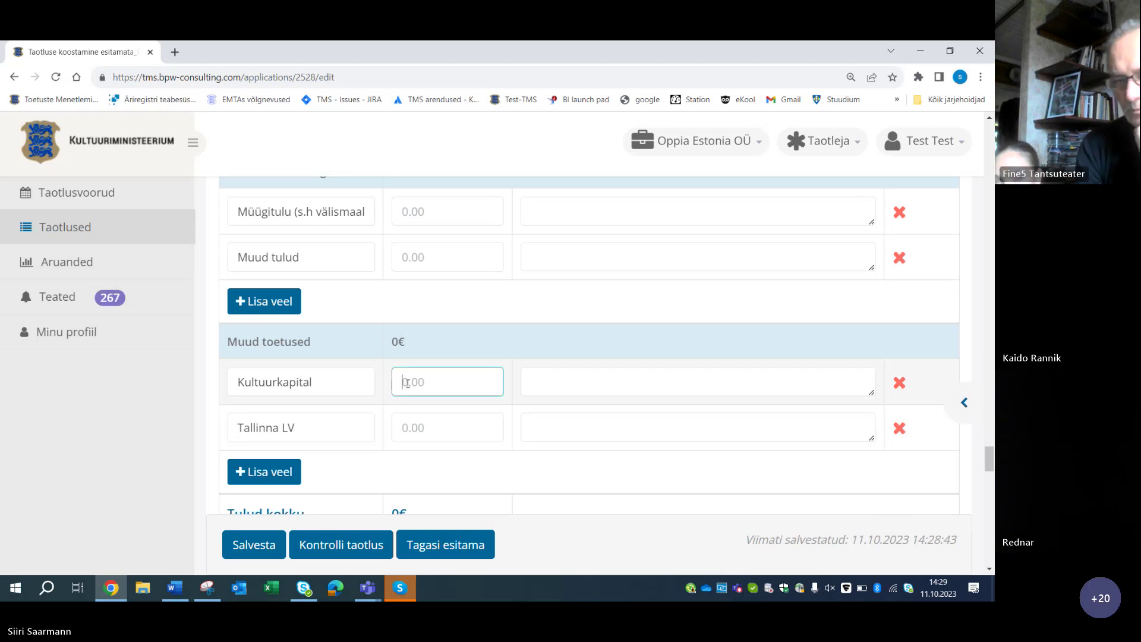
type("250")
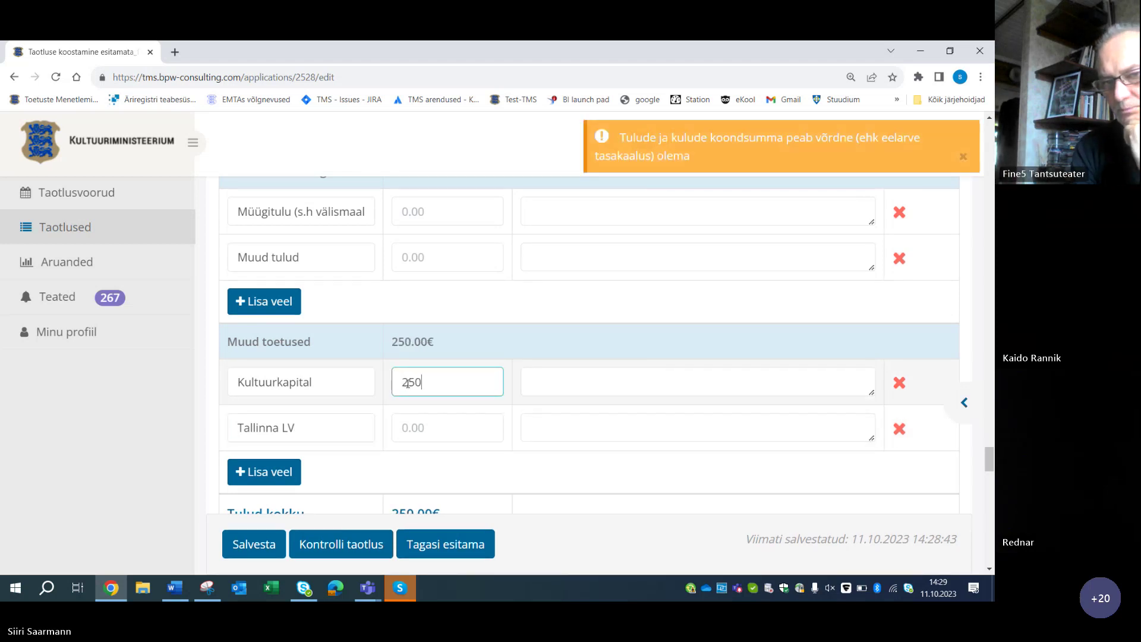
type("000")
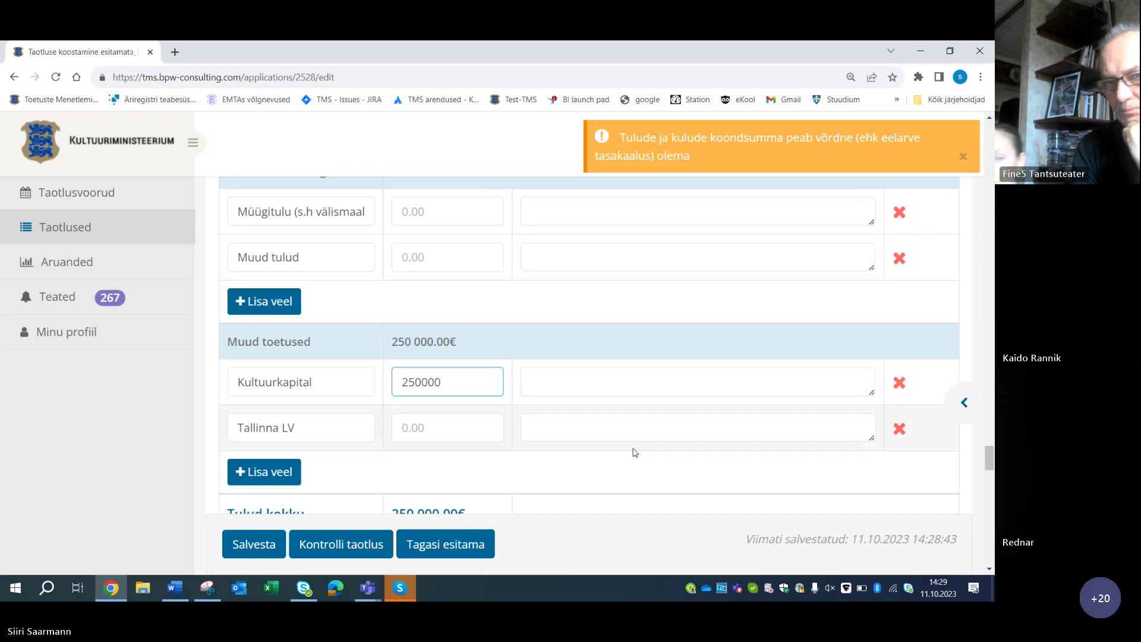
scroll(635, 453, "down", 1)
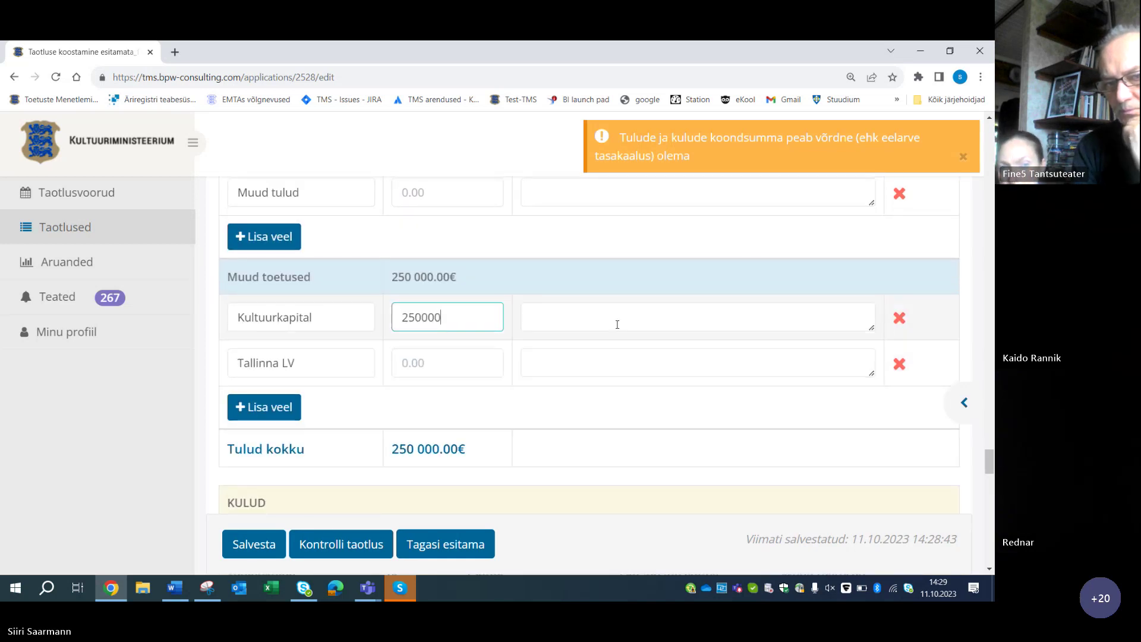
left_click(964, 159)
Examine the Lisa 1 and Lisa 2 attachment requirements at the start of the Lisad section
scroll(561, 353, "down", 10)
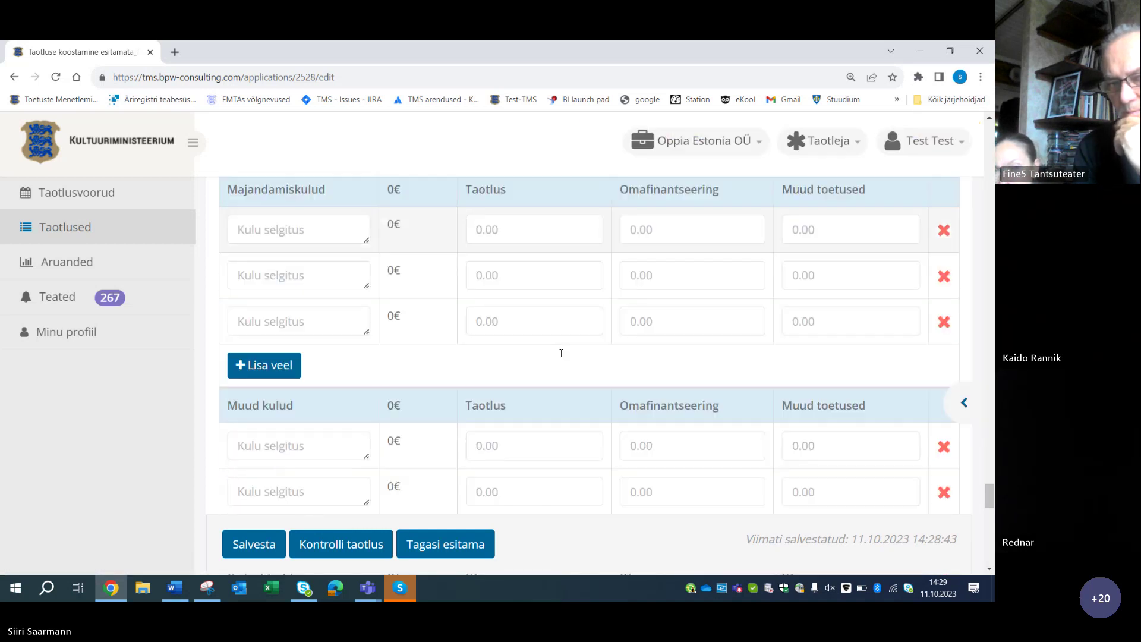
scroll(562, 353, "down", 10)
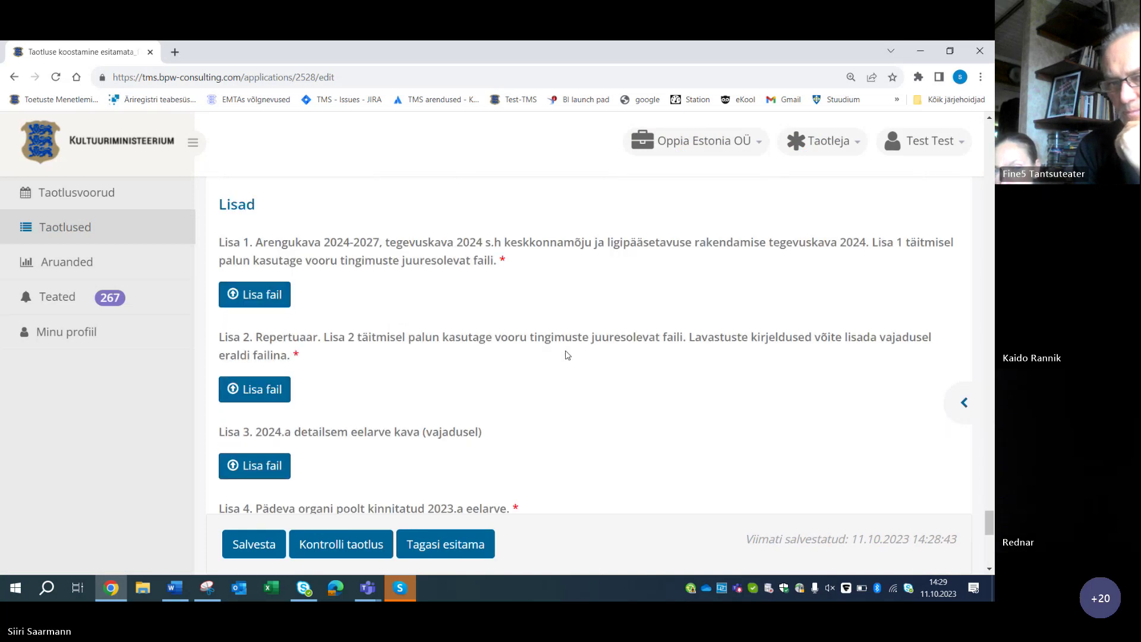
scroll(567, 355, "up", 1)
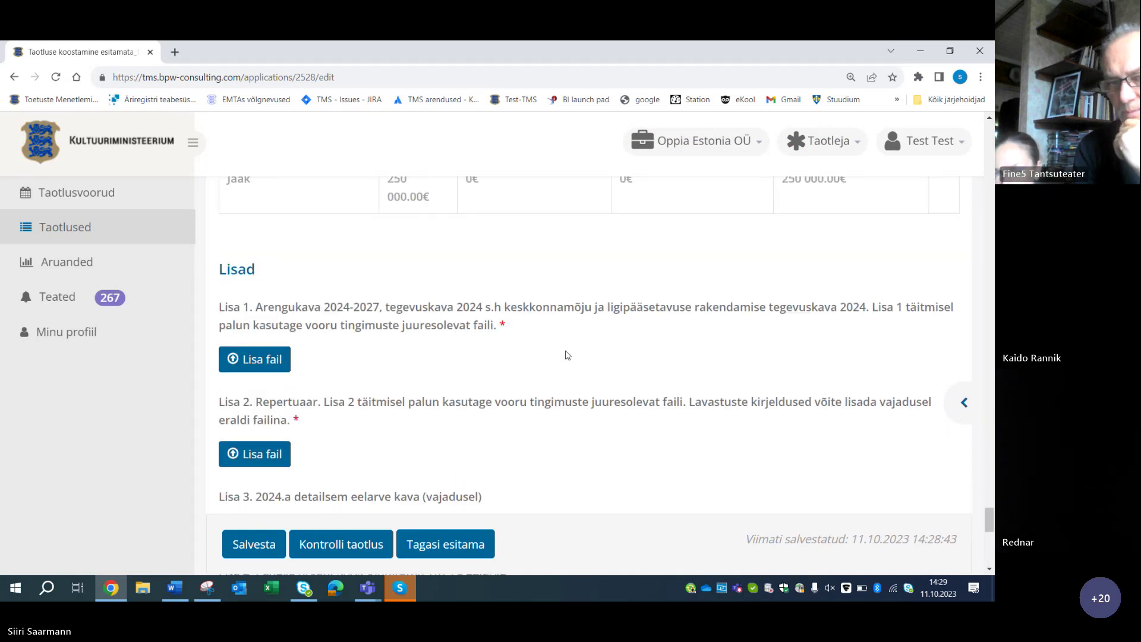
scroll(568, 355, "down", 1)
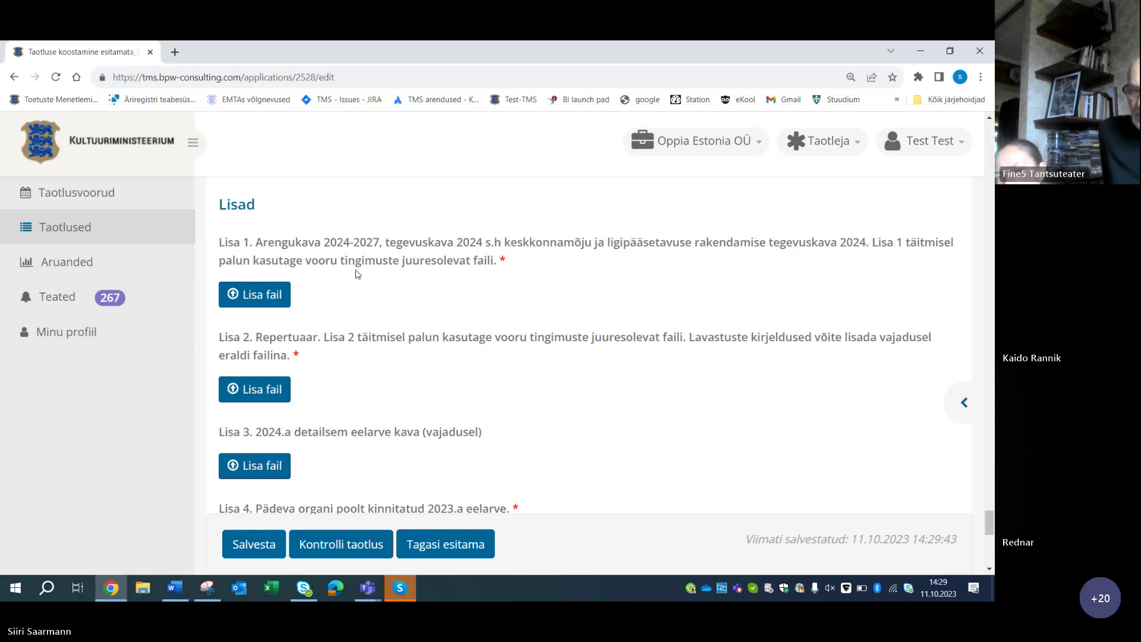
Expand Taotlusvooru tingimused at the start of the application and examine the conditions and the attached Etendusasutuste statistika andmed 2023.xlsx
scroll(475, 301, "up", 15)
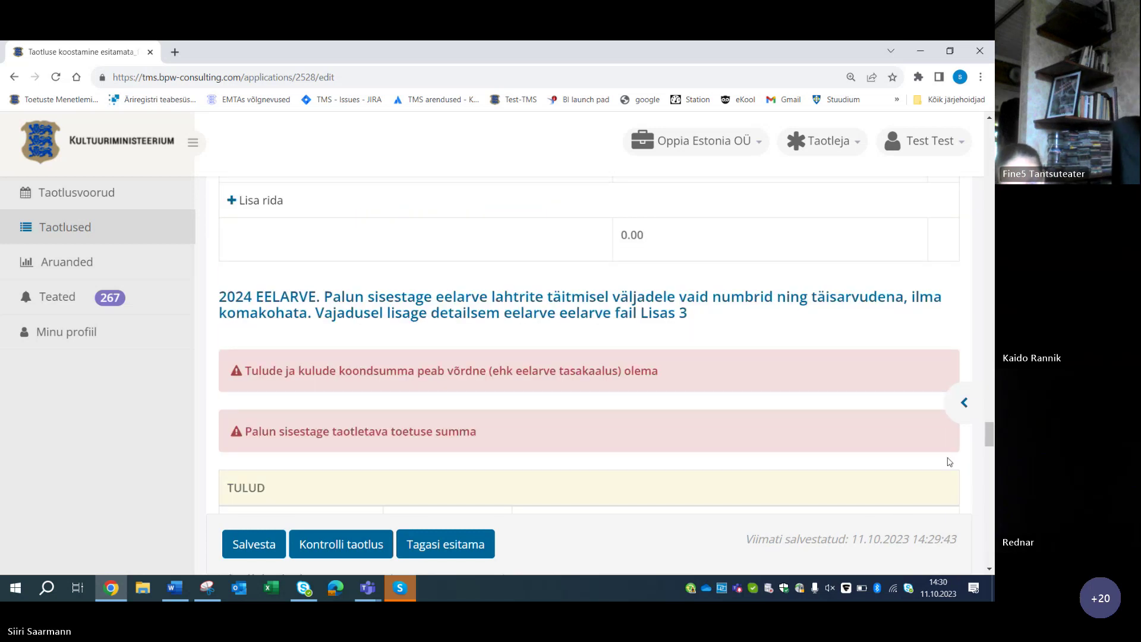
left_click_drag(989, 434, 990, 143)
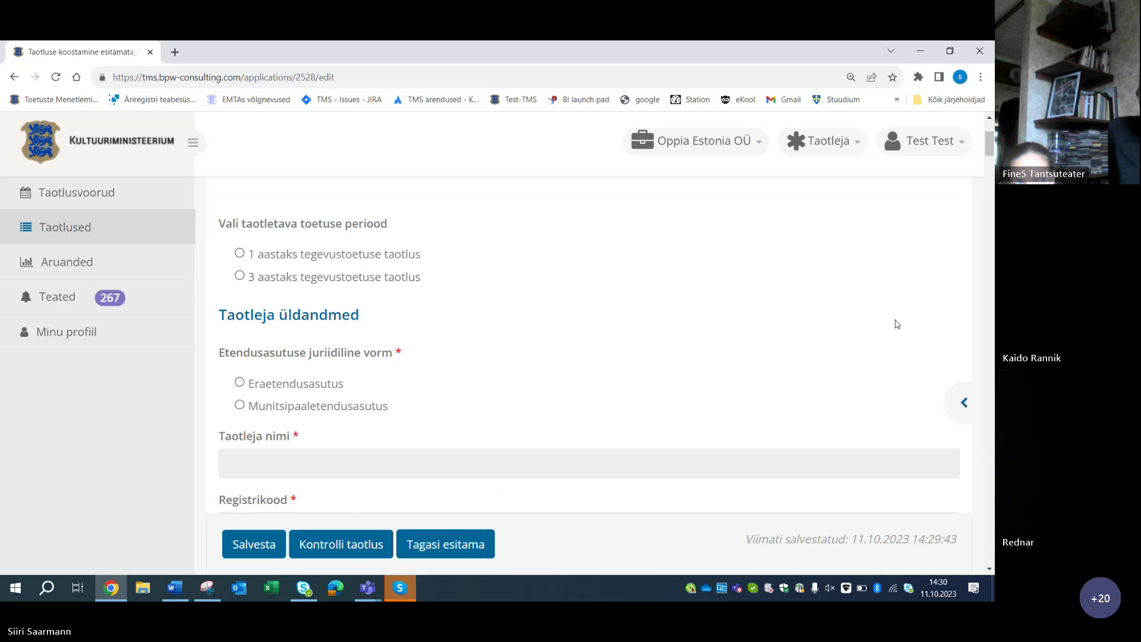
scroll(815, 340, "up", 2)
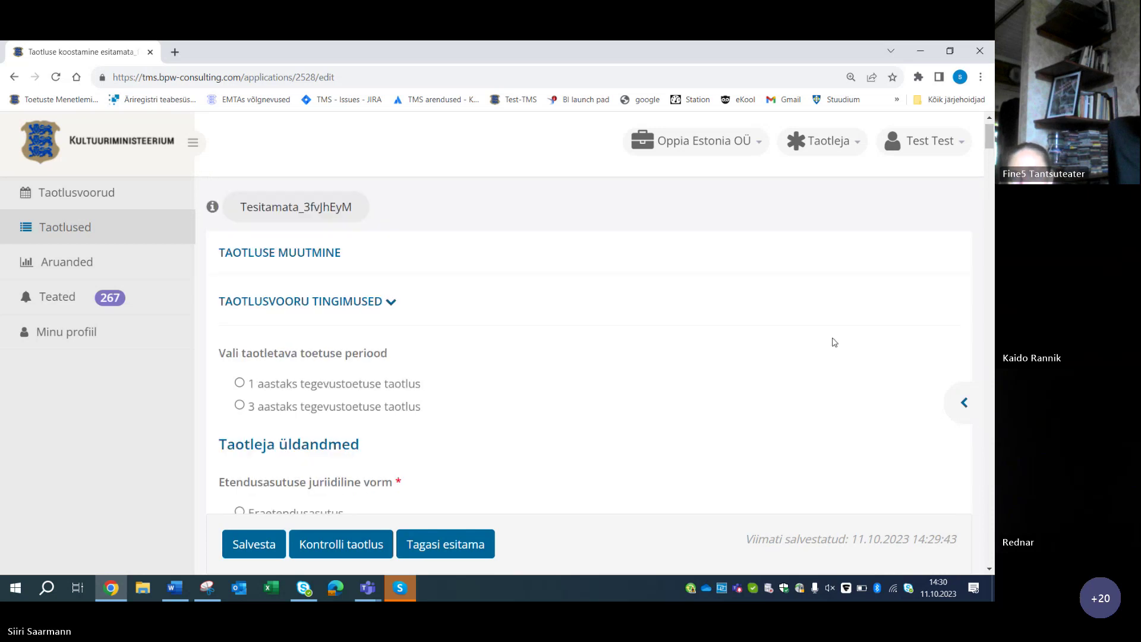
left_click(391, 303)
scroll(473, 335, "down", 10)
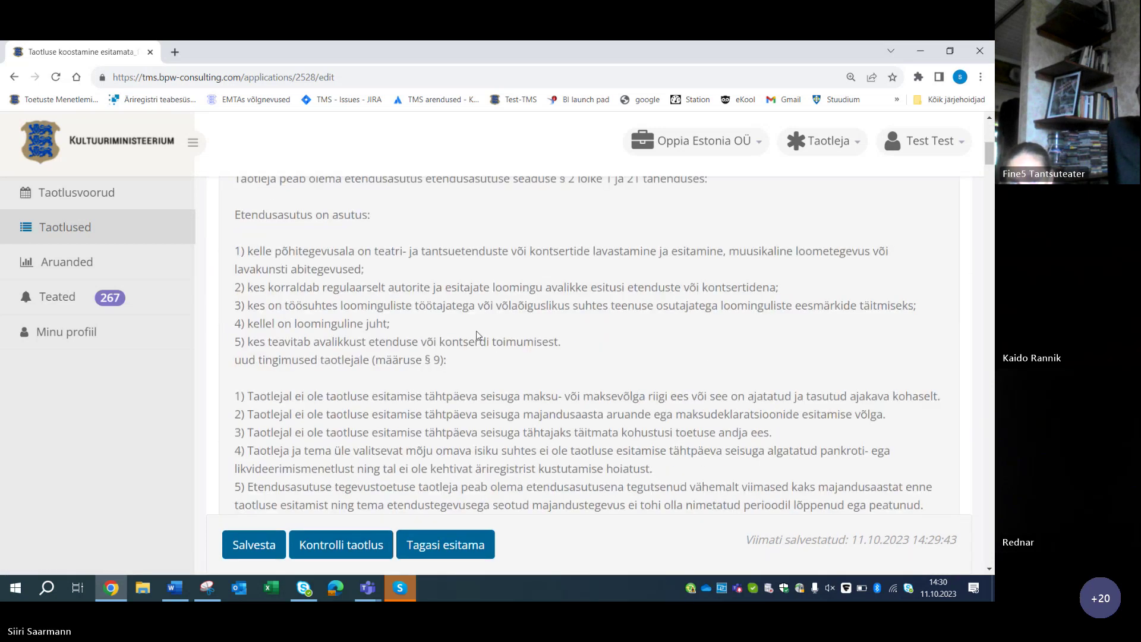
scroll(547, 408, "down", 4)
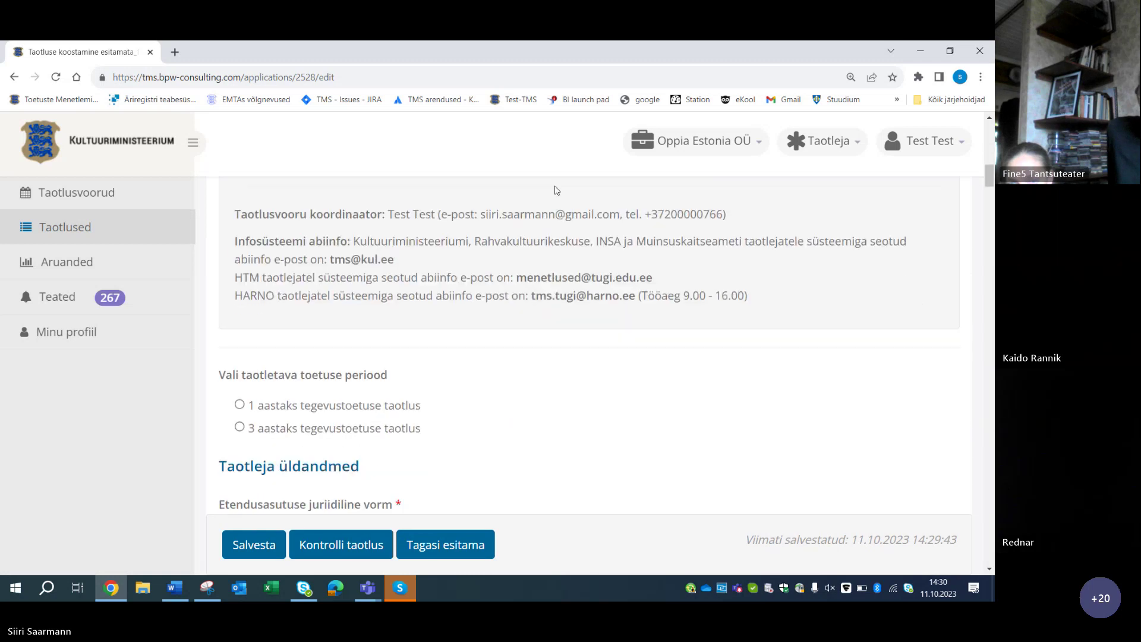
scroll(540, 427, "up", 5)
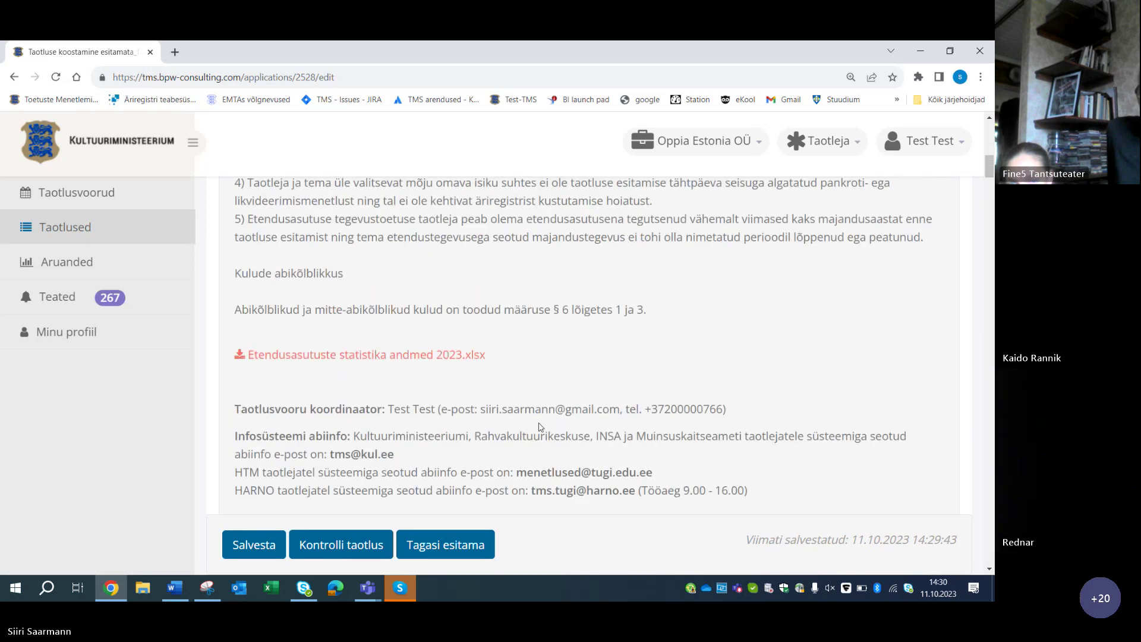
scroll(404, 401, "down", 1)
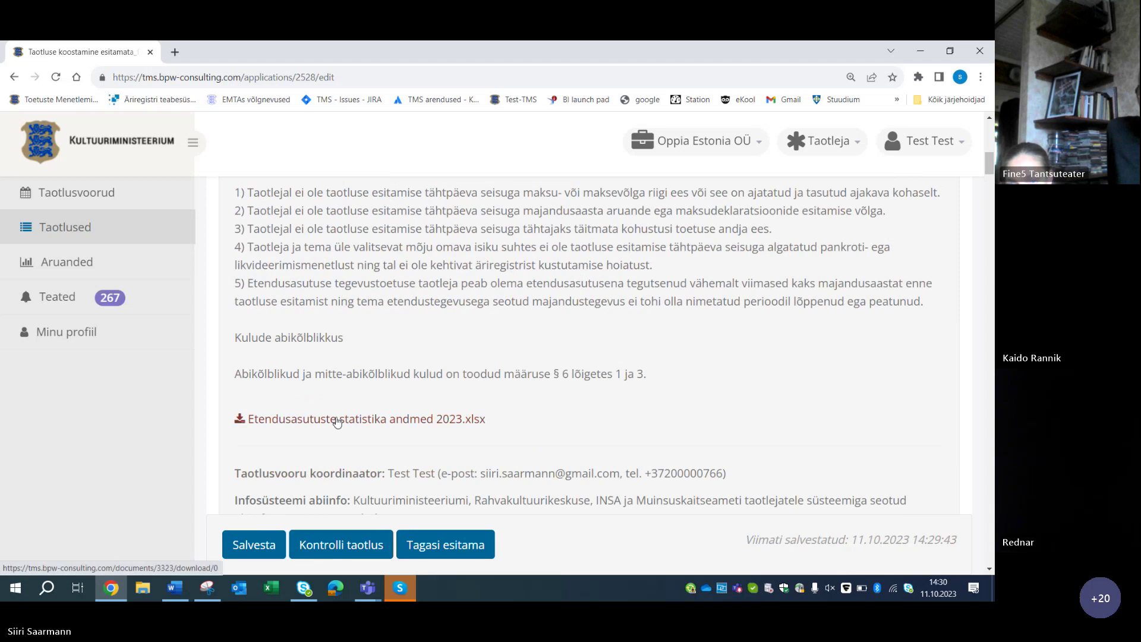
Return to the Lisad section and review the attachment requirements from Lisa 1 to Lisa 5
scroll(668, 416, "down", 6)
scroll(668, 415, "down", 15)
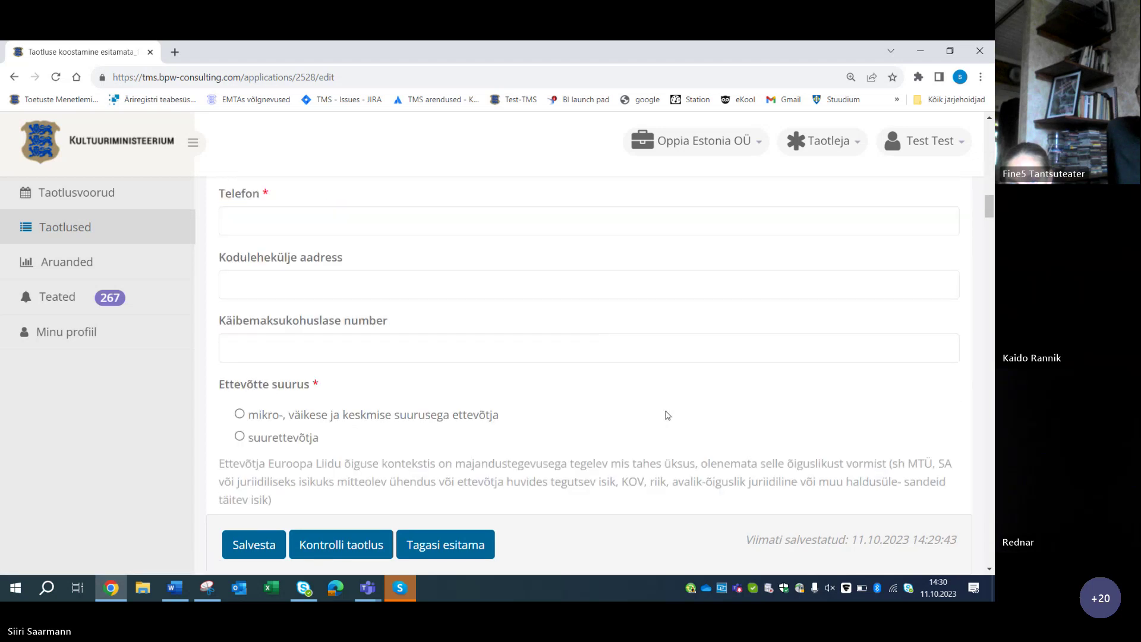
scroll(675, 425, "down", 15)
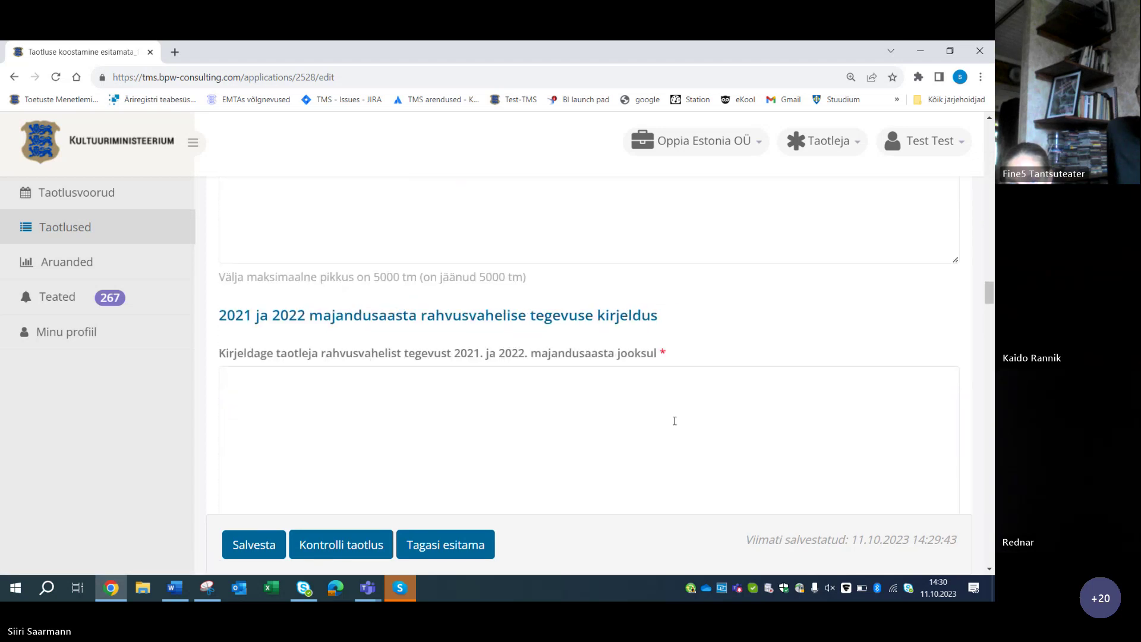
scroll(672, 422, "down", 8)
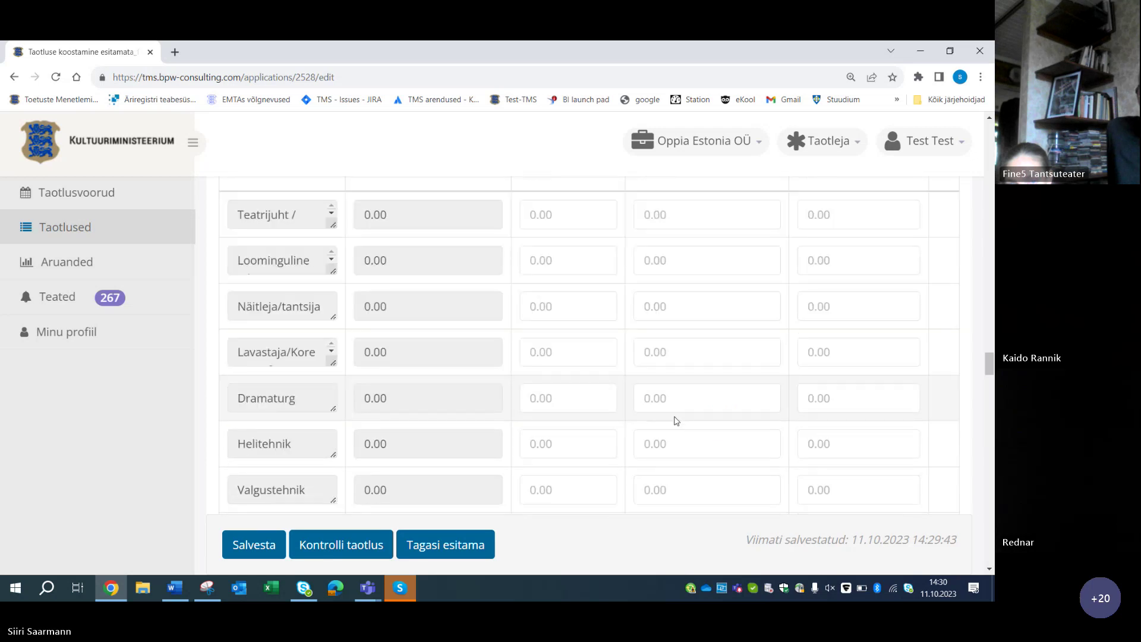
left_click_drag(990, 373, 975, 531)
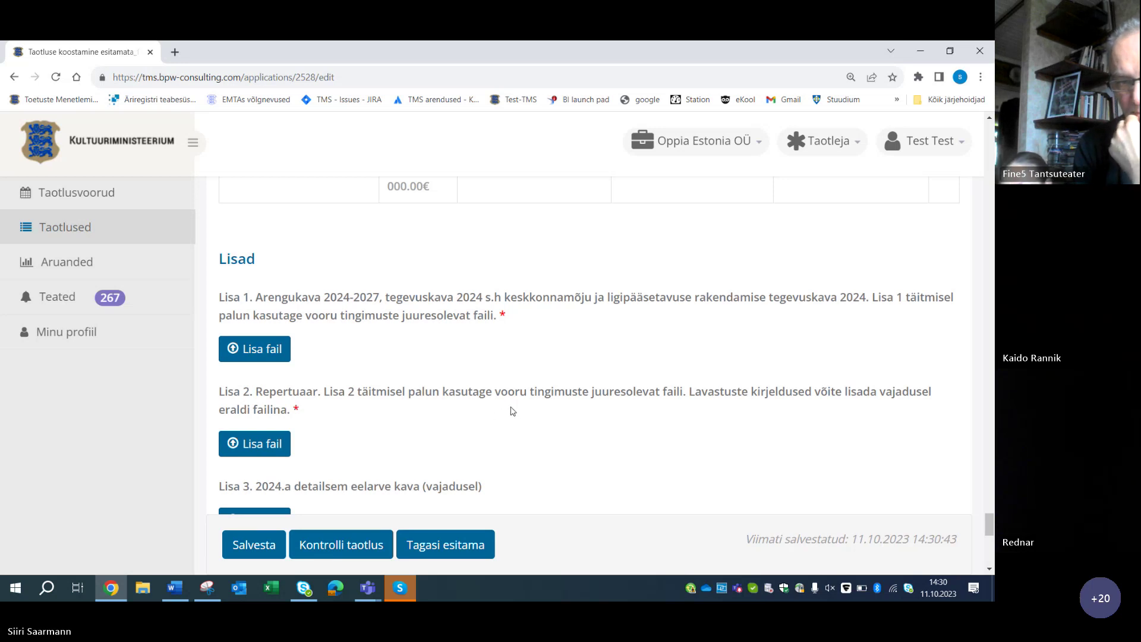
scroll(513, 412, "down", 3)
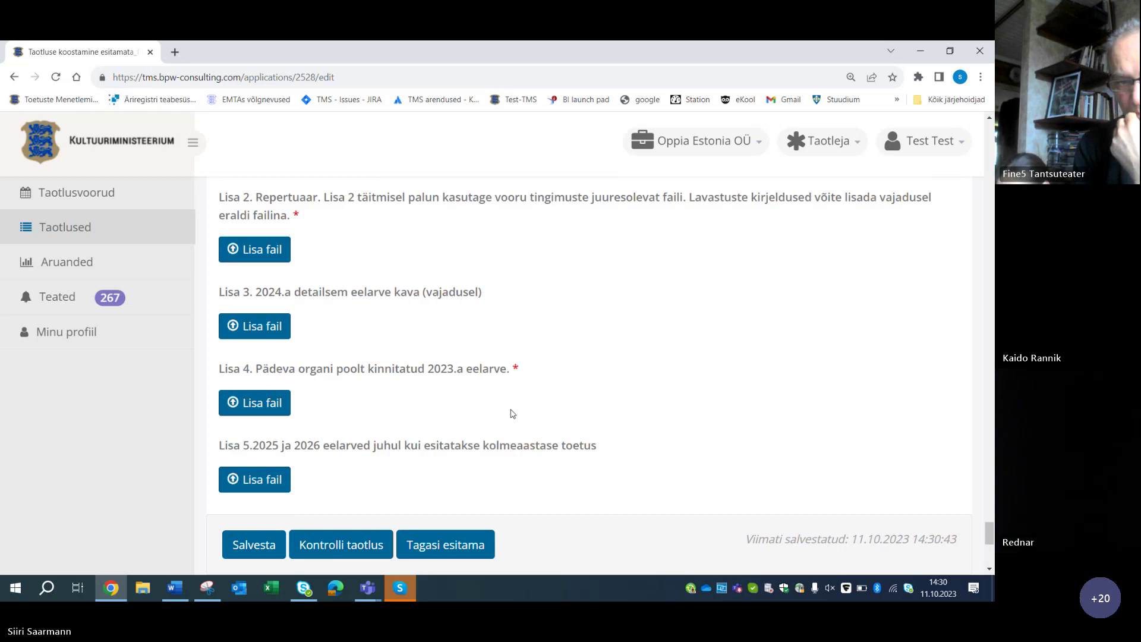
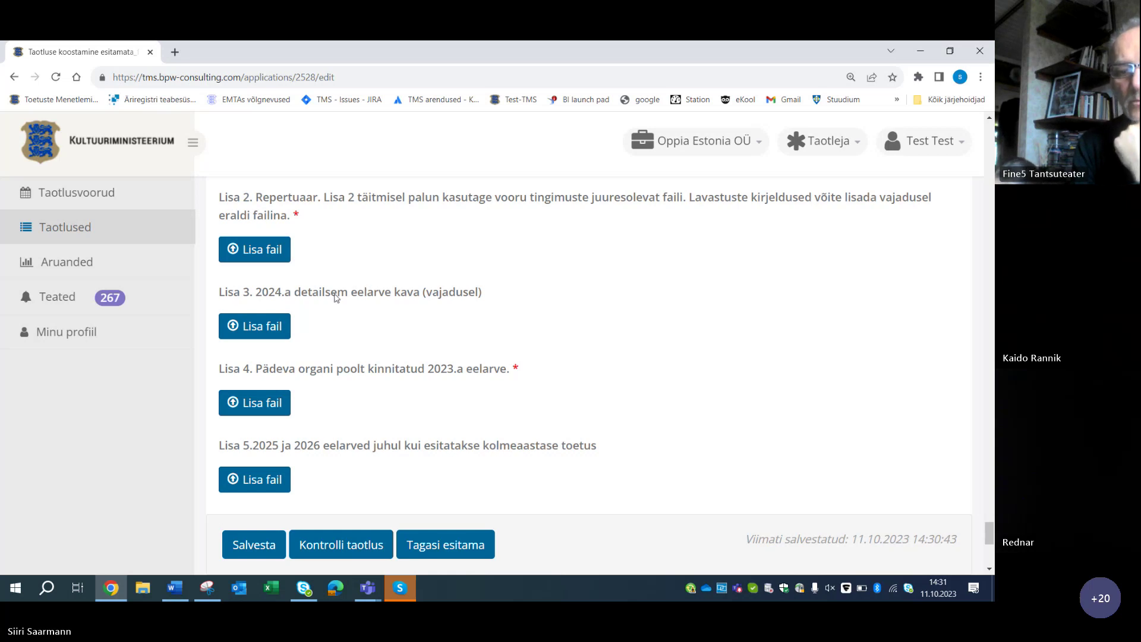
scroll(409, 399, "up", 1)
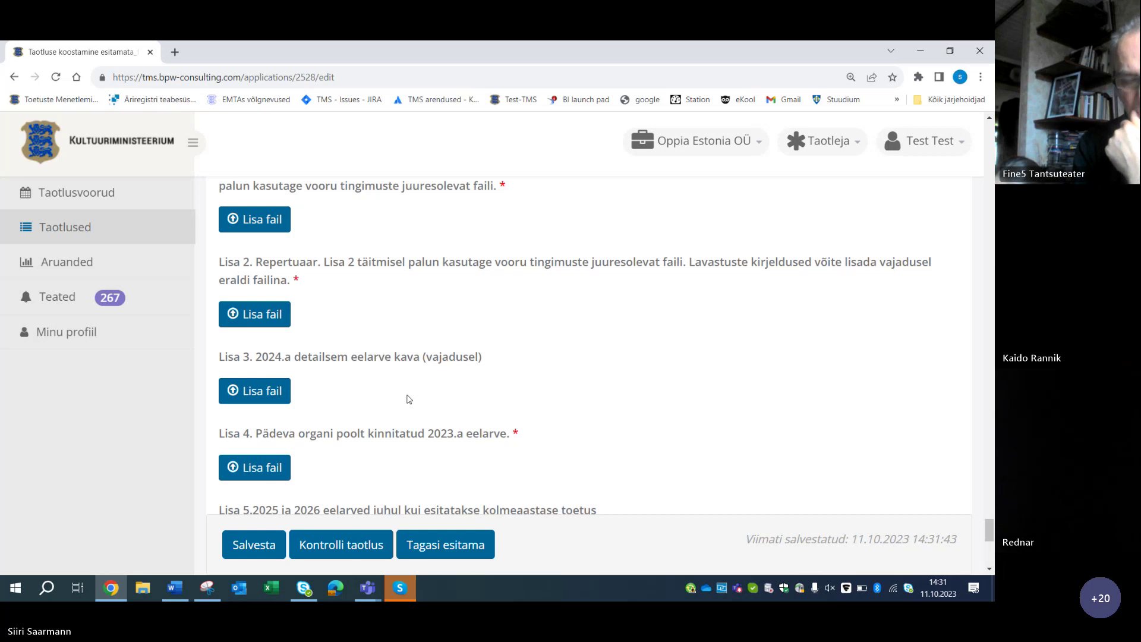
scroll(409, 399, "up", 1)
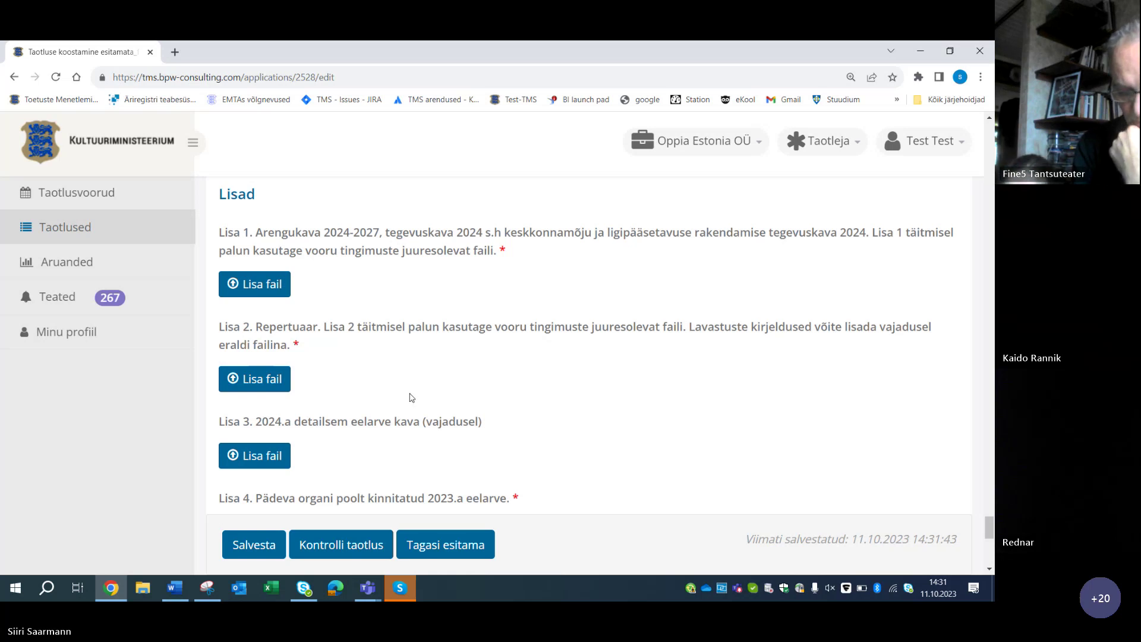
scroll(416, 396, "down", 1)
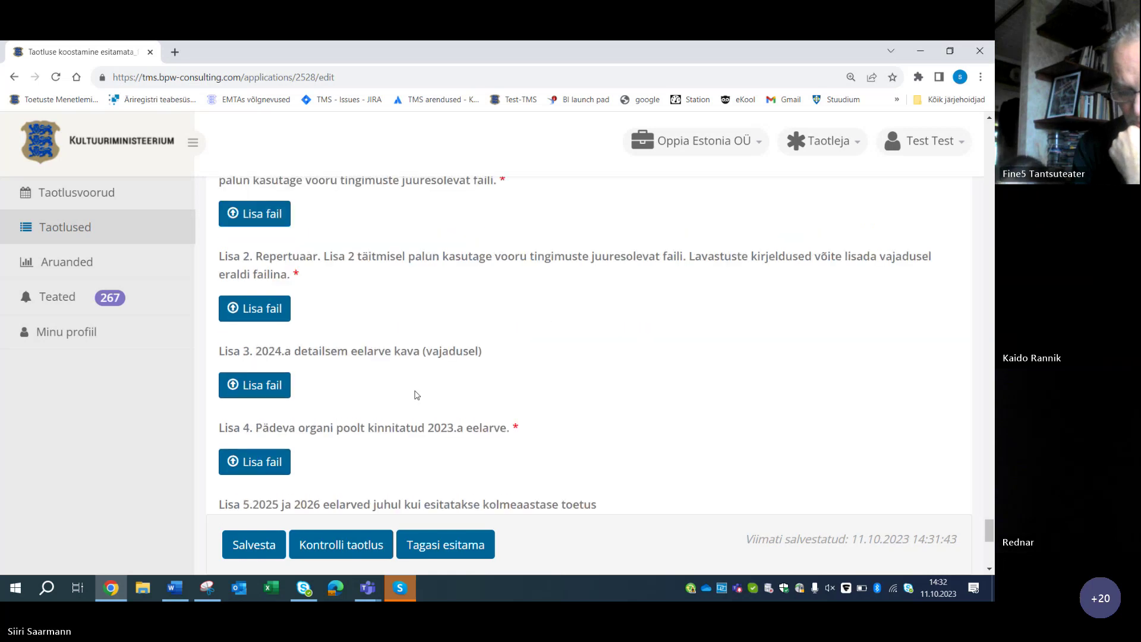
scroll(417, 395, "down", 1)
scroll(416, 396, "up", 2)
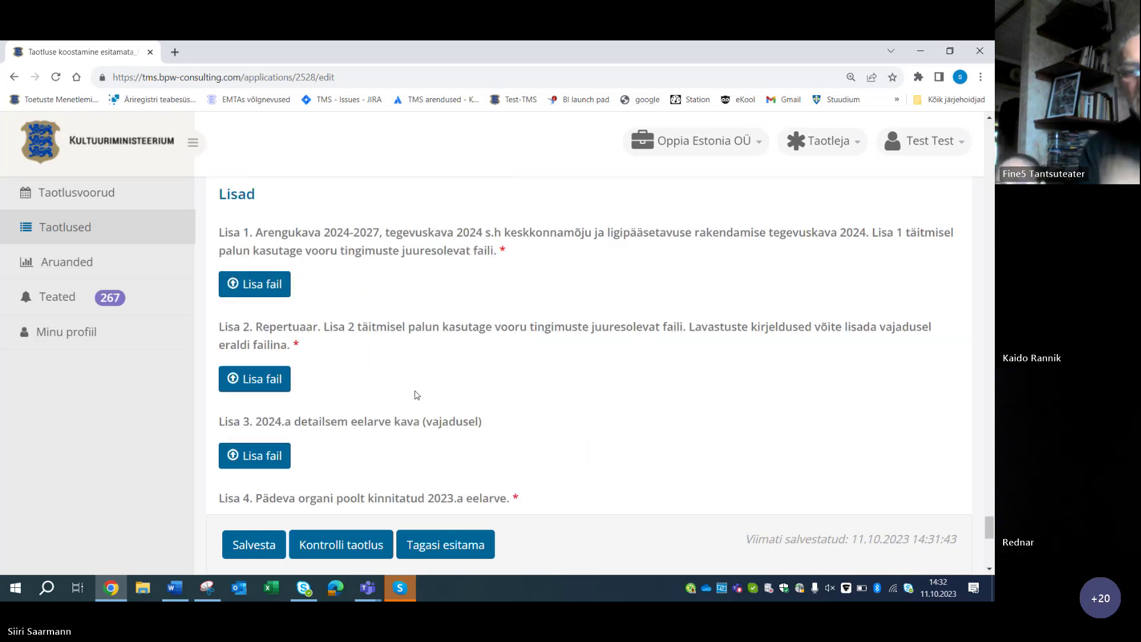
scroll(417, 395, "down", 2)
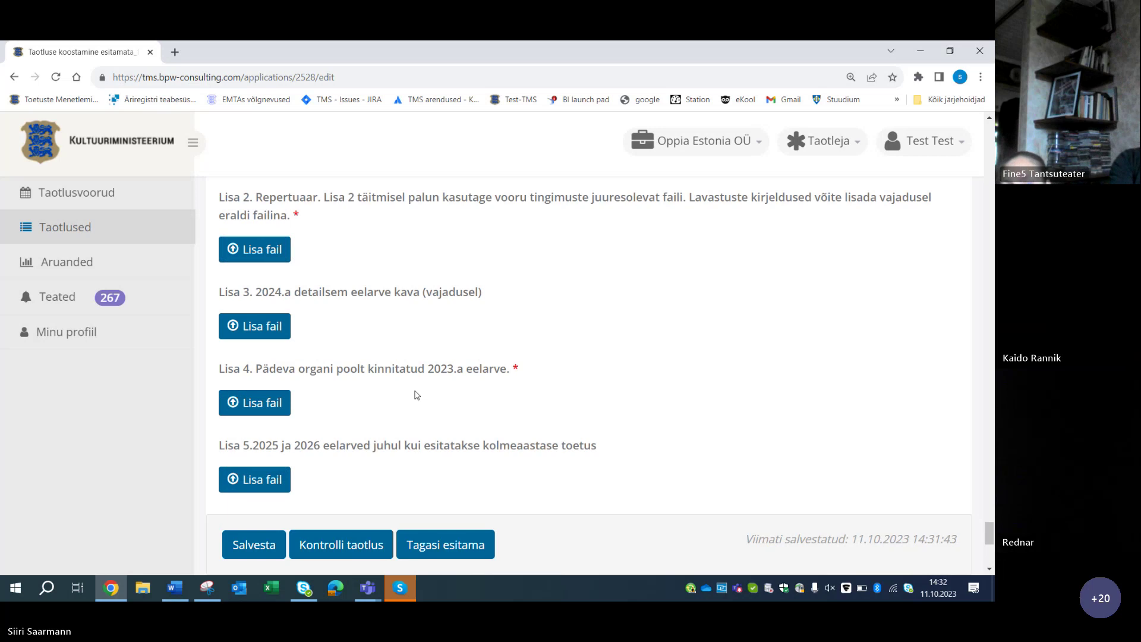
Examine the Kinnitused declarations and the requirements for the budget, performance count and other attachments, Lisa 3 to Lisa 7
scroll(417, 395, "down", 1)
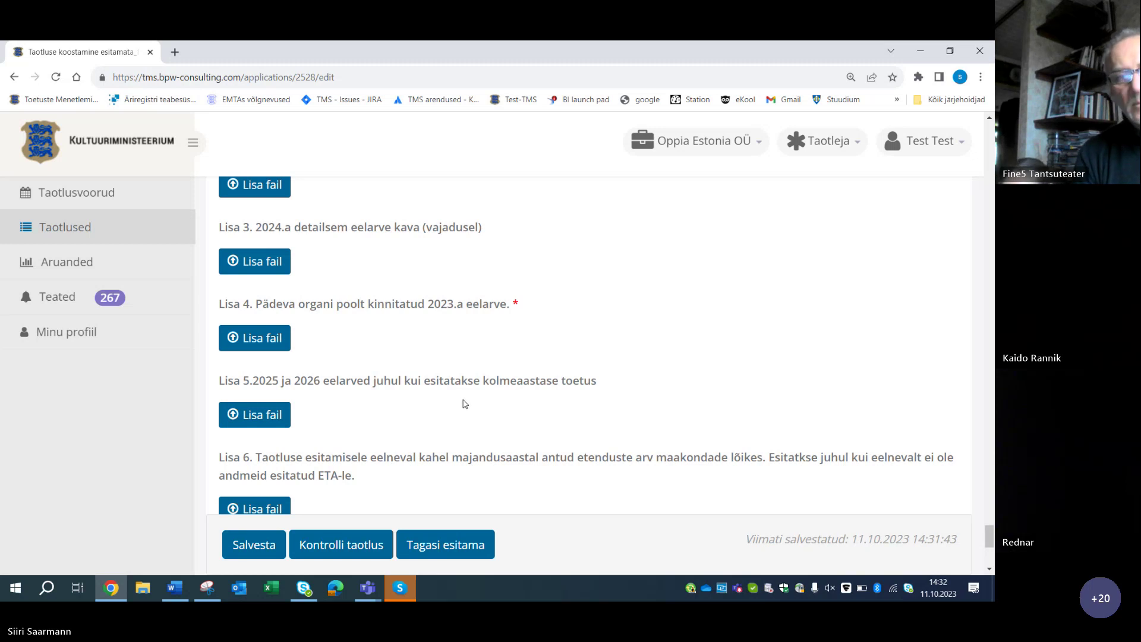
scroll(464, 403, "down", 3)
scroll(465, 403, "down", 2)
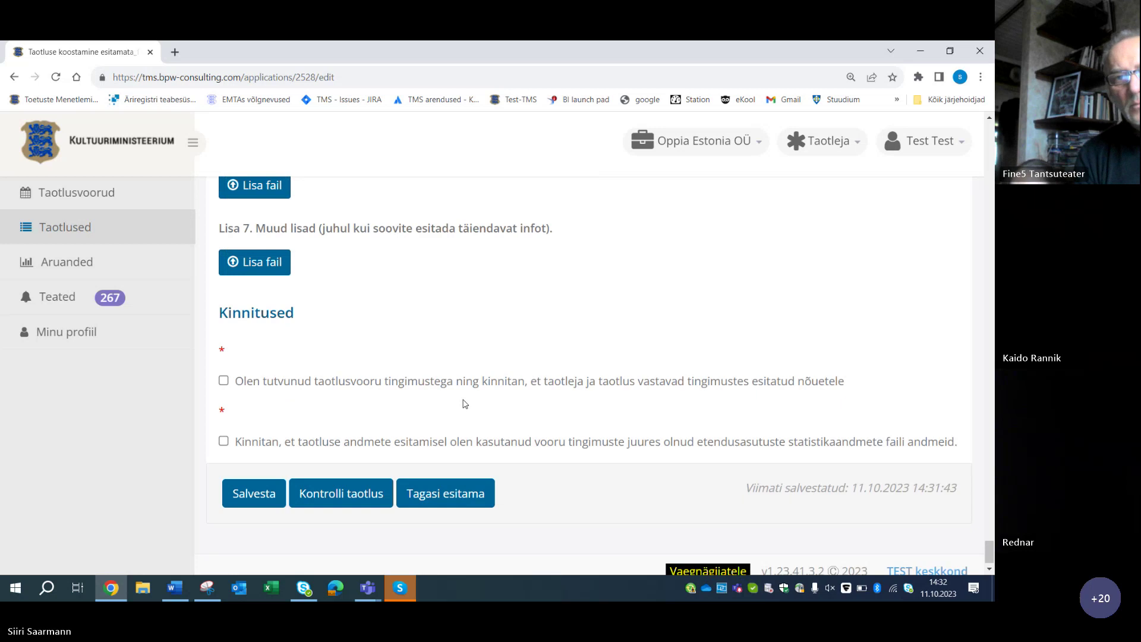
scroll(464, 404, "up", 3)
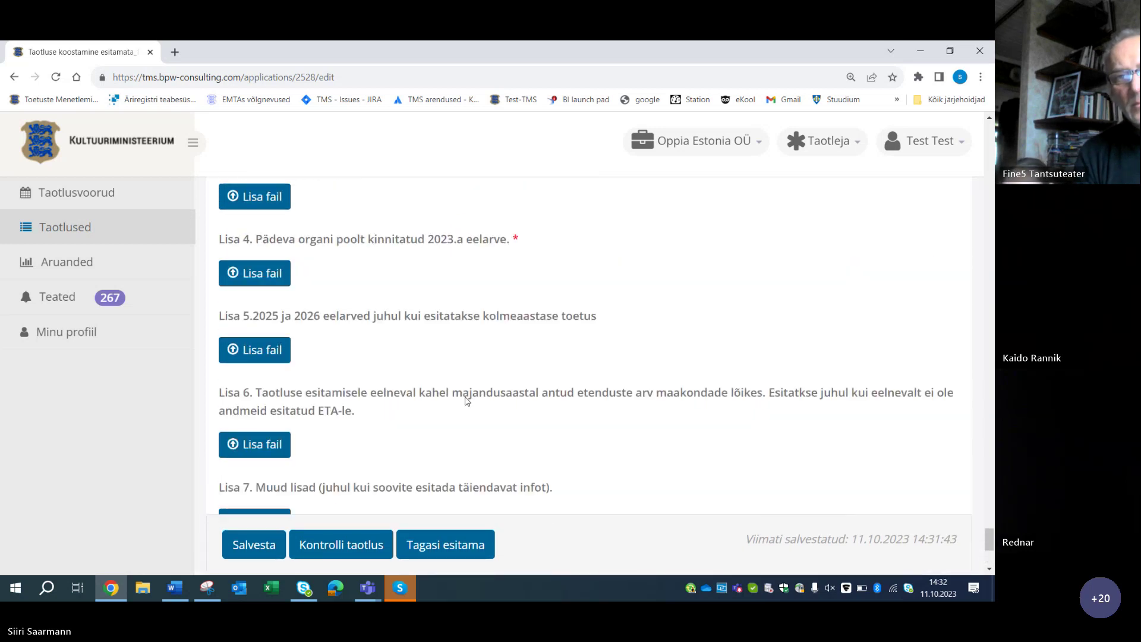
scroll(466, 401, "down", 1)
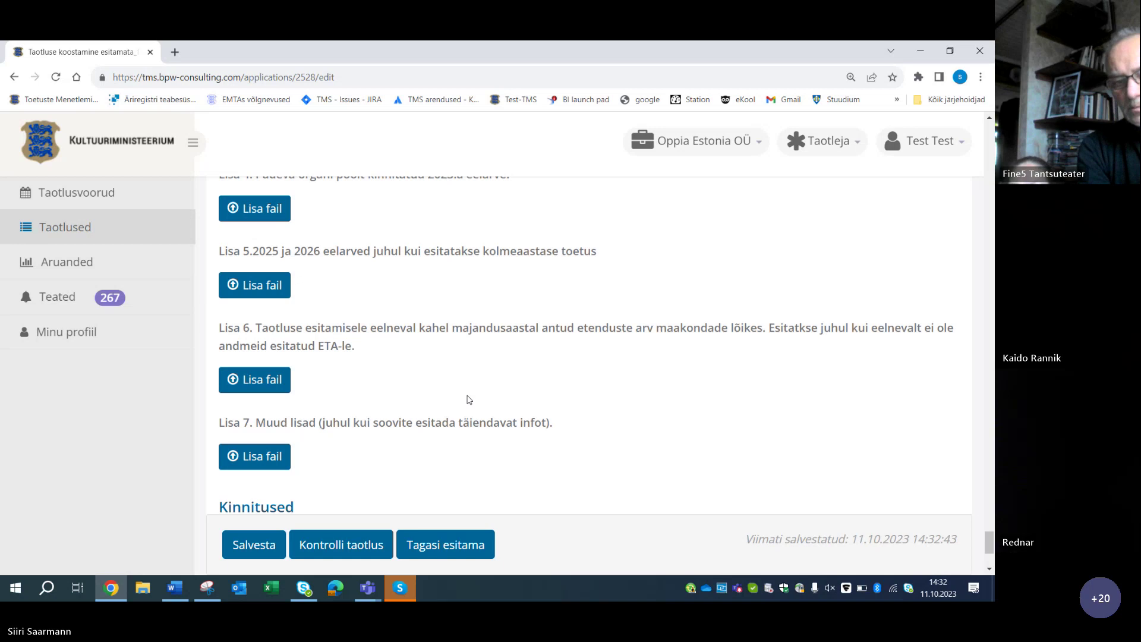
scroll(469, 400, "up", 1)
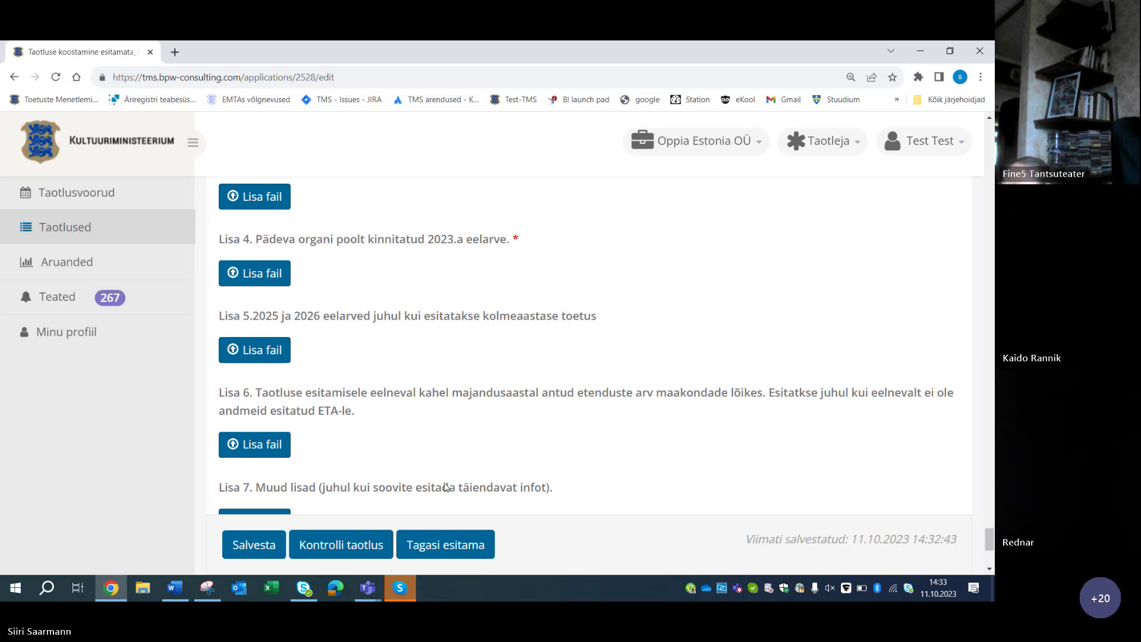
scroll(441, 454, "up", 1)
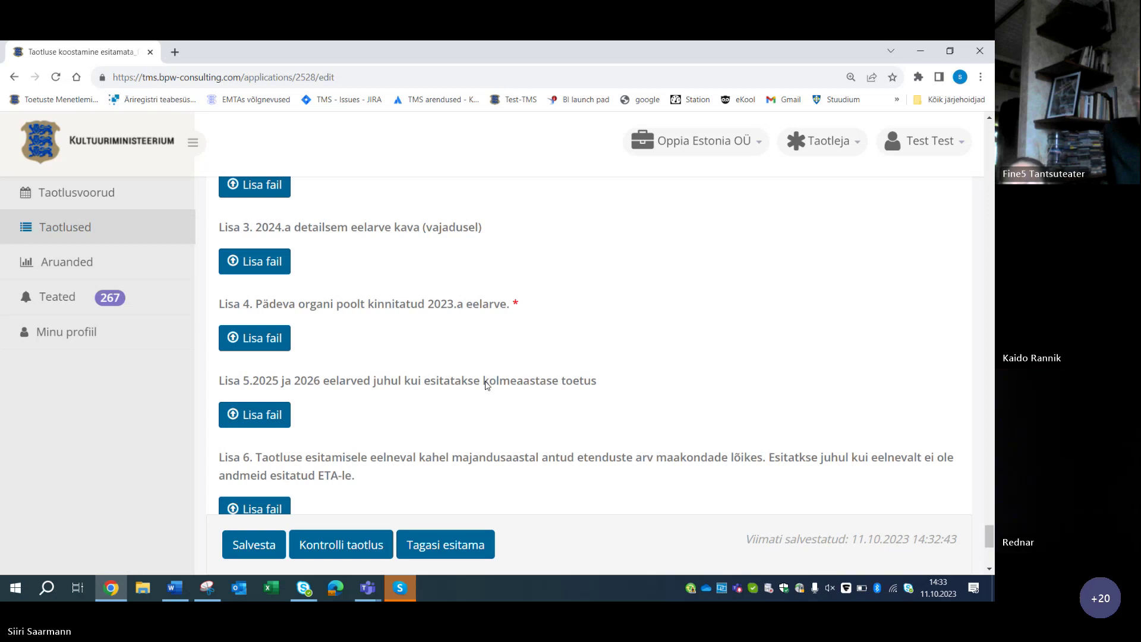
scroll(484, 384, "up", 1)
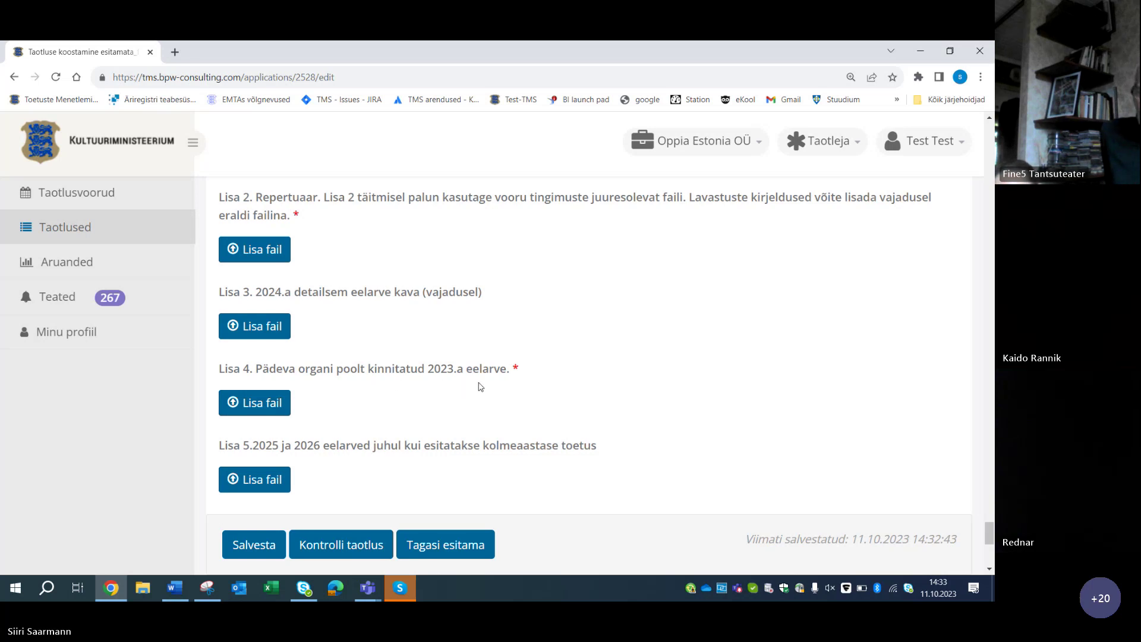
scroll(432, 486, "down", 1)
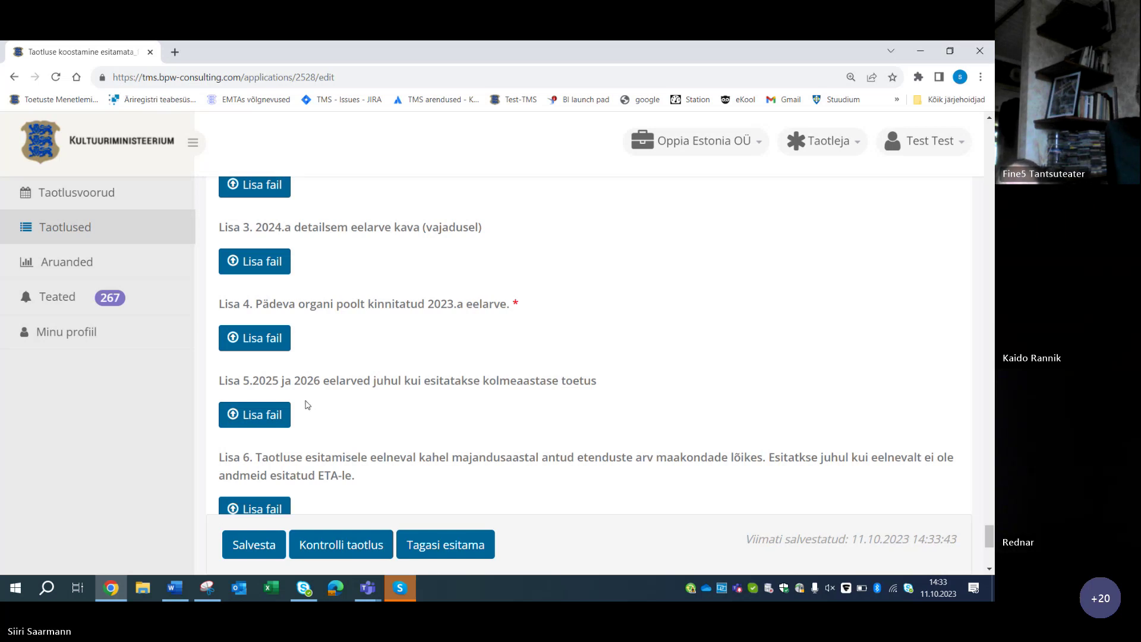
scroll(308, 403, "down", 1)
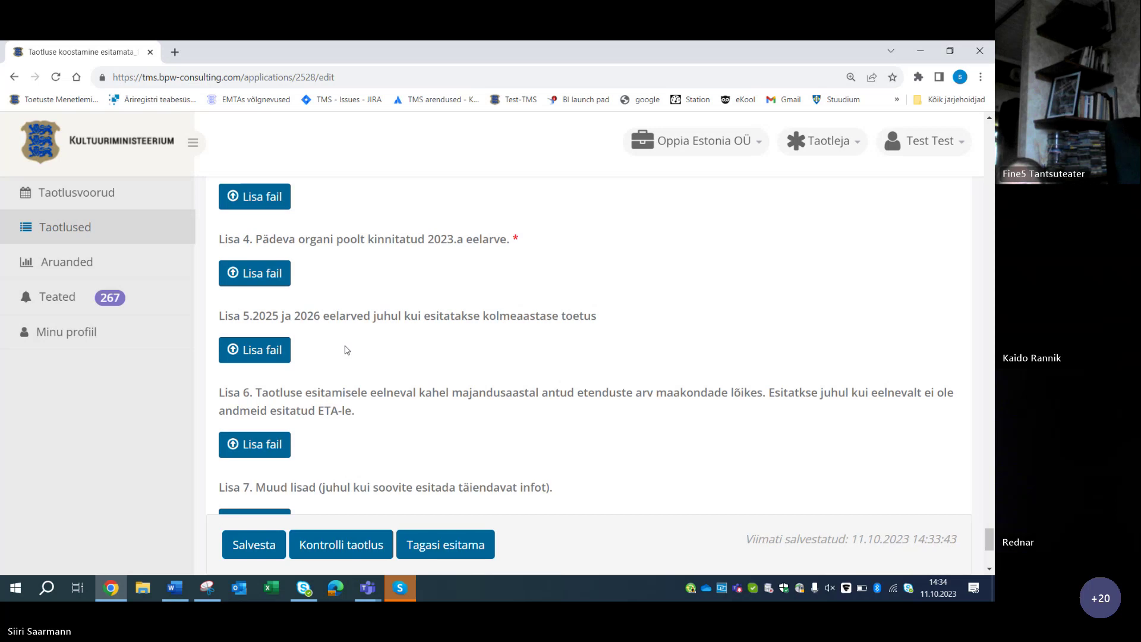
Review the attachment requirements from Lisa 4 to Lisa 7 down to the Kinnitused declarations, and return to Lisa 3
scroll(347, 350, "down", 1)
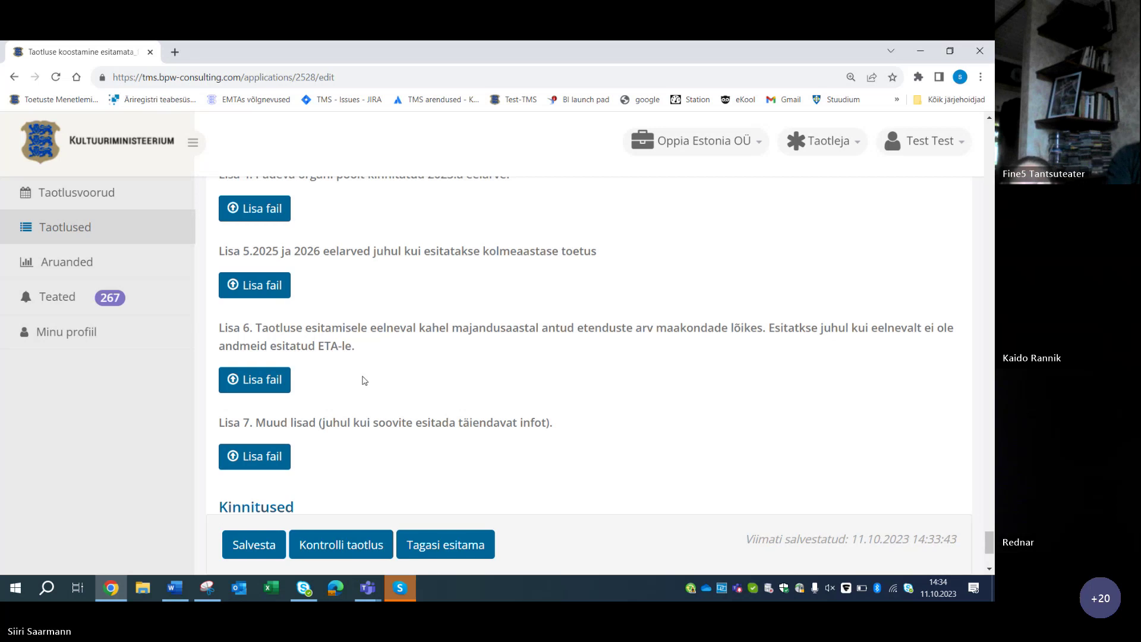
scroll(365, 380, "down", 1)
scroll(365, 381, "up", 1)
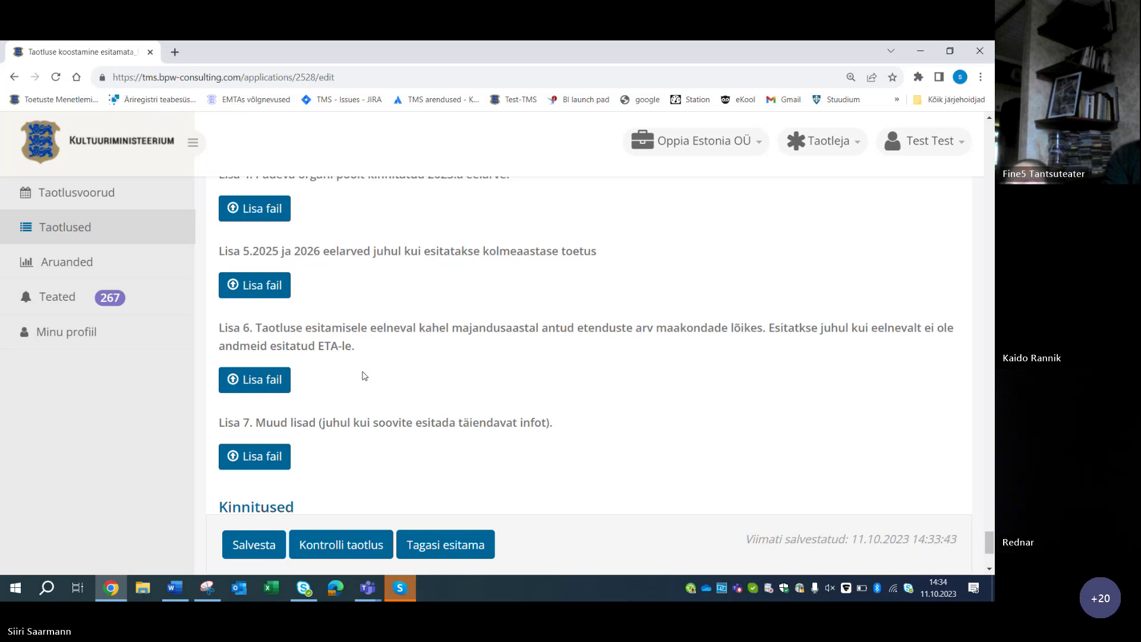
scroll(364, 375, "down", 1)
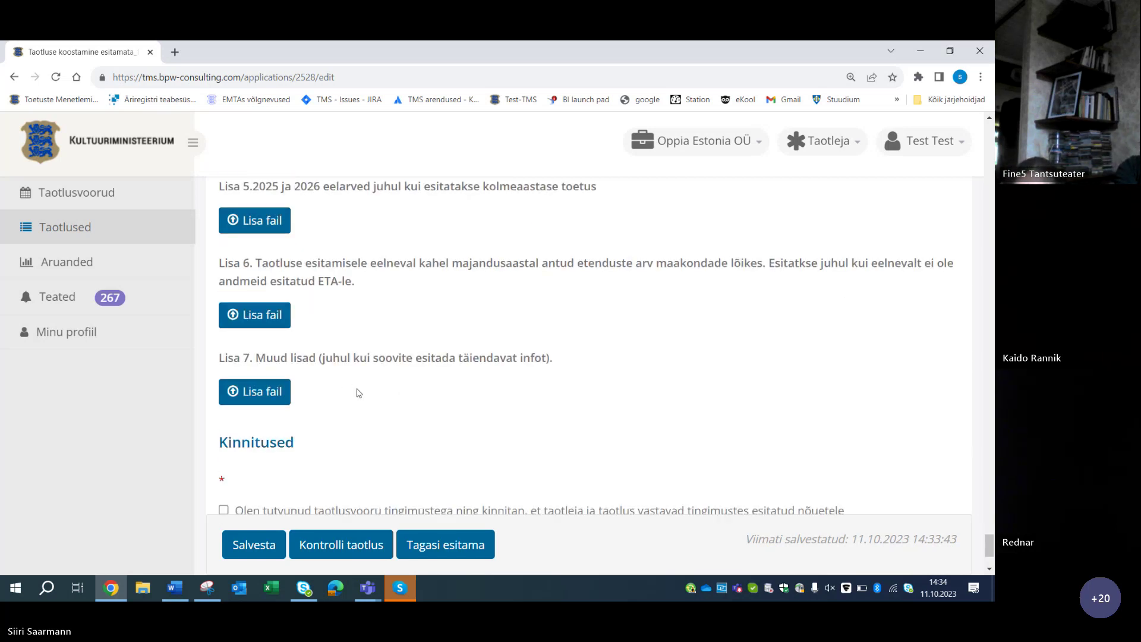
scroll(360, 403, "down", 2)
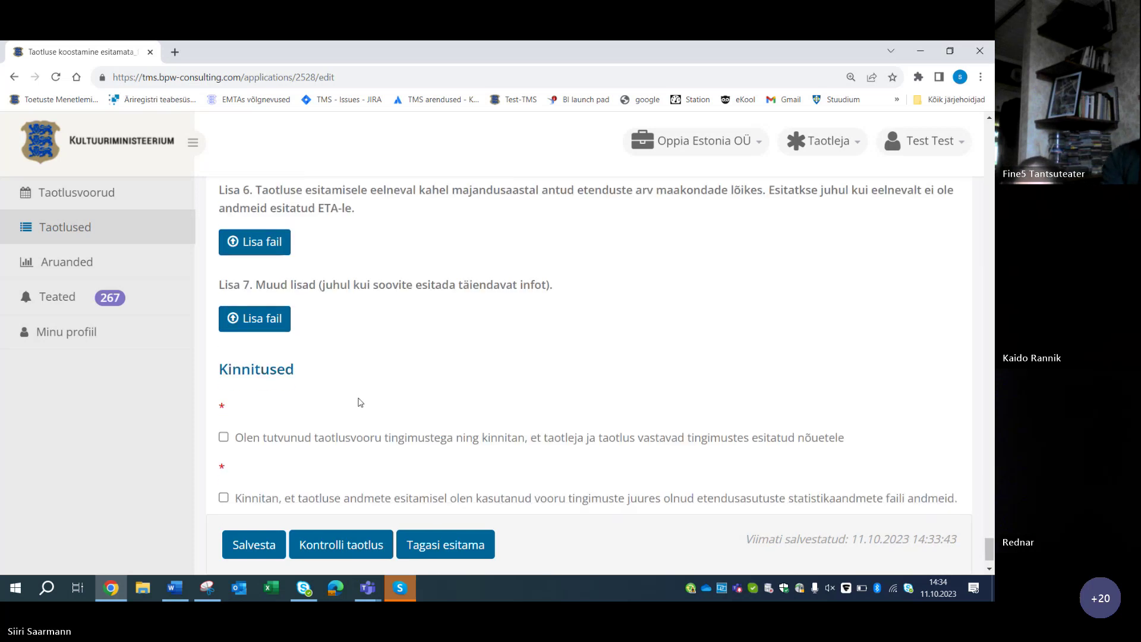
scroll(360, 402, "up", 4)
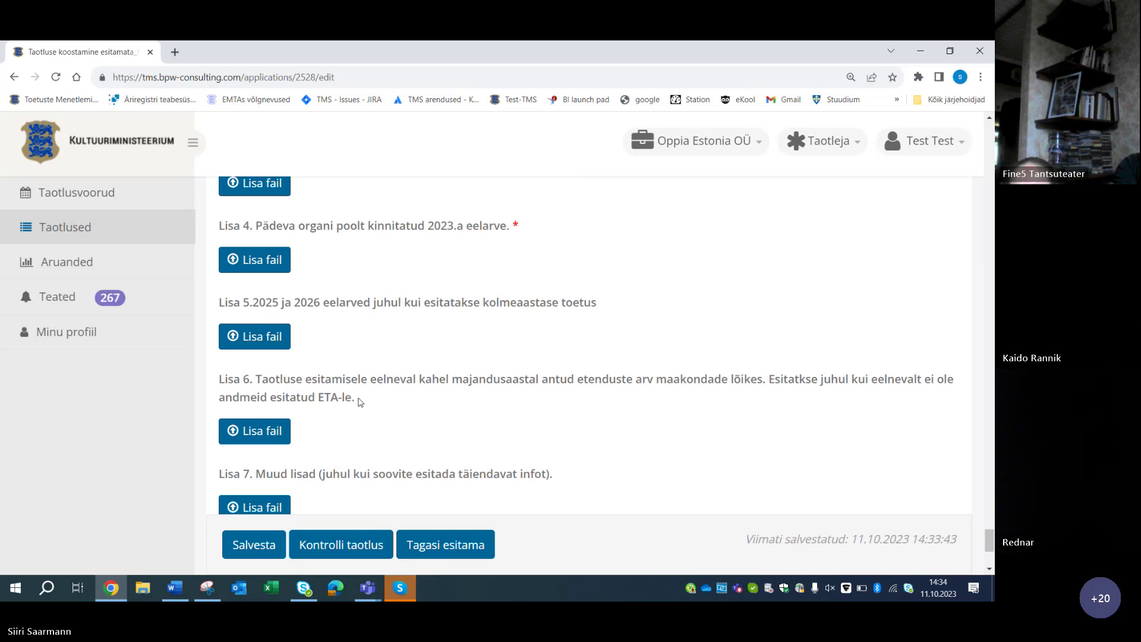
scroll(360, 403, "up", 1)
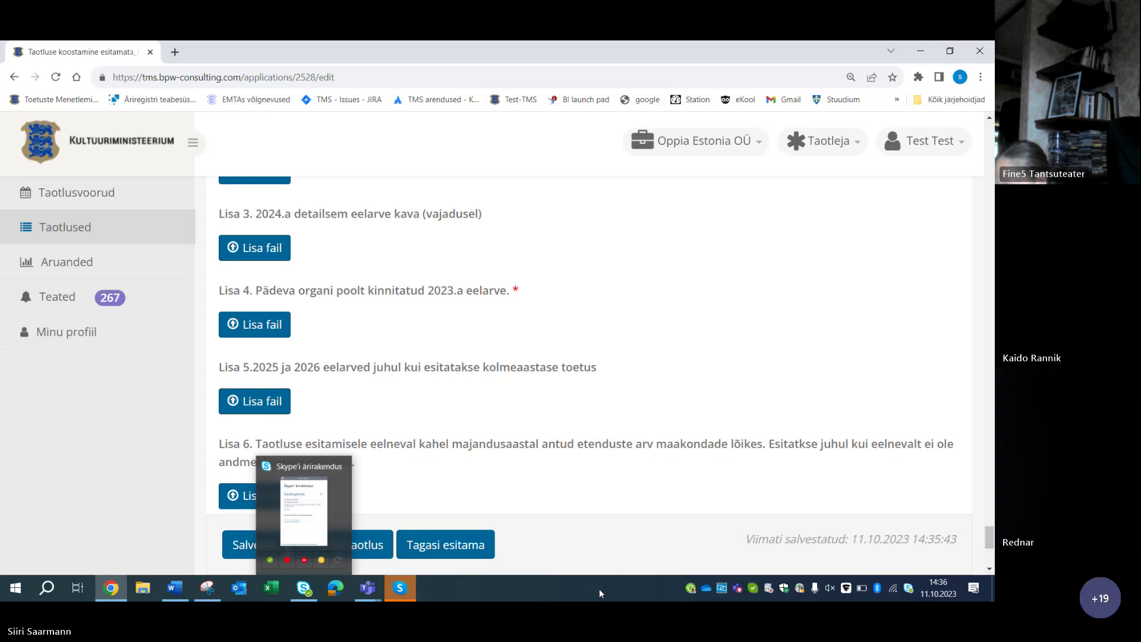
Switch to the Microsoft Teams meeting window and stop sharing the screen
mouse_move(111, 588)
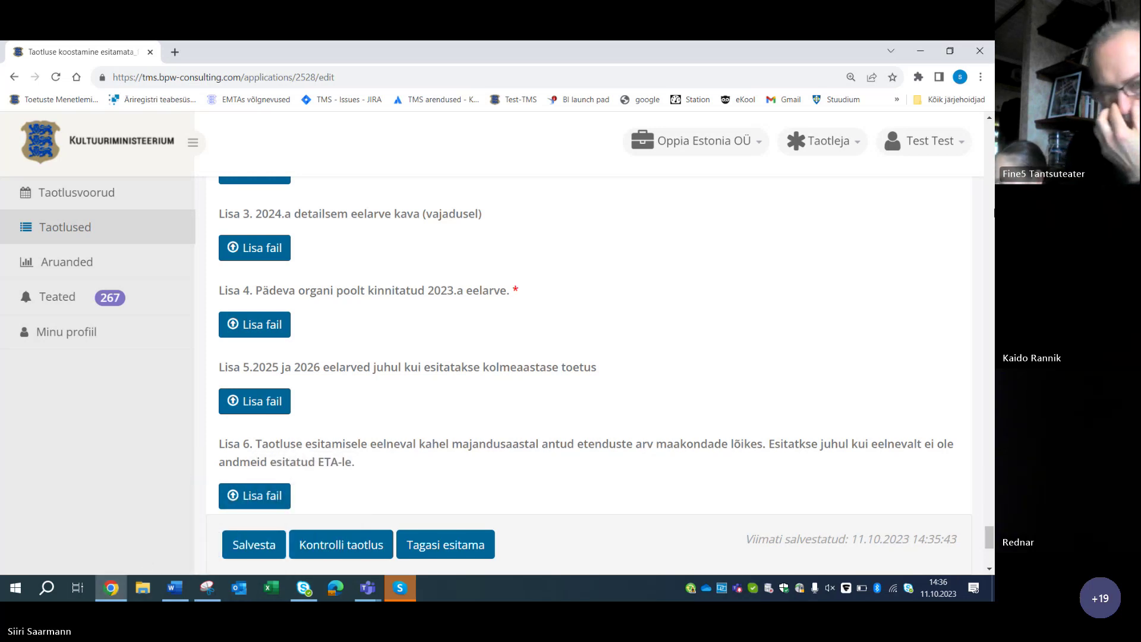
left_click(368, 588)
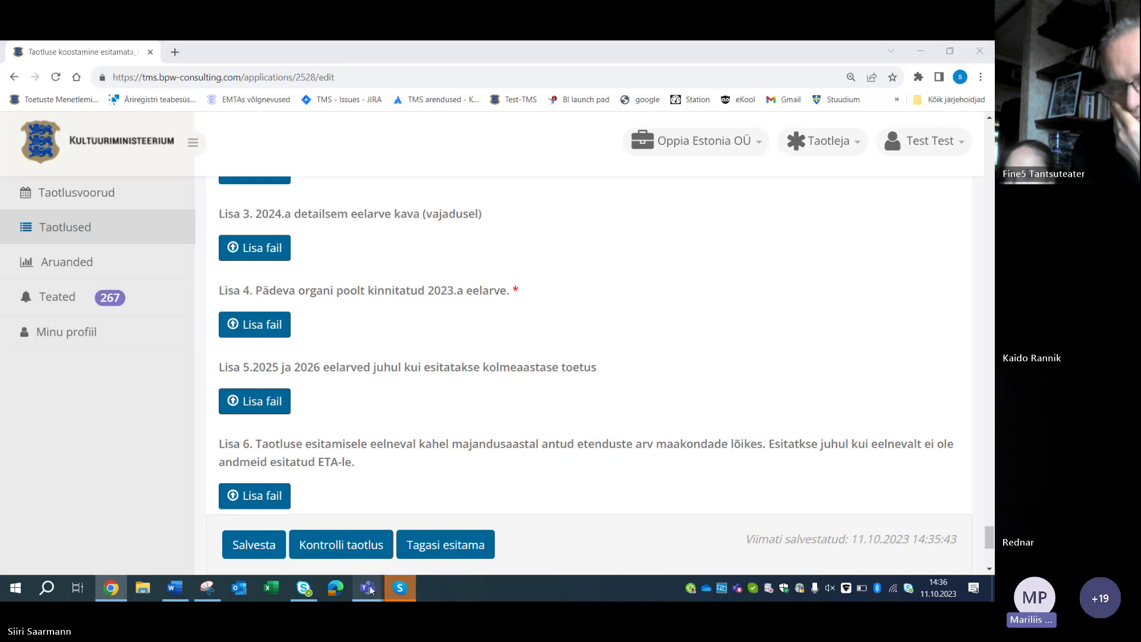
left_click(358, 509)
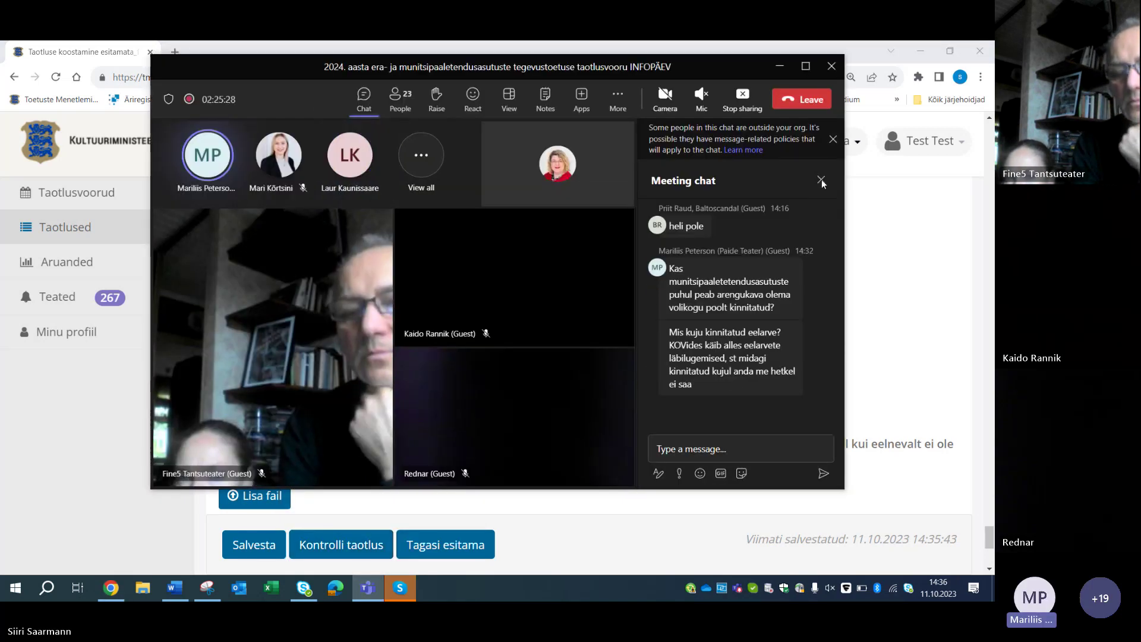
left_click(747, 105)
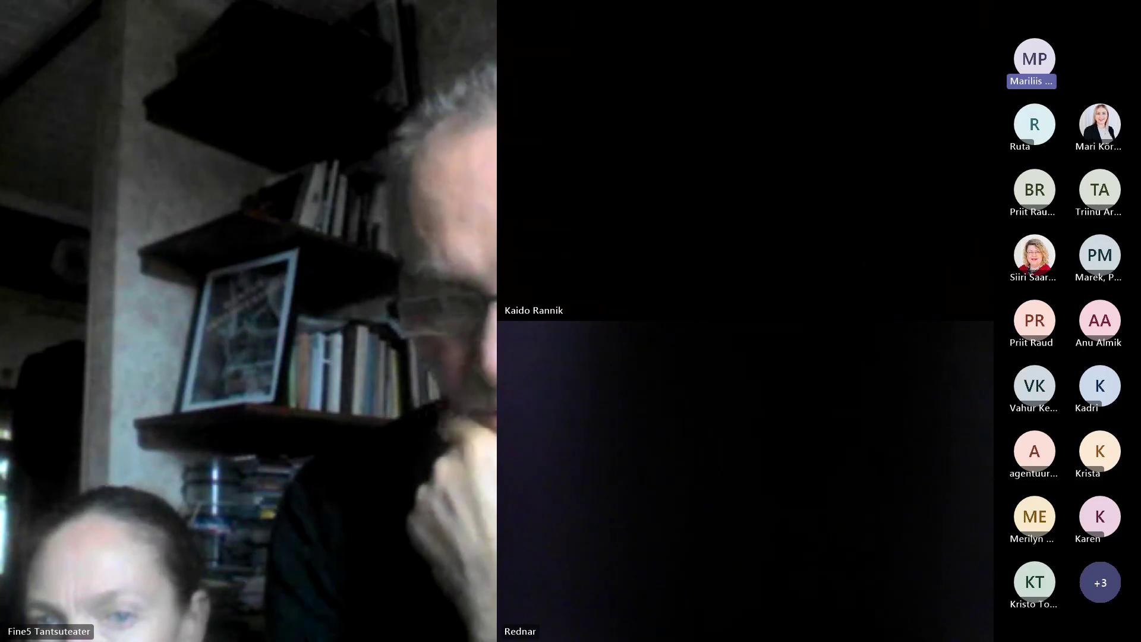